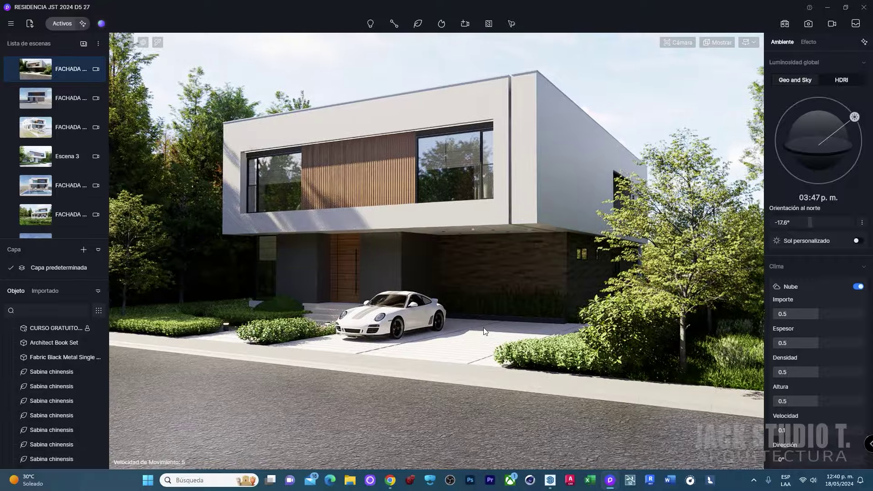
- Fly the camera from the facade into the interior, past the ceiling coves to the TV wall
key("w")
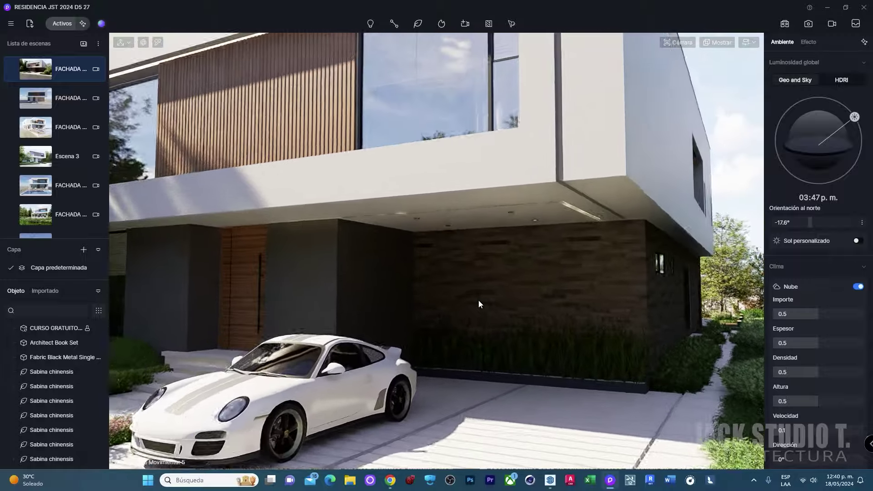
mouse_move(478, 300)
right_mouse_down()
mouse_move(452, 326)
mouse_move(505, 313)
mouse_move(503, 325)
mouse_move(351, 316)
mouse_move(378, 286)
mouse_move(316, 324)
mouse_move(313, 317)
mouse_move(420, 330)
mouse_move(408, 327)
mouse_move(430, 318)
mouse_move(400, 313)
mouse_move(381, 250)
mouse_move(428, 96)
right_mouse_up()
mouse_move(467, 256)
right_mouse_down()
mouse_move(606, 351)
mouse_move(462, 286)
right_mouse_up()
- Select the light strip by the football picture and look over the dining area and bar
scroll(460, 286, "up", 3)
scroll(448, 271, "up", 3)
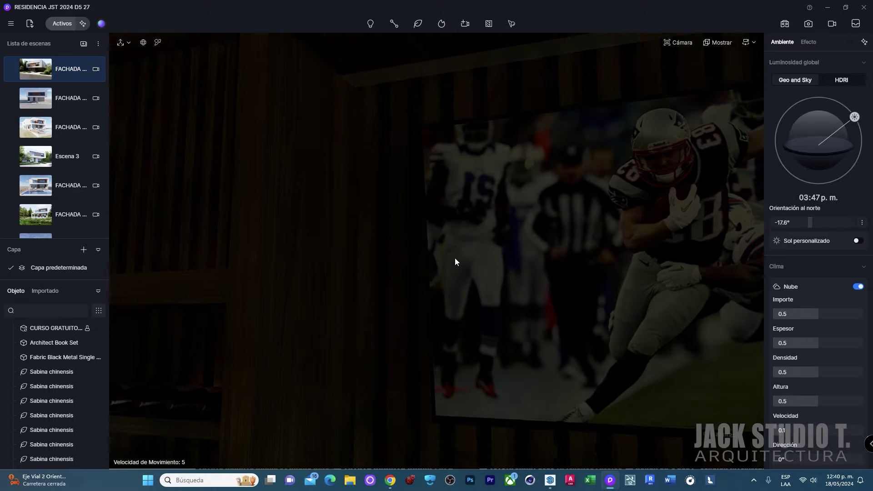
left_click(377, 72)
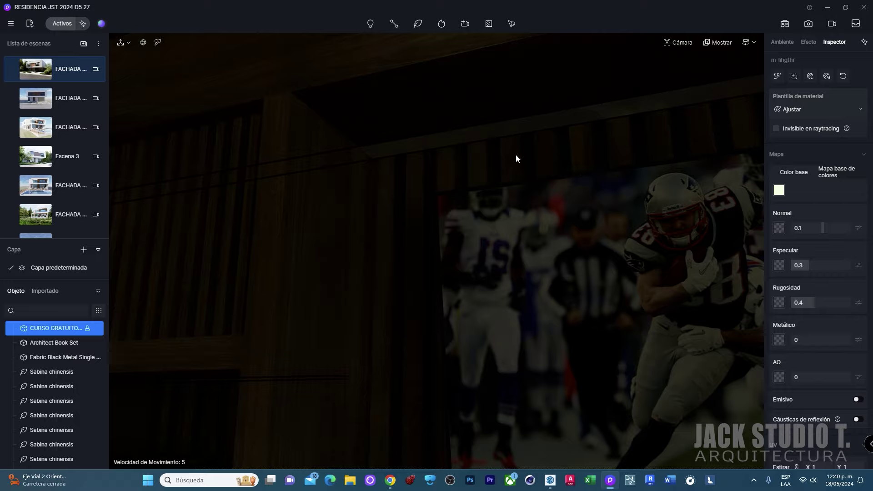
mouse_move(516, 155)
right_mouse_down()
mouse_move(244, 255)
mouse_move(401, 267)
right_mouse_up()
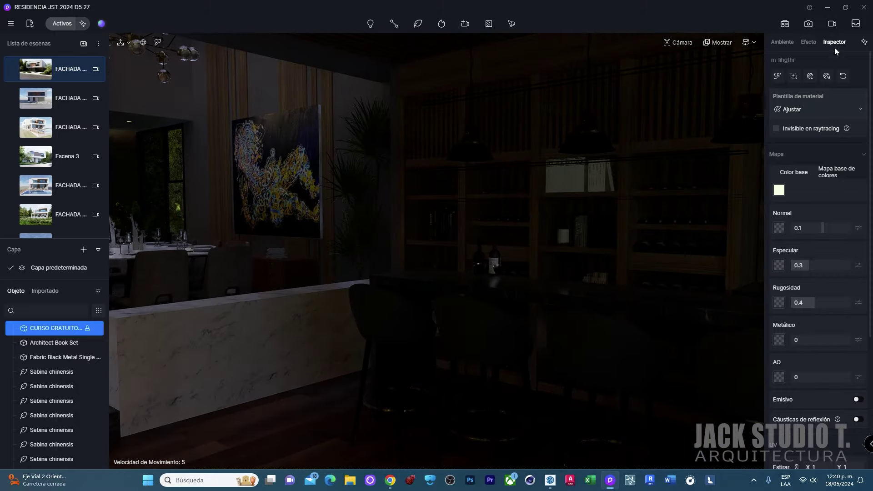
left_click(804, 44)
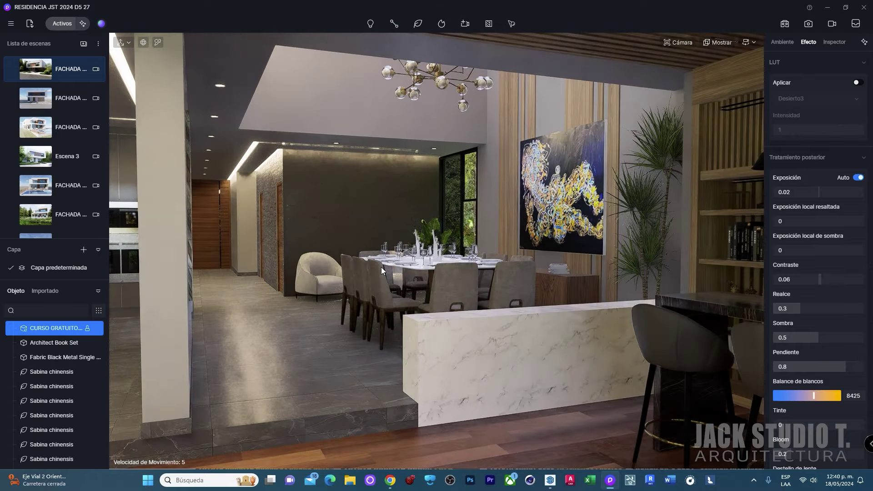
mouse_move(381, 266)
right_mouse_down()
mouse_move(569, 263)
mouse_move(390, 207)
right_mouse_up()
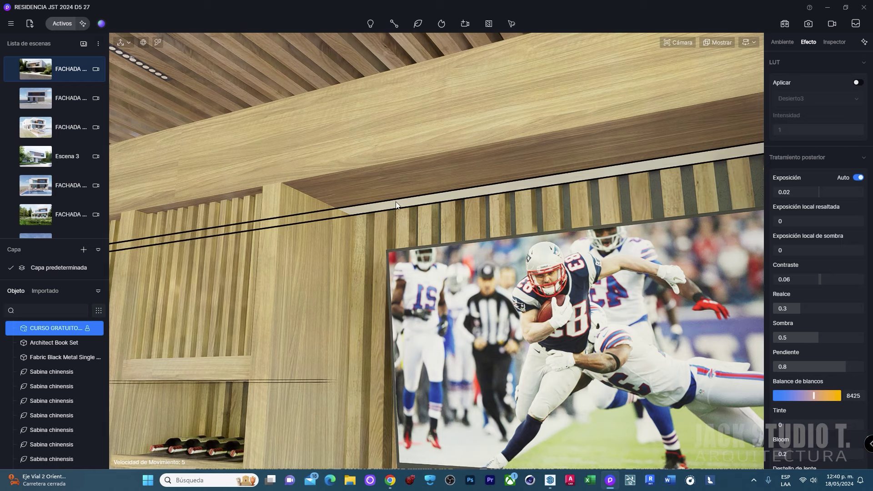
- Select the light strip above the bar and switch on its Emisivo toggle
left_click(385, 206)
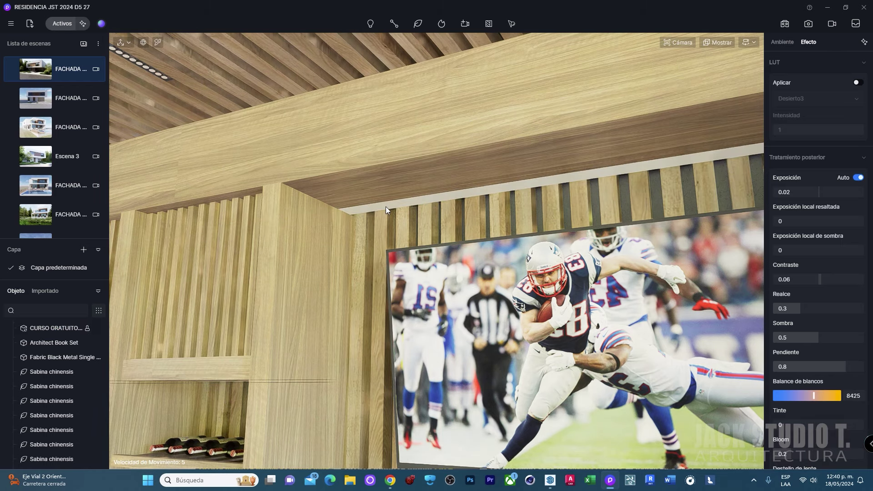
scroll(808, 378, "down", 3)
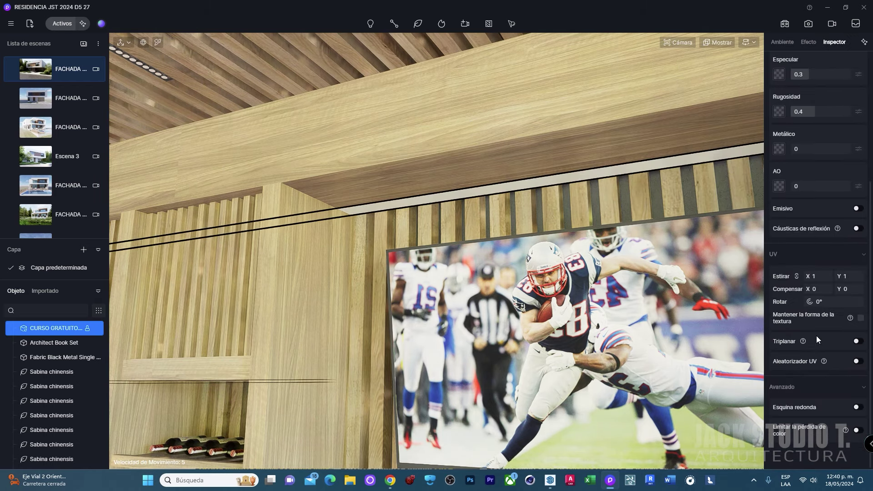
left_click(858, 236)
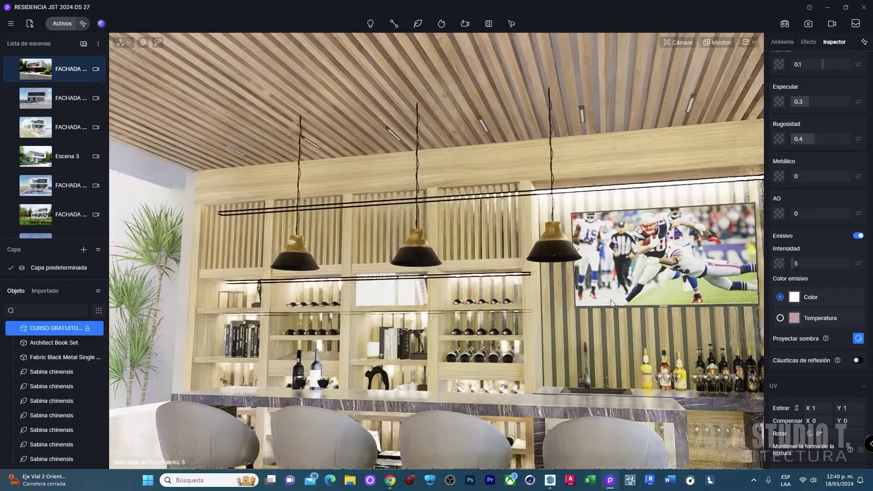
- Give the bar strip a warm yellow emissive colour (H 45, S 53) at intensity 18.8
right_click_drag(611, 299, 580, 214)
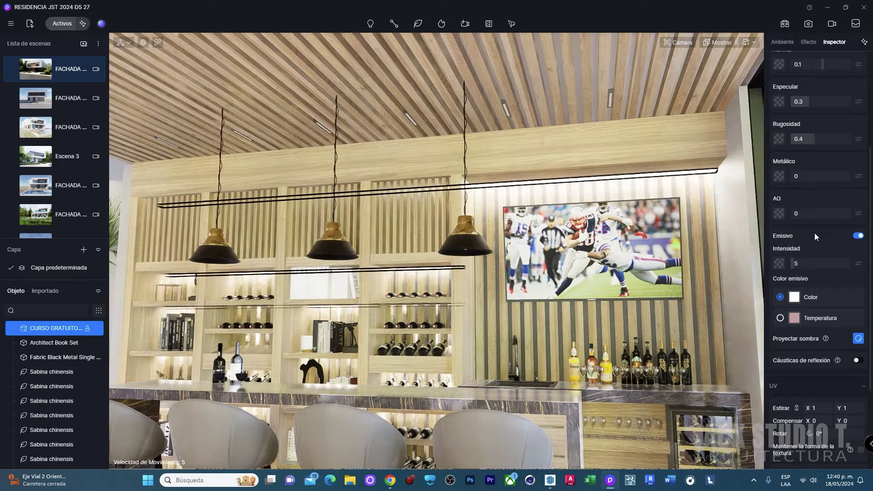
left_click(794, 299)
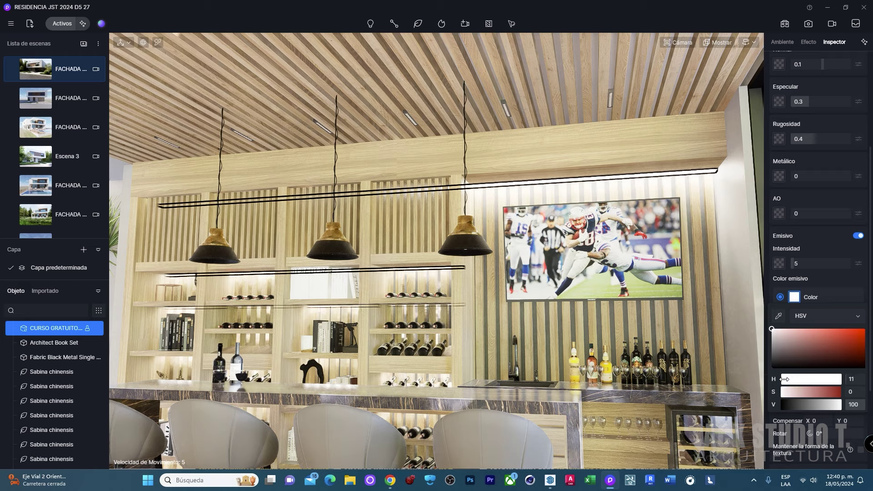
left_click_drag(785, 379, 789, 379)
left_click(824, 331)
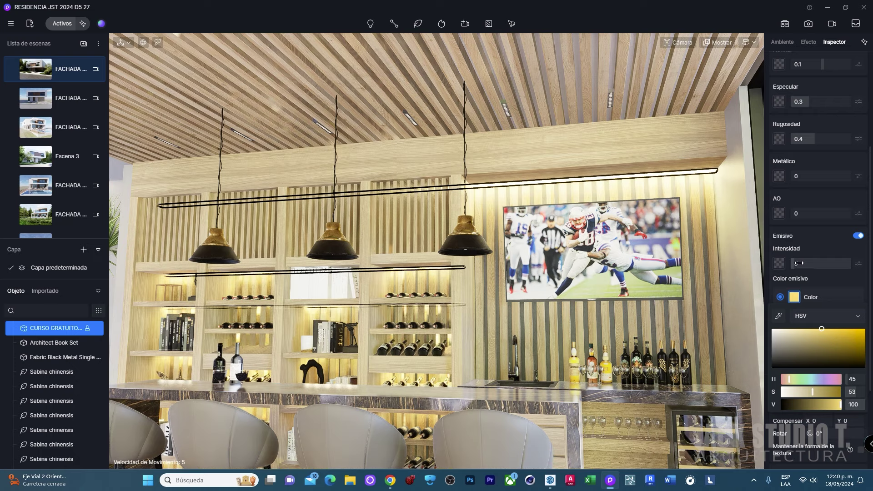
left_click_drag(799, 264, 813, 264)
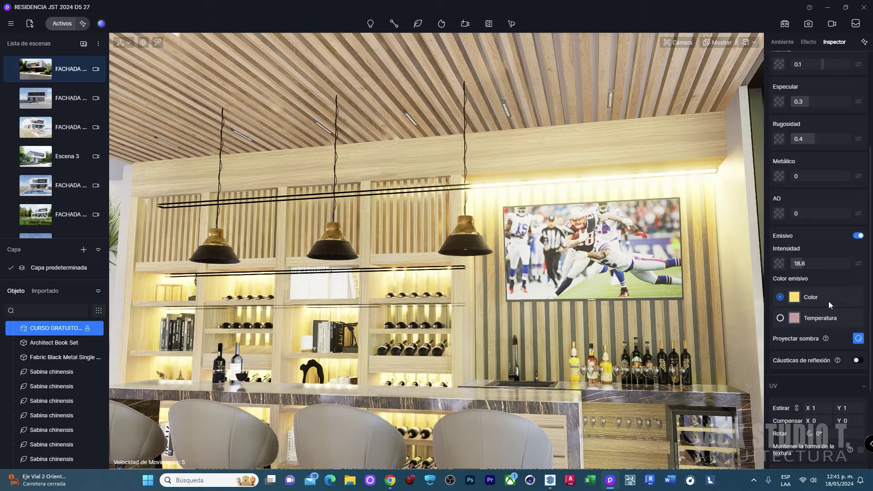
scroll(523, 302, "down", 5)
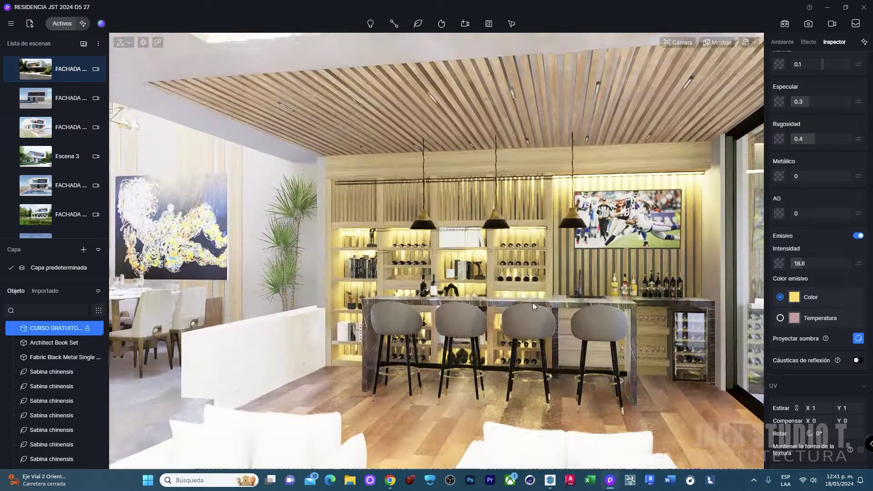
scroll(555, 258, "down", 2)
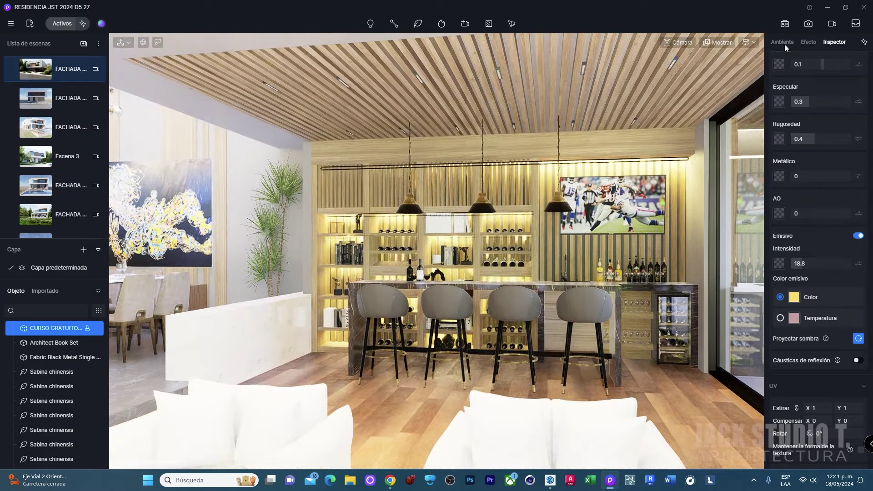
left_click(784, 44)
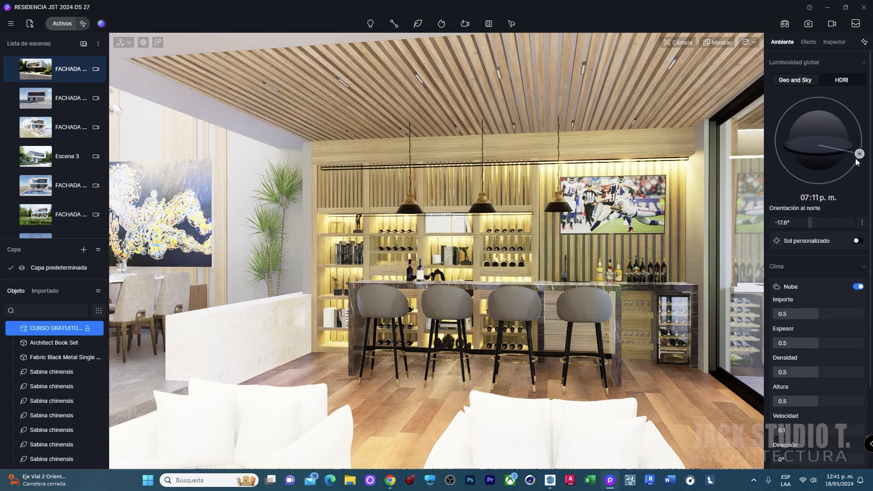
- Set the sun to 08:25 p.m. and use manual exposure at 0.49
left_click_drag(856, 162, 854, 168)
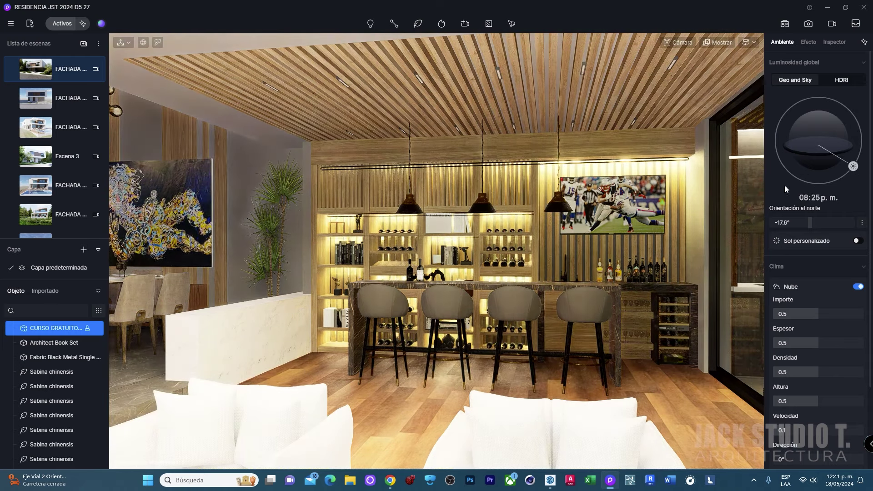
right_click_drag(564, 225, 574, 226)
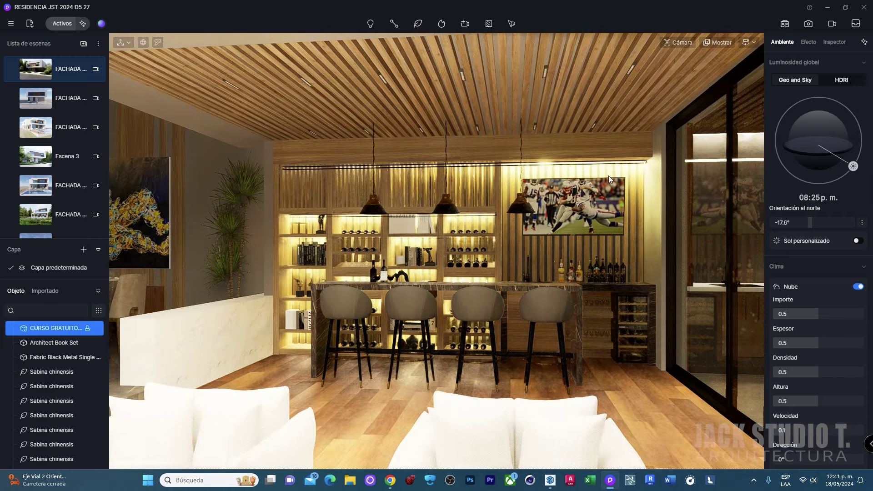
left_click(810, 42)
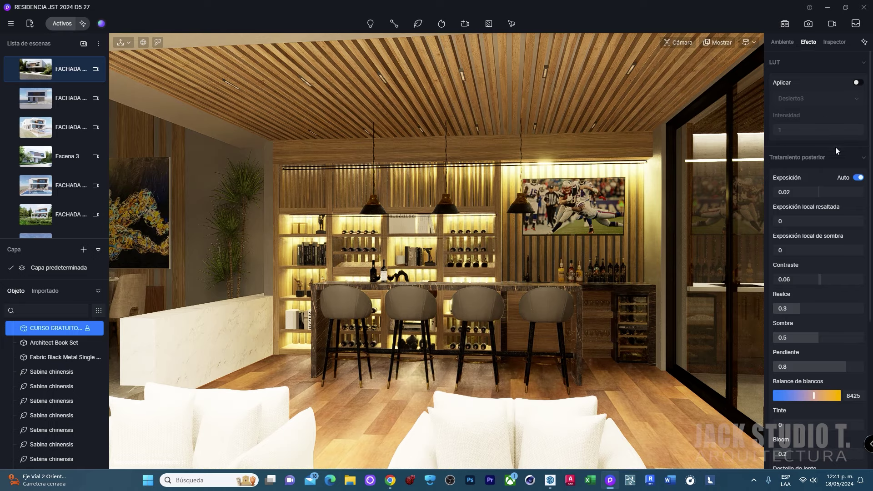
left_click_drag(821, 192, 843, 193)
key("w")
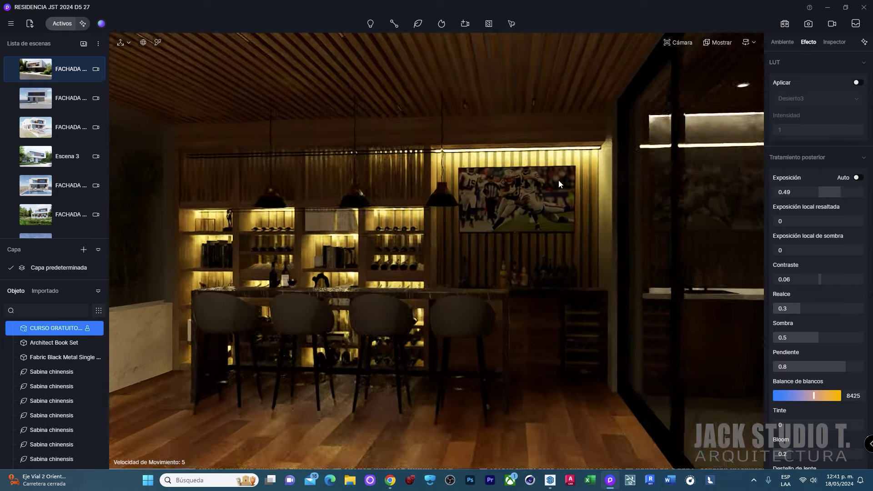
- Move the camera toward the bar and reselect the LED strip
key("a")
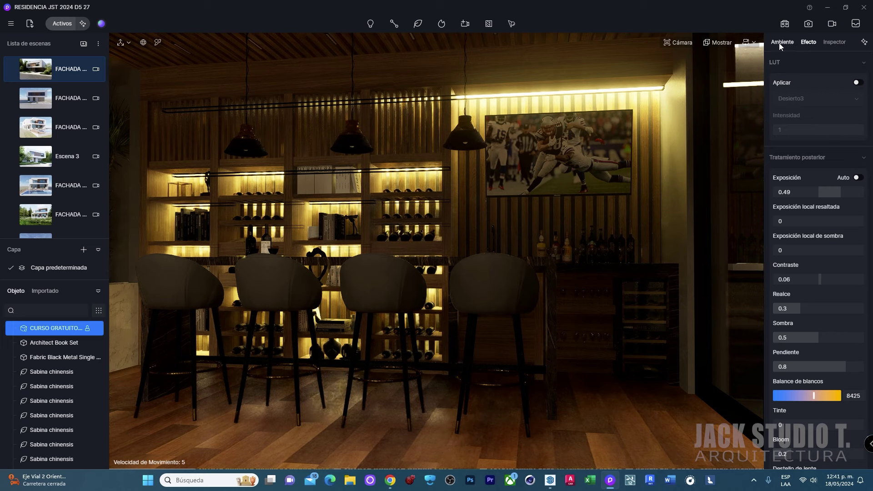
left_click(785, 43)
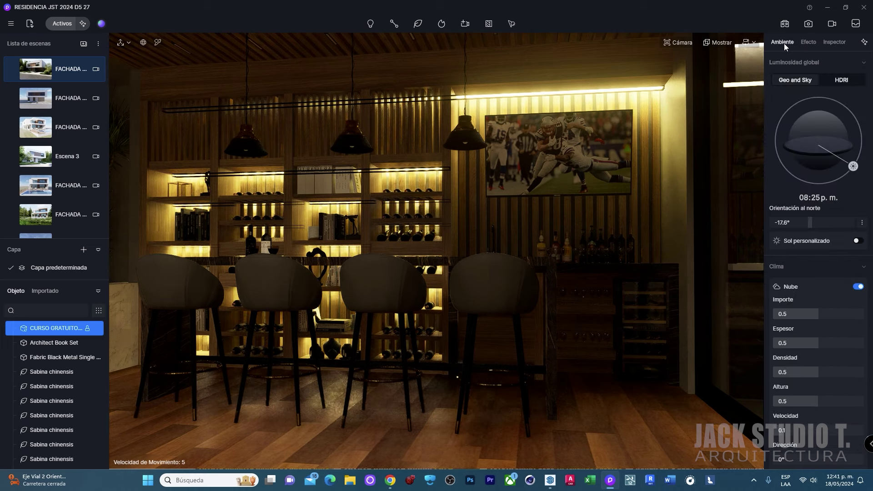
key("w")
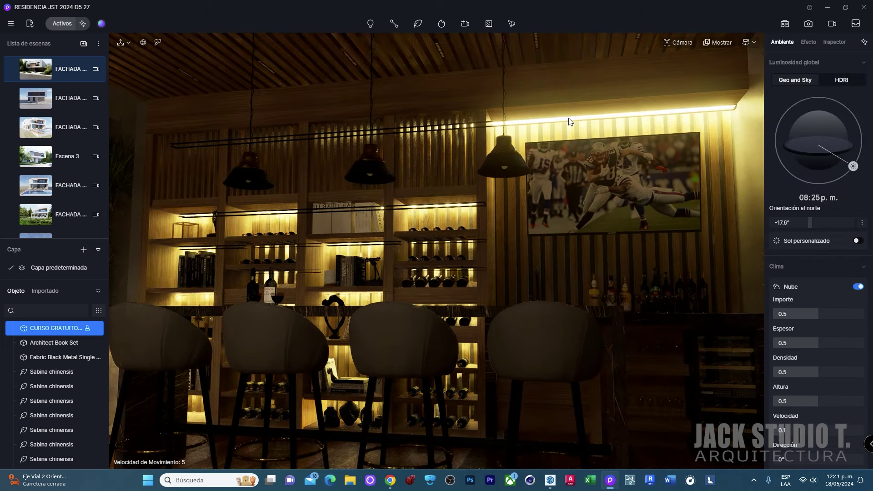
left_click(569, 121)
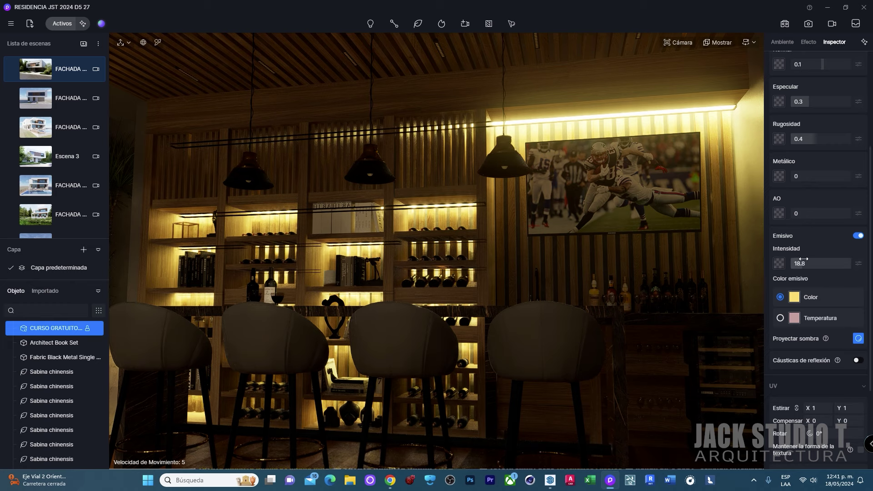
- Lower the bar LED strip's emissive intensity to 7.5
mouse_move(825, 267)
left_mouse_down()
mouse_move(832, 262)
mouse_move(795, 260)
left_mouse_up()
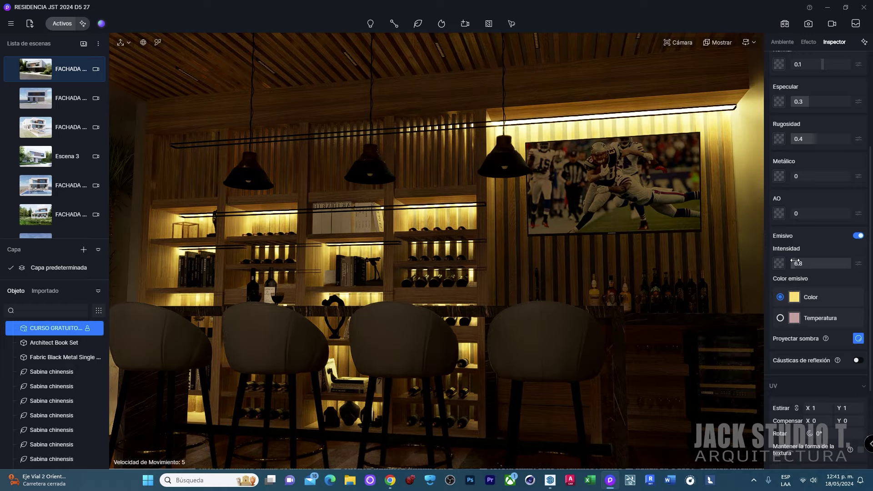
scroll(594, 249, "down", 3)
scroll(566, 262, "down", 3)
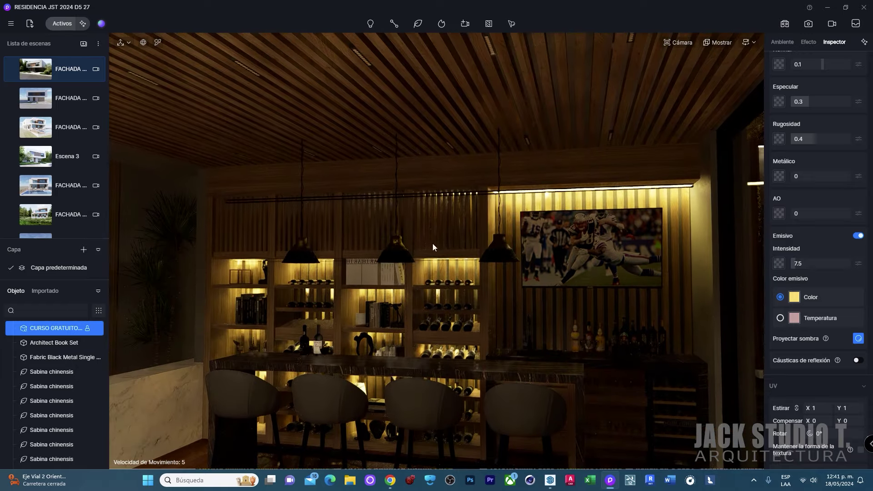
scroll(539, 254, "down", 3)
scroll(539, 227, "down", 3)
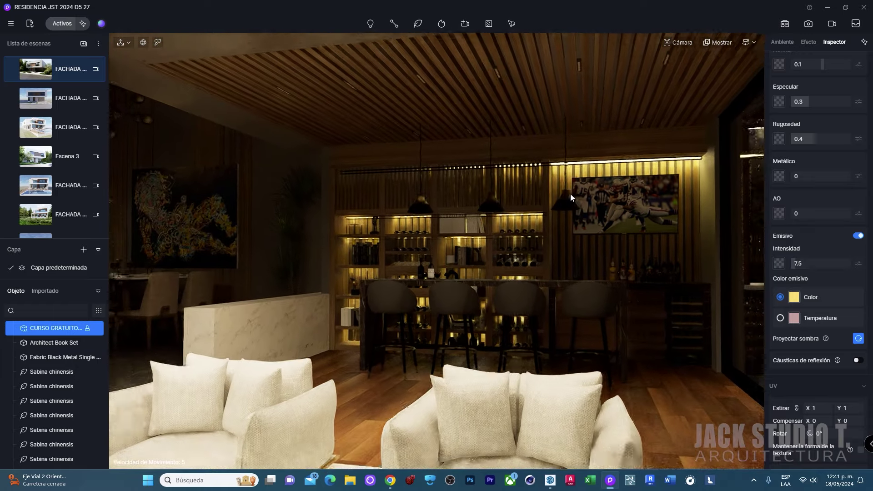
- Turn auto exposure back on and move the sun to 04:15 p.m
key("a")
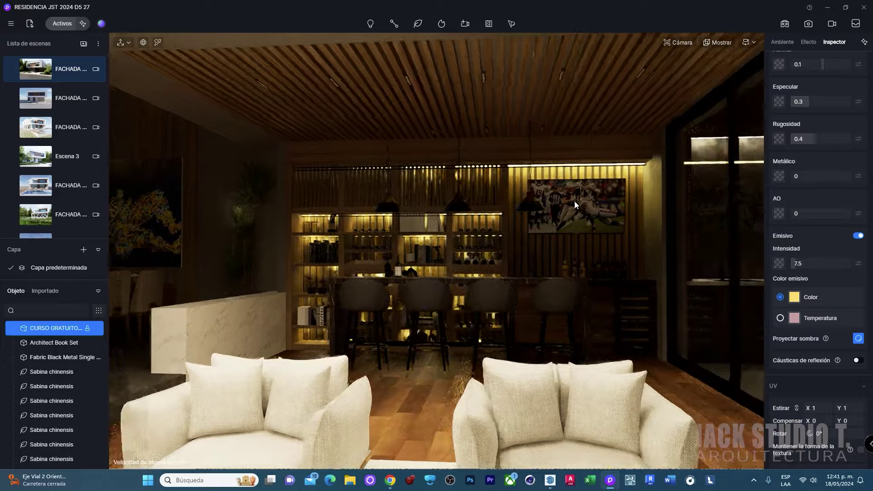
key("d")
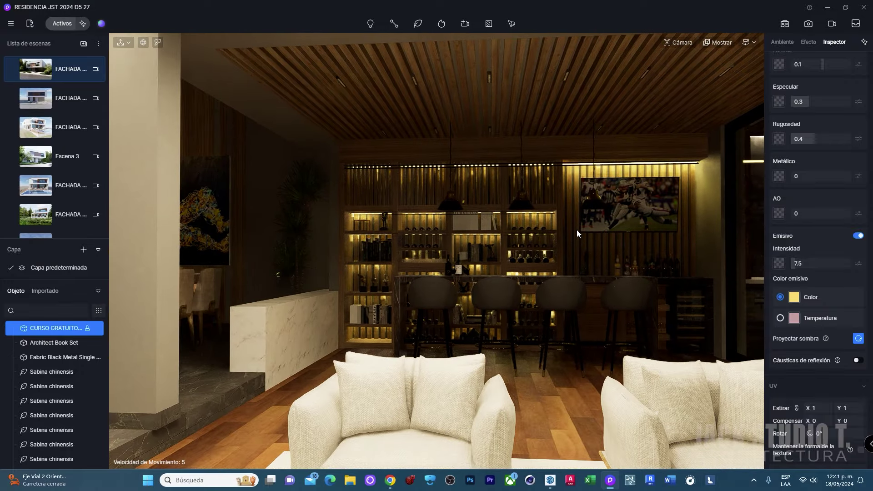
key("d")
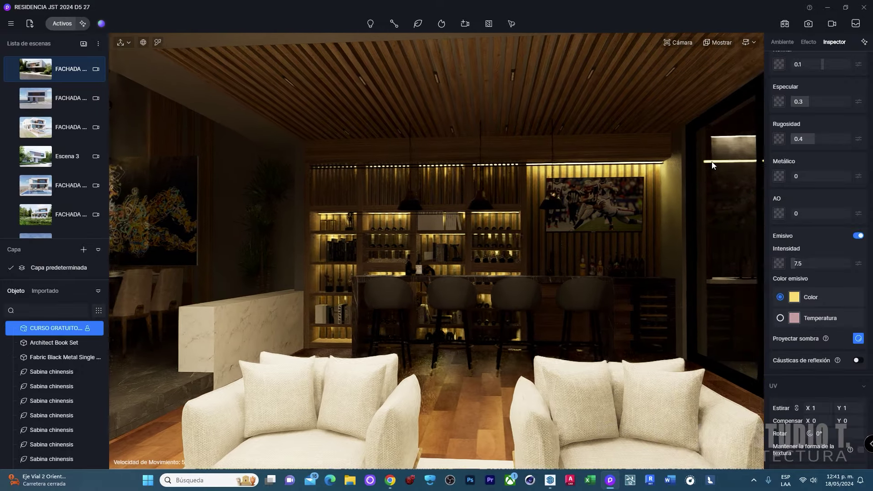
left_click(809, 42)
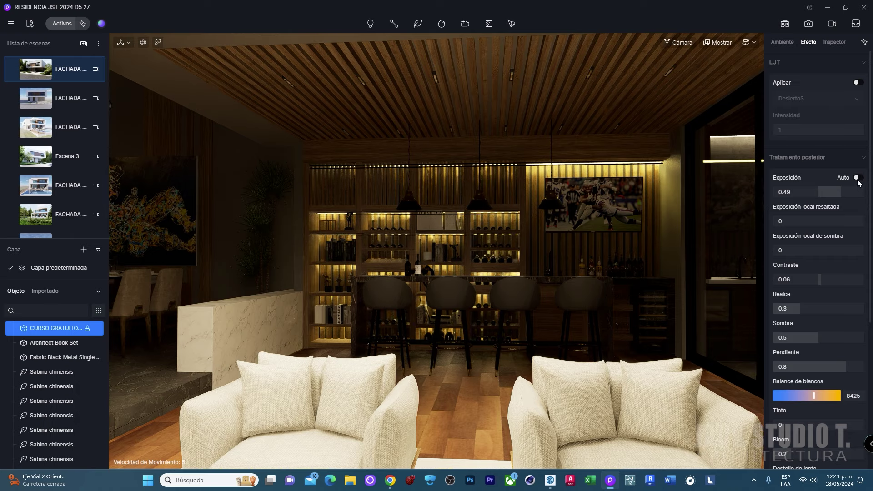
key("d")
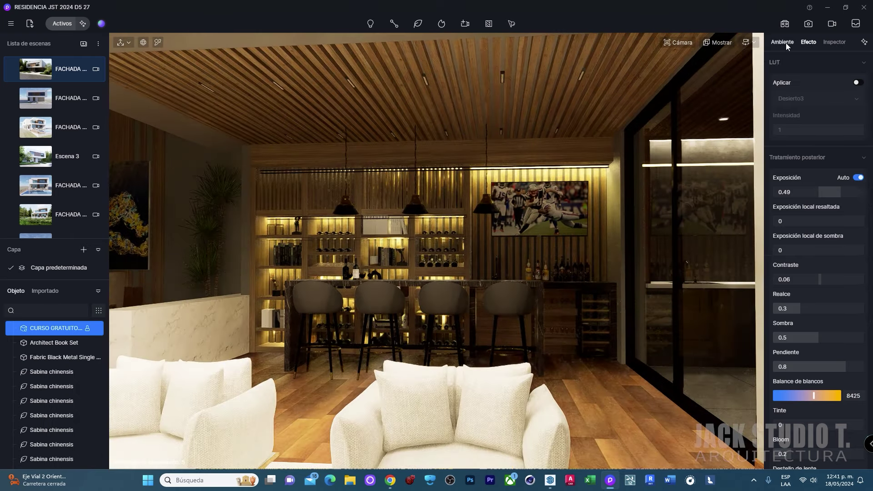
left_click(783, 42)
left_click_drag(861, 138, 859, 126)
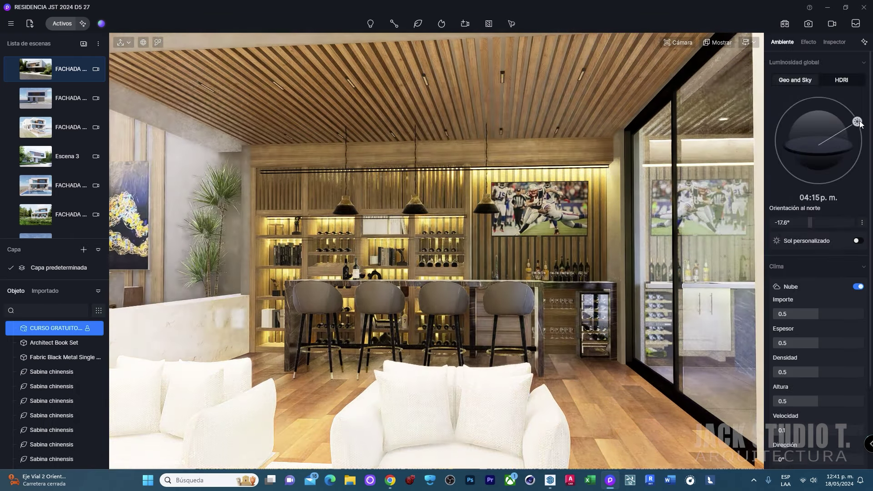
- Move the sun to 07:07 p.m. and bring the dining chandelier into close view
right_click_drag(582, 199, 435, 237)
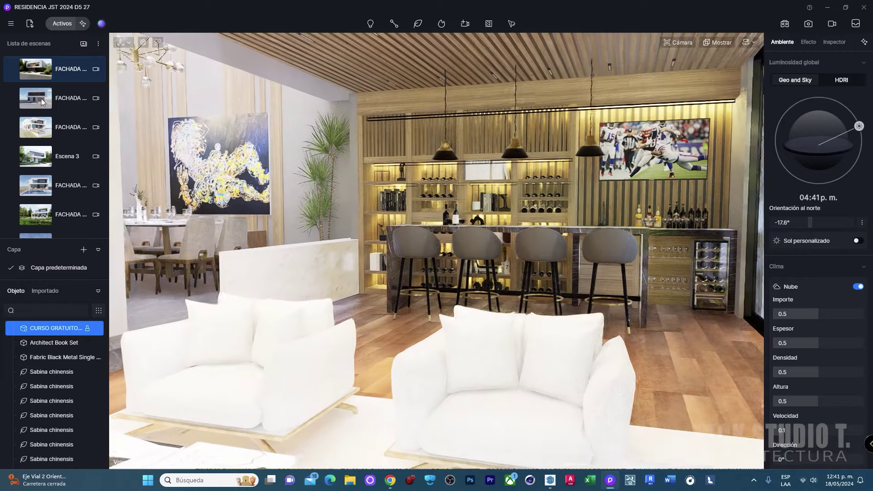
scroll(71, 188, "down", 3)
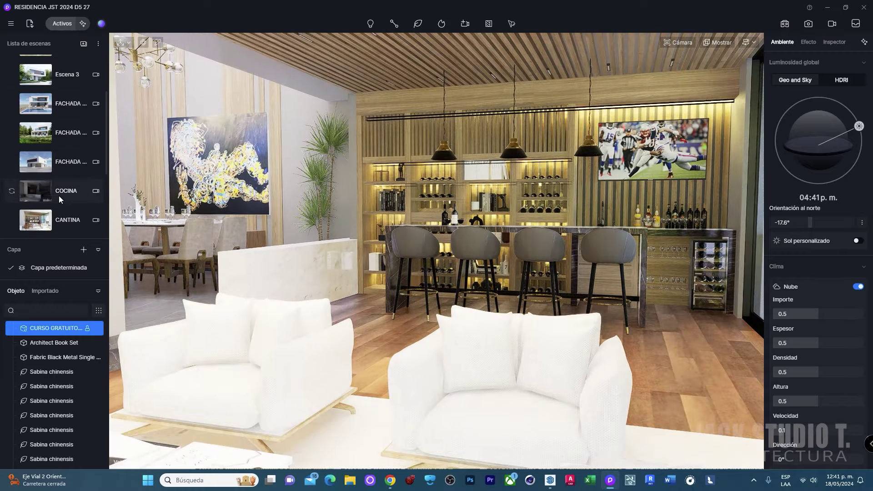
scroll(61, 199, "down", 2)
scroll(441, 243, "down", 3)
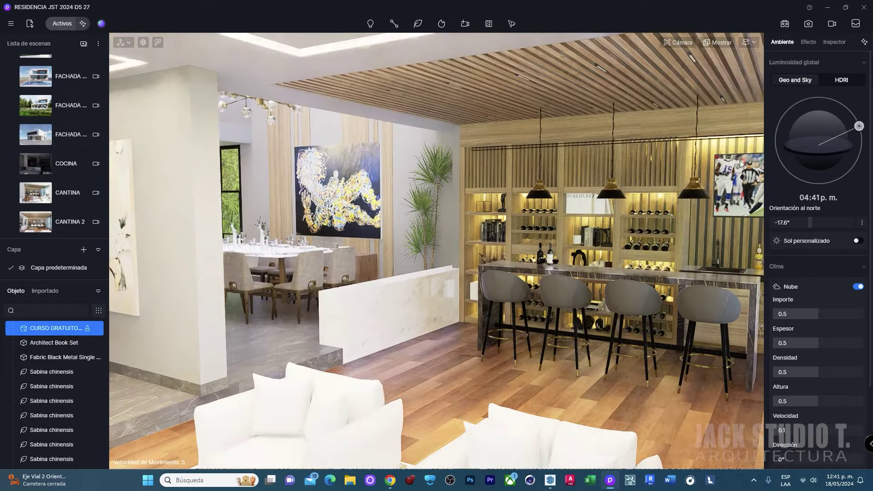
mouse_move(740, 160)
right_mouse_down()
mouse_move(476, 280)
mouse_move(332, 225)
mouse_move(445, 233)
mouse_move(520, 222)
mouse_move(454, 195)
mouse_move(517, 198)
mouse_move(422, 163)
mouse_move(482, 179)
right_mouse_up()
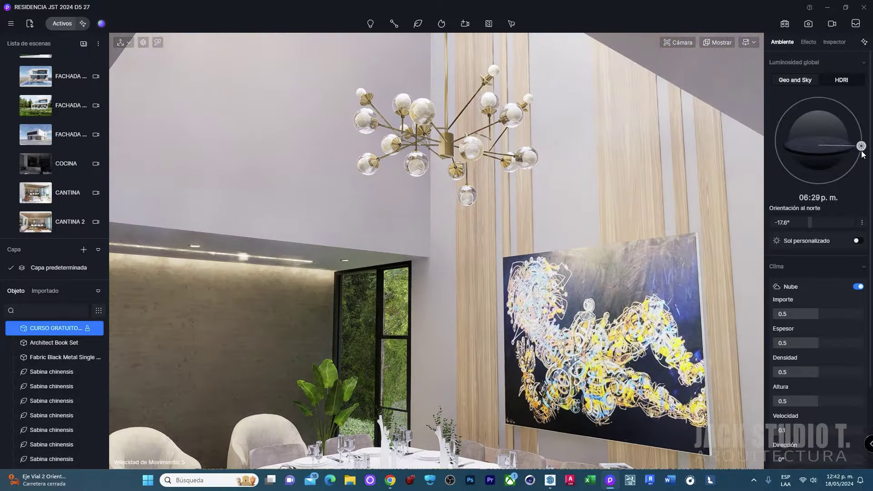
left_click_drag(863, 151, 860, 153)
mouse_move(602, 192)
right_mouse_down()
mouse_move(499, 148)
mouse_move(537, 175)
mouse_move(481, 177)
mouse_move(427, 162)
mouse_move(418, 346)
mouse_move(429, 284)
mouse_move(415, 256)
mouse_move(428, 194)
mouse_move(462, 353)
mouse_move(460, 328)
mouse_move(476, 295)
right_mouse_up()
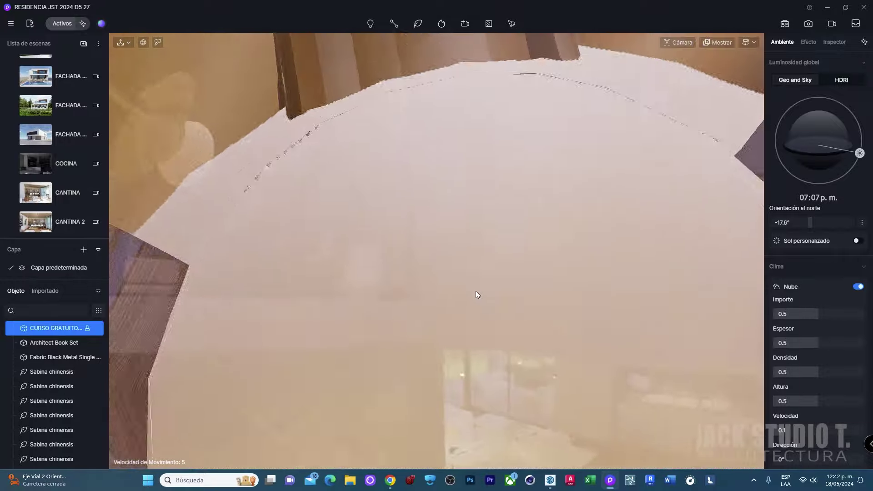
- Make a chandelier globe emissive with a warm pale yellow colour
scroll(476, 290, "down", 3)
left_click(411, 207)
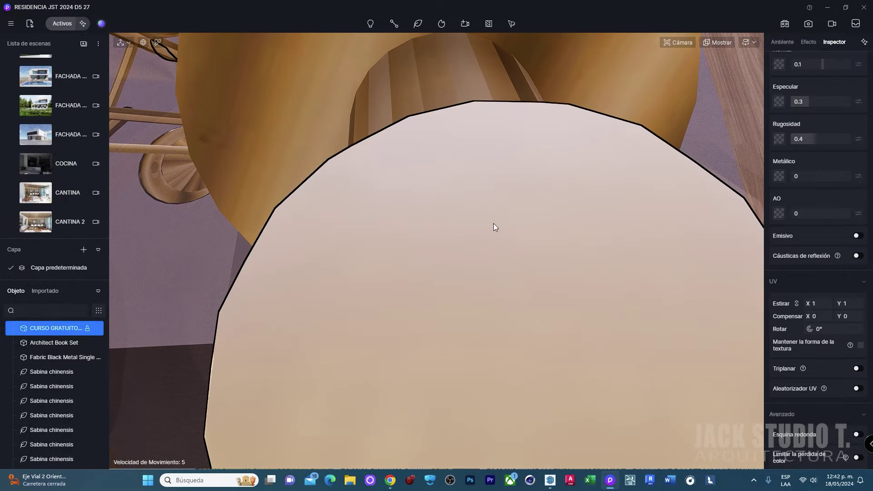
left_click(857, 236)
scroll(566, 278, "down", 5)
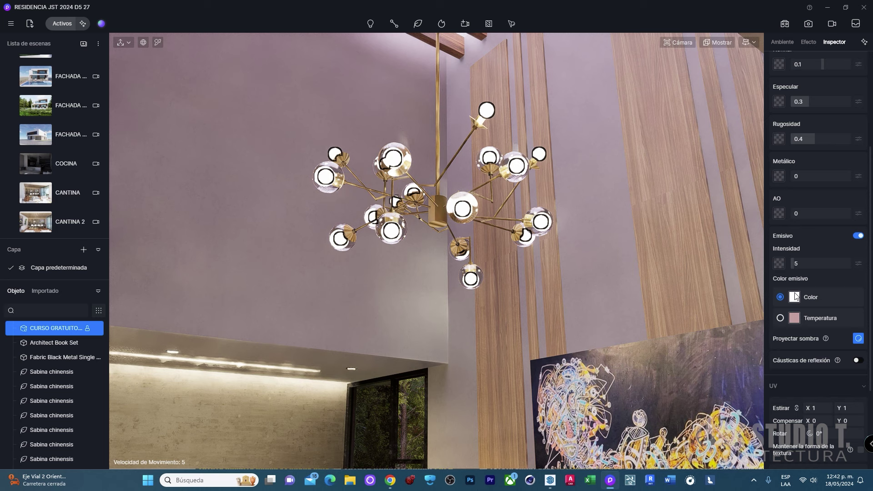
left_click(794, 297)
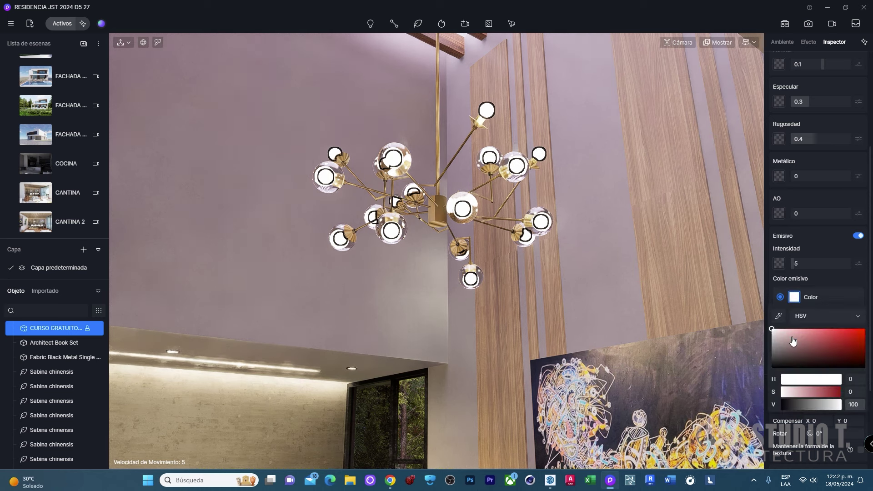
left_click(833, 328)
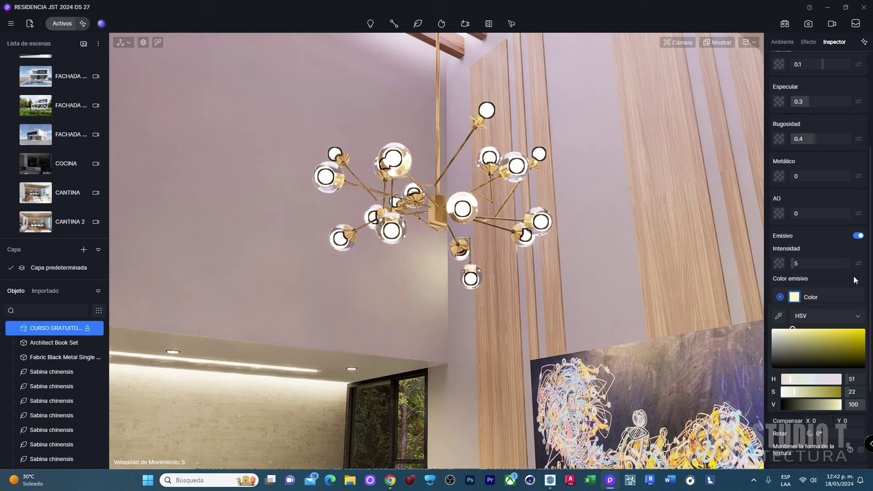
left_click(798, 263)
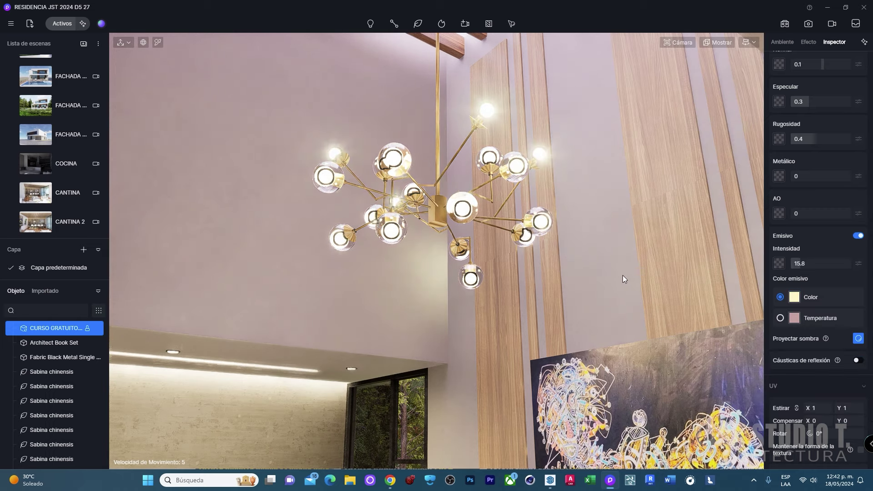
- Set the globe's emission intensity to 12
scroll(591, 318, "down", 5)
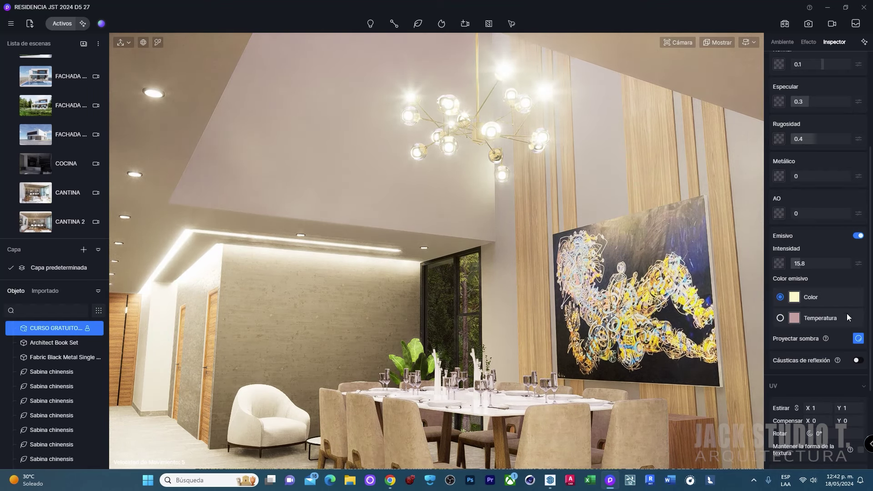
left_click(805, 263)
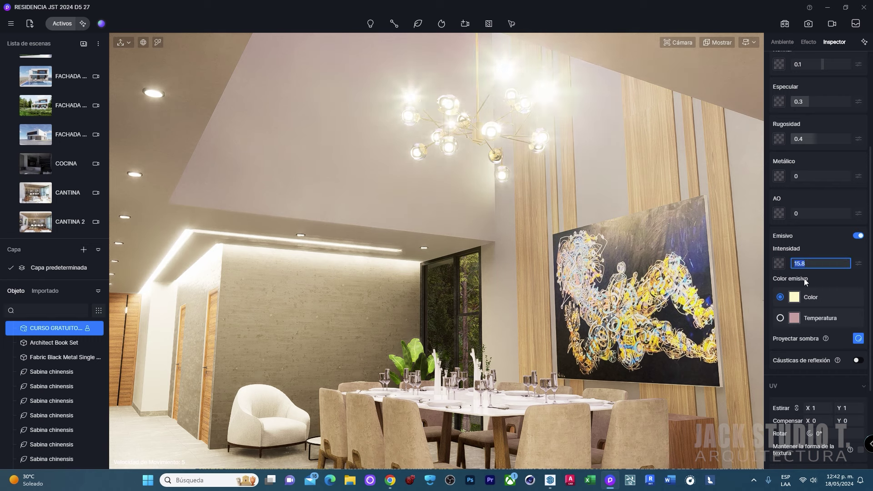
type("14")
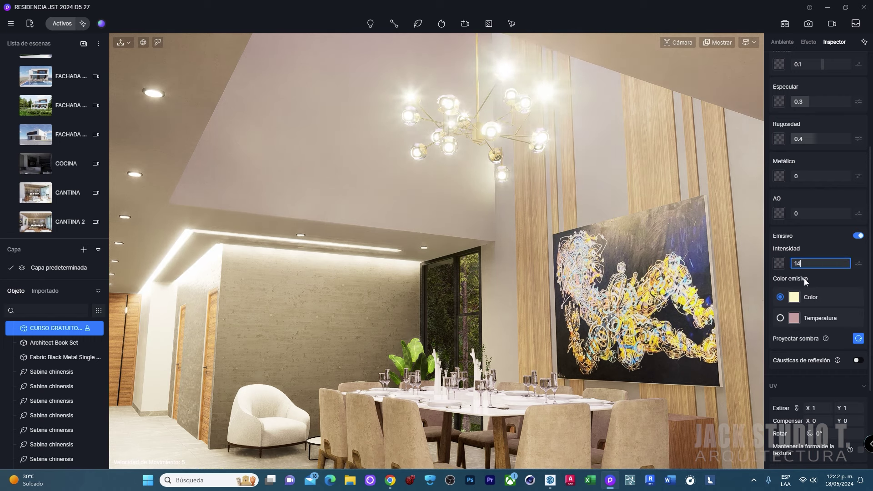
key("Return")
left_click(802, 263)
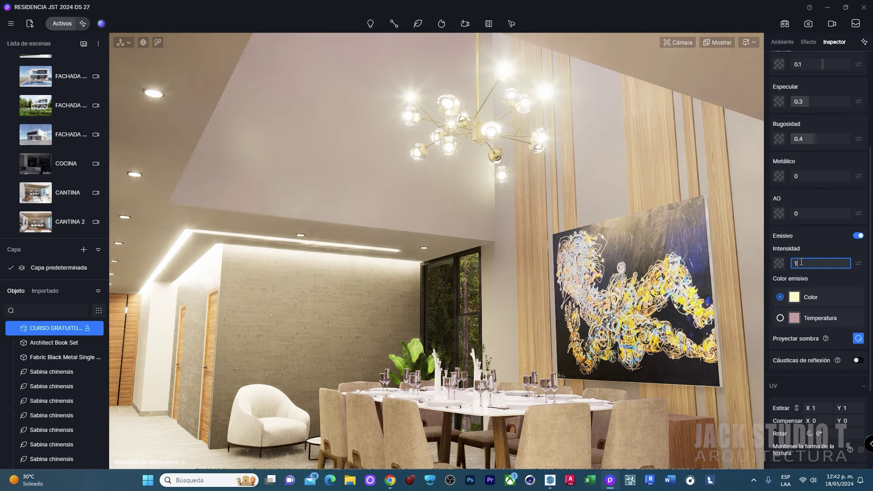
type("2")
scroll(826, 279, "down", 2)
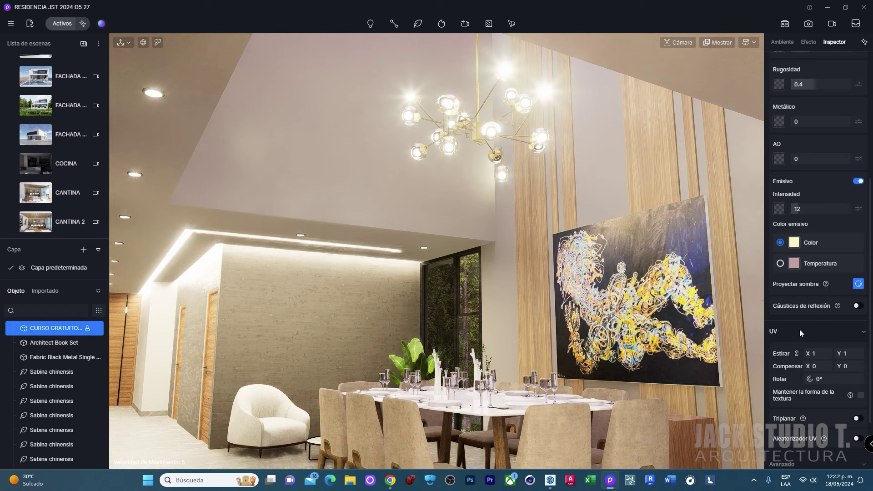
scroll(796, 324, "up", 5)
- Lower the post-processing Bloom to 0.12
left_click(813, 42)
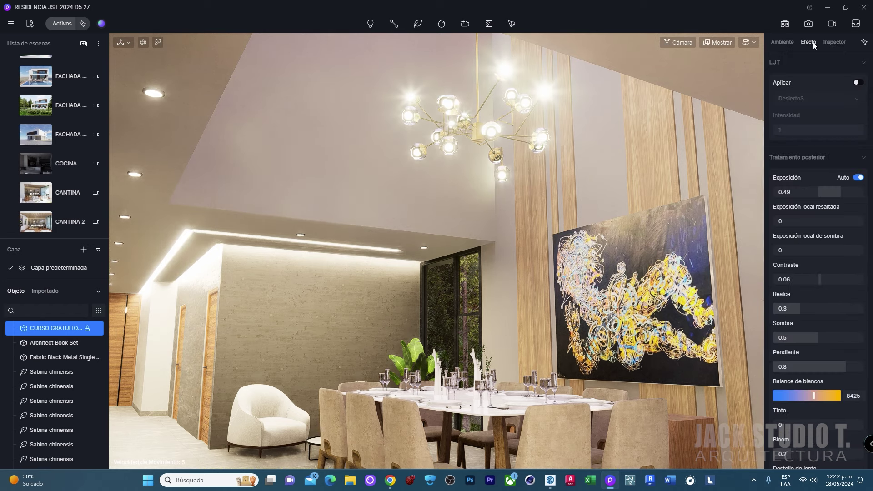
scroll(817, 329, "down", 5)
left_click_drag(791, 318, 784, 318)
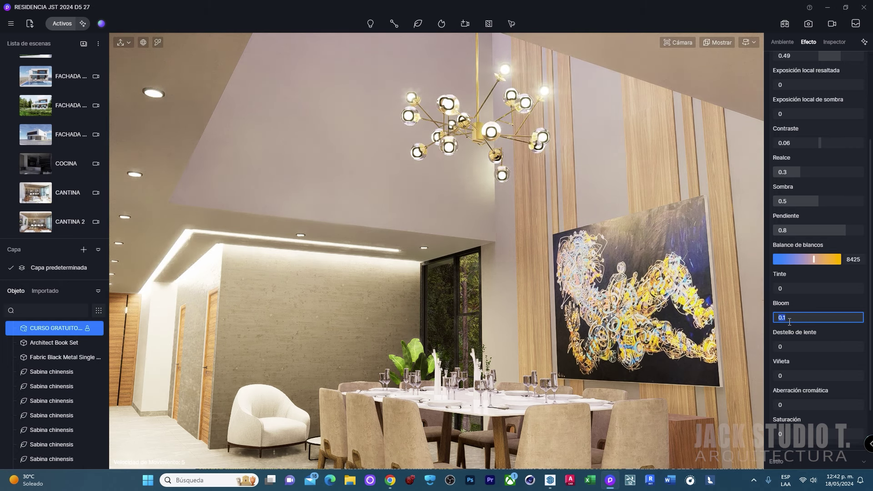
type("2")
key("Return")
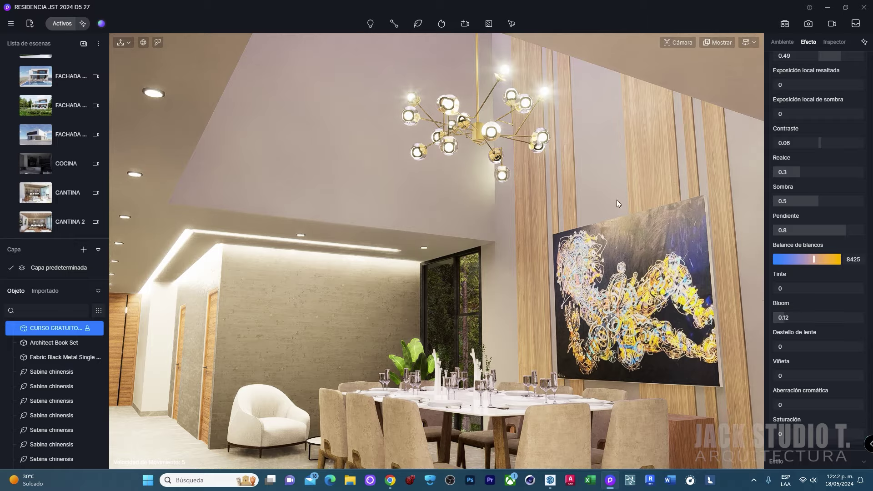
- Look across the dining room wall panels, then raise Bloom to 0.34
middle_click_drag(617, 200, 553, 143)
left_click(585, 163)
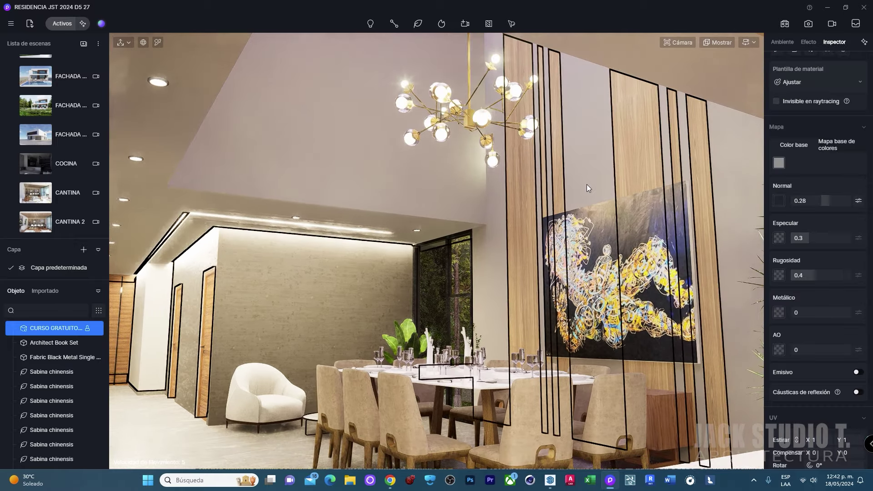
mouse_move(632, 216)
middle_mouse_down()
mouse_move(586, 239)
mouse_move(494, 253)
middle_mouse_up()
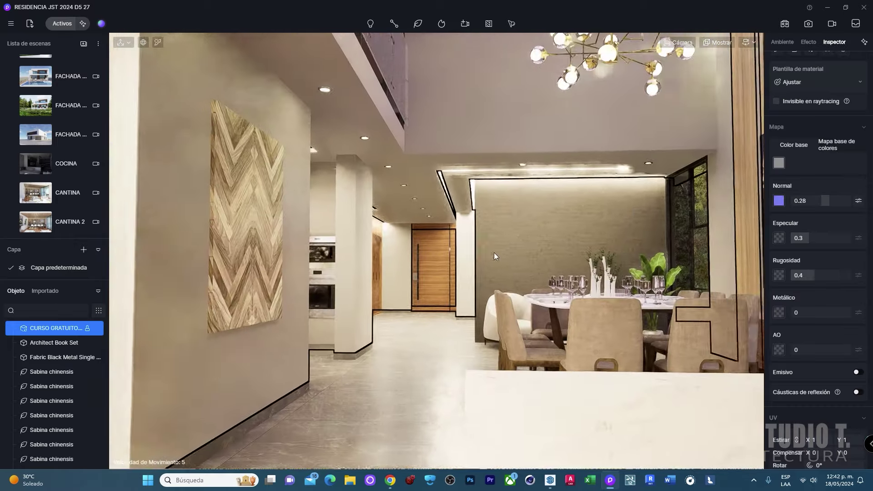
right_click_drag(494, 253, 430, 201)
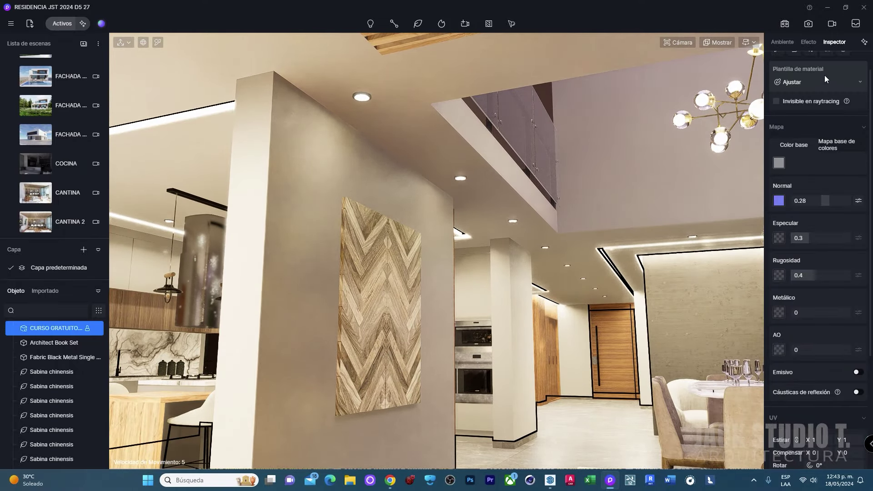
scroll(827, 78, "up", 1)
left_click(807, 42)
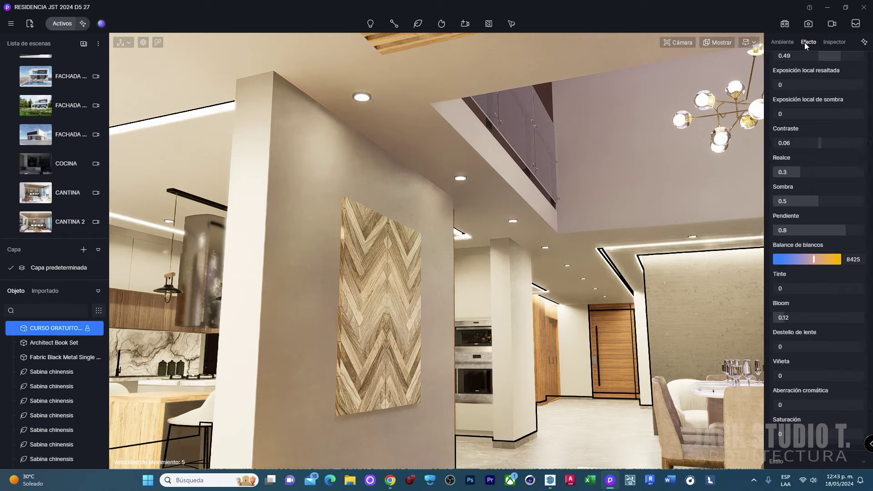
left_click_drag(795, 315, 804, 317)
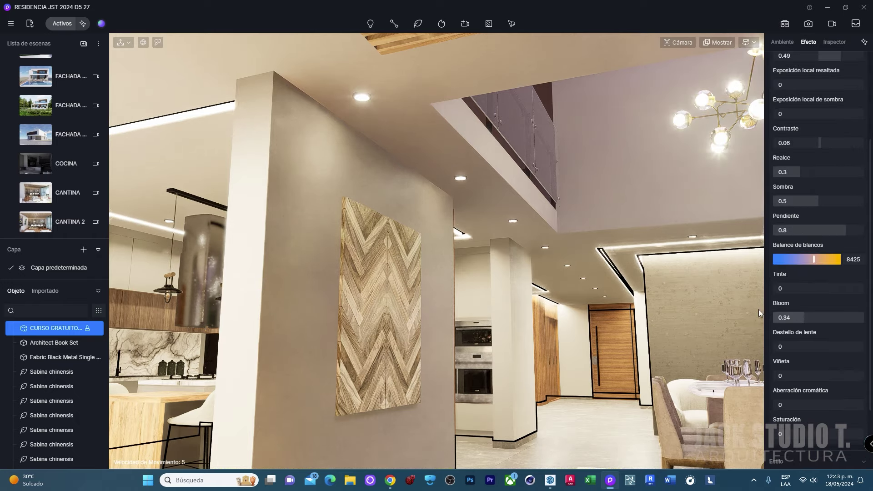
right_click_drag(433, 131, 421, 107)
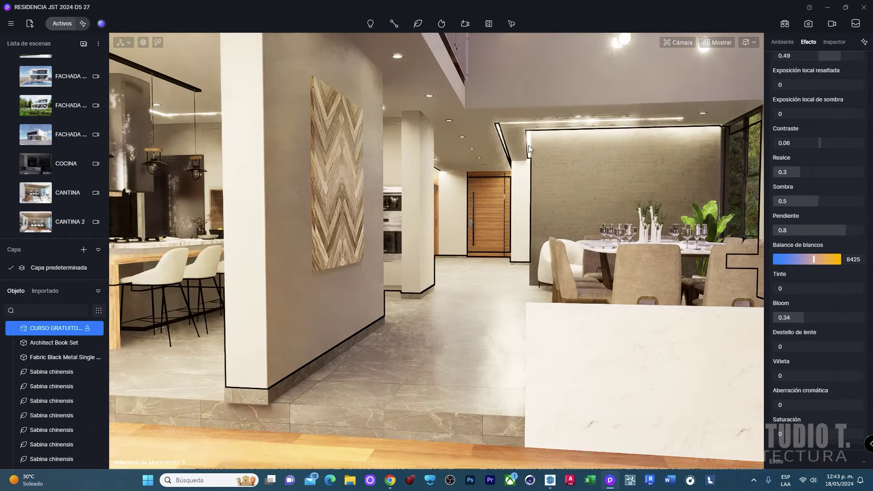
- Bring the view close on the kitchen island and show the light-type list
mouse_move(619, 128)
right_mouse_down()
mouse_move(591, 114)
mouse_move(479, 123)
right_mouse_up()
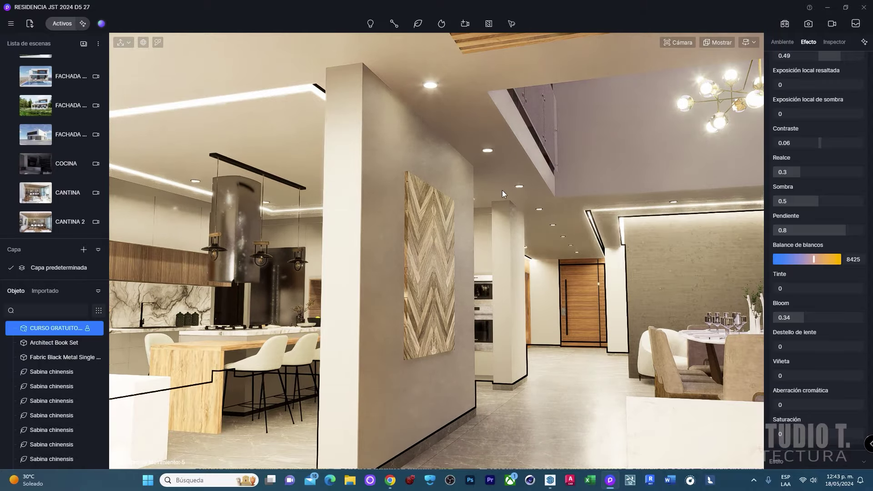
mouse_move(503, 190)
right_mouse_down()
mouse_move(553, 272)
mouse_move(676, 269)
mouse_move(641, 267)
mouse_move(562, 233)
mouse_move(360, 26)
right_mouse_up()
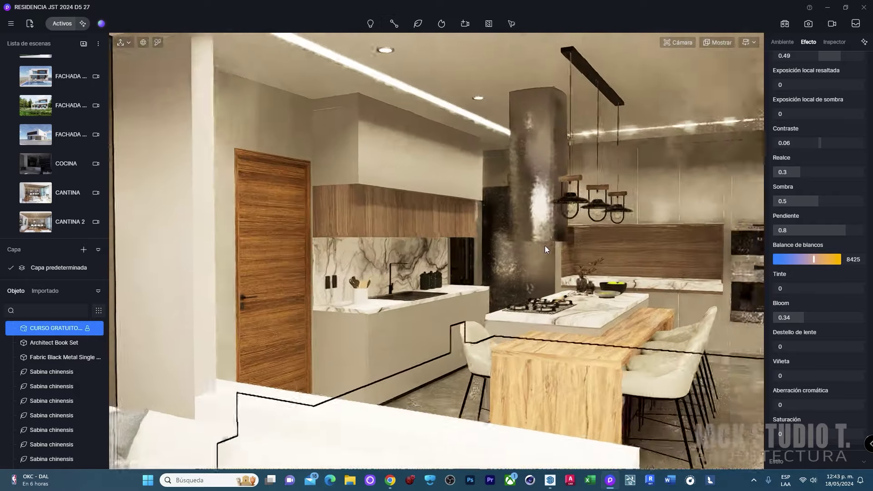
right_click_drag(649, 243, 449, 82)
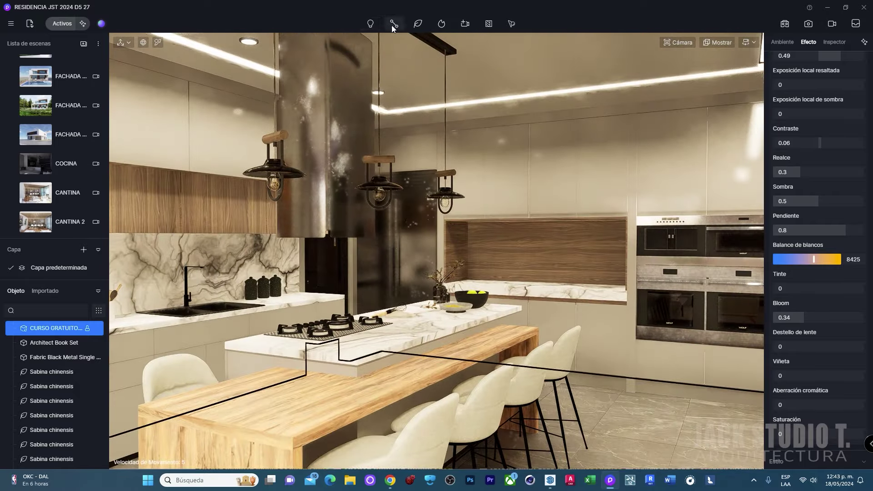
left_click(376, 26)
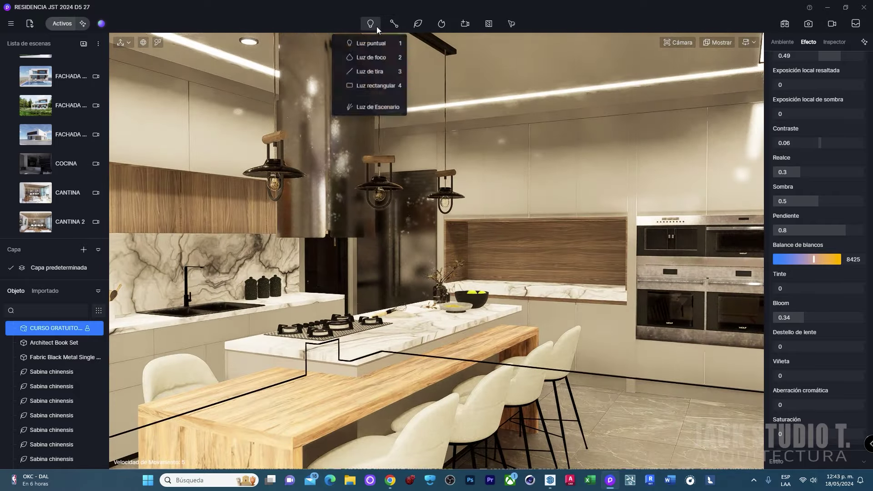
- Place a rectangular light in the kitchen niche ceiling, sized 50 × 1318, lowered to Z 2562
left_click(372, 88)
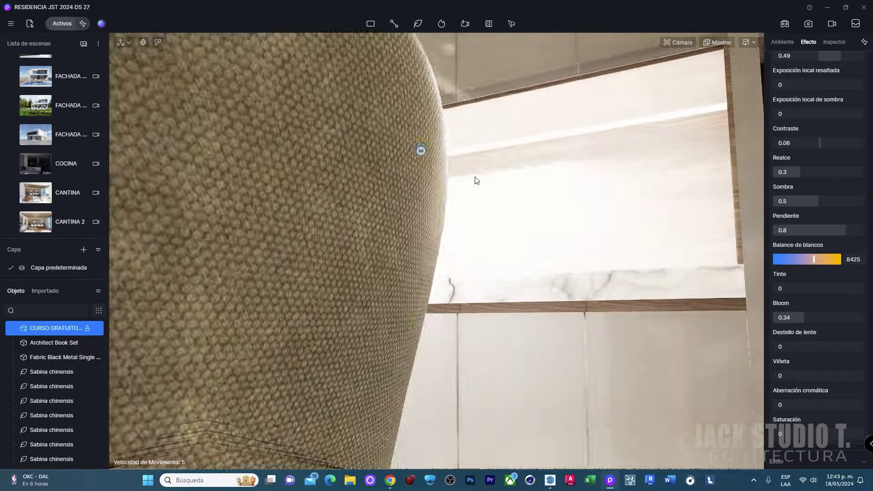
scroll(423, 169, "up", 5)
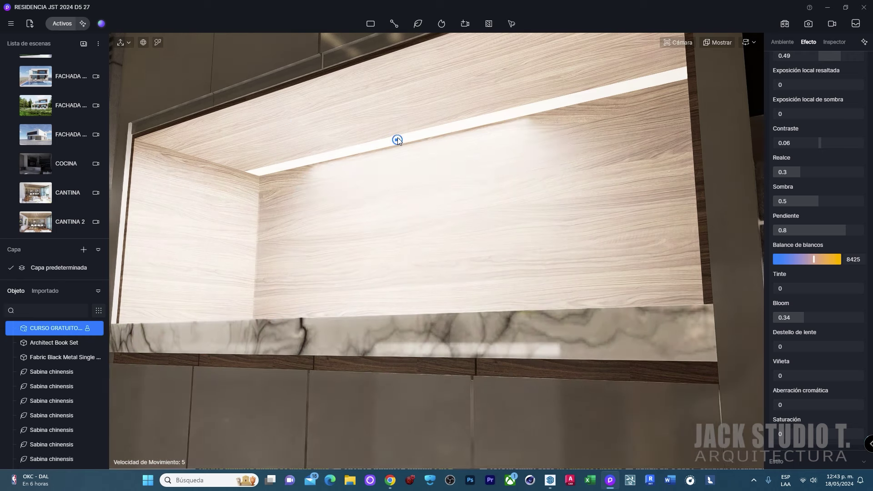
left_click(397, 138)
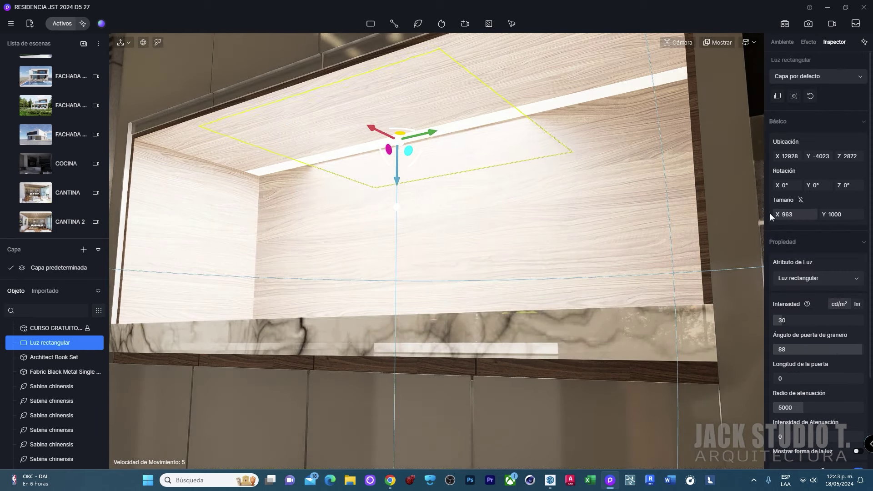
left_click_drag(771, 217, 242, 190)
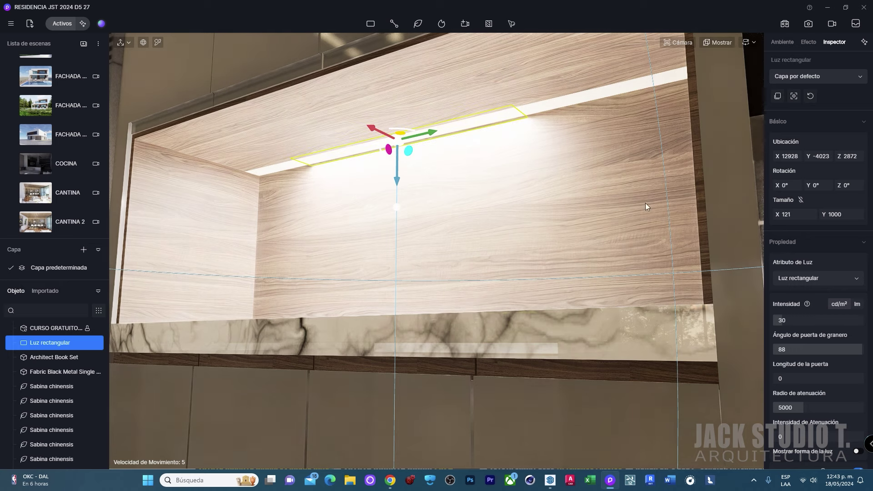
left_click_drag(824, 214, 864, 214)
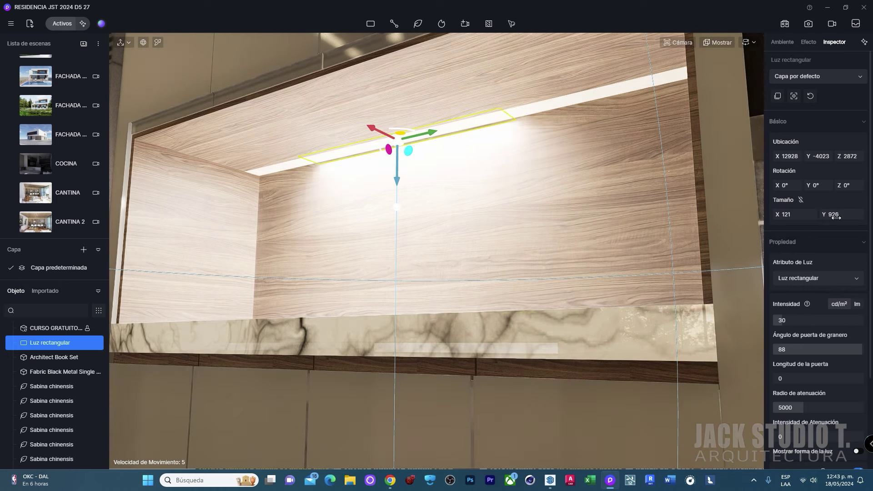
left_click_drag(769, 214, 760, 214)
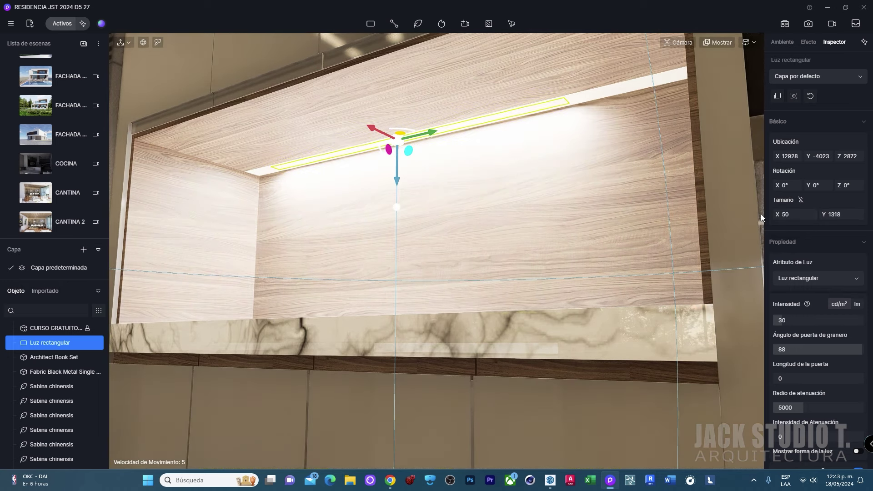
left_click_drag(396, 159, 396, 244)
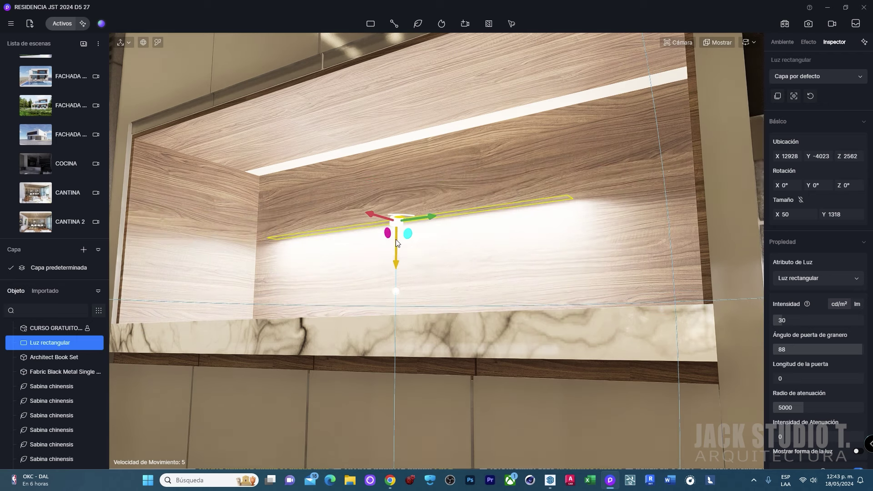
- Select the niche's white strip material and turn on Emisivo
left_click(499, 120)
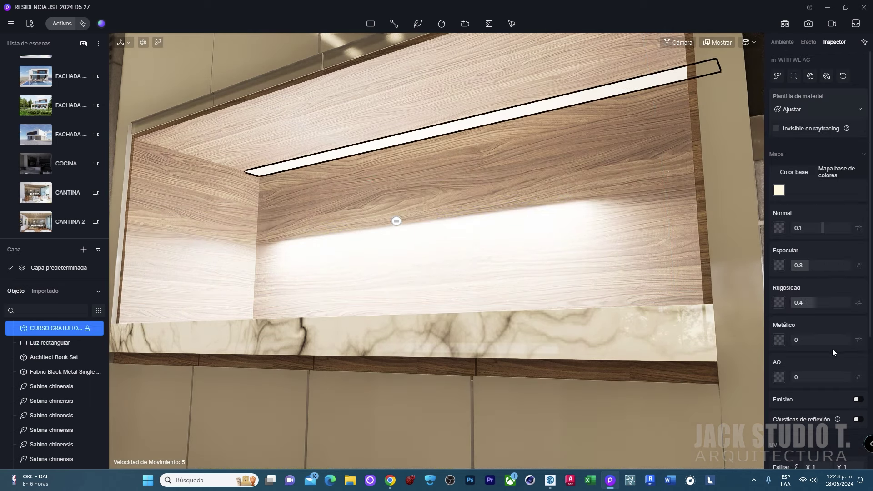
left_click(857, 400)
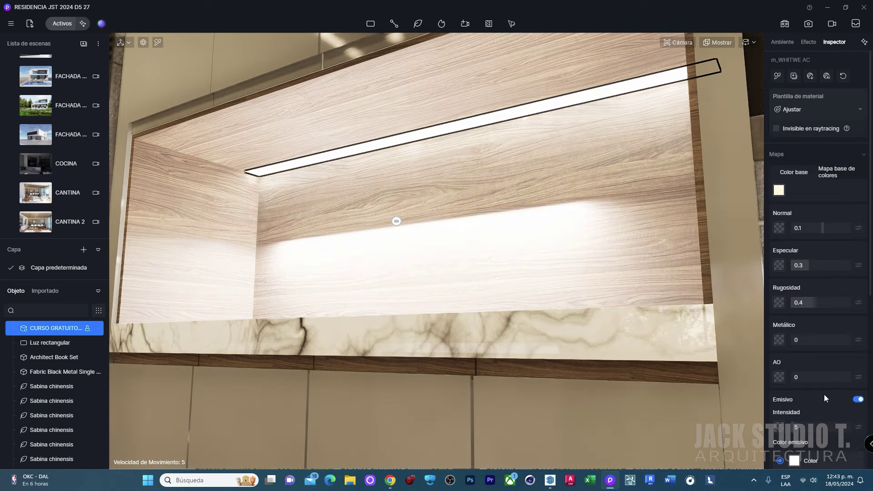
scroll(806, 414, "down", 1)
left_click(796, 408)
- Tint the strip's glow warm beige, hue 39 and saturation 49, at intensity 5
scroll(816, 421, "down", 2)
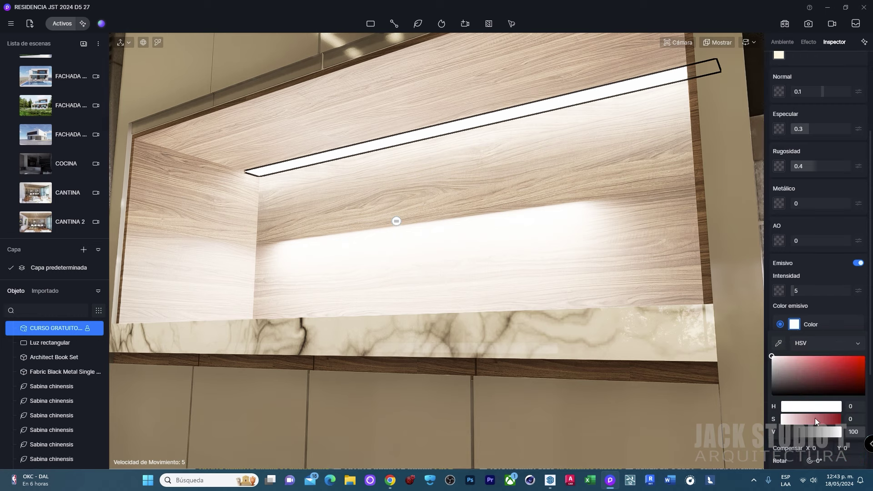
left_click_drag(788, 407, 789, 406)
mouse_move(810, 378)
left_mouse_down()
mouse_move(802, 363)
mouse_move(817, 346)
left_mouse_up()
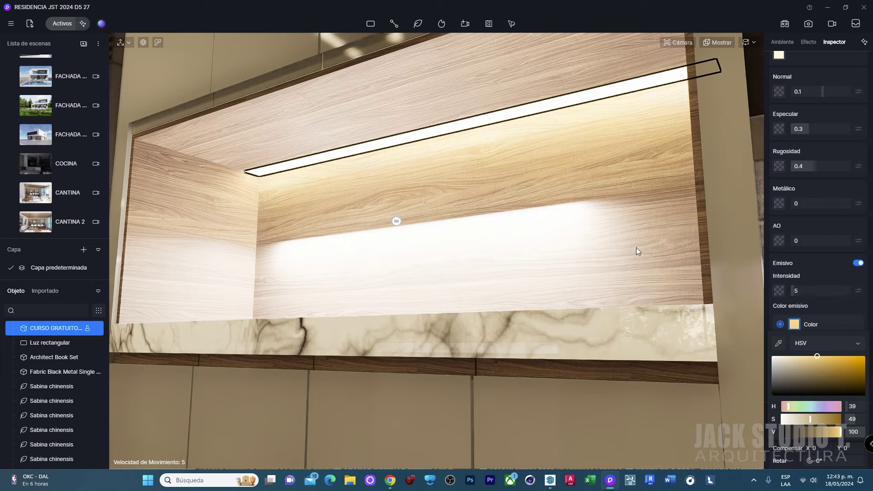
scroll(578, 248, "down", 3)
scroll(558, 245, "down", 3)
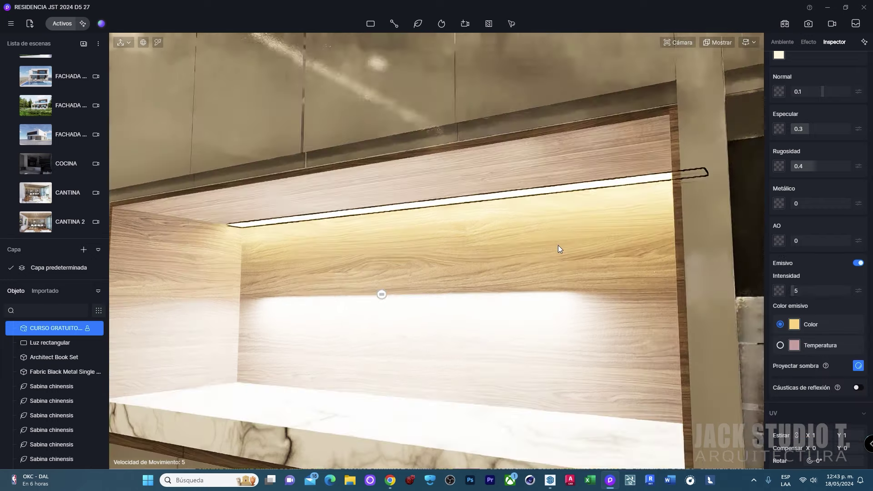
scroll(557, 277, "down", 3)
scroll(447, 216, "up", 2)
scroll(505, 165, "up", 2)
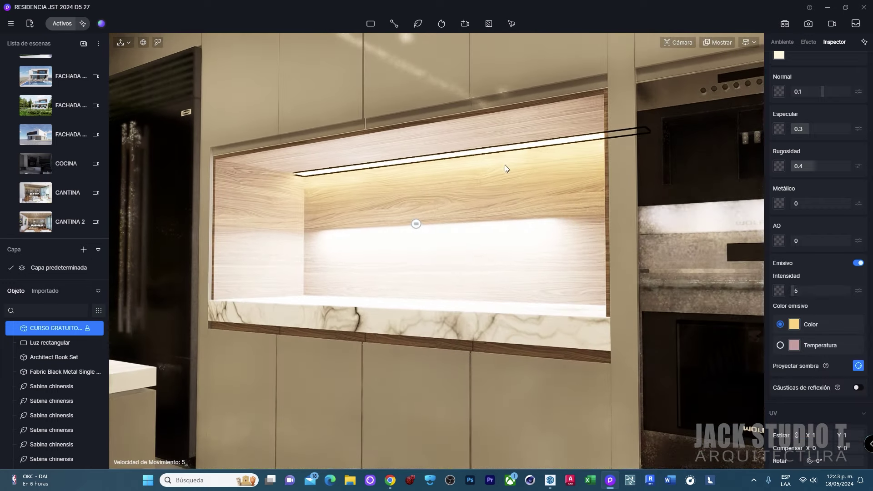
left_click(418, 231)
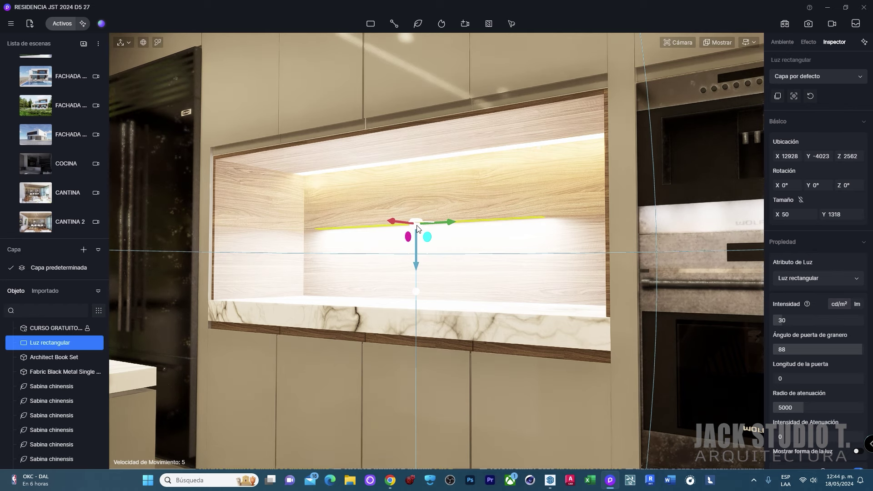
- Raise the niche light strip and set its intensity to 10
left_click_drag(418, 260, 420, 217)
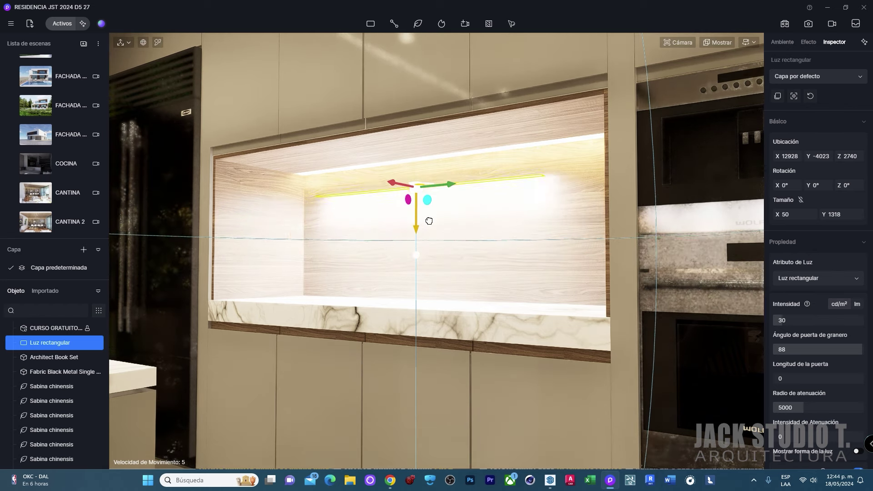
scroll(809, 318, "down", 3)
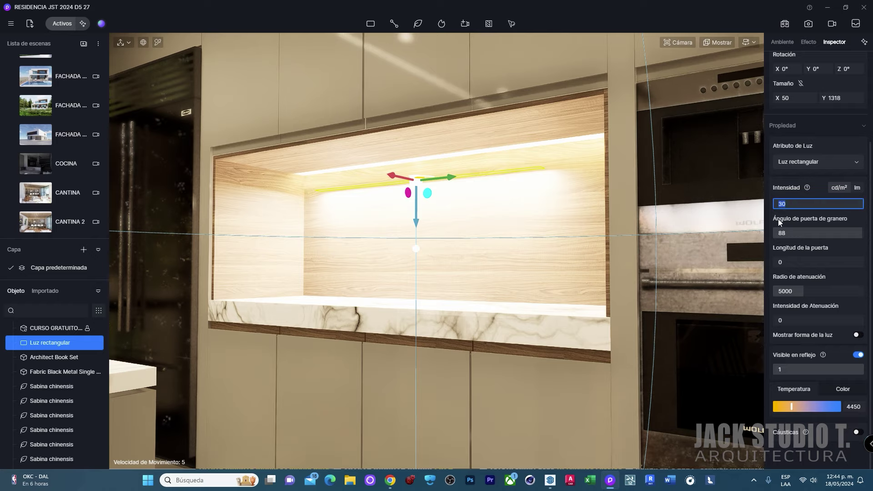
type("10")
key("Return")
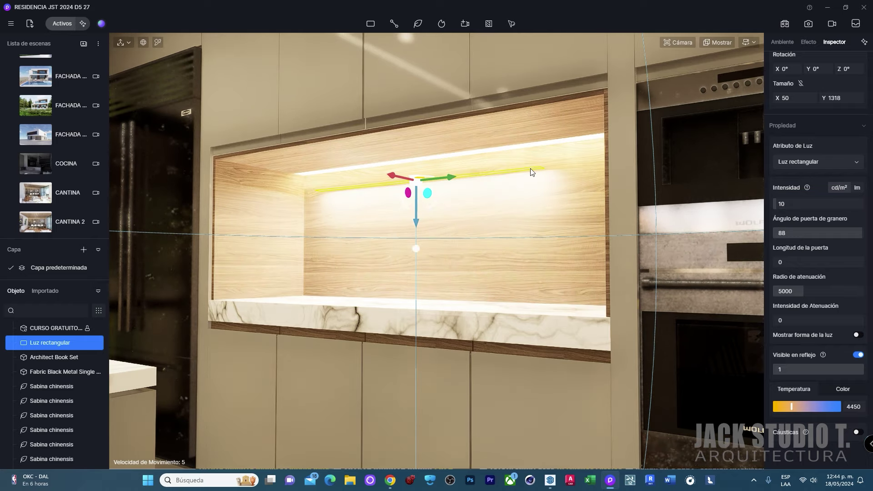
- Move the light strip up against the niche ceiling at Z 2872
scroll(499, 203, "up", 3)
scroll(490, 198, "up", 3)
scroll(493, 185, "up", 3)
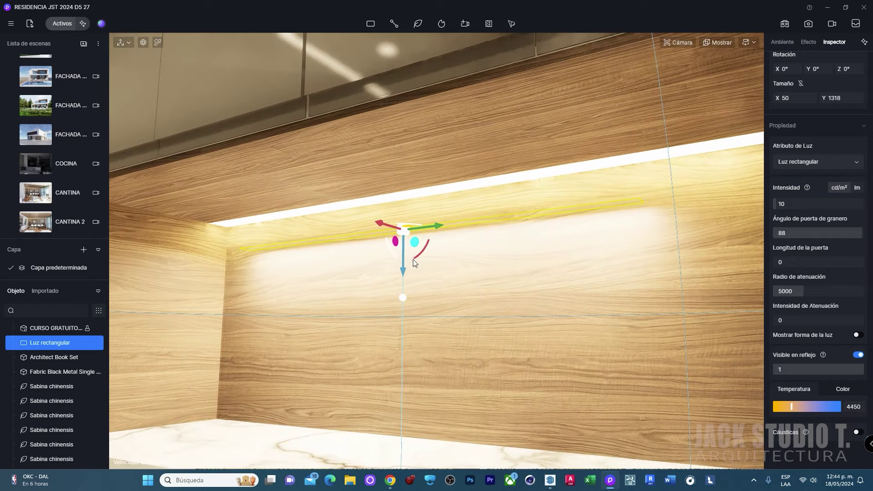
left_click_drag(410, 270, 400, 230)
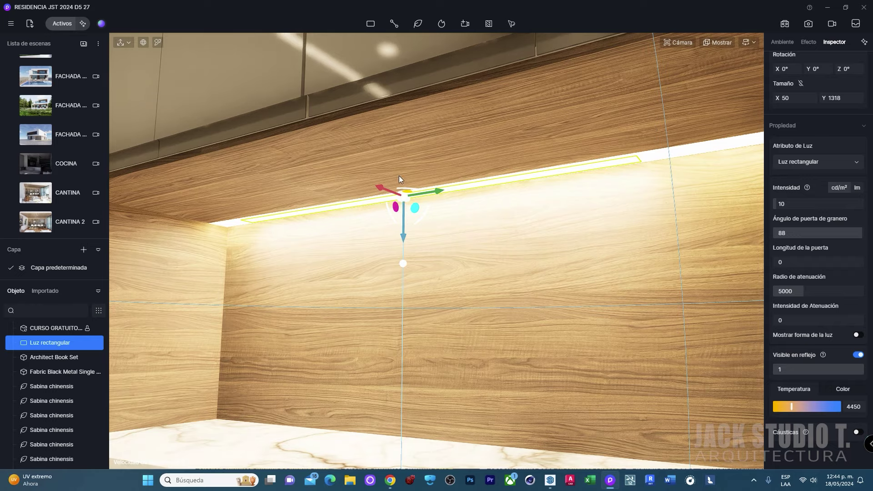
scroll(399, 176, "up", 3)
scroll(397, 178, "up", 3)
scroll(396, 109, "up", 2)
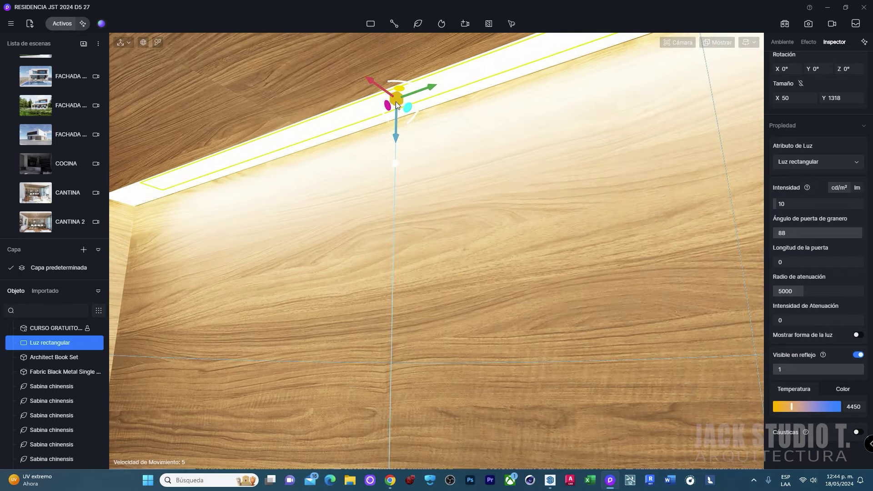
left_click_drag(395, 102, 435, 83)
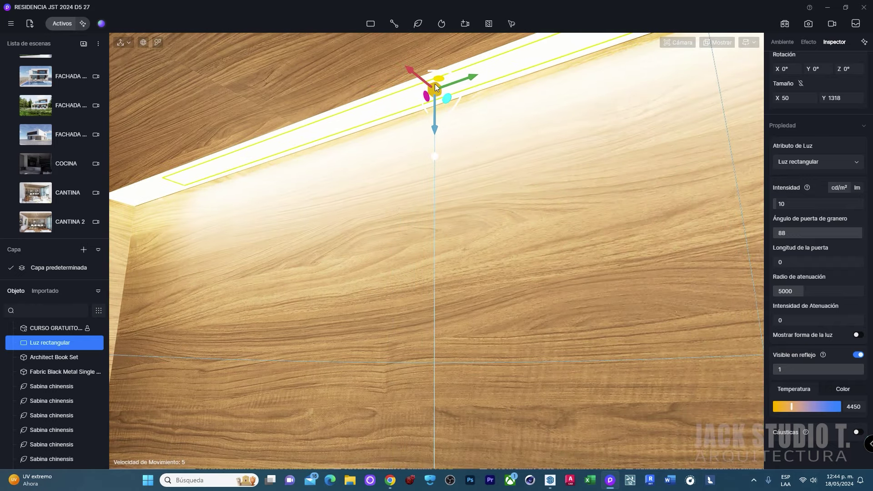
- Stretch the strip to 50 × 1910 along the niche and raise its intensity to 19.5
scroll(422, 193, "down", 3)
scroll(496, 195, "down", 3)
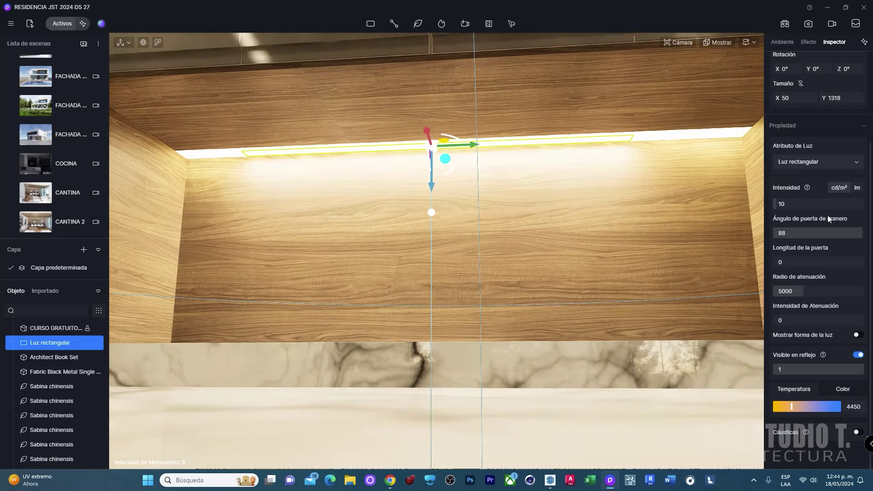
scroll(795, 254, "up", 3)
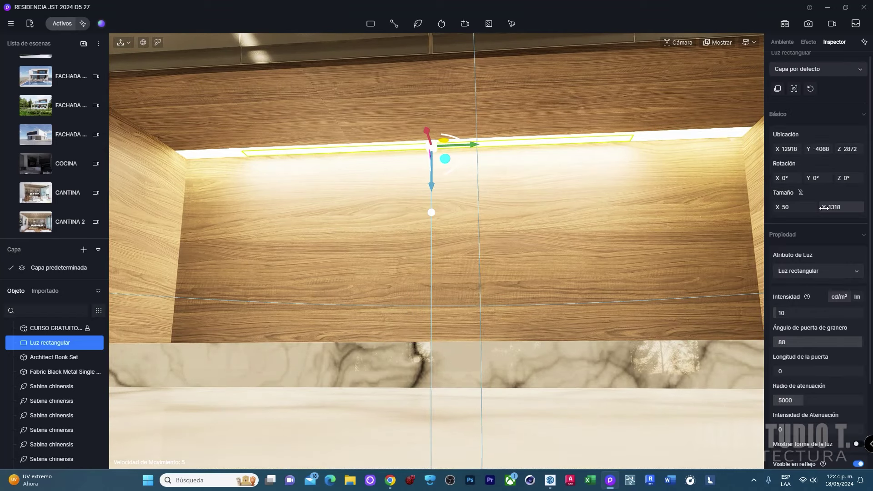
left_click_drag(824, 207, 842, 207)
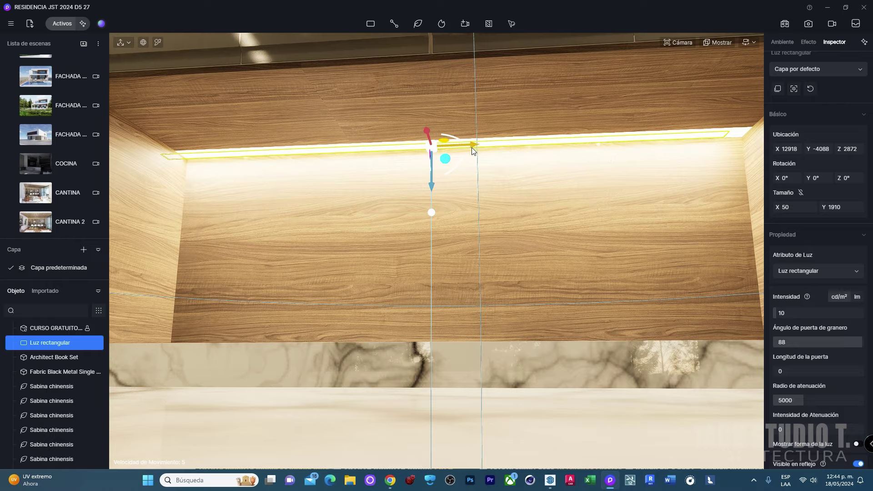
mouse_move(473, 150)
left_mouse_down()
mouse_move(499, 144)
mouse_move(492, 146)
left_mouse_up()
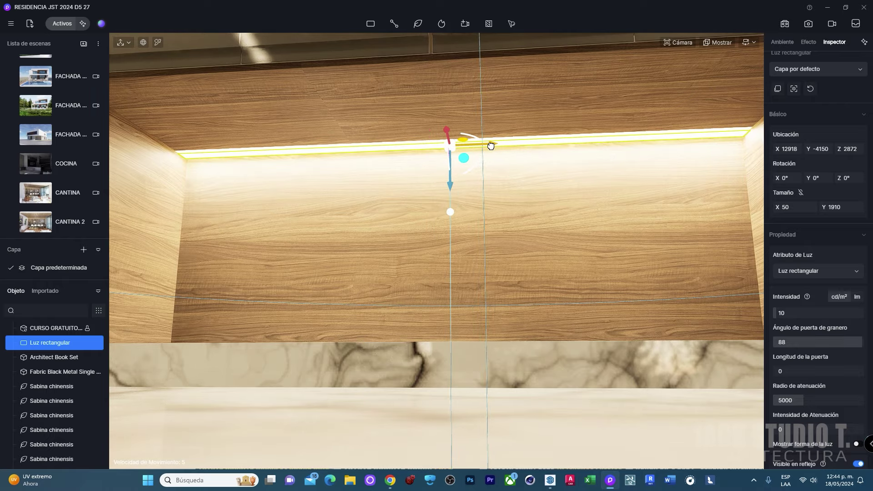
scroll(589, 301, "down", 3)
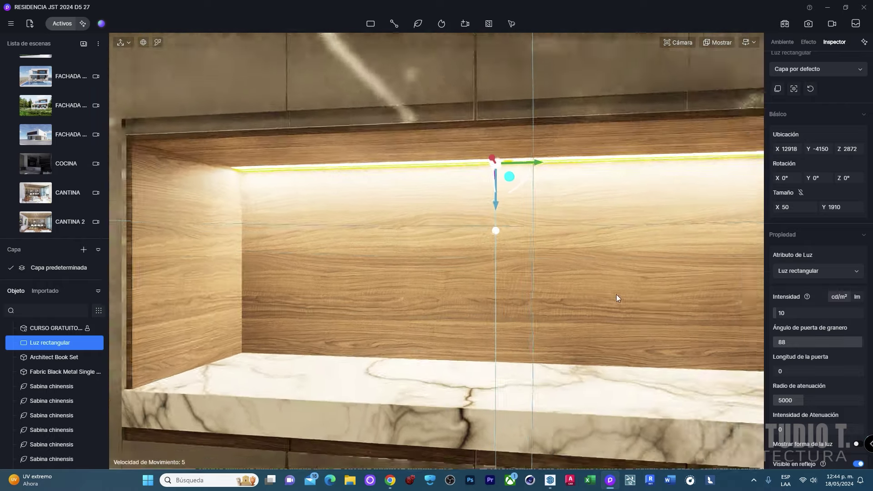
scroll(615, 294, "down", 3)
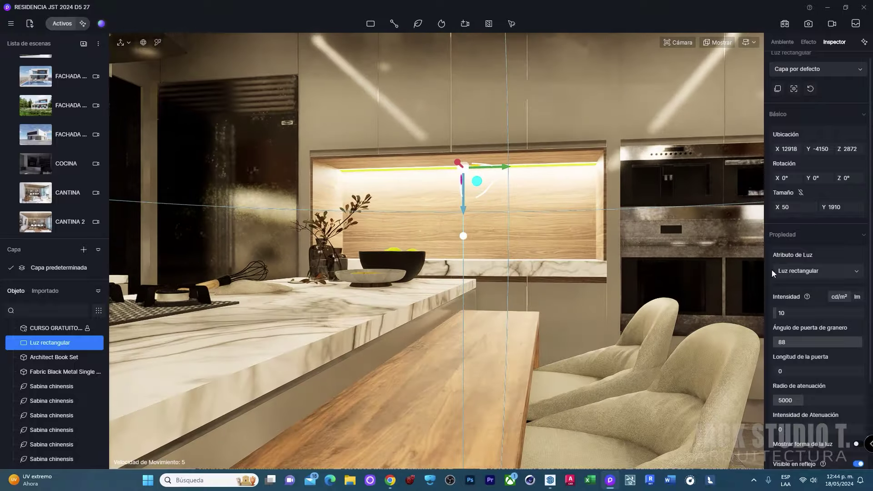
mouse_move(801, 313)
left_mouse_down()
mouse_move(822, 311)
mouse_move(763, 314)
mouse_move(776, 314)
left_mouse_up()
- Lower the niche light's Intensidad to 6
scroll(513, 251, "down", 3)
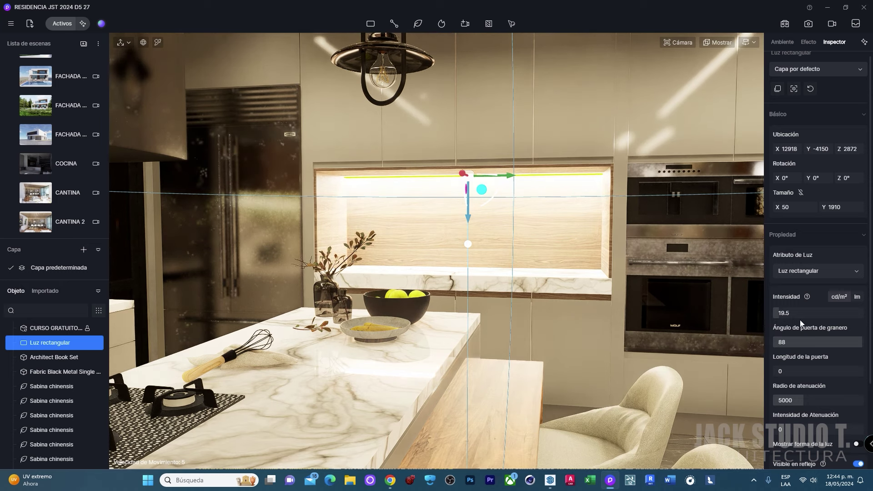
type("6")
key("Return")
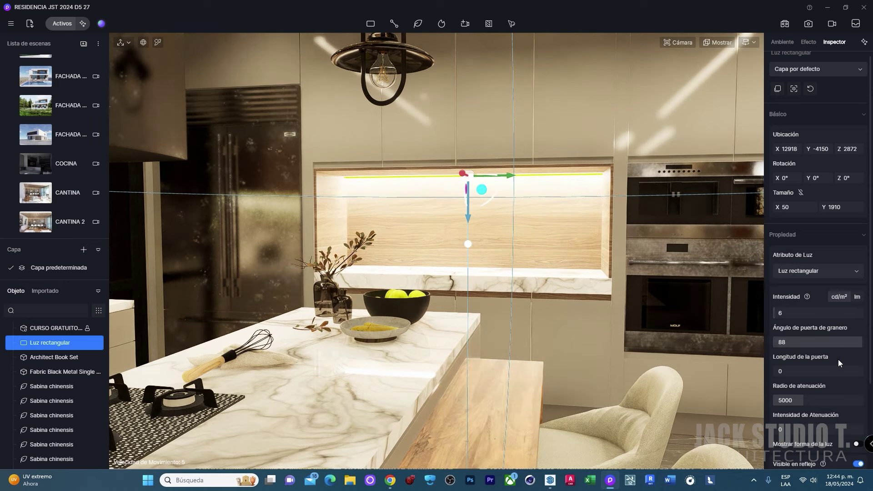
scroll(832, 361, "down", 2)
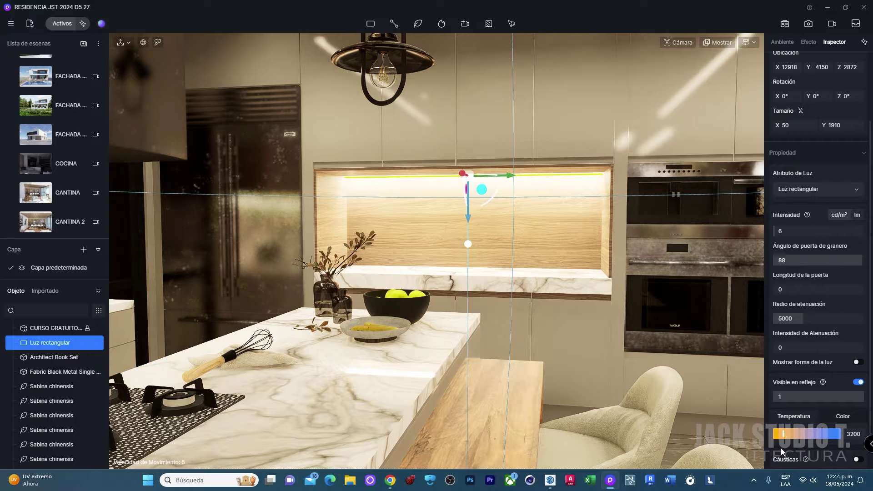
- Walk the view through the kitchen to review the softer niche glow
right_click_drag(589, 276, 545, 252)
key("s")
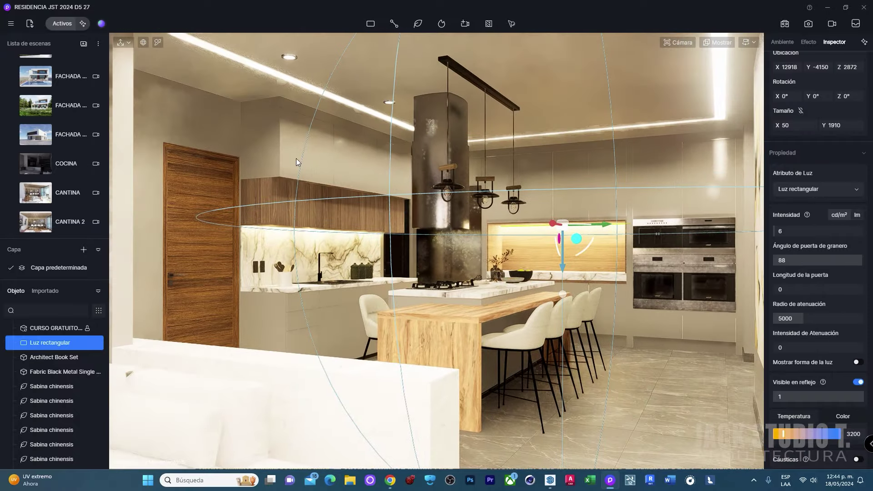
left_click(258, 151)
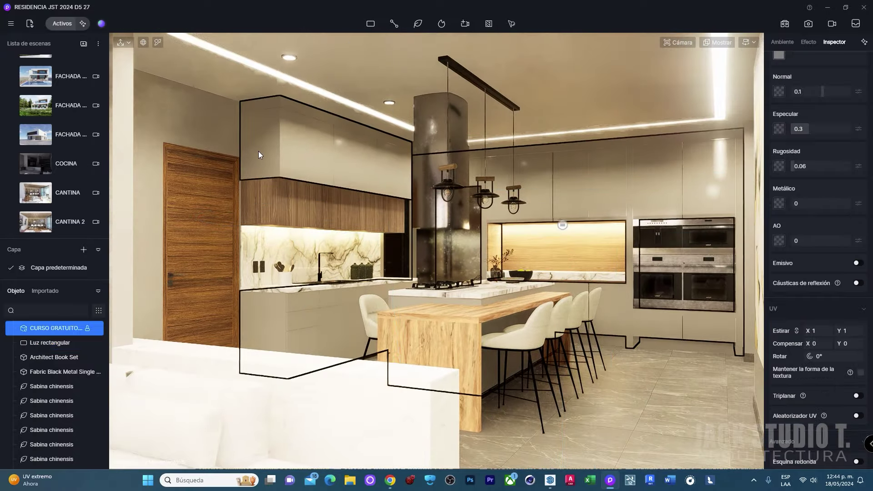
scroll(569, 243, "up", 3)
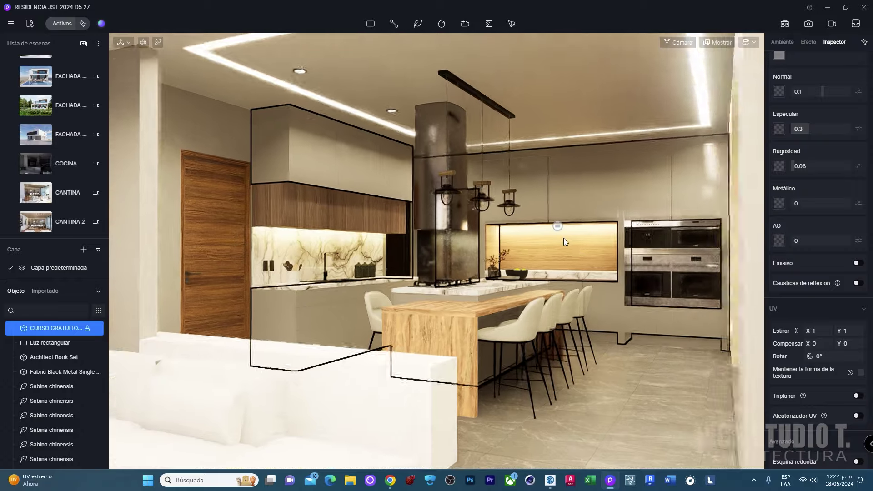
key("d")
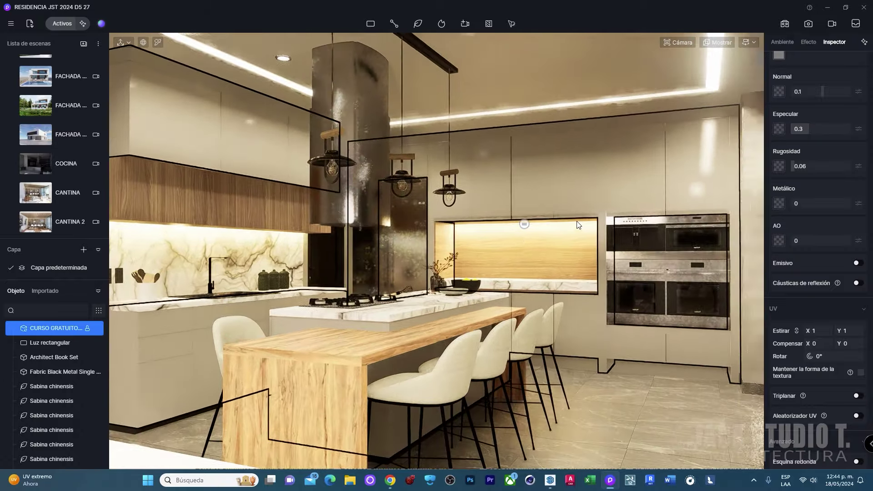
key("s")
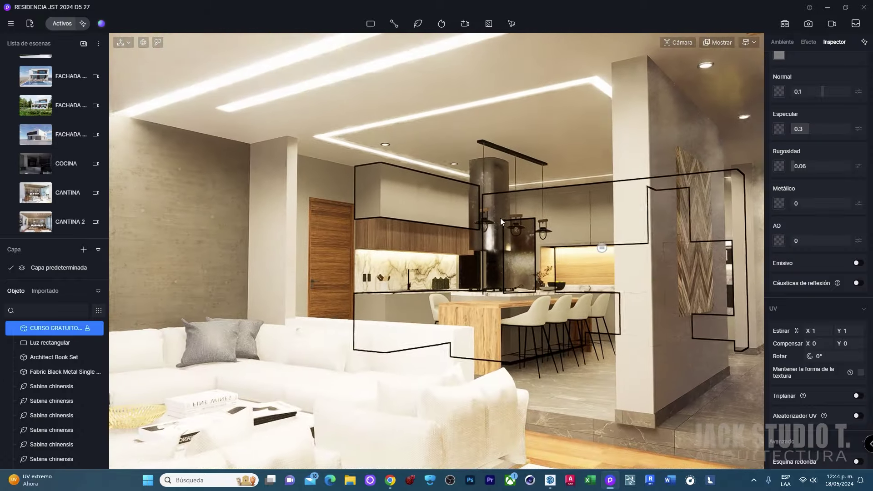
key("w")
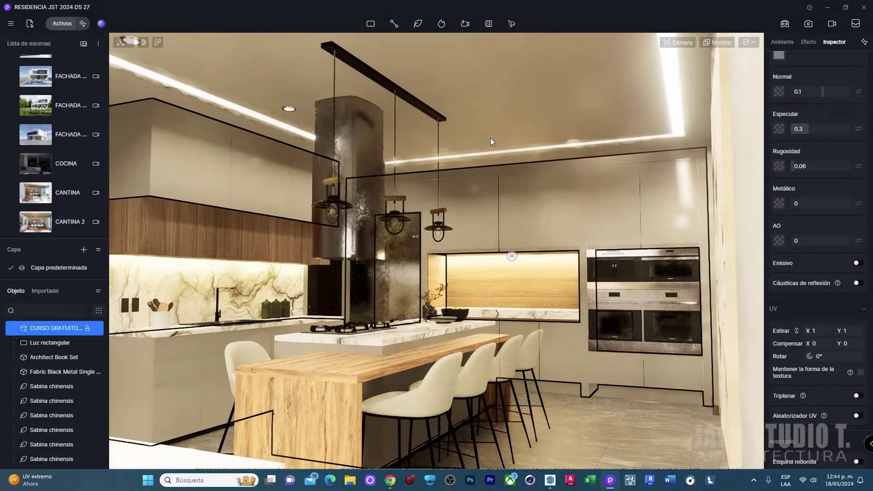
right_click_drag(500, 178, 483, 243)
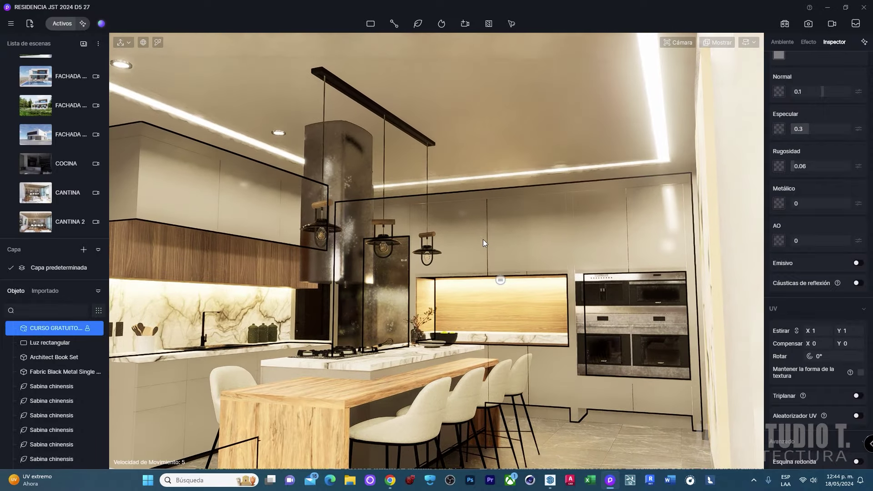
left_click(501, 281)
- Nudge the niche light sideways and bring the view back to the backsplash niche
left_click_drag(495, 285, 396, 262)
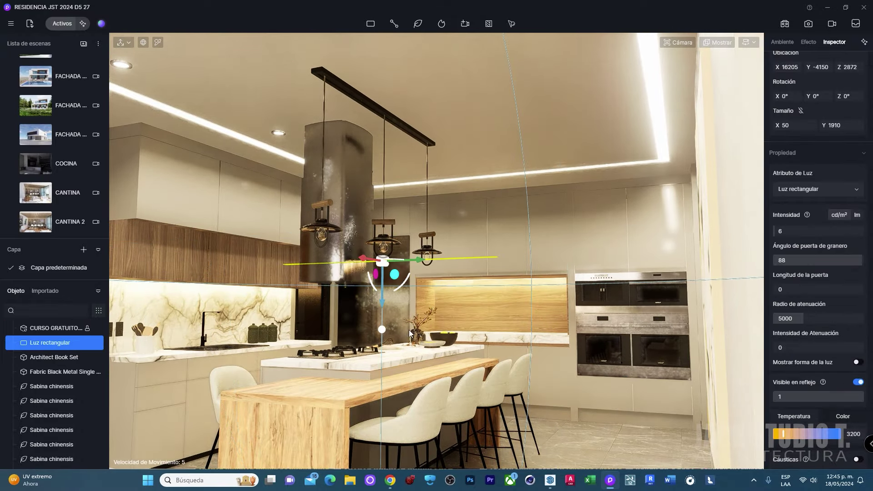
key("w")
key("w")
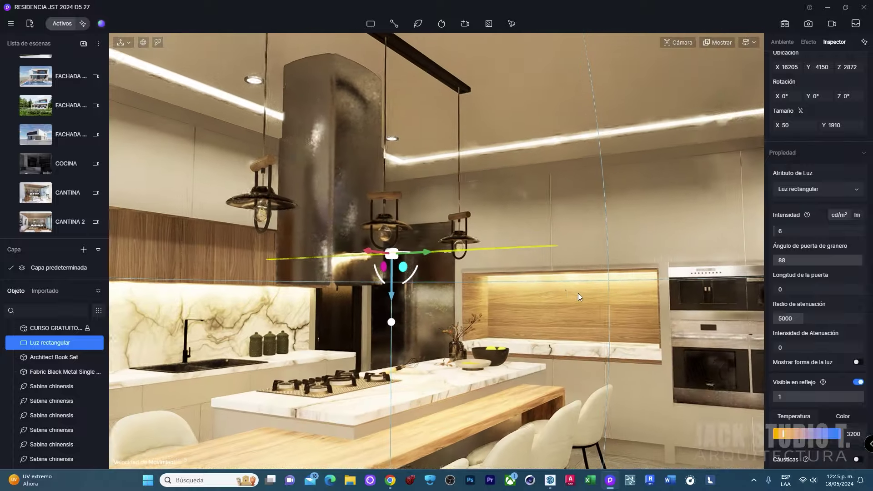
key("w")
mouse_move(562, 260)
right_mouse_down()
mouse_move(473, 250)
mouse_move(322, 269)
right_mouse_up()
key("w")
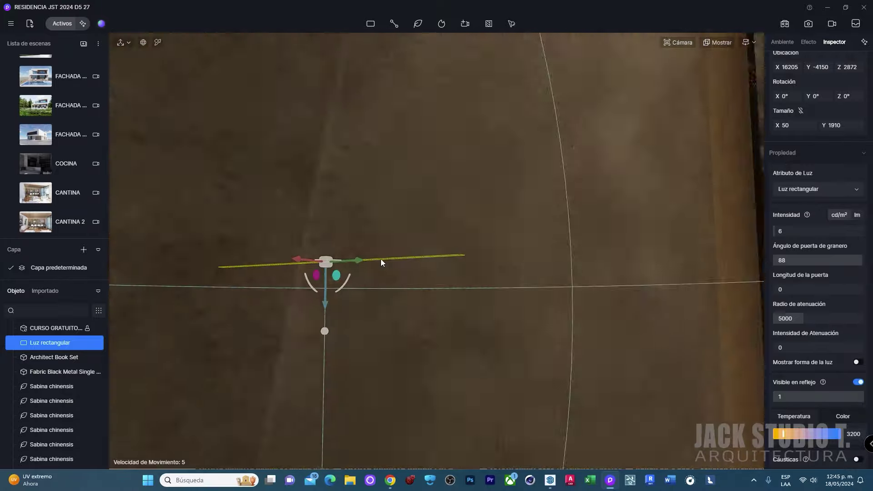
key("w")
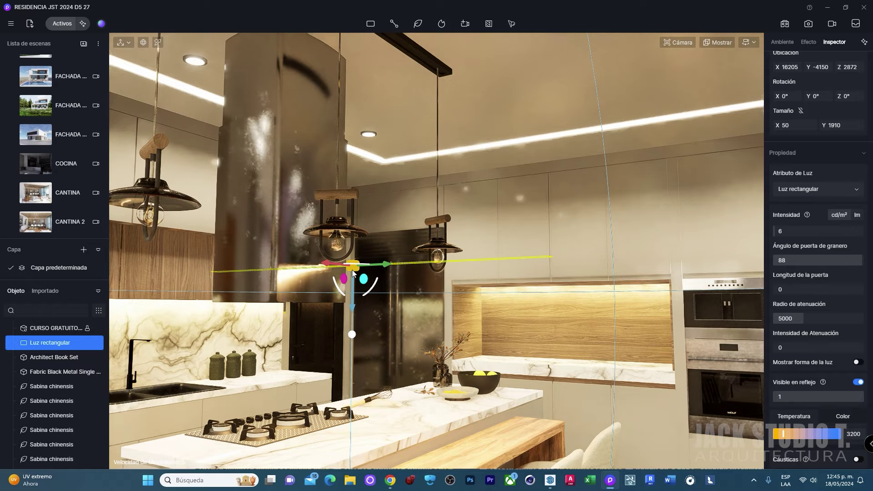
mouse_move(393, 278)
right_mouse_down()
mouse_move(482, 244)
mouse_move(548, 291)
mouse_move(499, 272)
mouse_move(529, 294)
right_mouse_up()
left_click(481, 244)
key("w")
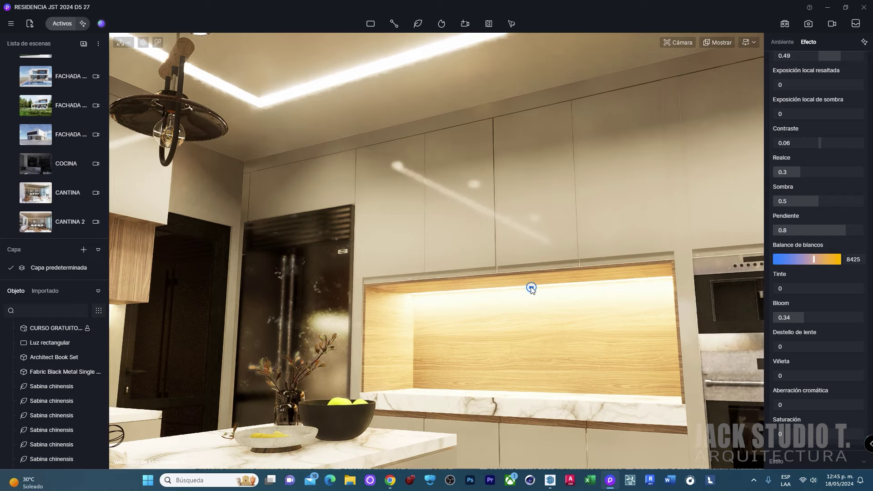
- Duplicate the niche light up into the ceiling cove at Z 3995
left_click(532, 289)
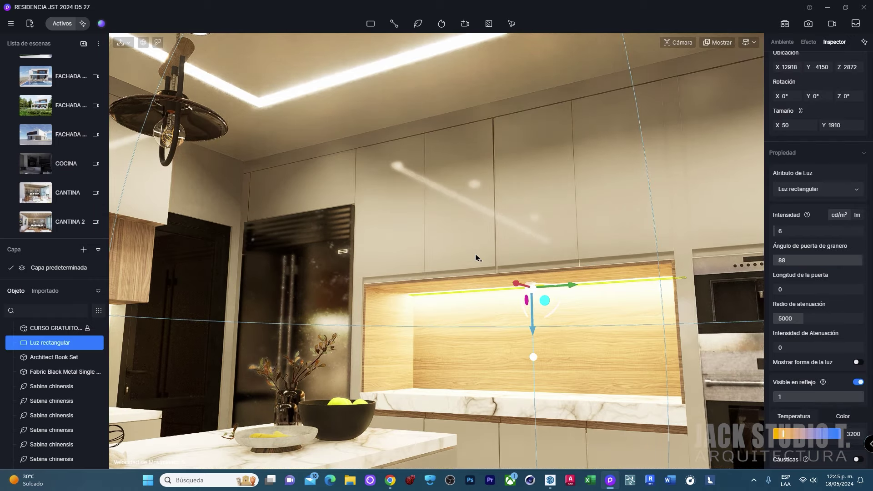
key("d")
right_click_drag(413, 68, 526, 159)
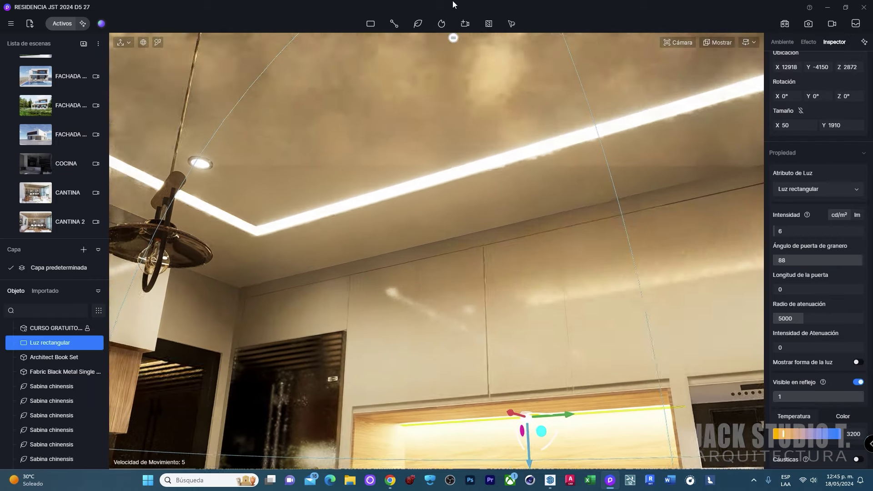
left_click(526, 159)
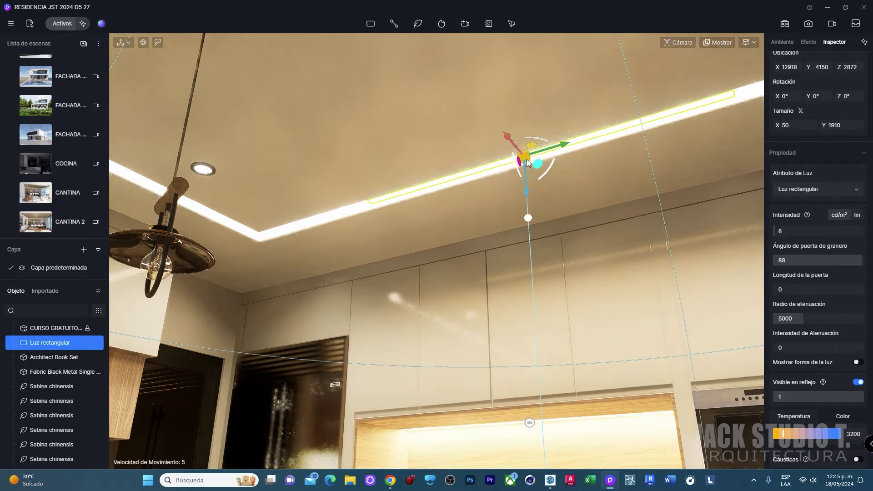
mouse_move(528, 398)
right_mouse_down()
mouse_move(559, 247)
mouse_move(543, 211)
mouse_move(575, 174)
mouse_move(498, 178)
mouse_move(438, 191)
mouse_move(424, 204)
mouse_move(323, 208)
mouse_move(389, 222)
mouse_move(331, 190)
right_mouse_up()
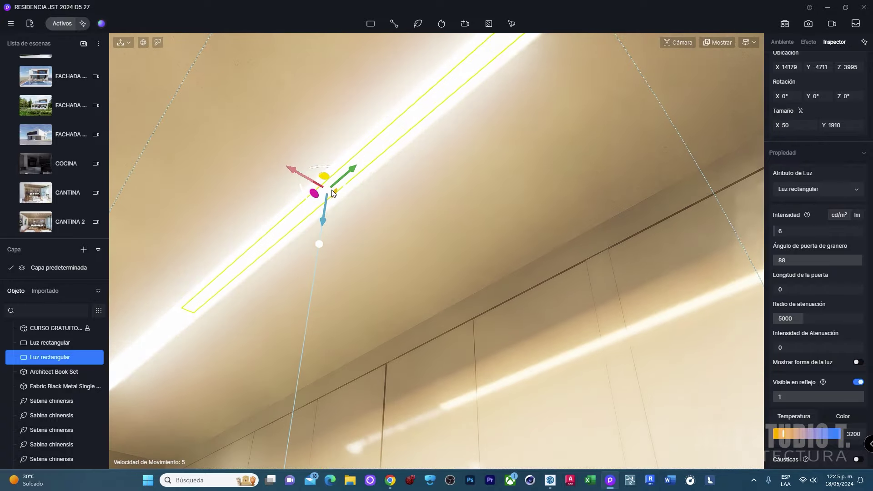
- Seat the copied light in the cove slot at Z 4010 and shrink the niche light's attenuation
left_click_drag(329, 190, 317, 202)
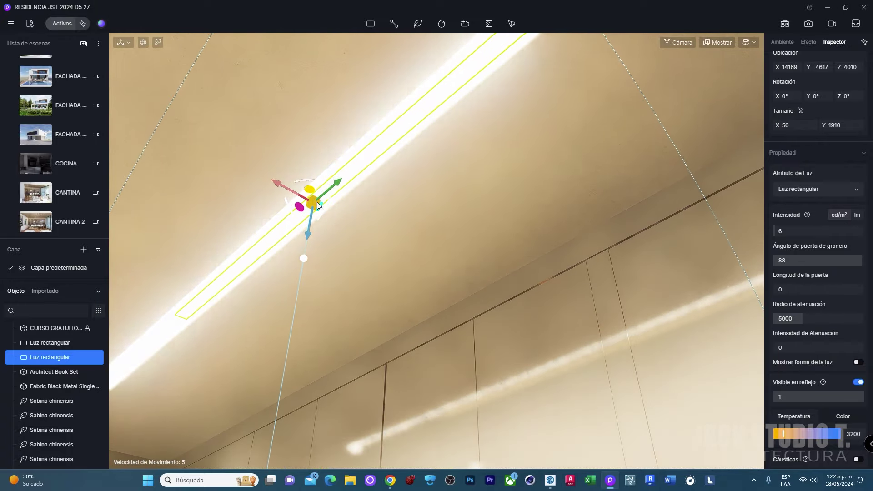
mouse_move(318, 202)
right_mouse_down()
mouse_move(479, 329)
mouse_move(551, 300)
right_mouse_up()
key("s")
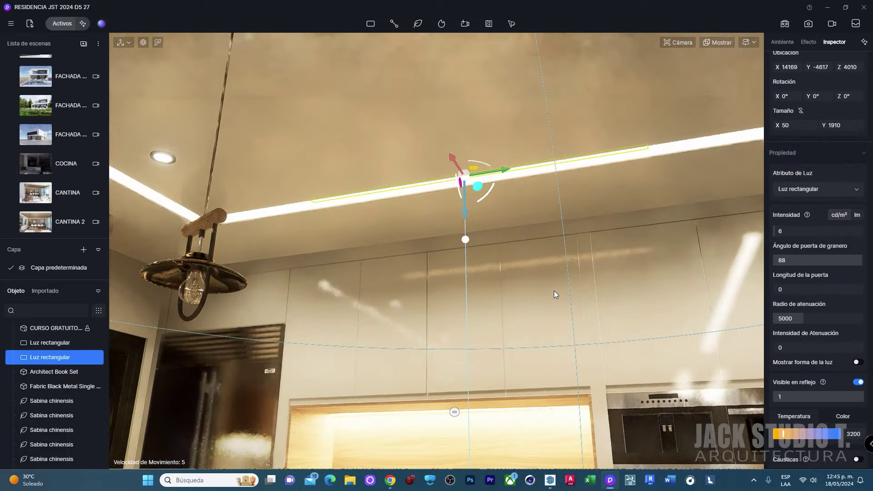
key("s")
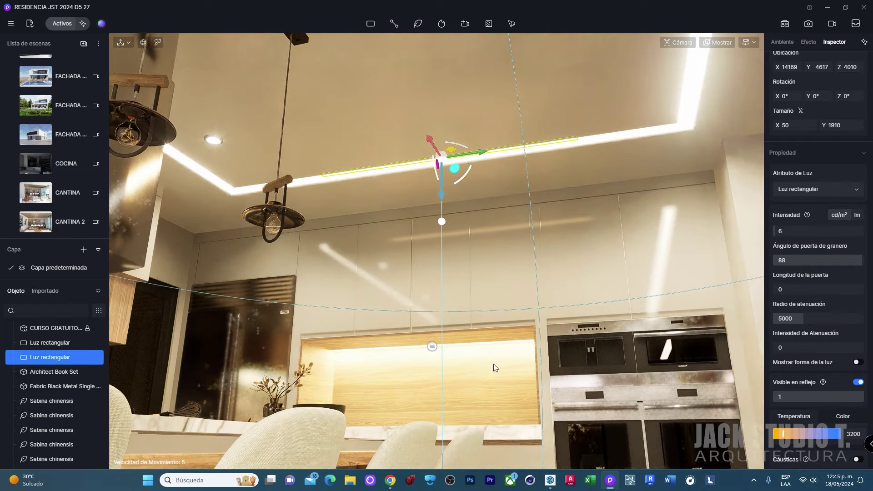
left_click(432, 348)
left_click_drag(801, 318, 783, 319)
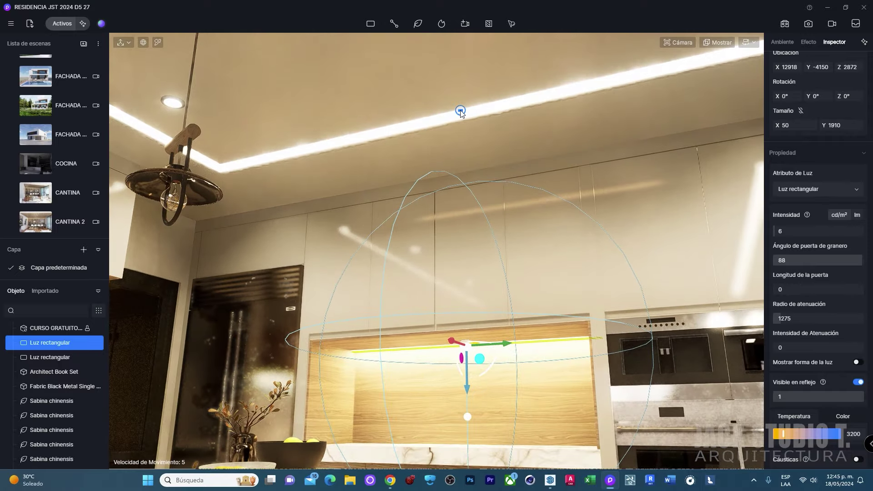
- Slide the cove light along the cove and stretch it to 50 × 3318
left_click(460, 118)
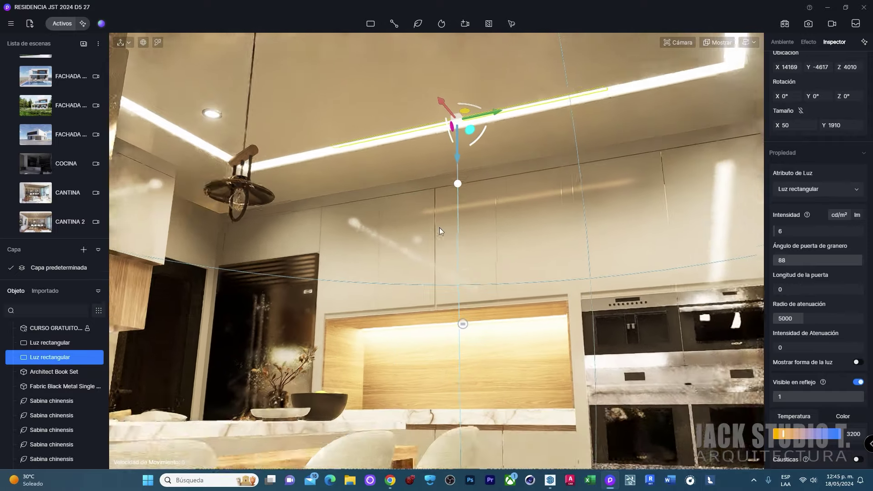
right_click_drag(440, 228, 433, 152)
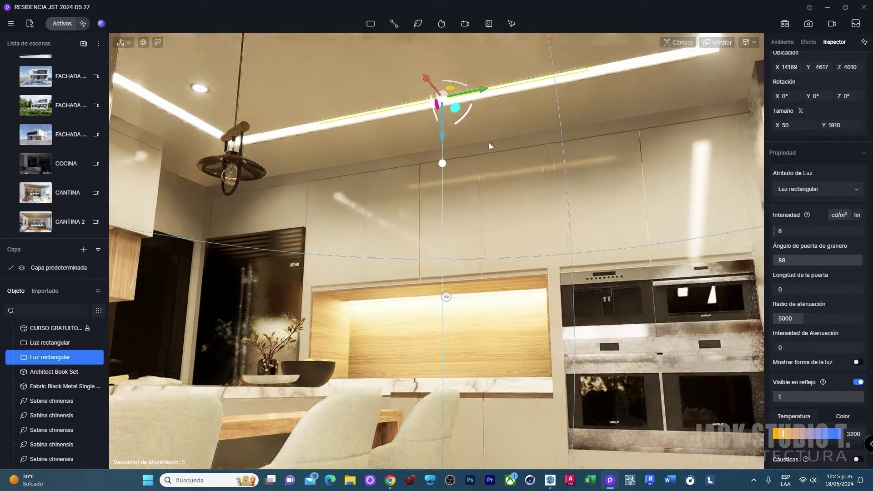
key("d")
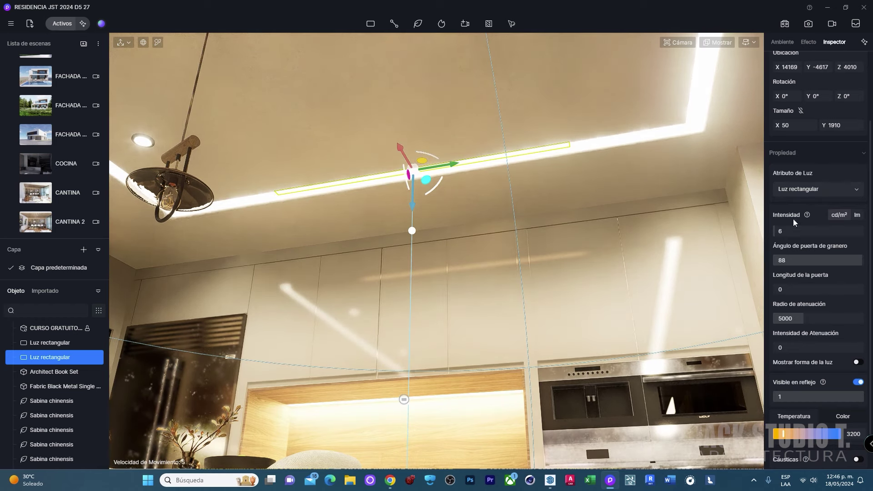
scroll(795, 222, "up", 3)
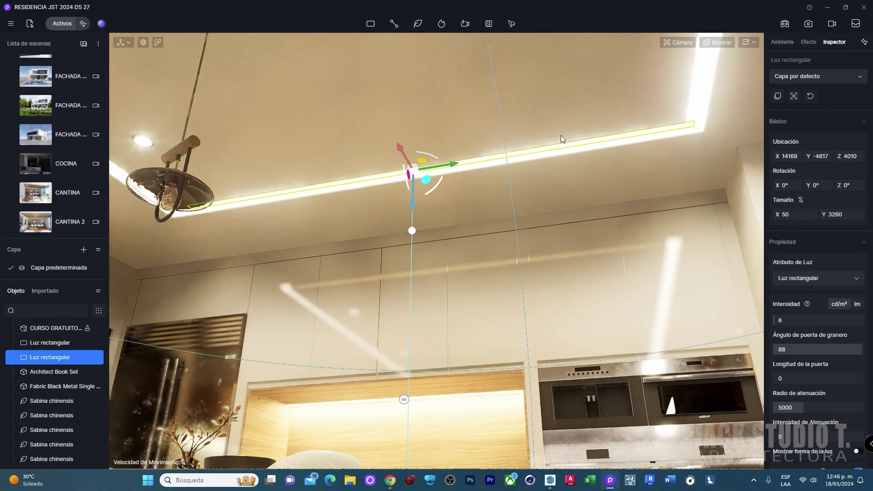
left_click_drag(443, 167, 448, 167)
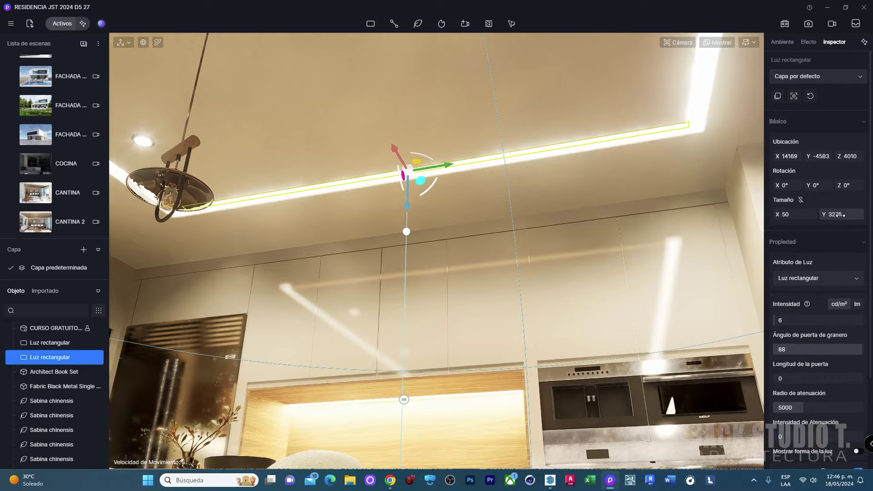
left_click_drag(861, 217, 862, 216)
mouse_move(279, 135)
right_mouse_down()
mouse_move(353, 175)
mouse_move(305, 117)
mouse_move(324, 129)
mouse_move(353, 127)
mouse_move(321, 116)
mouse_move(370, 143)
mouse_move(356, 147)
mouse_move(449, 145)
mouse_move(459, 222)
right_mouse_up()
- Paste a third cove light and line it up on the opposite run
key("ctrl+v")
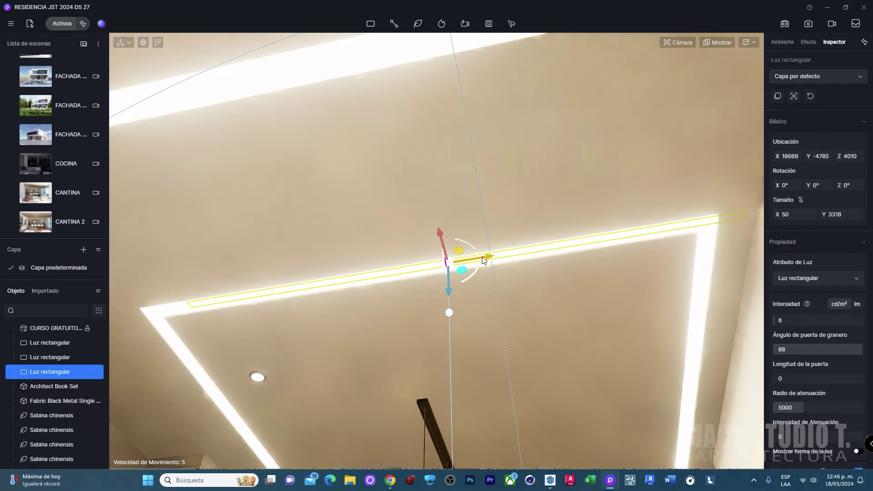
left_click_drag(482, 258, 460, 263)
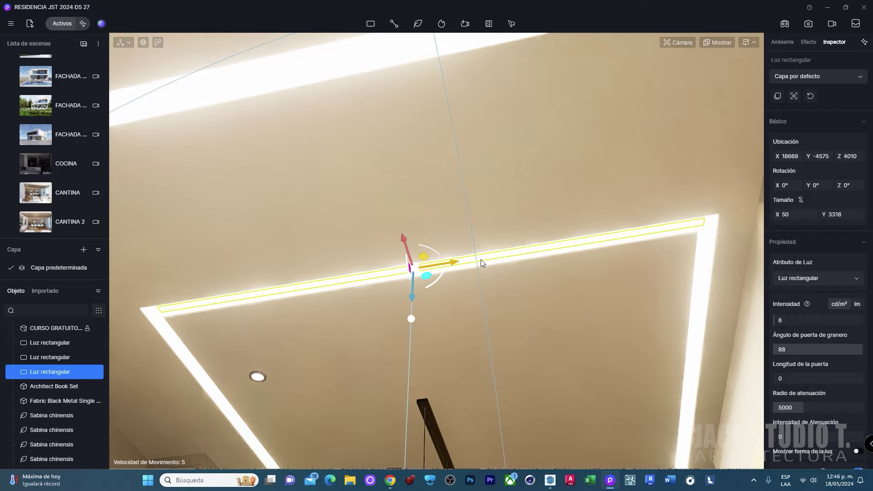
mouse_move(481, 260)
right_mouse_down()
mouse_move(497, 373)
mouse_move(473, 381)
mouse_move(517, 236)
mouse_move(515, 244)
right_mouse_up()
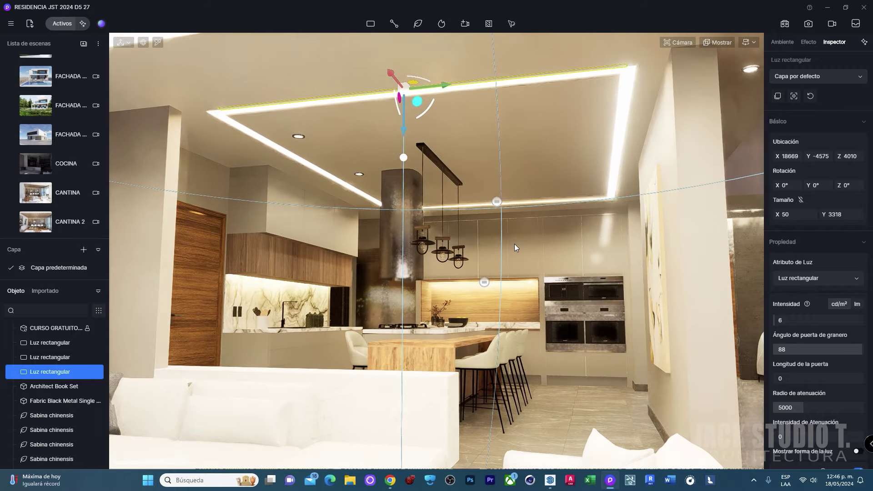
- Move the sun on the Geo and Sky dial to 07:25 p.m
left_click(809, 42)
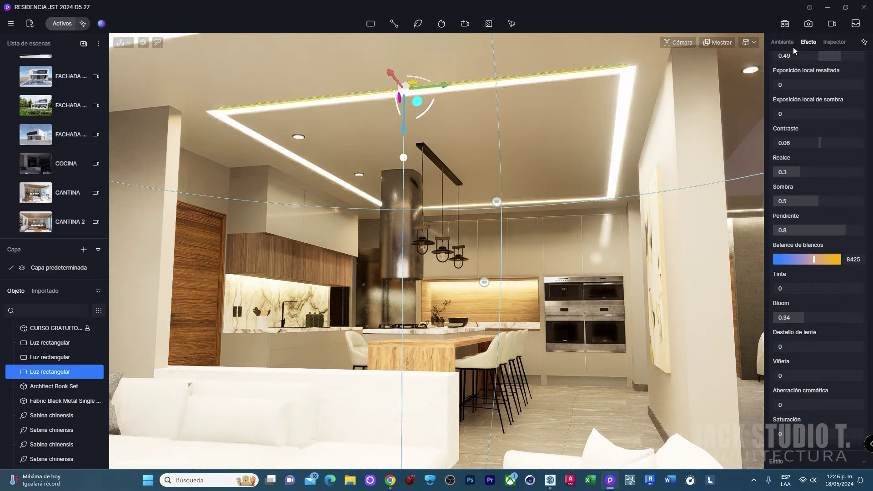
mouse_move(860, 154)
left_mouse_down()
mouse_move(854, 117)
mouse_move(842, 114)
left_mouse_up()
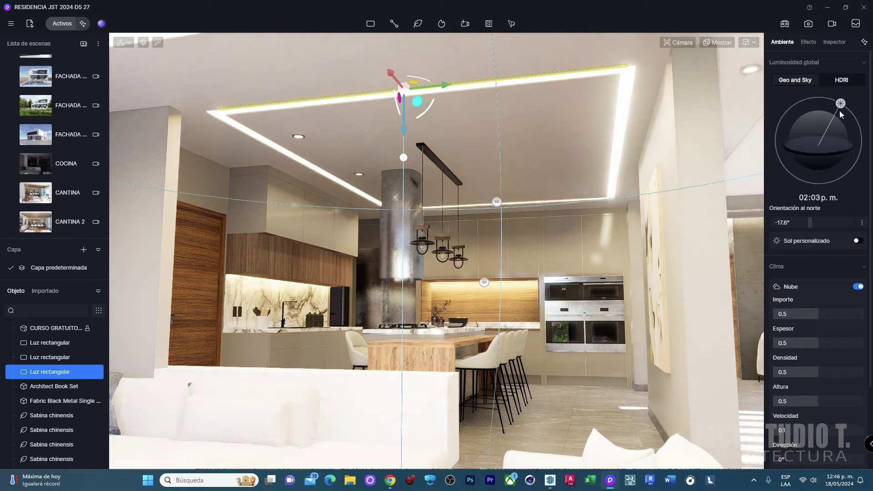
scroll(454, 397, "down", 5)
scroll(553, 266, "up", 5)
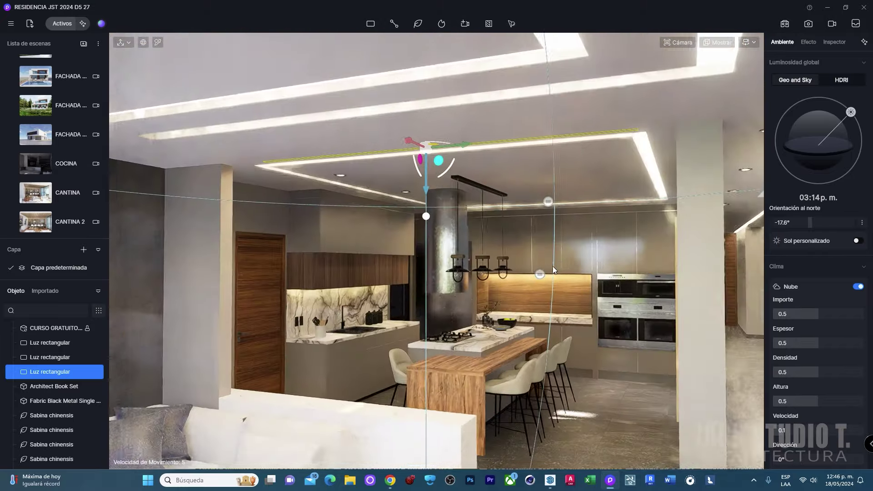
scroll(504, 232, "up", 3)
scroll(496, 251, "up", 2)
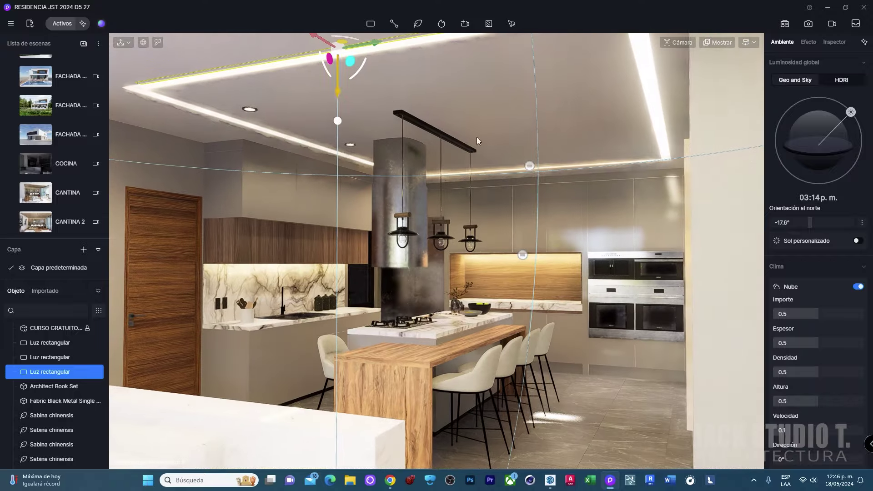
scroll(524, 273, "up", 5)
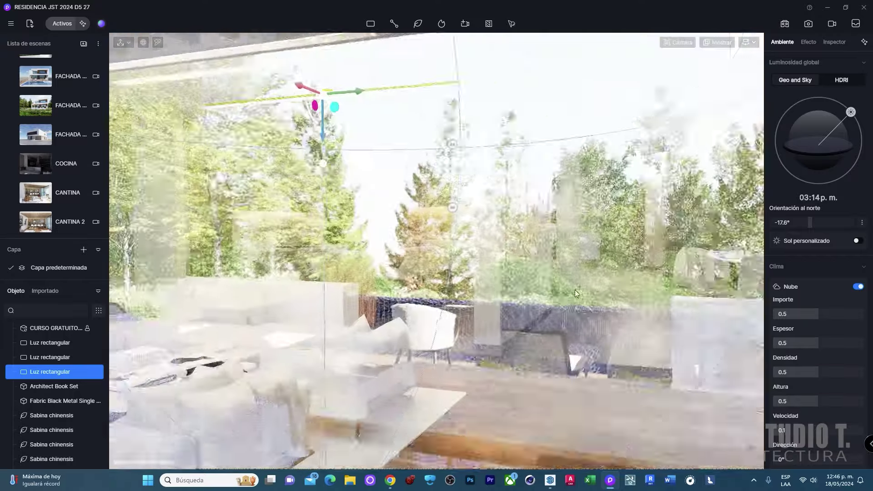
scroll(616, 271, "down", 5)
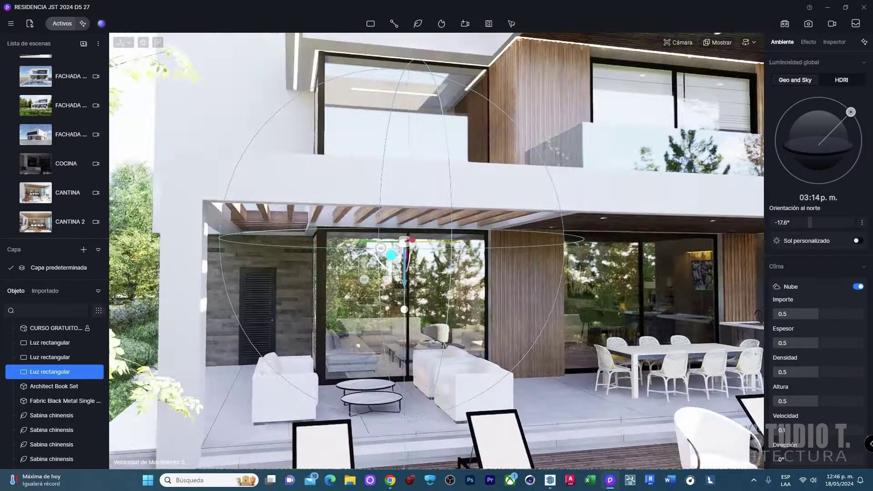
left_click_drag(852, 112, 859, 157)
scroll(599, 244, "up", 3)
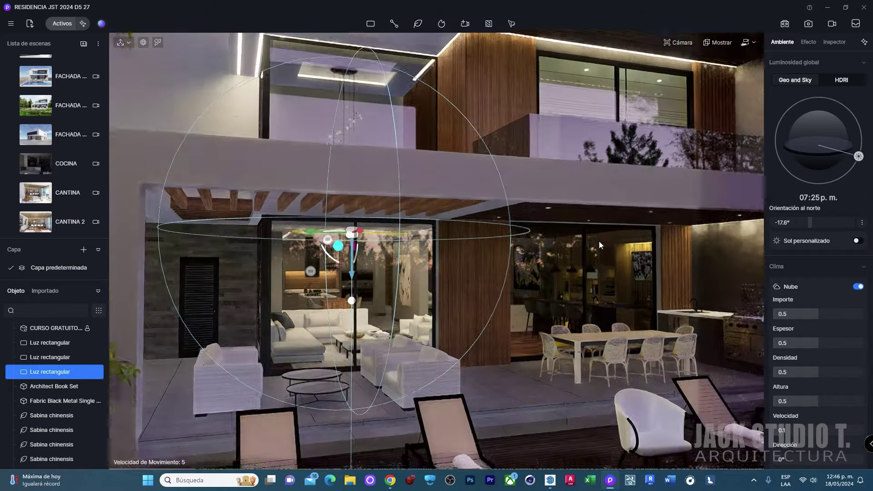
scroll(599, 245, "down", 3)
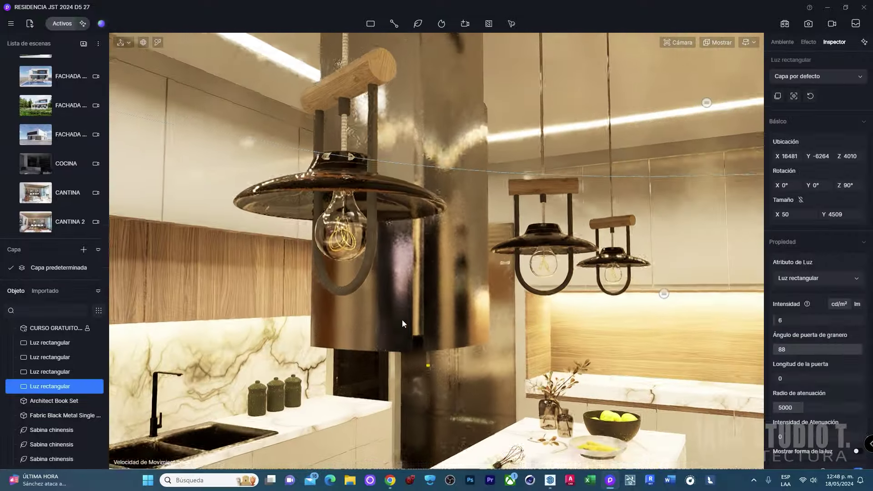
- Give the pendant lamp material Metálico 1 and Rugosidad 0.22
scroll(403, 320, "up", 3)
right_click_drag(524, 326, 348, 360)
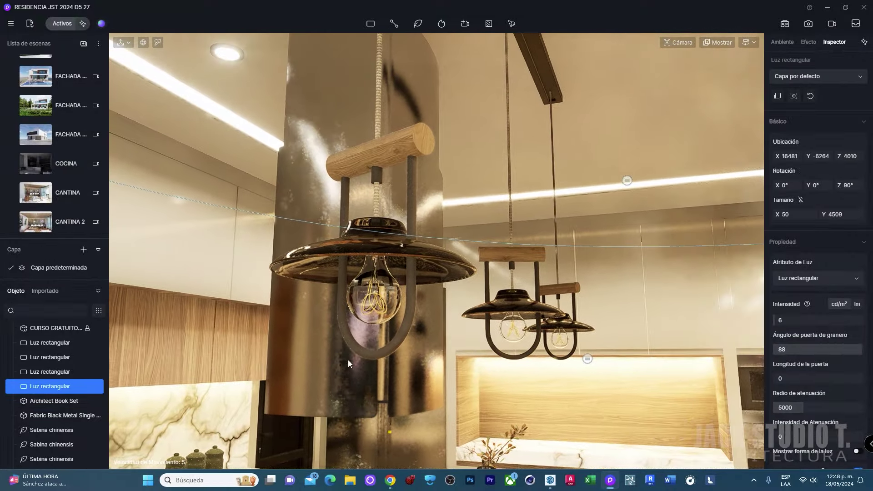
scroll(361, 318, "up", 4)
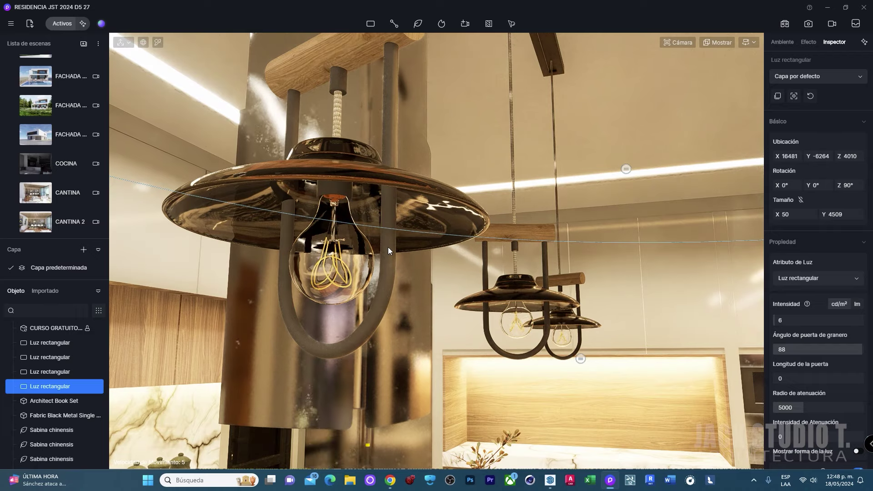
left_click(386, 236)
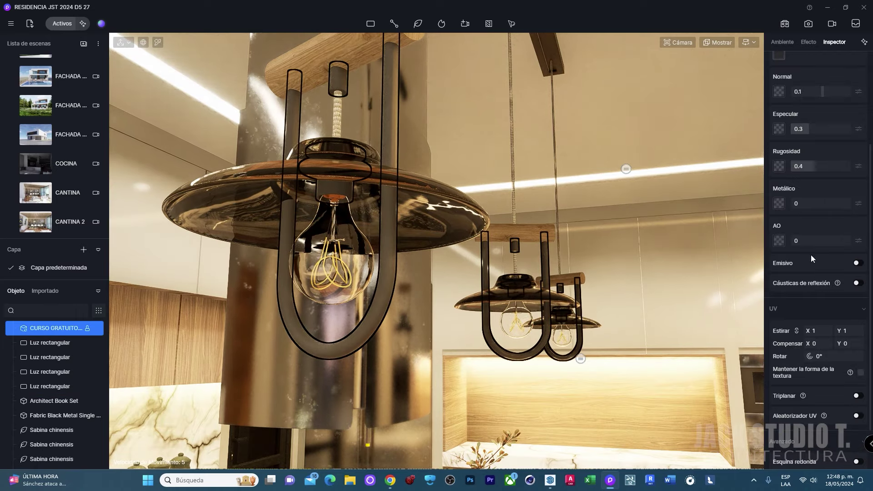
left_click_drag(795, 203, 793, 177)
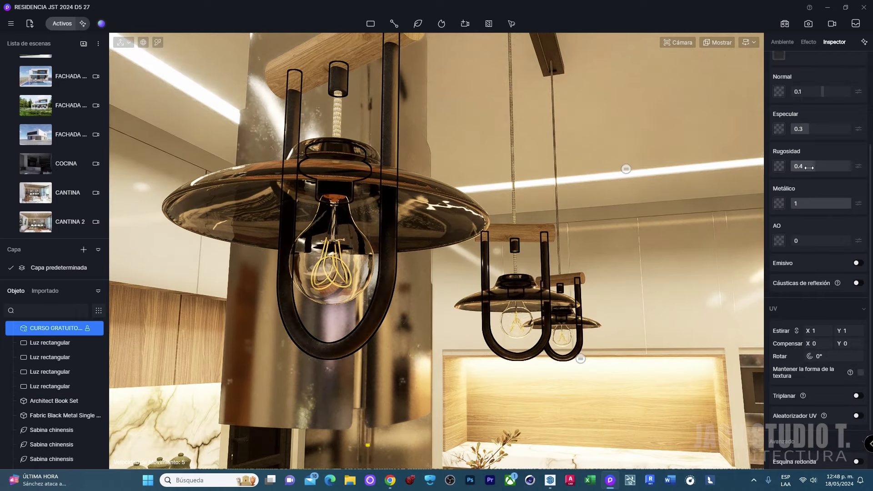
scroll(360, 253, "up", 5)
left_click_drag(814, 166, 803, 164)
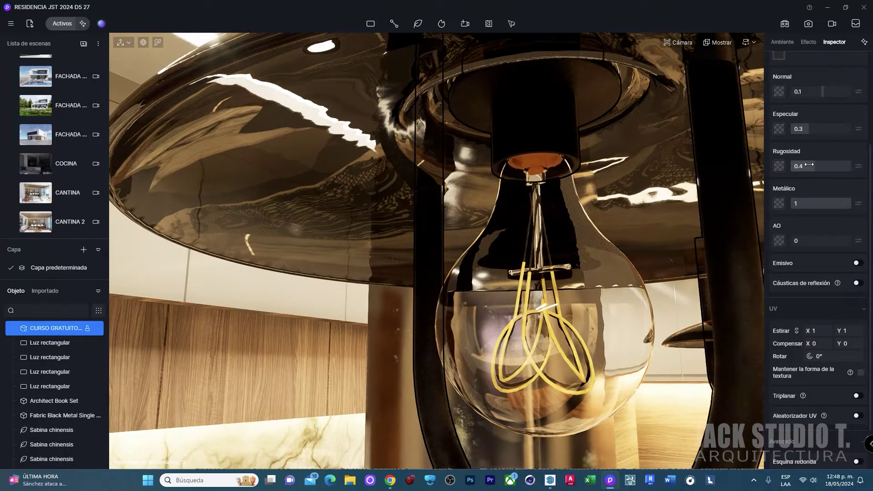
- Make the bulb filament emissive in warm amber, hue 34, saturation 59, intensity 15.8
scroll(519, 334, "up", 3)
scroll(543, 370, "up", 3)
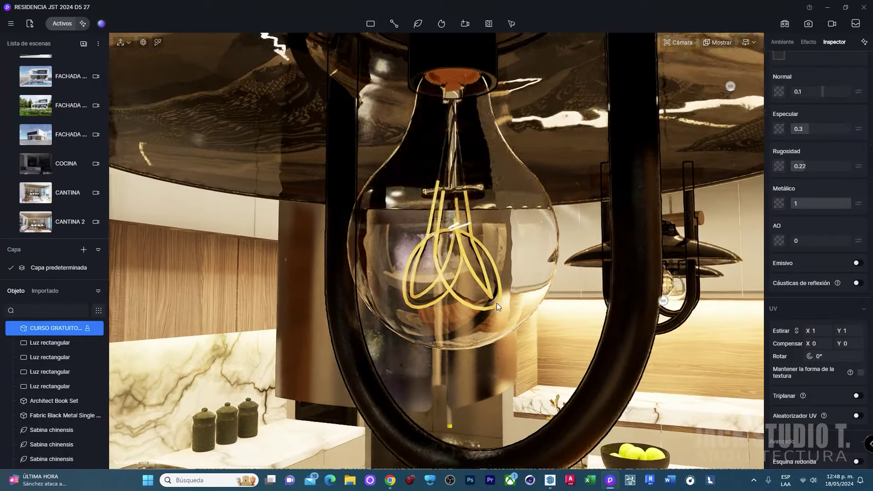
scroll(507, 281, "up", 3)
left_click(509, 274)
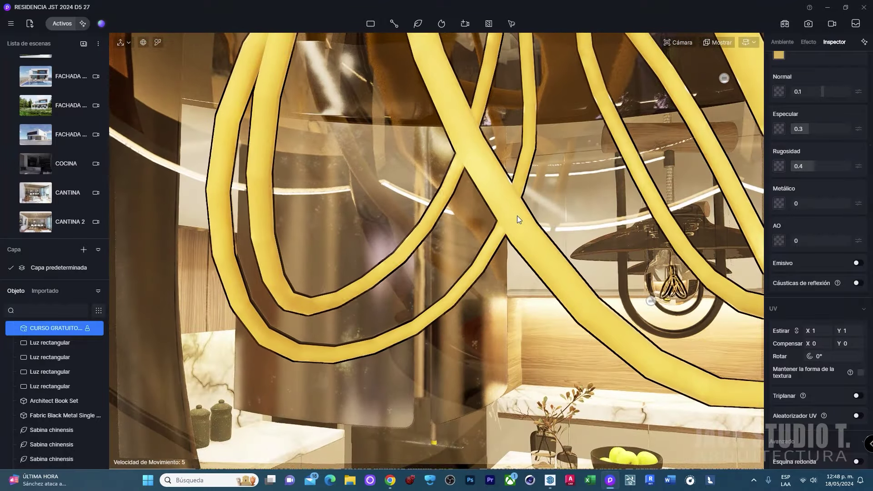
left_click(858, 263)
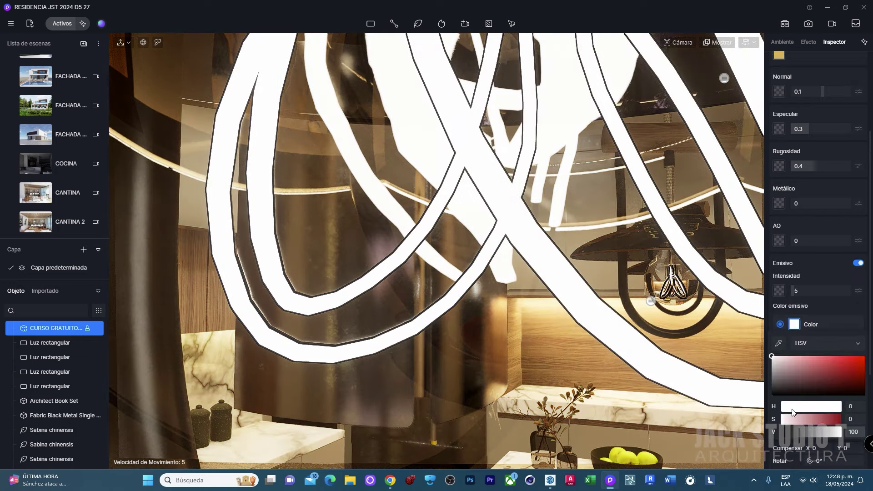
left_click_drag(792, 409, 788, 406)
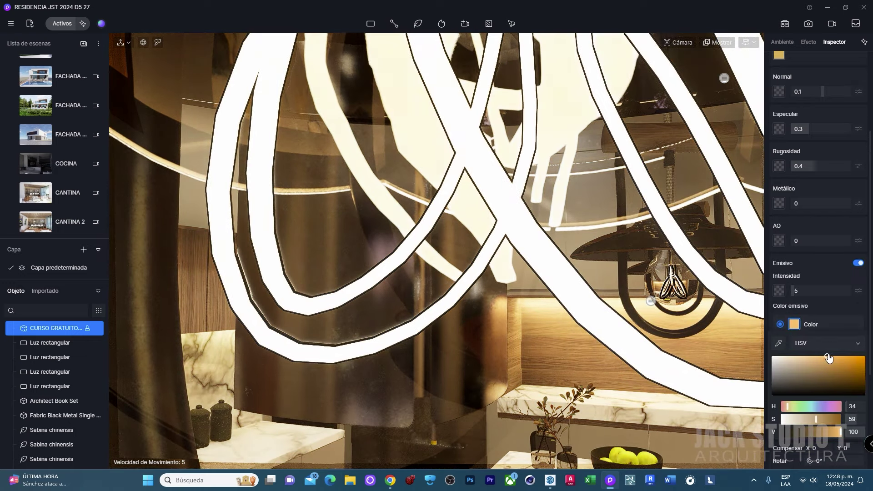
left_click_drag(807, 366, 823, 359)
mouse_move(801, 290)
left_mouse_down()
mouse_move(808, 289)
mouse_move(626, 295)
left_mouse_up()
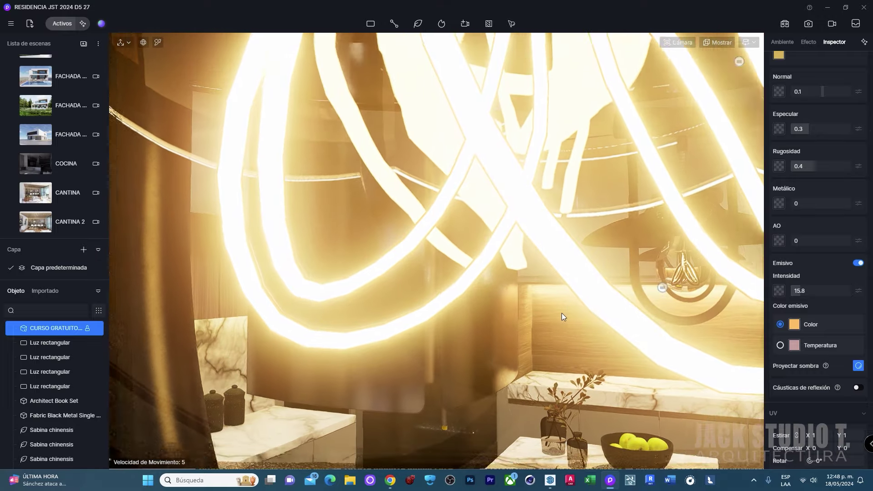
scroll(564, 312, "down", 5)
- Choose Luz de foco and swing the view to the ceiling beside the dining area
left_click(445, 248)
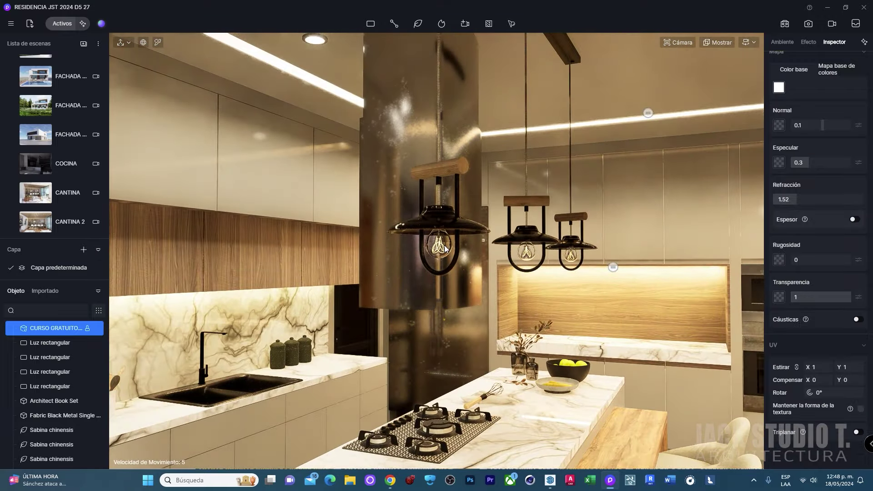
scroll(497, 260, "down", 3)
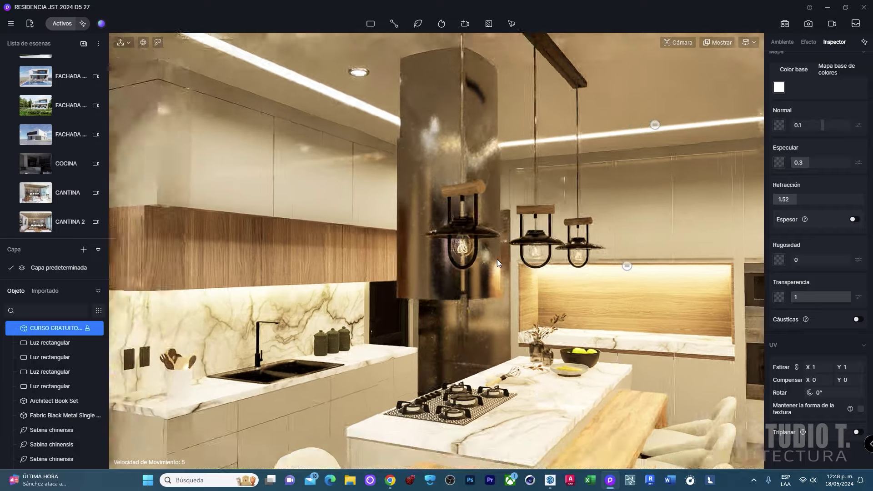
scroll(498, 259, "down", 3)
scroll(489, 272, "up", 2)
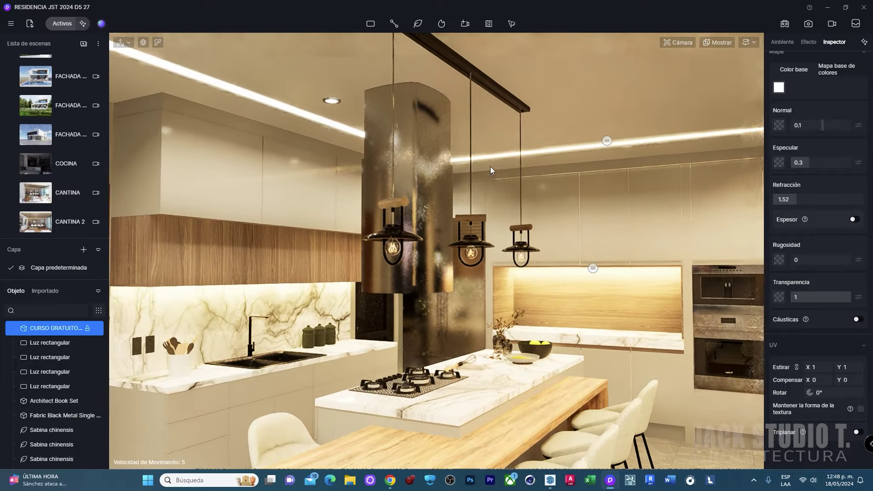
scroll(527, 227, "up", 2)
right_click_drag(526, 224, 549, 207)
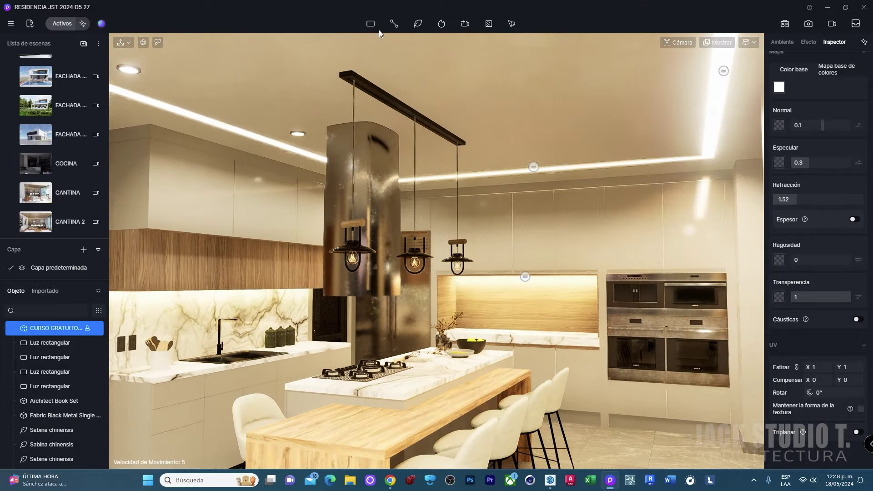
mouse_move(370, 24)
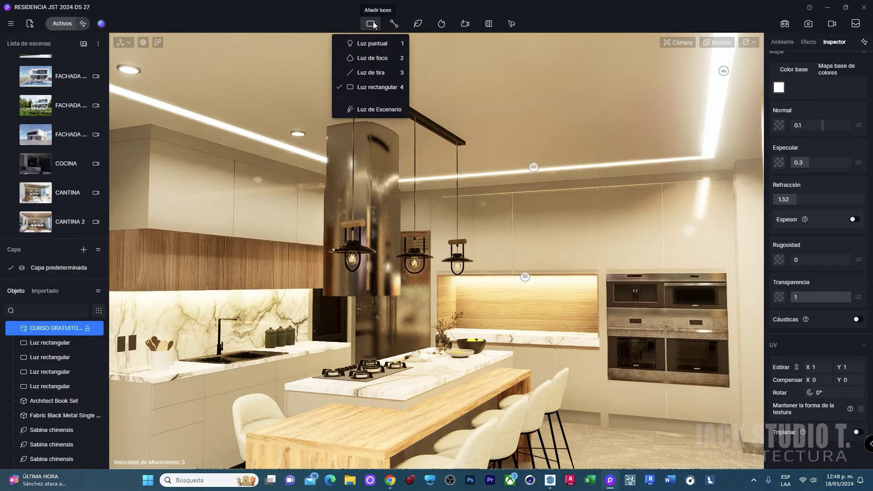
left_click(367, 58)
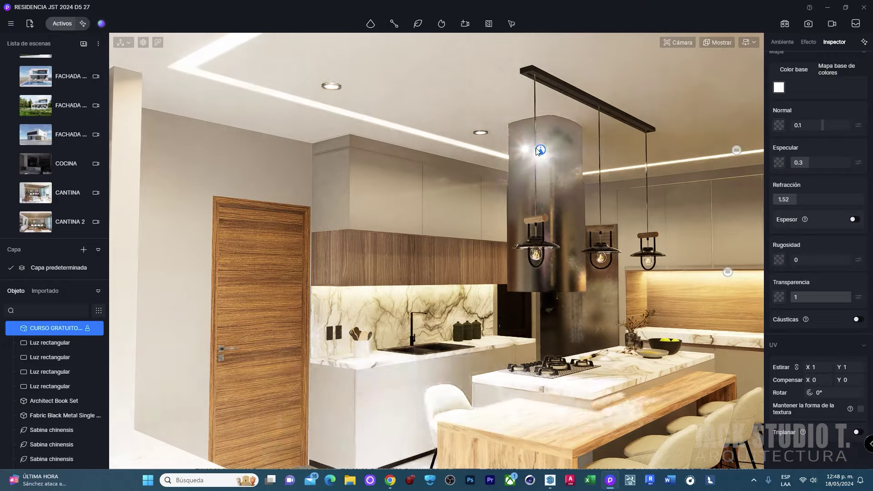
scroll(483, 140, "up", 2)
mouse_move(484, 140)
right_mouse_down()
mouse_move(758, 297)
mouse_move(746, 288)
right_mouse_up()
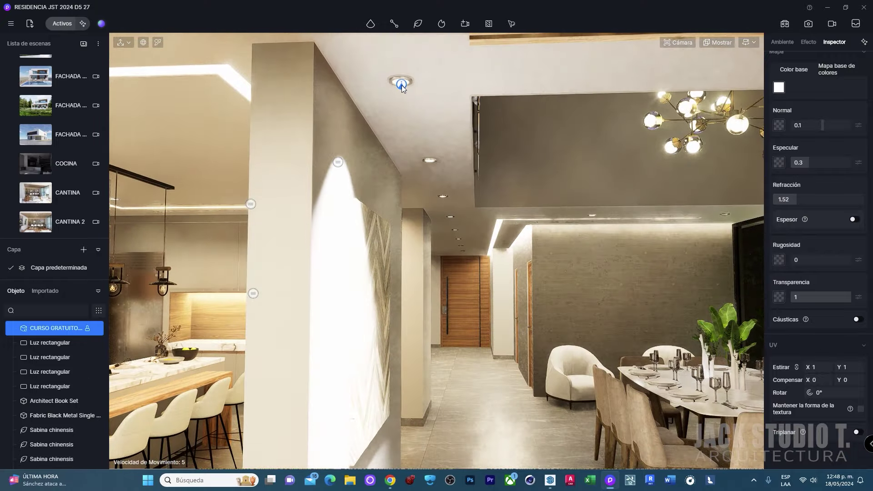
- Place a spotlight at the ceiling downlight beside the chevron-panelled wall
left_click(403, 86)
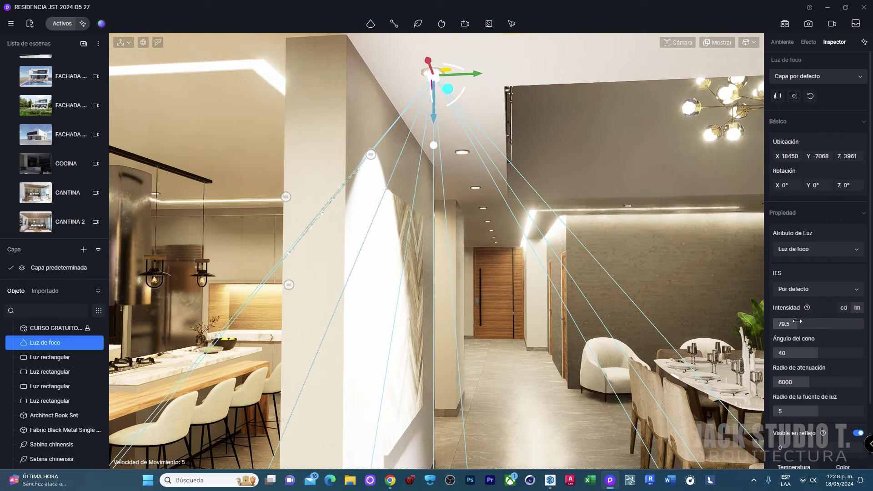
left_click_drag(797, 321, 776, 322)
scroll(810, 355, "down", 2)
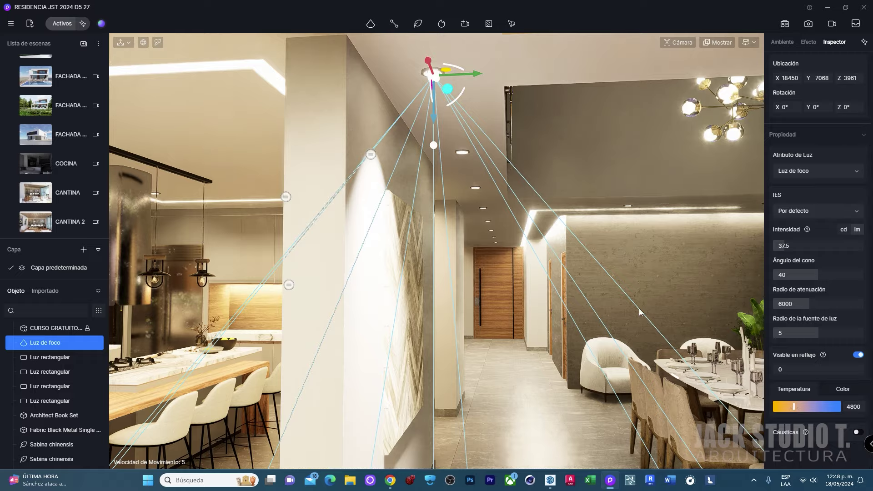
mouse_move(639, 312)
right_mouse_down()
mouse_move(531, 302)
mouse_move(481, 281)
mouse_move(507, 286)
mouse_move(496, 269)
right_mouse_up()
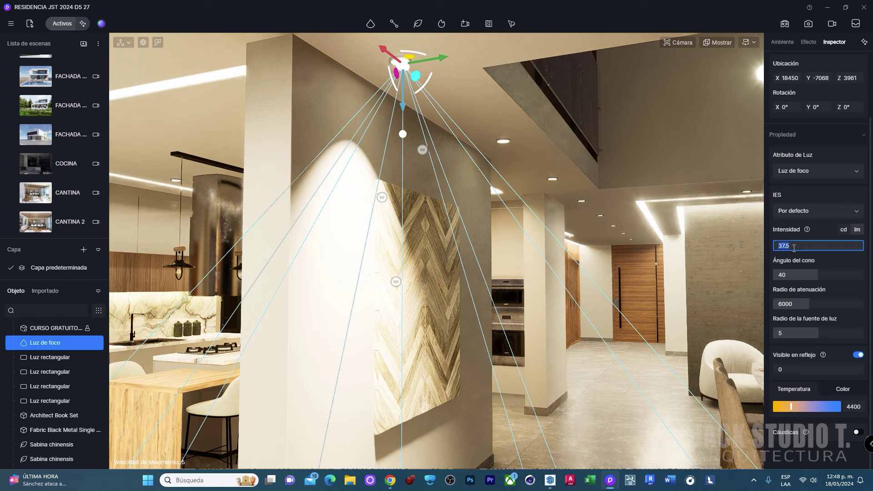
- Dim the spotlight's Intensidad to 5
type("10")
key("Return")
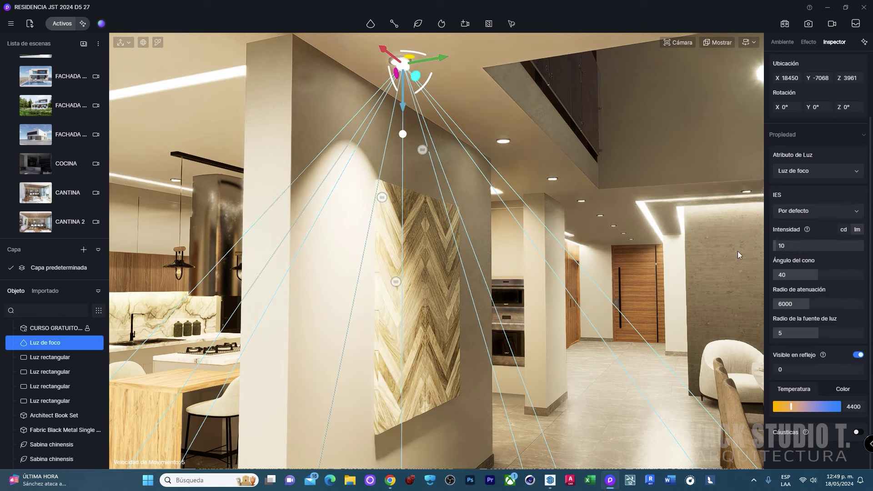
left_click_drag(791, 243, 800, 243)
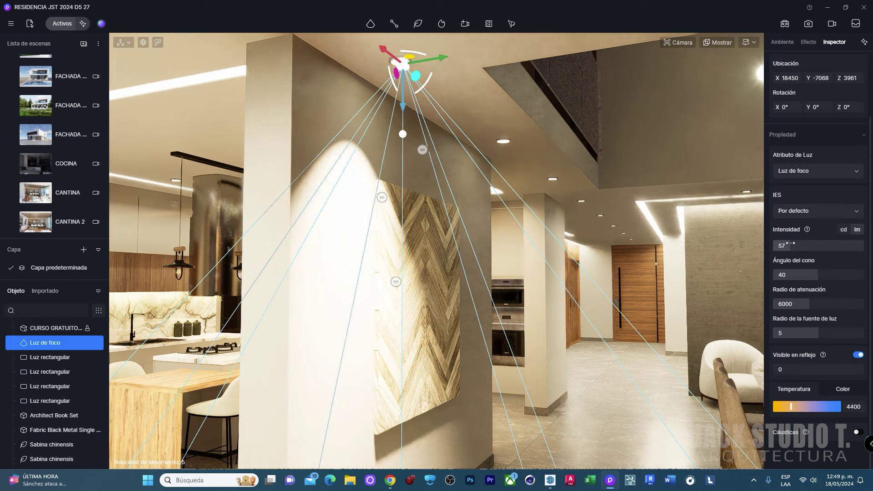
type("5")
key("Return")
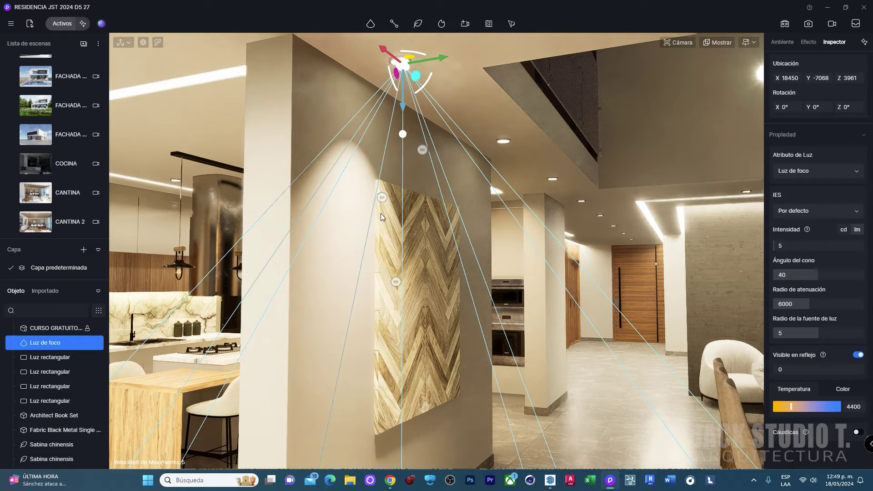
- Nudge the spotlight along the wall and select the second spotlight at X 16672
mouse_move(459, 184)
right_mouse_down()
mouse_move(354, 160)
mouse_move(400, 126)
mouse_move(460, 107)
right_mouse_up()
left_click_drag(460, 107, 454, 108)
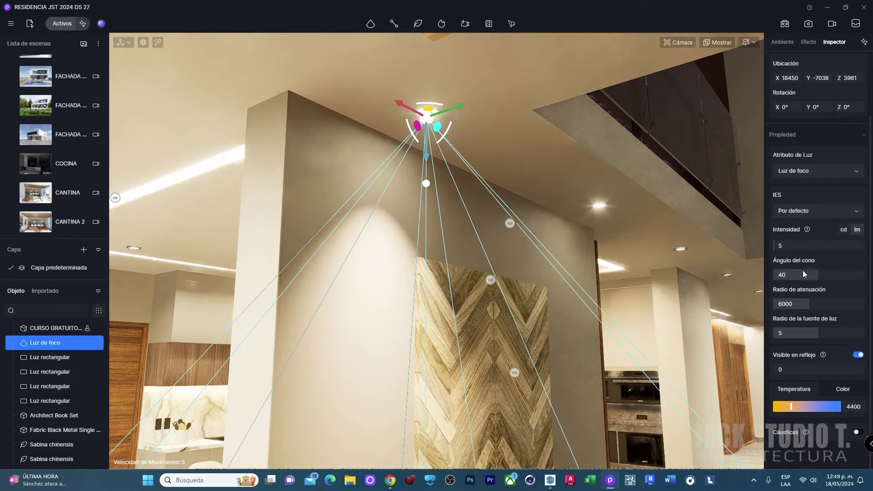
scroll(804, 282, "up", 2)
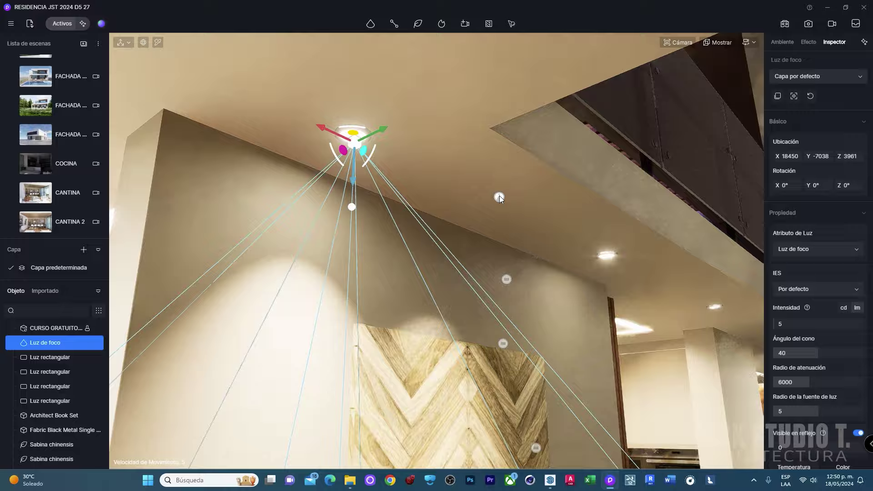
mouse_move(499, 196)
right_mouse_down()
mouse_move(468, 231)
mouse_move(354, 78)
mouse_move(407, 225)
mouse_move(496, 268)
right_mouse_up()
left_click(421, 224)
scroll(496, 268, "down", 3)
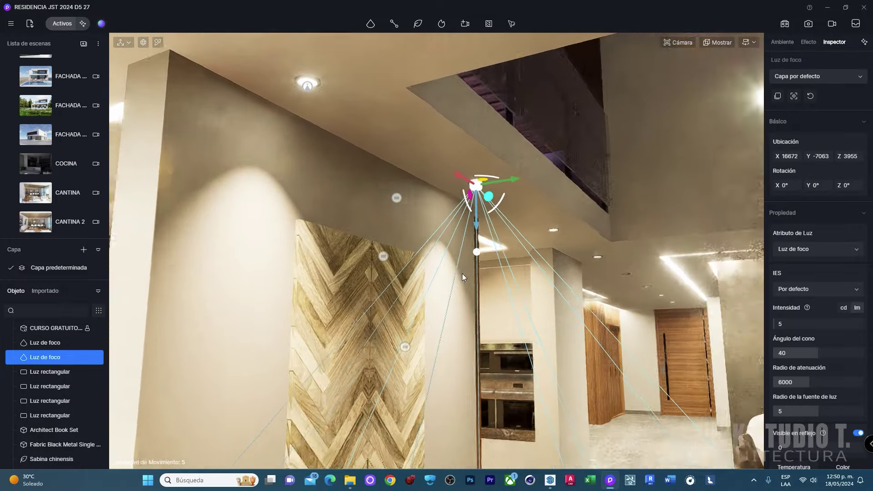
mouse_move(349, 181)
right_mouse_down()
mouse_move(456, 253)
mouse_move(495, 241)
mouse_move(471, 236)
mouse_move(432, 253)
mouse_move(380, 220)
right_mouse_up()
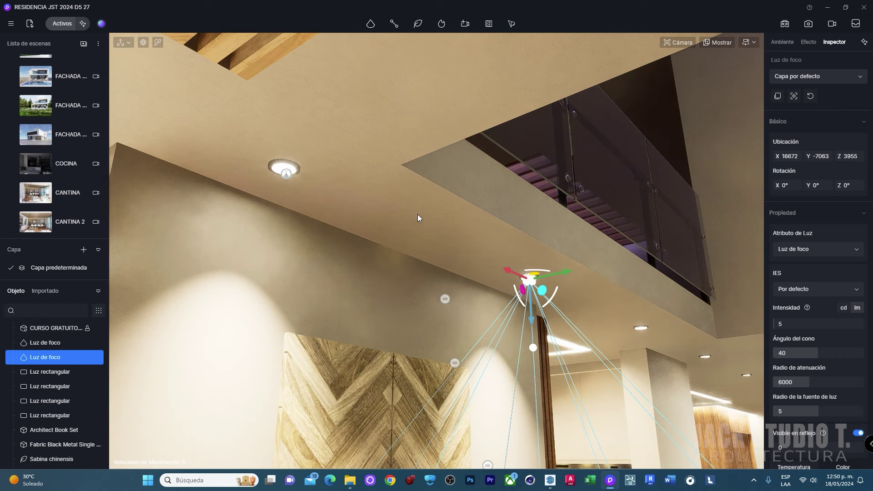
right_click_drag(417, 214, 405, 225)
middle_click_drag(405, 224, 374, 199)
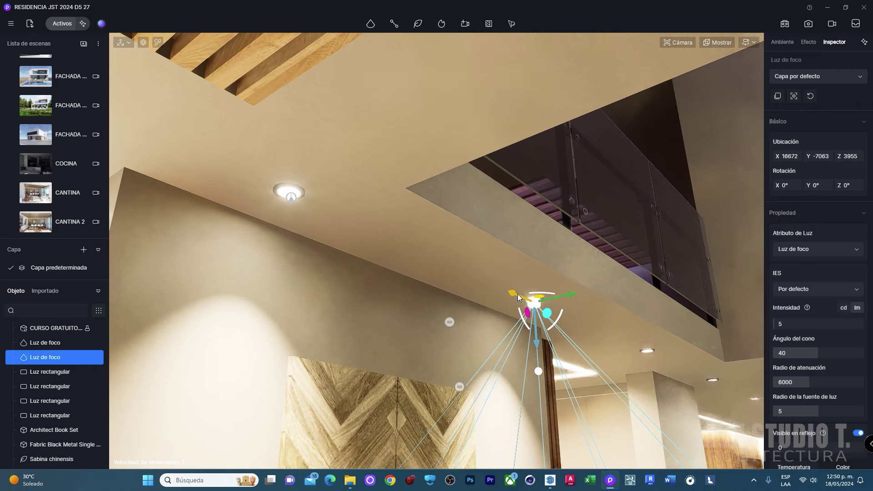
key("q")
key("e")
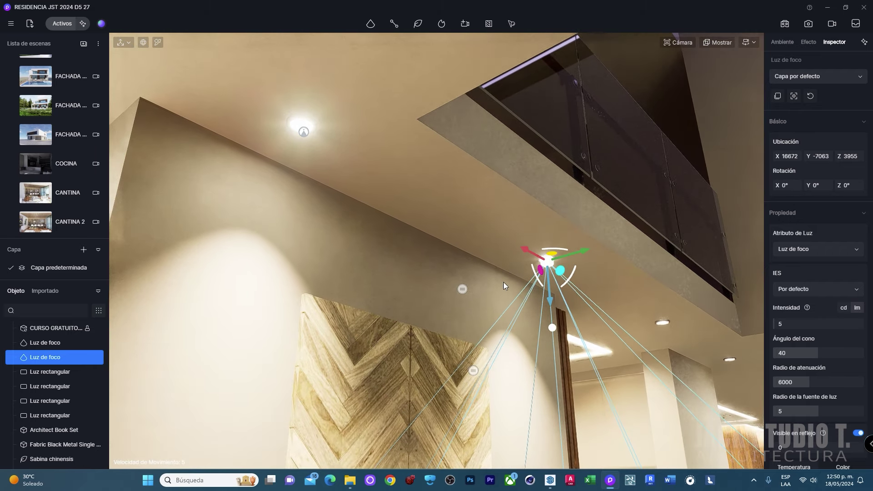
left_click(303, 131)
left_click(548, 263)
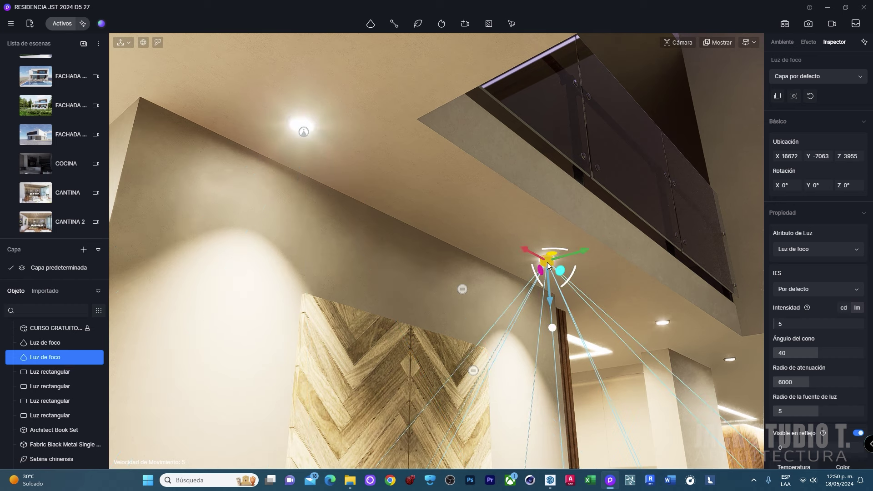
key("q")
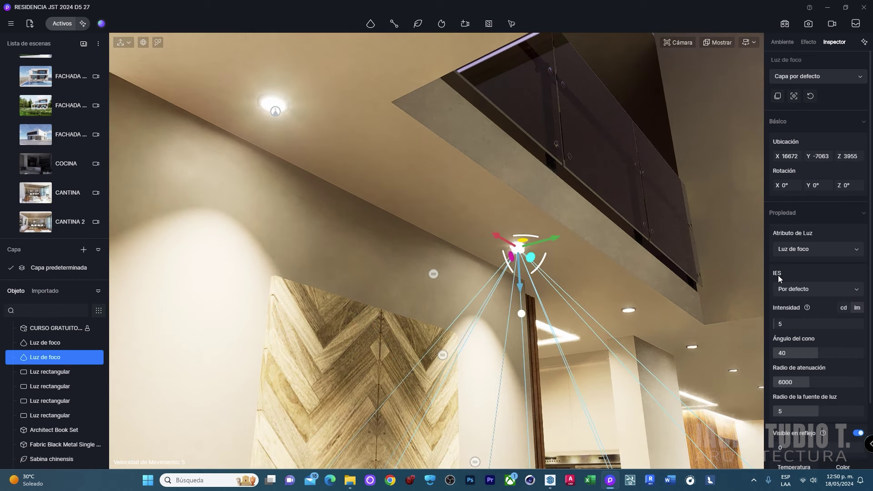
- Browse to the E:\texturas\luces ies\mpm_Vol.04_IES folder to pick a custom IES profile
left_click(809, 291)
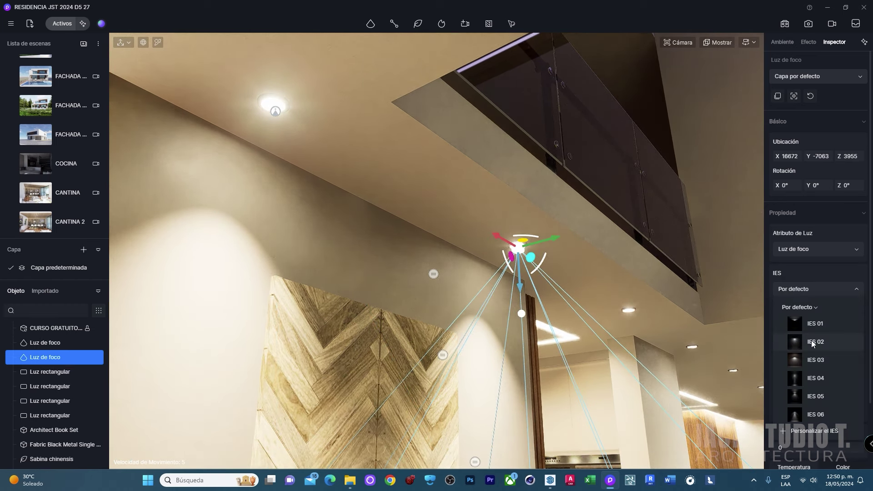
scroll(810, 364, "down", 3)
scroll(819, 319, "up", 1)
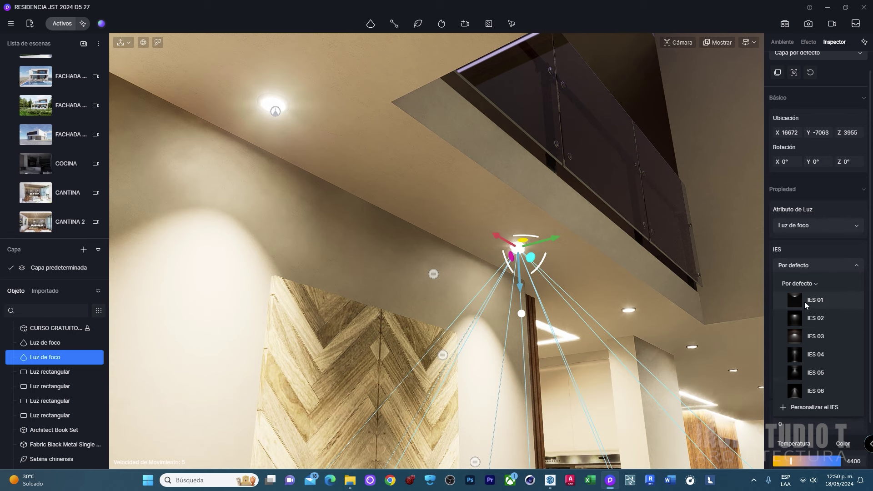
left_click(786, 409)
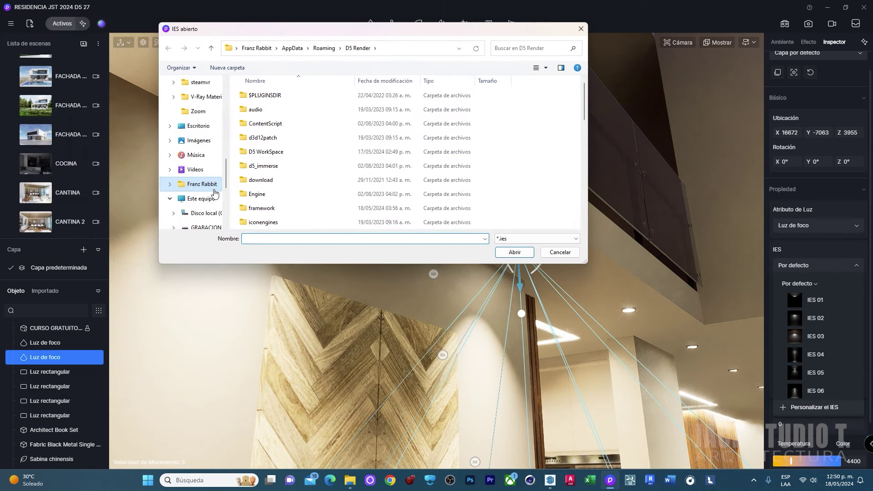
scroll(212, 197, "down", 1)
scroll(194, 208, "down", 1)
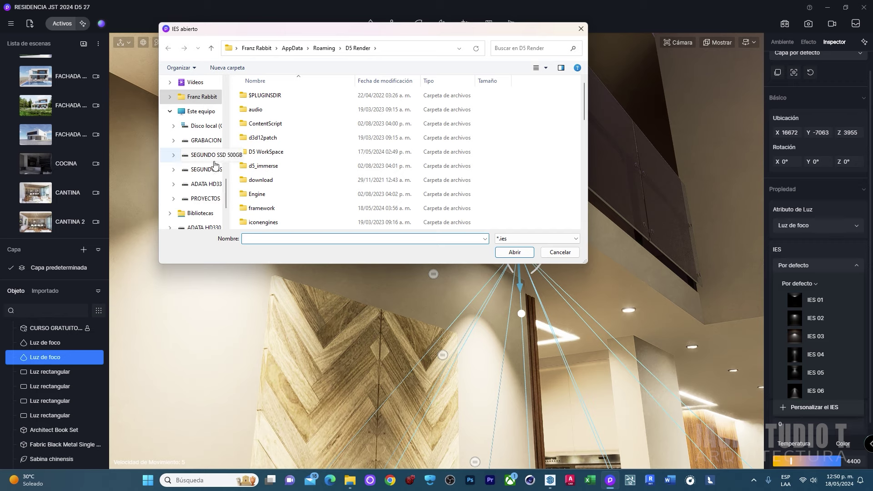
left_click_drag(230, 157, 252, 157)
left_click(214, 155)
double_click(288, 172)
double_click(548, 167)
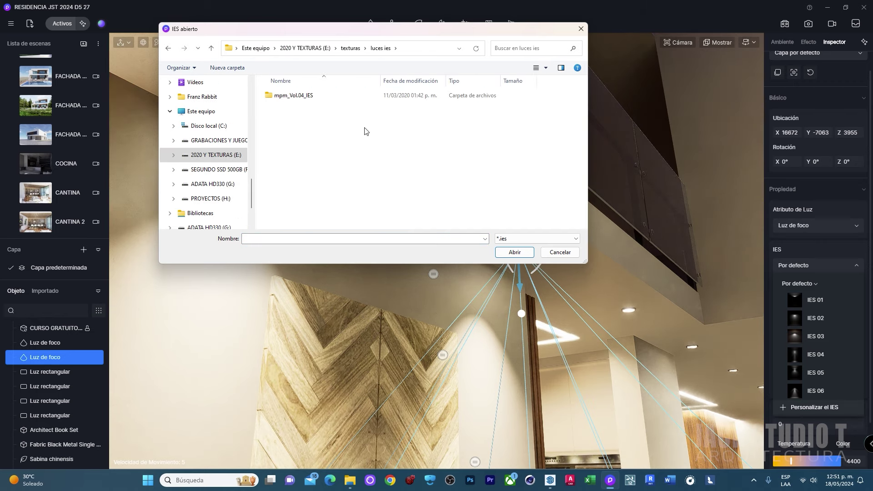
double_click(291, 101)
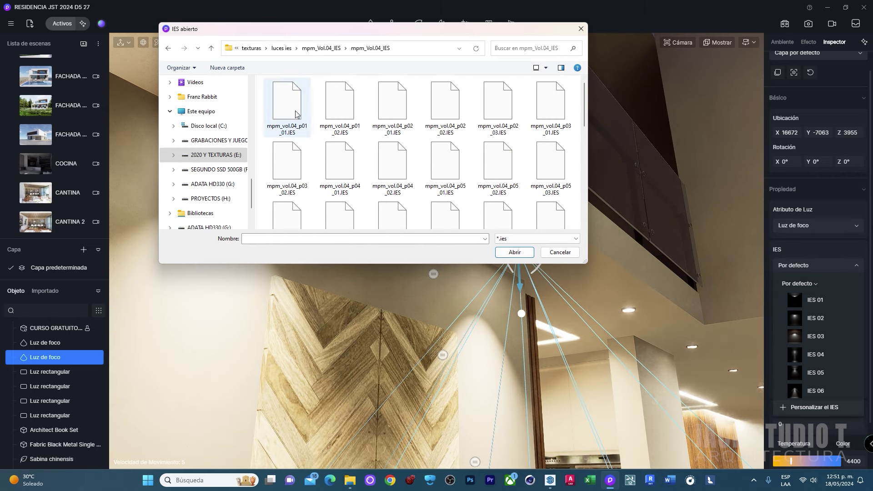
- Check the IES preview sheet, then load mpm_vol.04_p10_03 onto the second spotlight
scroll(359, 130, "down", 2)
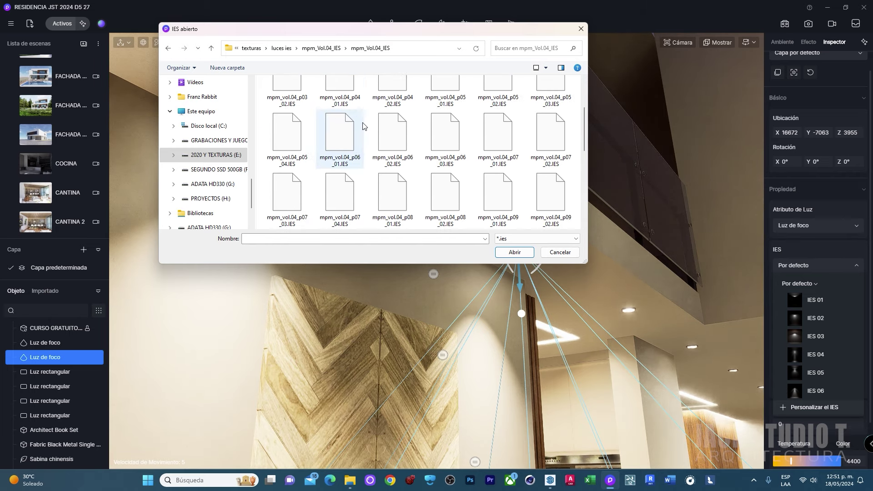
scroll(363, 126, "up", 2)
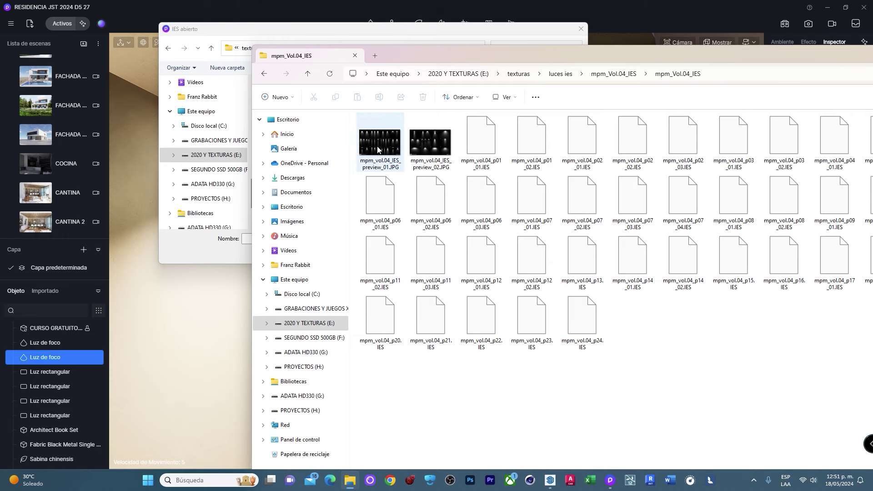
left_click(377, 152)
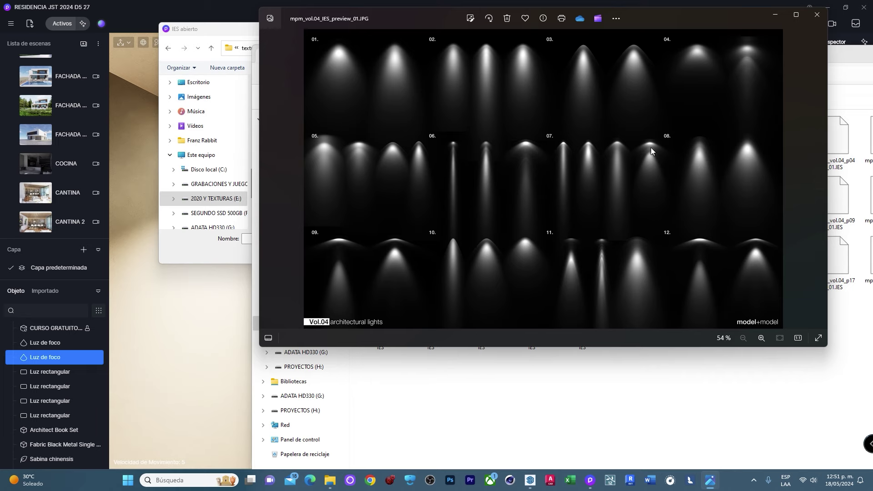
left_click(820, 17)
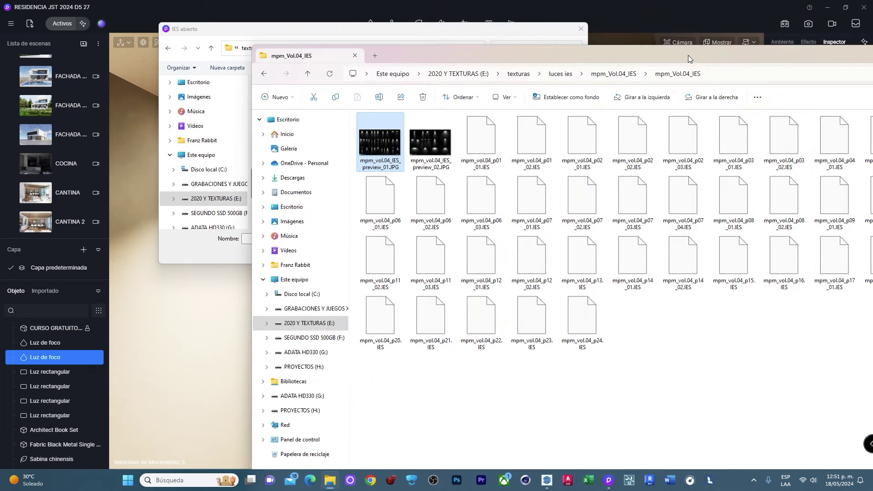
left_click(861, 50)
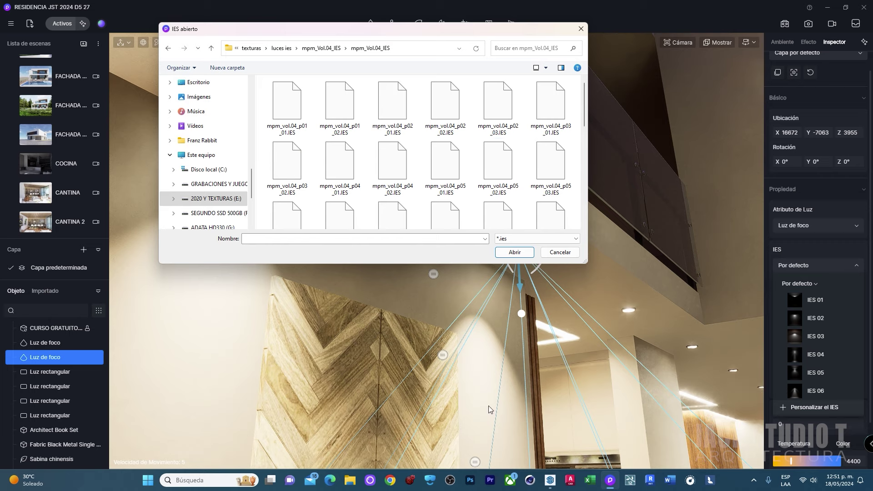
scroll(428, 180, "down", 1)
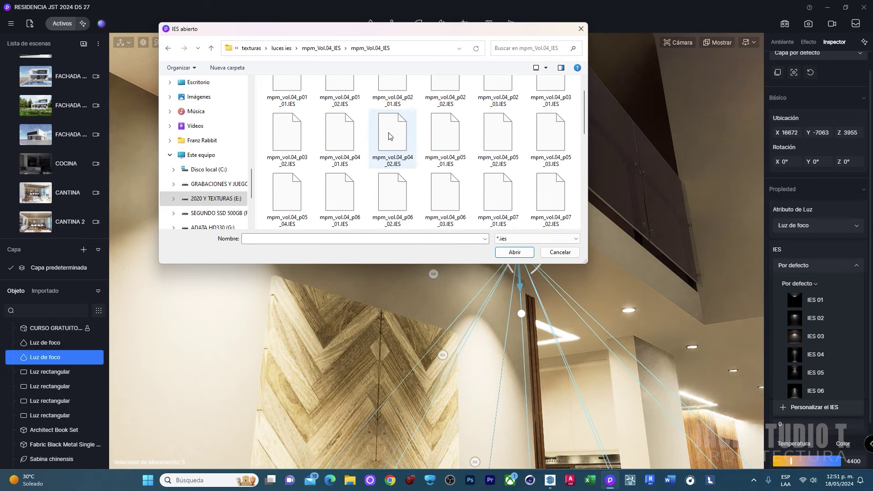
scroll(395, 199, "down", 2)
left_click(460, 193)
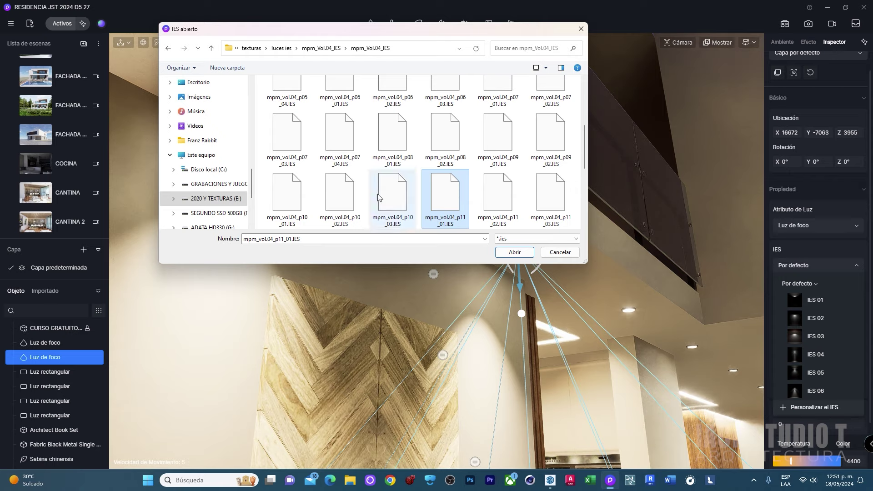
left_click(394, 196)
left_click(514, 253)
middle_click_drag(504, 261, 553, 220)
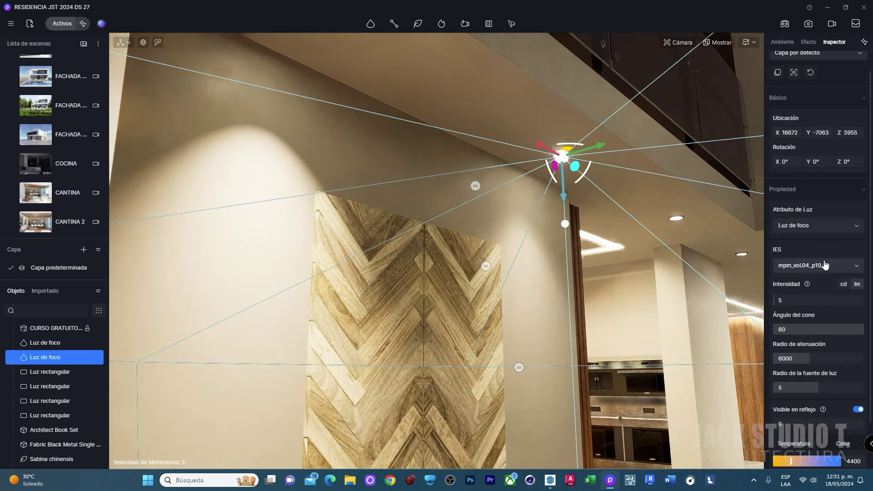
- Swap the second spotlight's IES profile for mpm_vol.04_p18_03
left_click(830, 268)
scroll(819, 318, "down", 1)
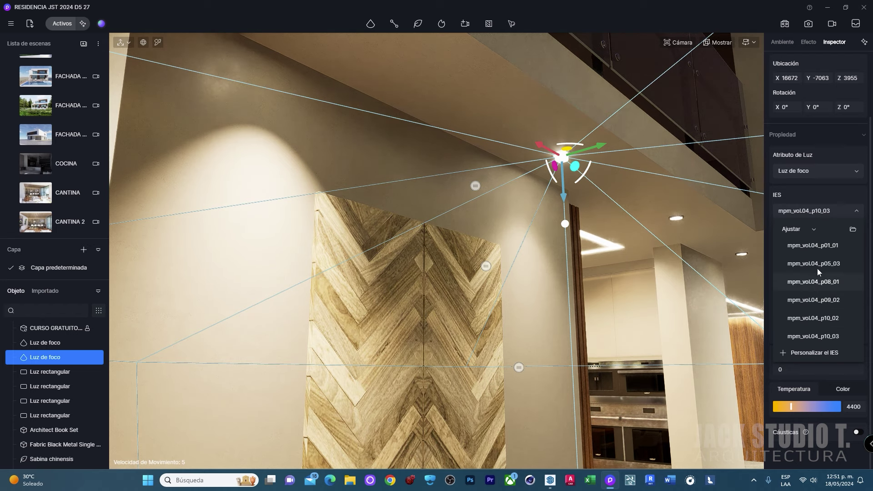
left_click(794, 354)
scroll(455, 182, "down", 2)
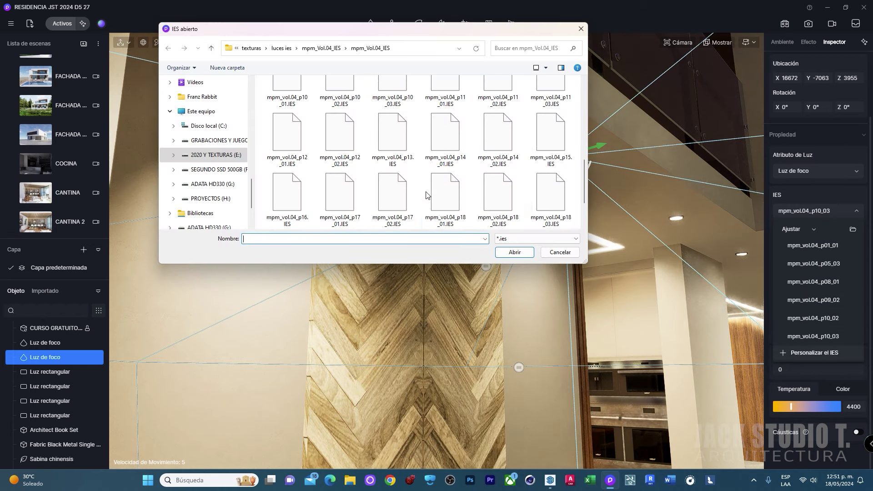
left_click(552, 200)
left_click(515, 252)
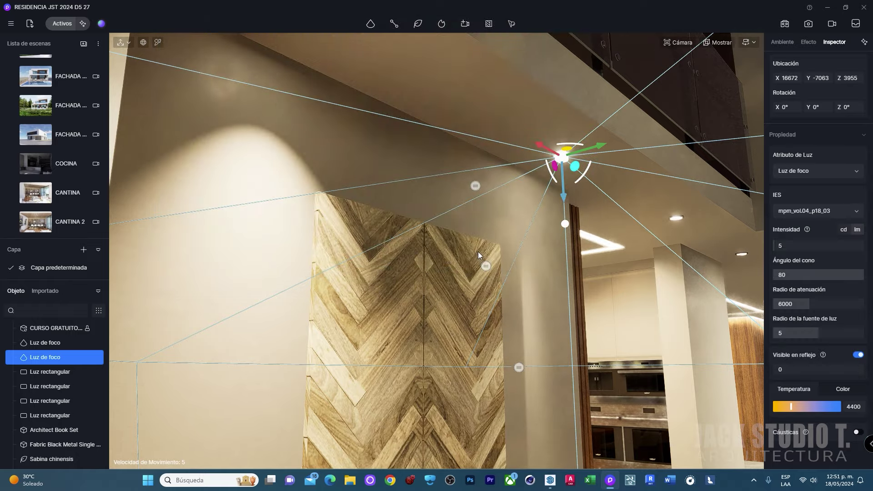
- Shift the spotlight along the X axis and orbit toward the dining table
scroll(462, 225, "up", 2)
scroll(473, 204, "down", 2)
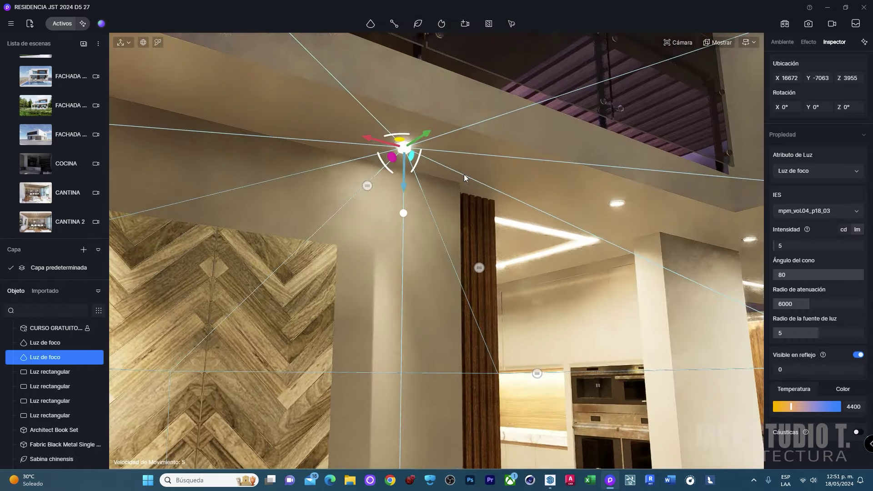
scroll(432, 180, "down", 2)
mouse_move(258, 122)
left_mouse_down()
mouse_move(603, 241)
mouse_move(249, 149)
left_mouse_up()
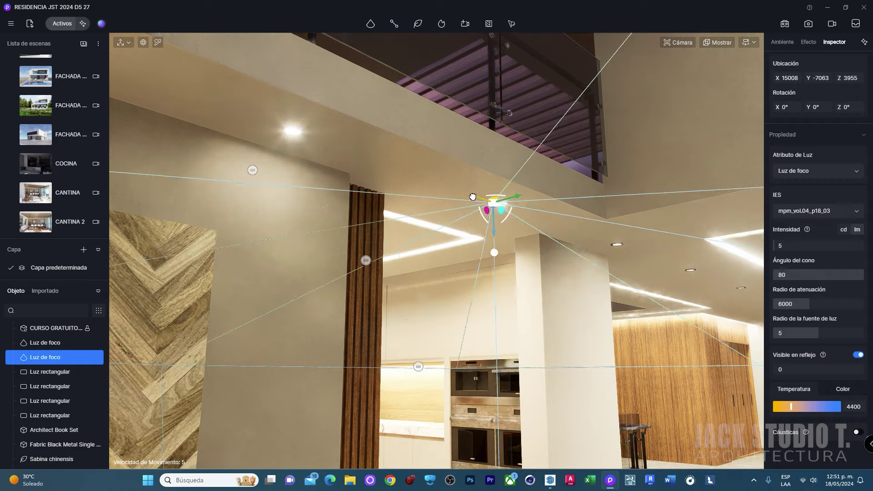
middle_click_drag(248, 149, 466, 145)
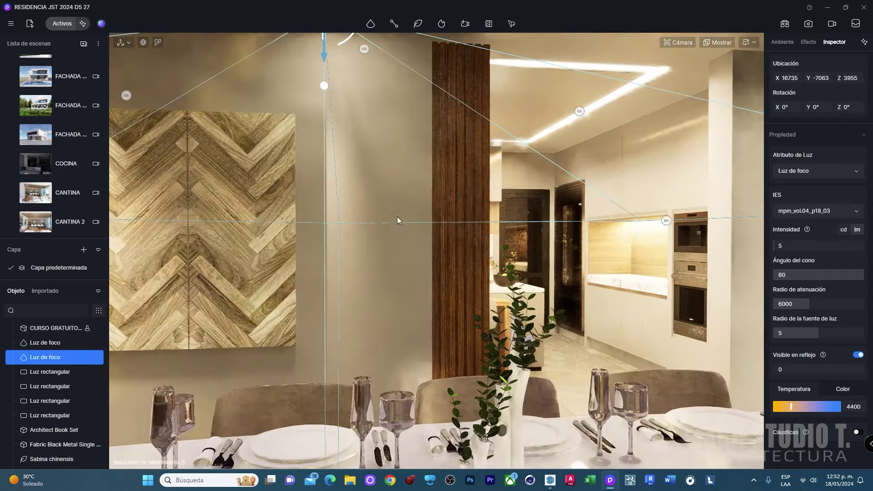
- Turn off Exposición Auto in the Efecto settings and reselect the ceiling spotlight
left_click(809, 42)
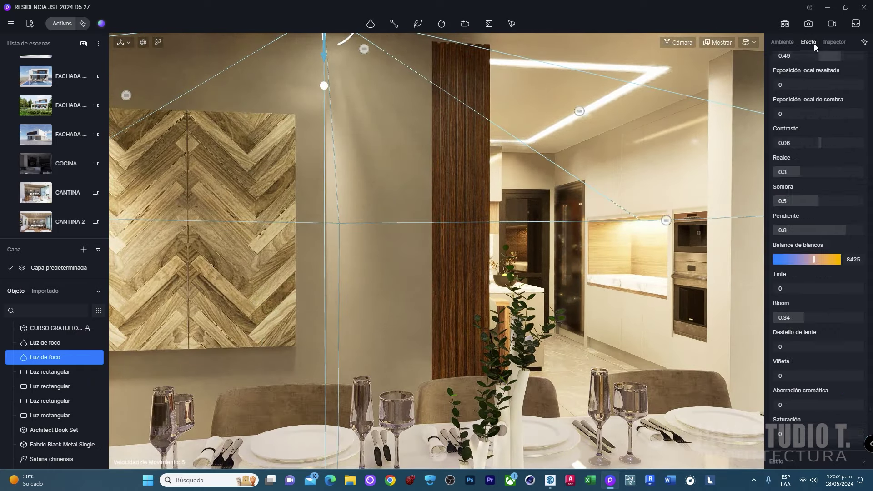
scroll(837, 170, "up", 3)
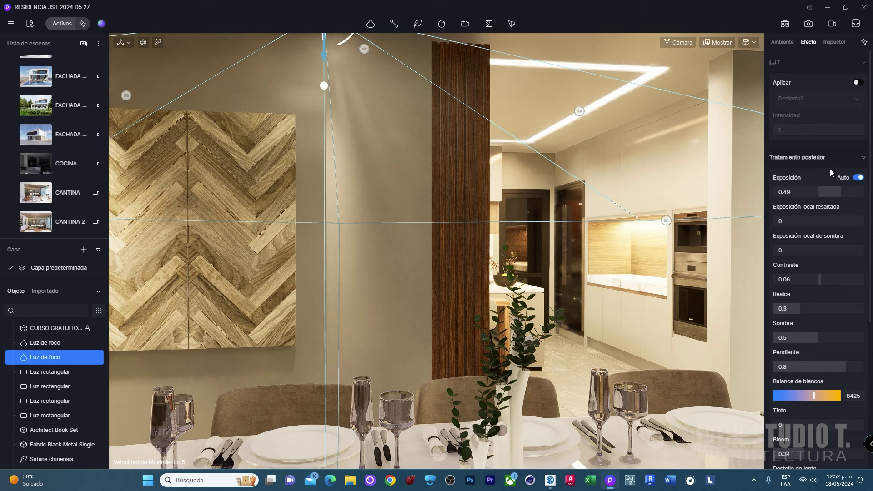
left_click(859, 177)
mouse_move(304, 67)
middle_mouse_down()
mouse_move(372, 109)
mouse_move(475, 107)
middle_mouse_up()
left_click(371, 109)
- Rotate the spotlight to 33°, give it IES mpm_vol.04_p08_01 and intensity 46.5
middle_click_drag(468, 144, 389, 124)
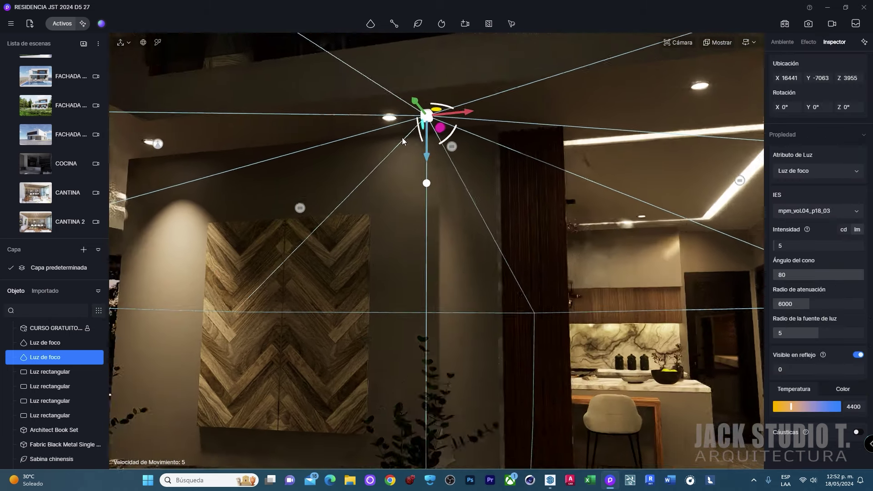
mouse_move(375, 113)
left_mouse_down()
mouse_move(401, 117)
mouse_move(410, 128)
left_mouse_up()
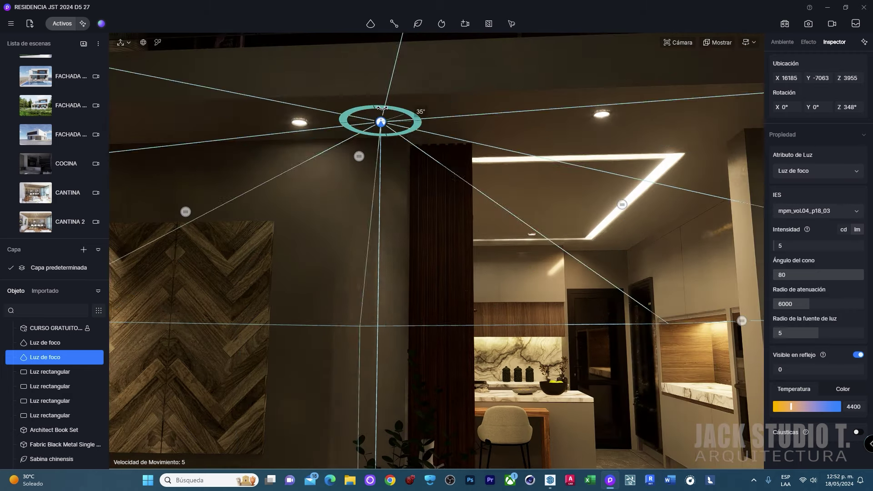
middle_click_drag(409, 182, 539, 179)
left_click(815, 211)
left_click(800, 248)
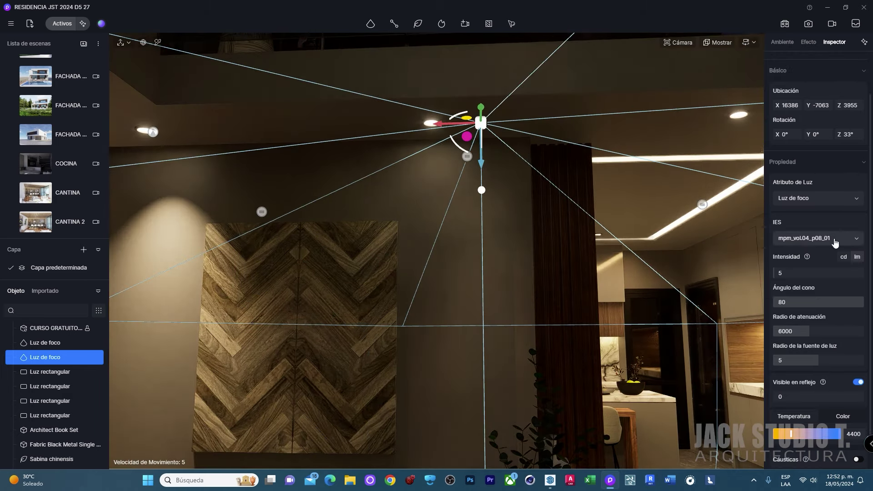
left_click(814, 211)
left_click(786, 248)
left_click_drag(786, 248, 788, 246)
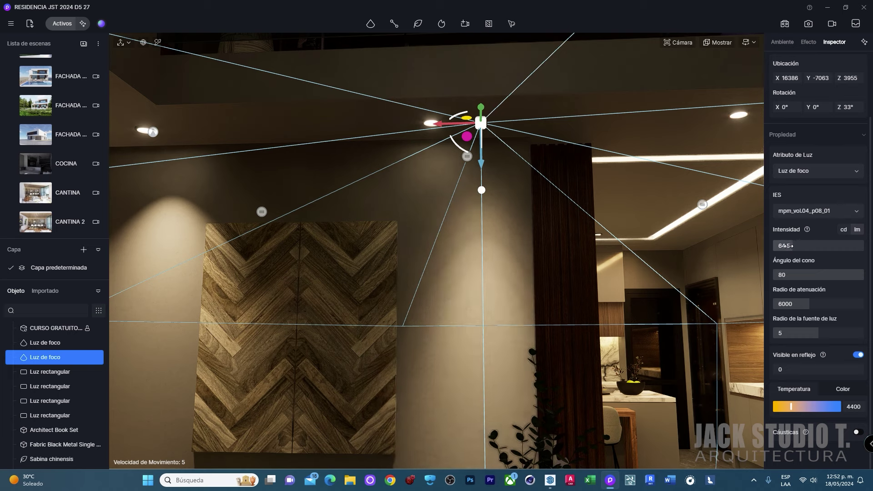
- Delete the extra ceiling spotlight and copy-paste the adjusted one
mouse_move(461, 214)
middle_mouse_down()
mouse_move(528, 214)
mouse_move(576, 253)
middle_mouse_up()
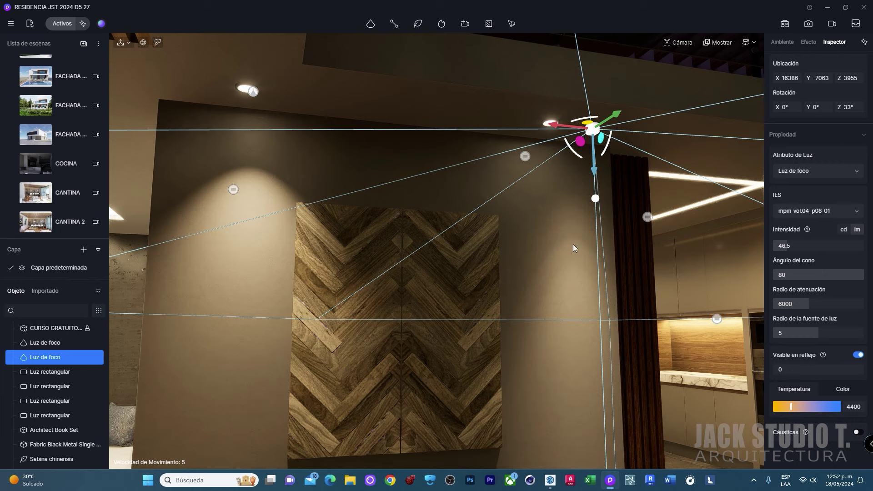
mouse_move(577, 200)
middle_mouse_down()
mouse_move(561, 192)
mouse_move(570, 195)
mouse_move(547, 201)
mouse_move(558, 203)
middle_mouse_up()
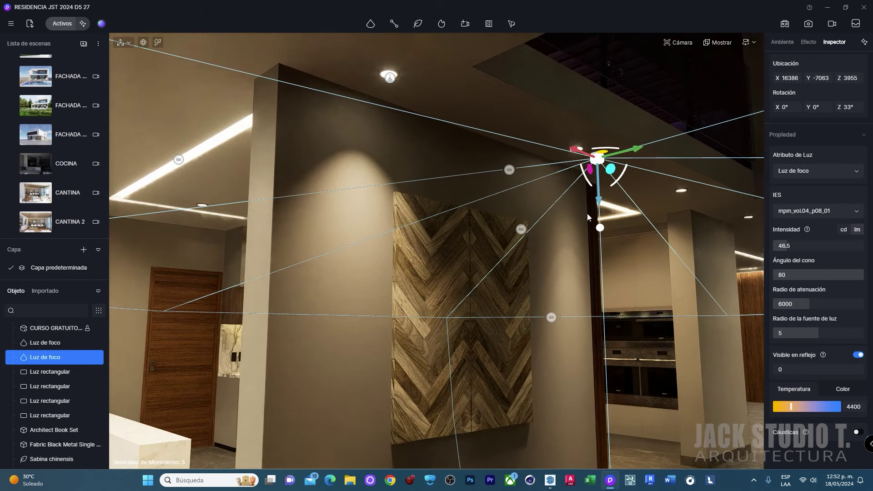
left_click(390, 80)
key("Delete")
left_click(597, 160)
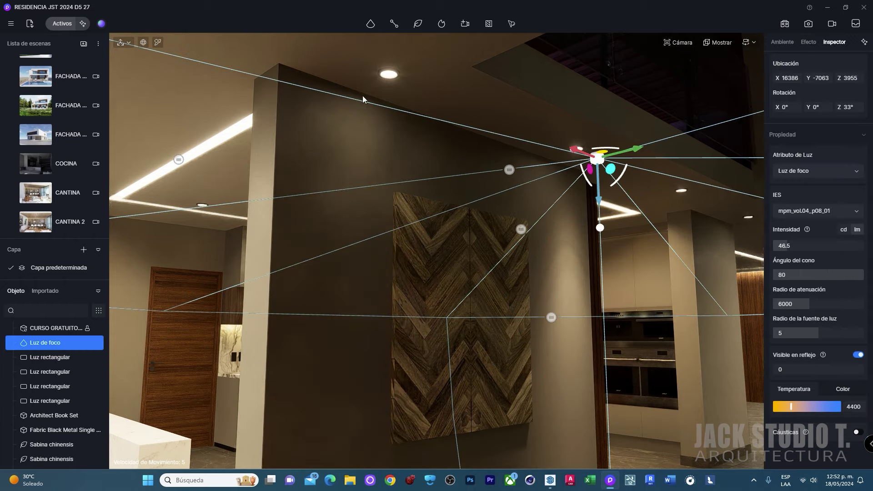
key("ctrl+c")
key("ctrl+v")
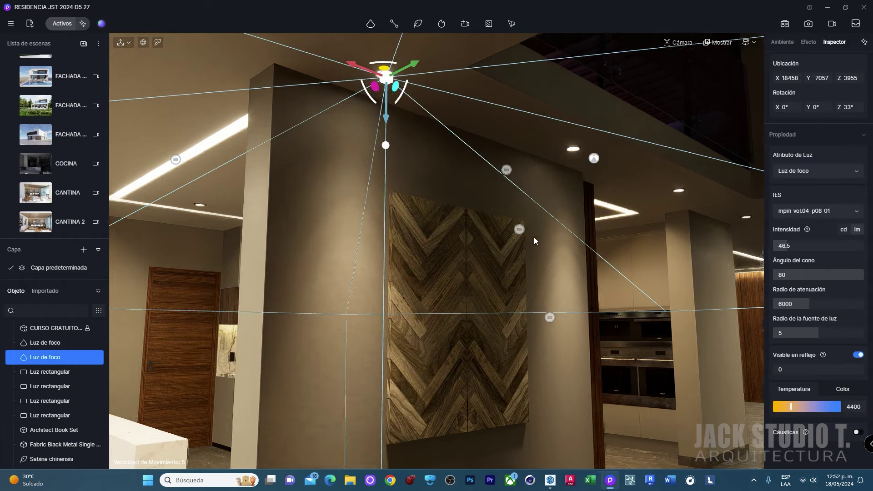
- Paste several more spotlight copies along the ceiling
mouse_move(534, 237)
right_mouse_down()
mouse_move(427, 163)
mouse_move(443, 133)
right_mouse_up()
key("ctrl+v")
mouse_move(531, 274)
right_mouse_down()
mouse_move(461, 183)
mouse_move(441, 220)
right_mouse_up()
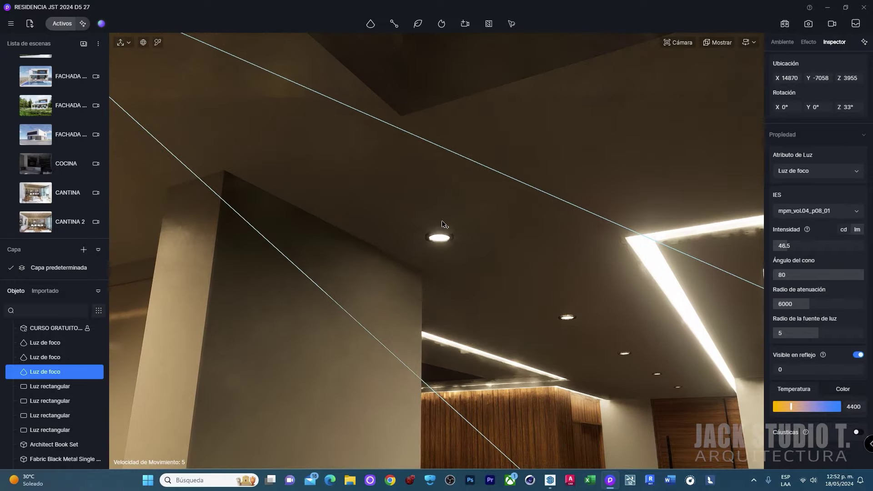
key("ctrl+v")
mouse_move(479, 299)
right_mouse_down()
mouse_move(551, 286)
mouse_move(475, 185)
mouse_move(425, 184)
mouse_move(413, 307)
mouse_move(501, 212)
mouse_move(412, 252)
mouse_move(421, 254)
mouse_move(386, 256)
mouse_move(282, 193)
mouse_move(296, 180)
mouse_move(392, 218)
mouse_move(456, 228)
mouse_move(493, 177)
mouse_move(490, 169)
right_mouse_up()
key("ctrl+v")
key("ctrl+v")
key("ctrl+v")
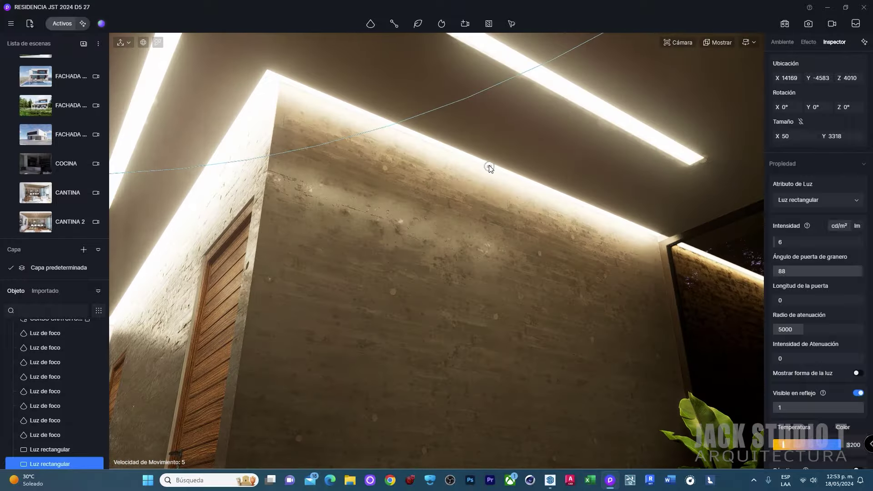
- Add a rectangular light in the concrete-wall cove at X 11836, Z 4010, sized 50 × 3198
left_click(489, 169)
scroll(487, 182, "up", 5)
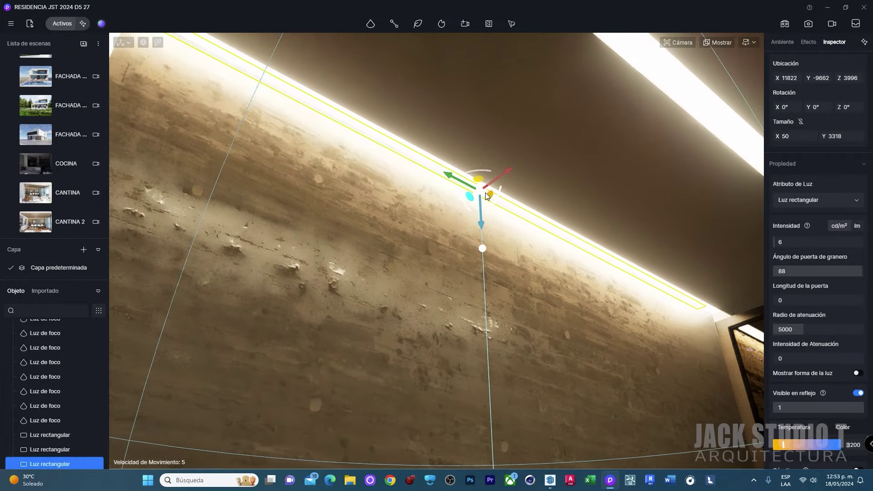
mouse_move(481, 194)
left_mouse_down()
mouse_move(460, 171)
mouse_move(500, 198)
left_mouse_up()
right_click_drag(569, 284, 492, 282)
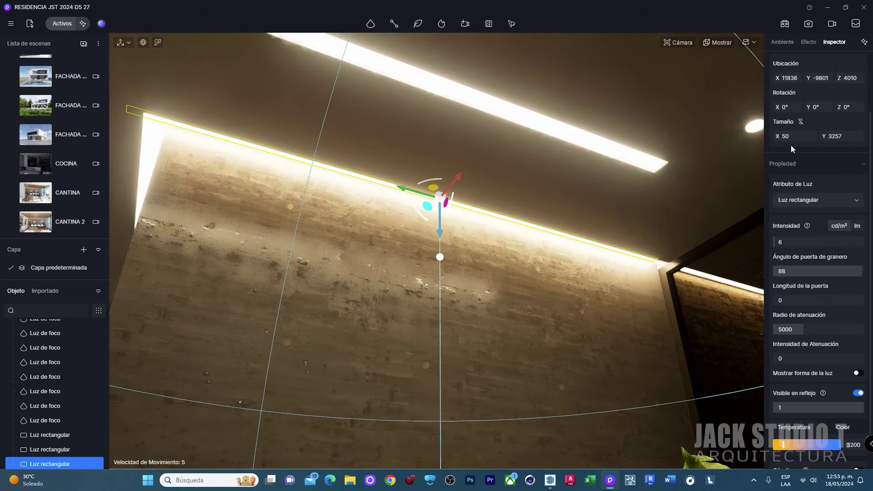
left_click_drag(406, 191, 429, 201)
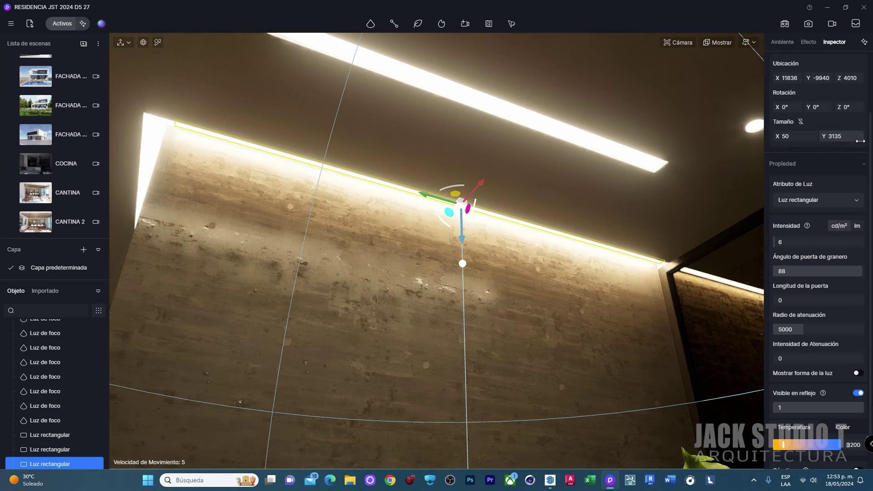
left_click_drag(427, 199, 418, 193)
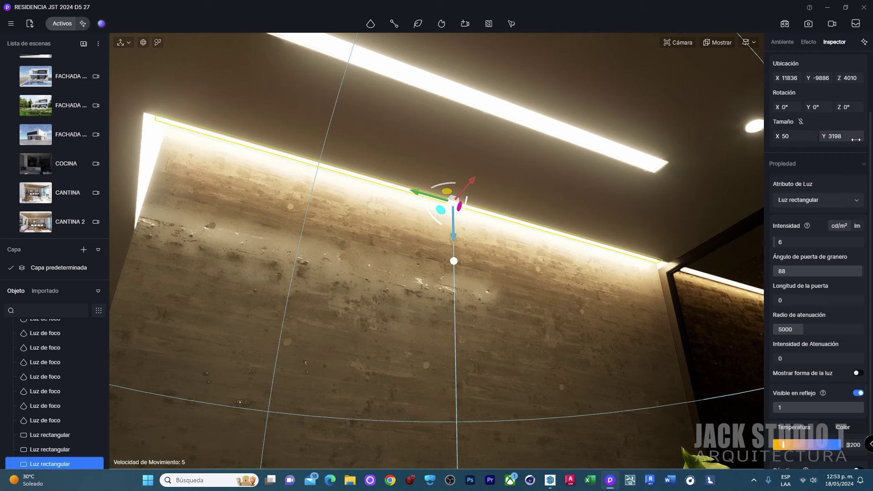
mouse_move(431, 226)
right_mouse_down()
mouse_move(550, 264)
mouse_move(670, 258)
mouse_move(460, 168)
right_mouse_up()
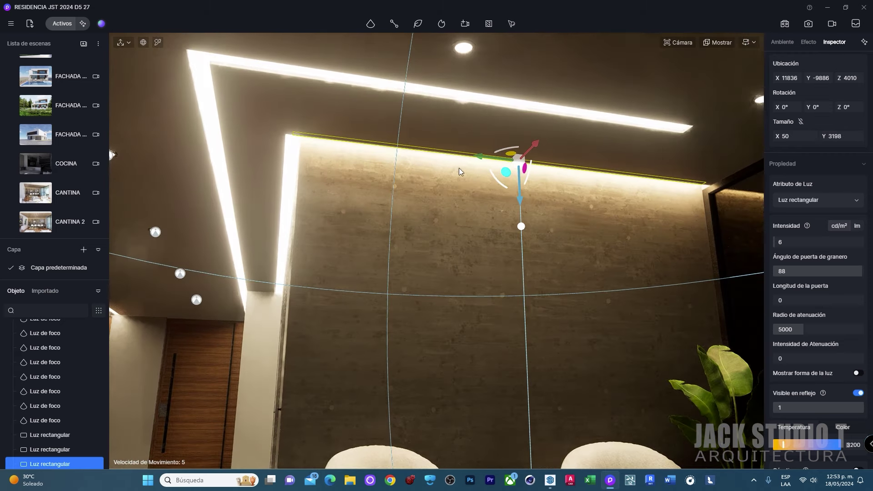
- Warm the ceiling strip's emissive colour and raise the cove light intensity to 30
left_click(221, 137)
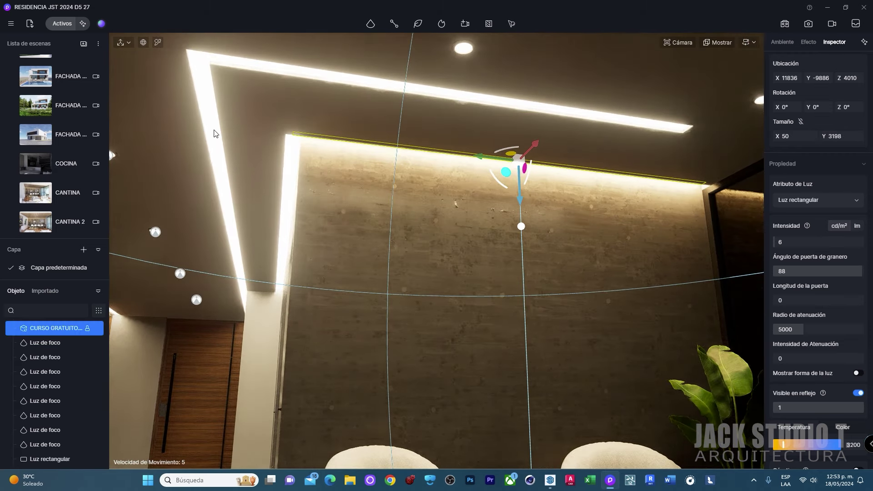
left_click(794, 376)
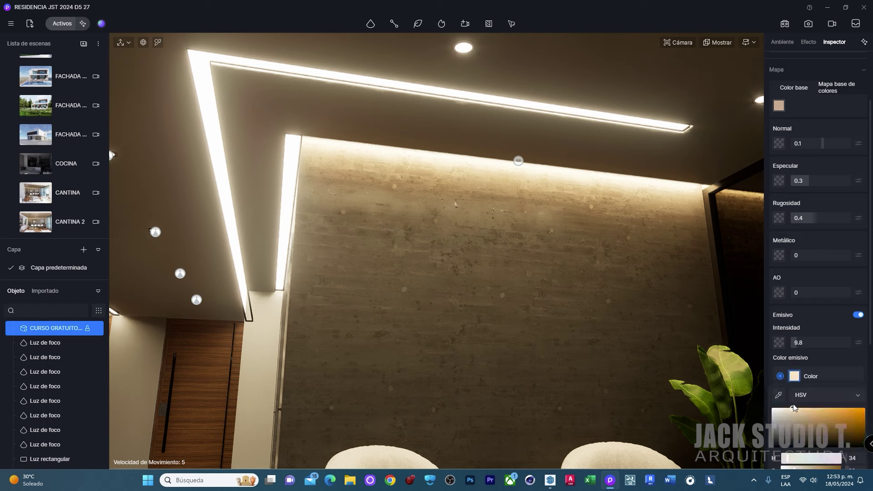
left_click_drag(794, 413, 806, 409)
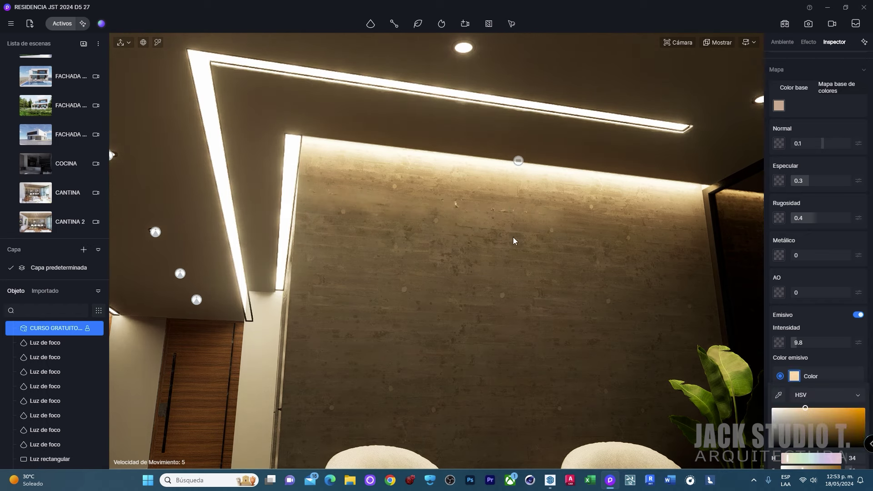
left_click(520, 162)
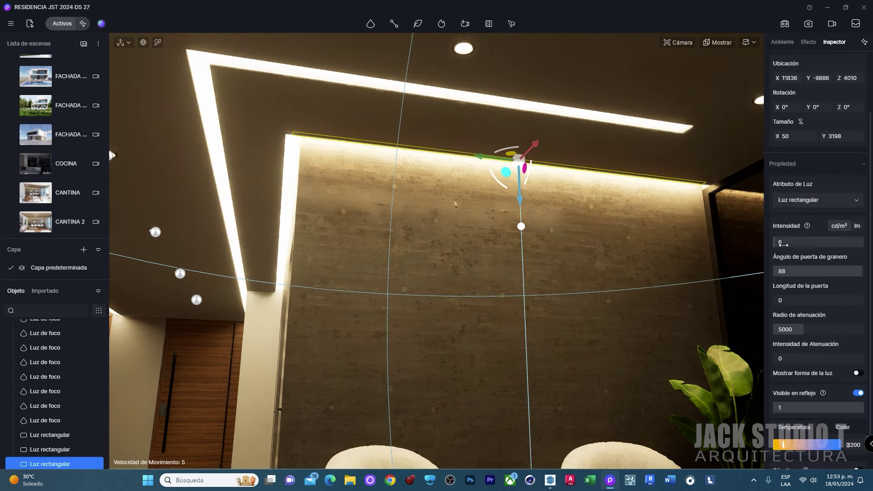
left_click_drag(783, 245, 701, 248)
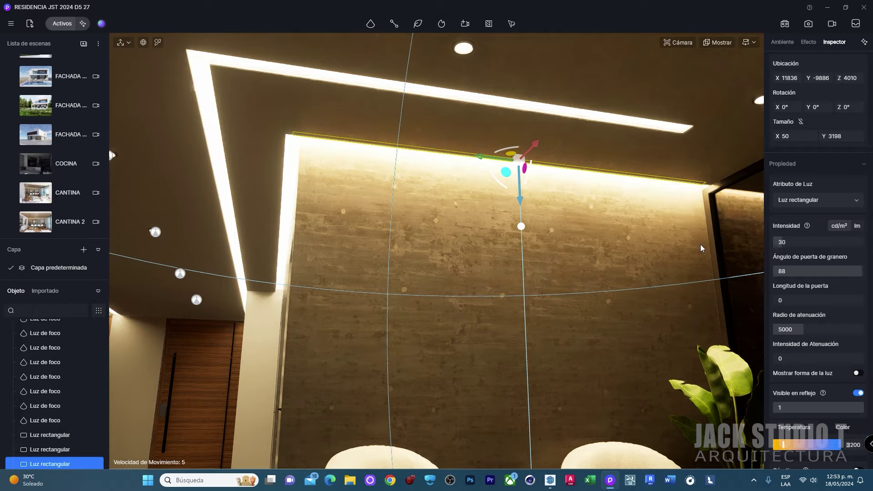
- Lower the ceiling model's emissive intensity to 6
right_click_drag(701, 248, 470, 275)
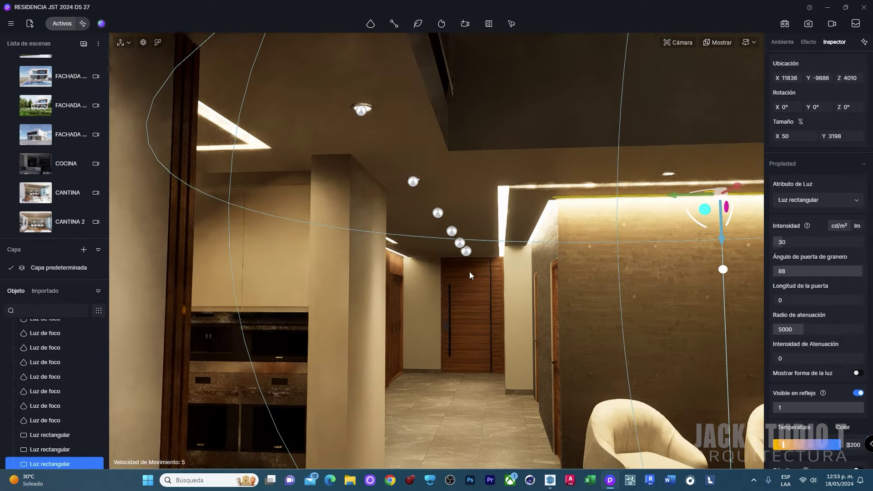
left_click(504, 215)
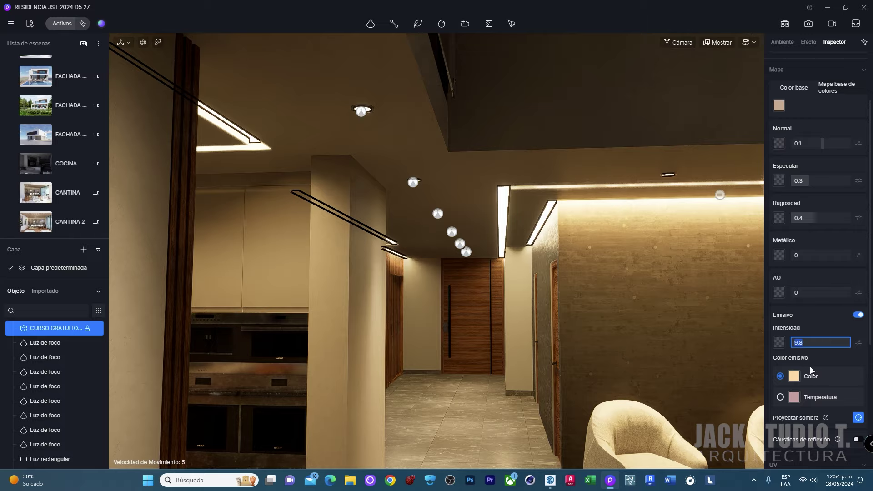
type("6")
key("Return")
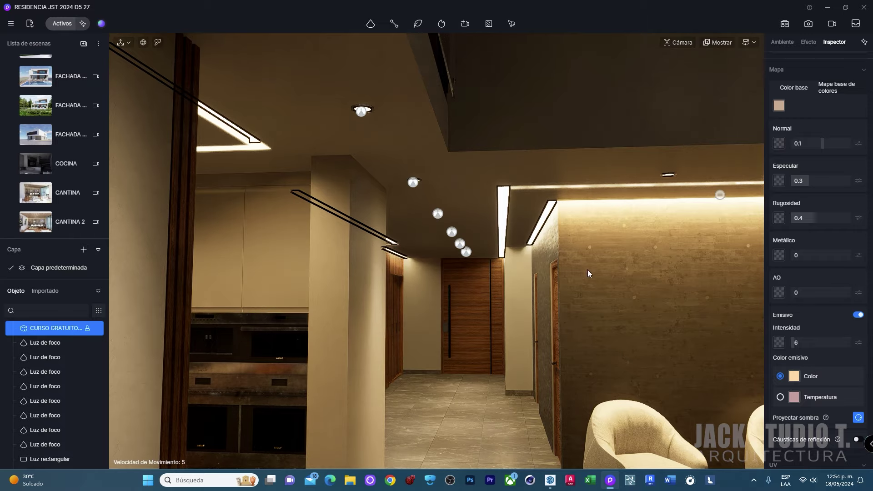
mouse_move(588, 270)
right_mouse_down()
mouse_move(588, 199)
mouse_move(649, 182)
mouse_move(517, 166)
mouse_move(610, 168)
mouse_move(593, 171)
mouse_move(624, 154)
mouse_move(485, 207)
mouse_move(541, 185)
mouse_move(555, 165)
mouse_move(534, 136)
right_mouse_up()
- Move the hallway cove light to X 9260 and stretch it to 50 × 5080
left_click(524, 112)
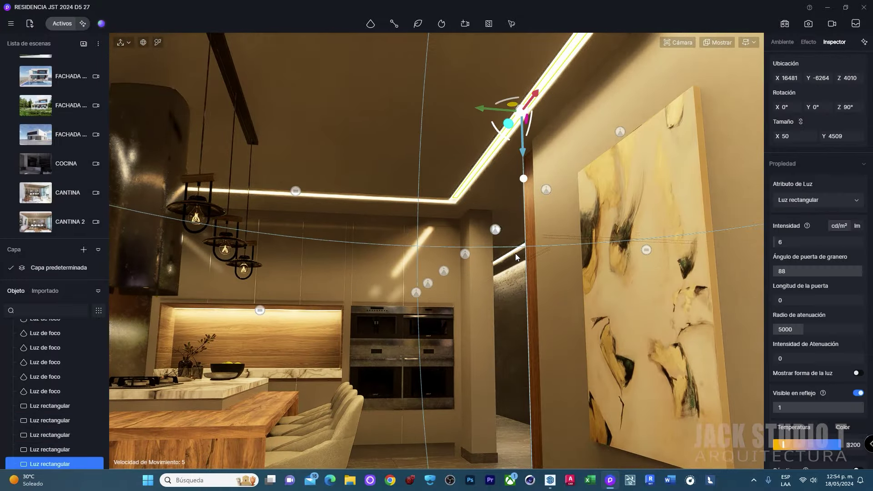
mouse_move(516, 255)
right_mouse_down()
mouse_move(495, 288)
mouse_move(472, 299)
mouse_move(406, 282)
mouse_move(392, 245)
mouse_move(403, 146)
right_mouse_up()
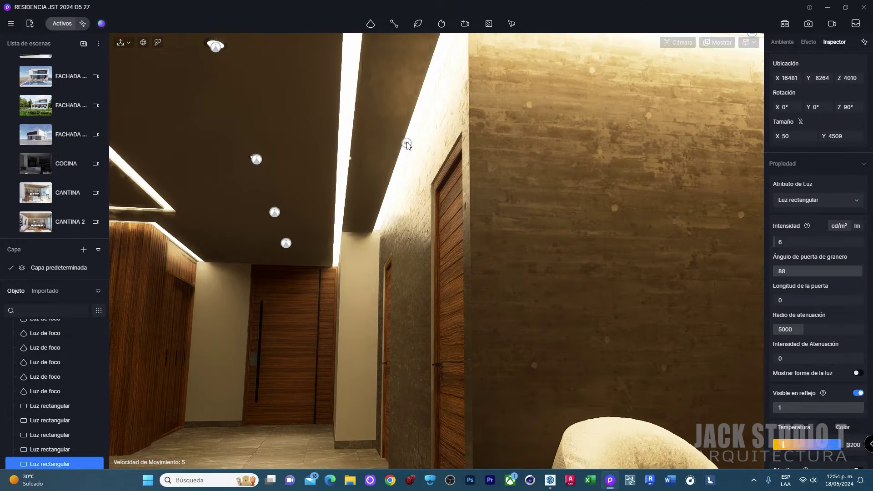
left_click(408, 144)
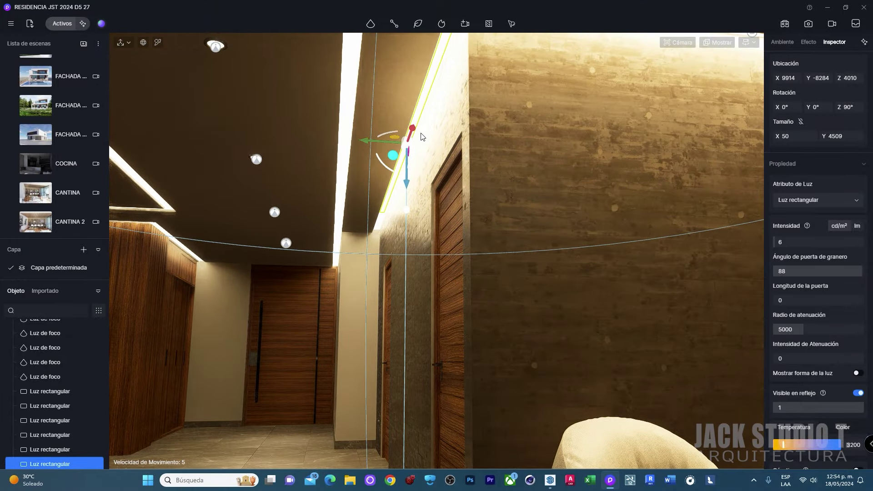
left_click_drag(411, 132, 325, 236)
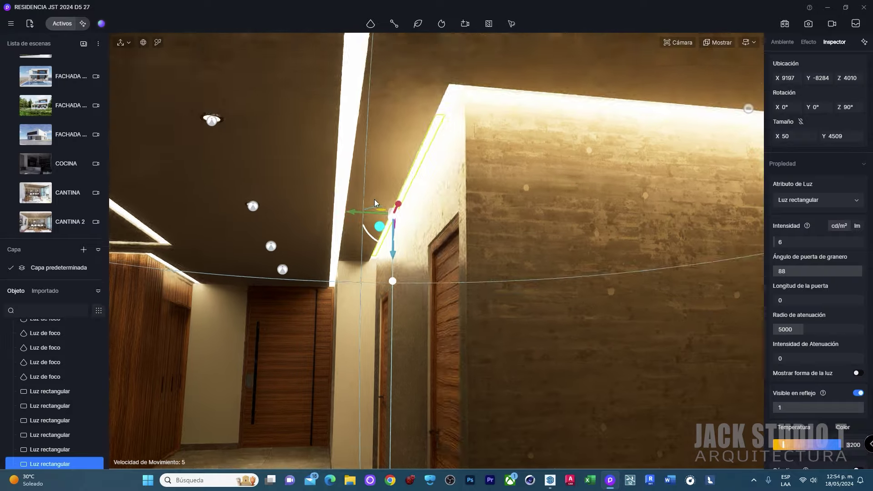
mouse_move(326, 236)
right_mouse_down()
mouse_move(390, 262)
mouse_move(396, 246)
right_mouse_up()
left_click_drag(837, 137, 846, 136)
right_click_drag(428, 336, 429, 337)
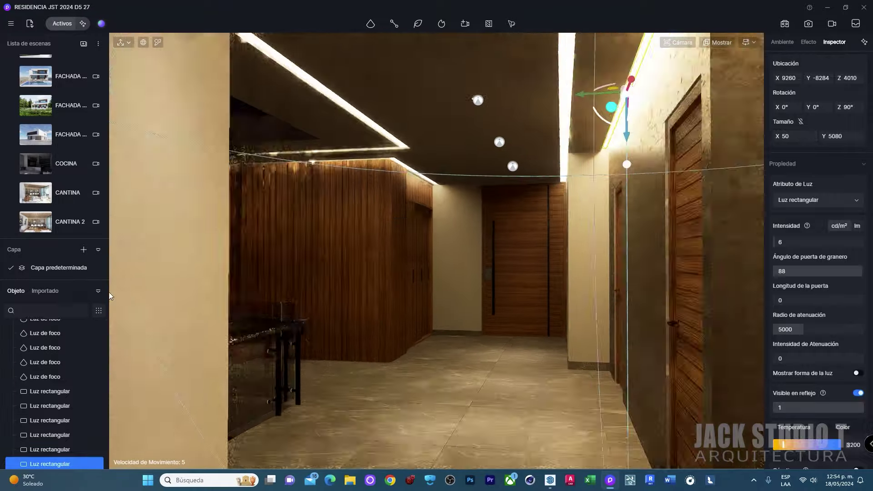
left_click(45, 390)
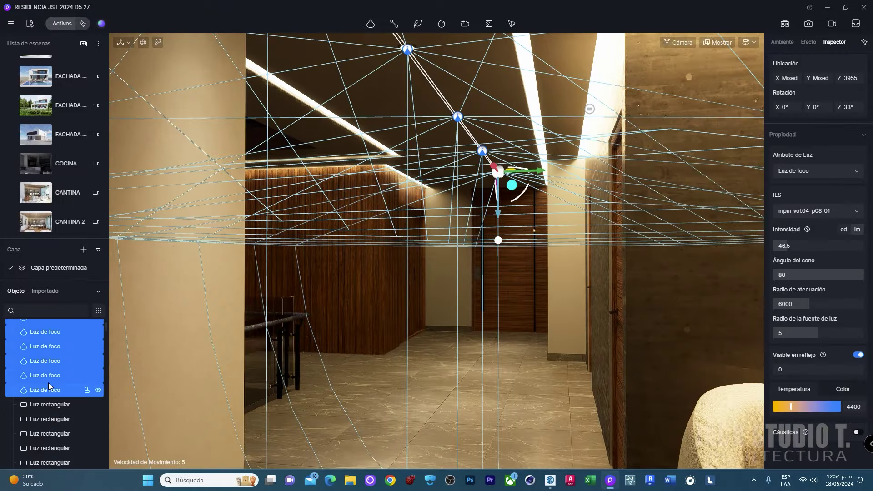
- Group the selected spotlights, then group the six rectangular lights
right_click(48, 365)
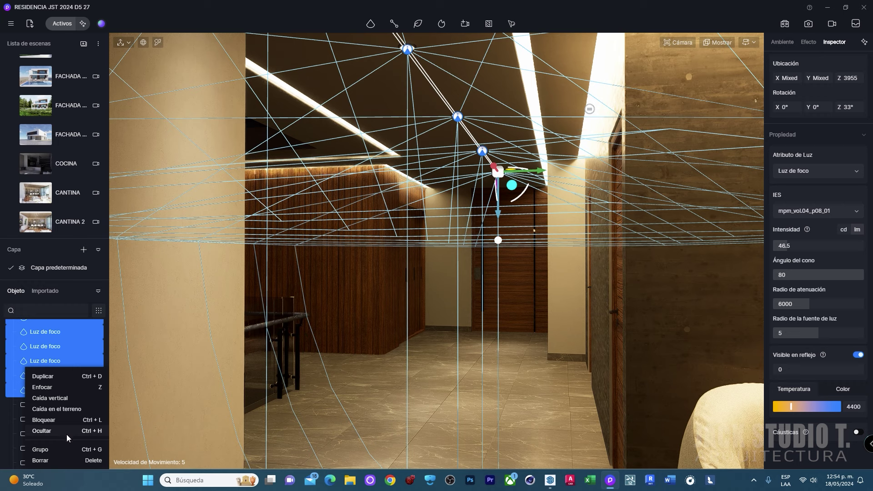
left_click(44, 450)
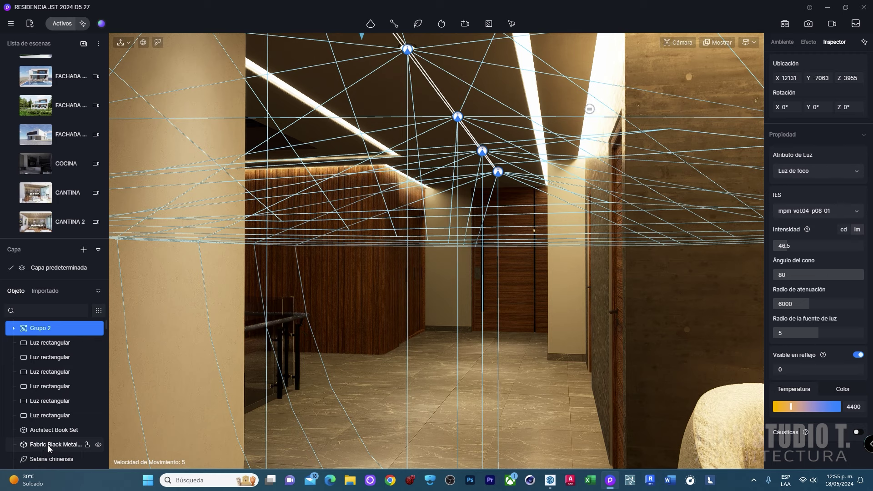
left_click(98, 345)
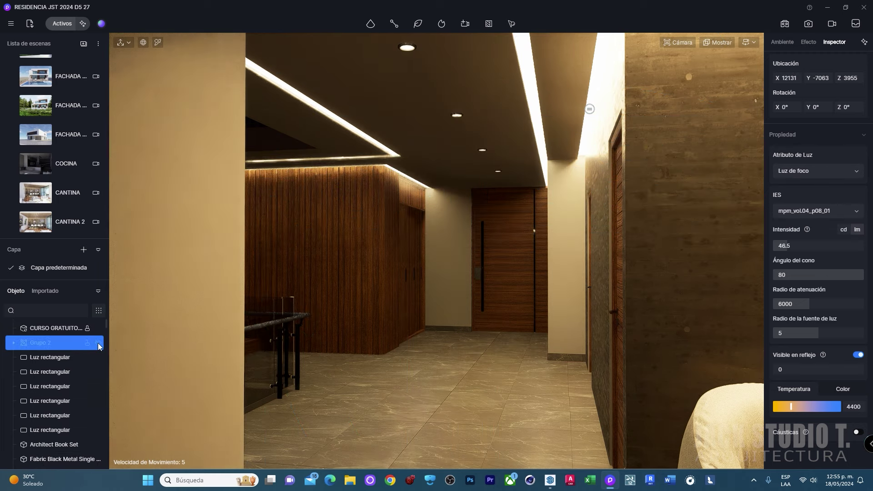
left_click(99, 345)
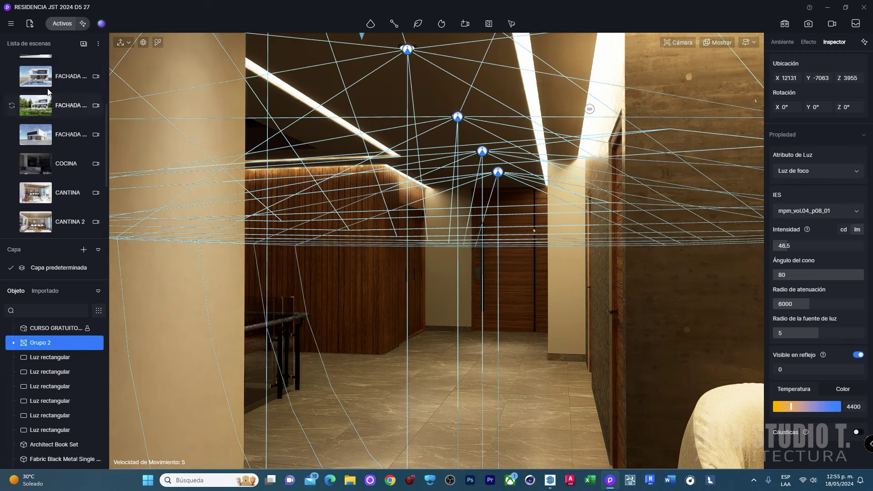
double_click(50, 357)
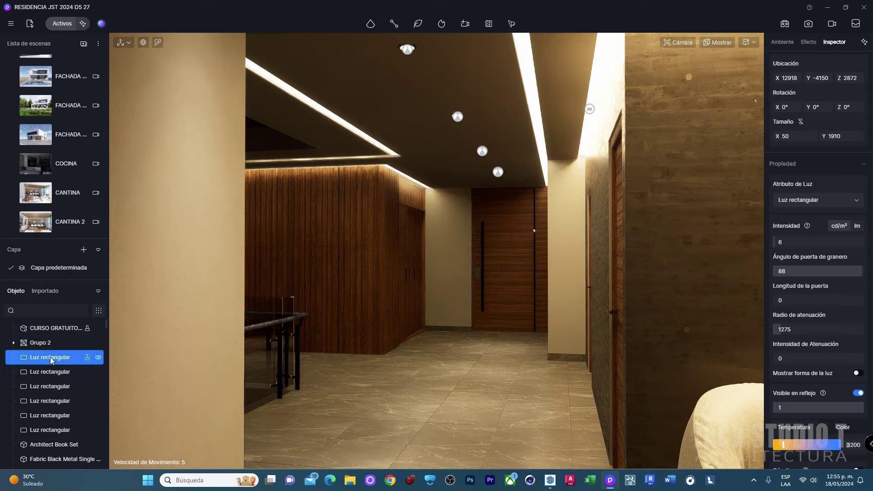
scroll(49, 398, "down", 2)
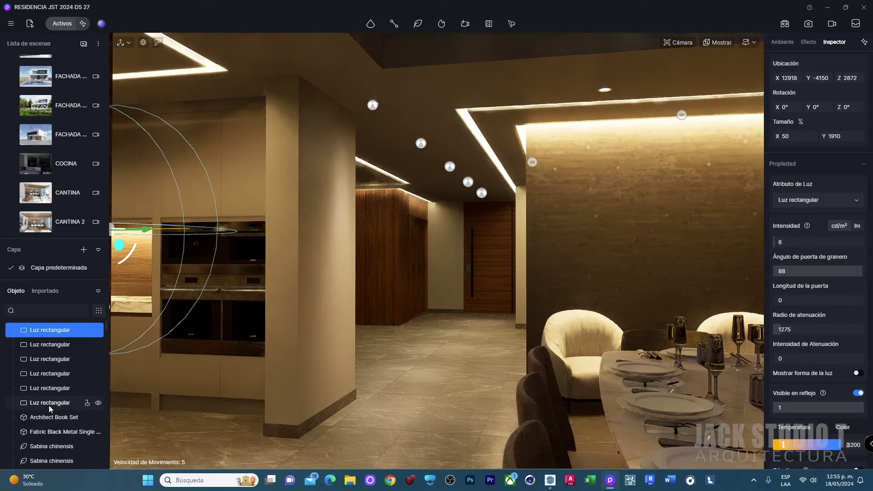
left_click(50, 403, "shift")
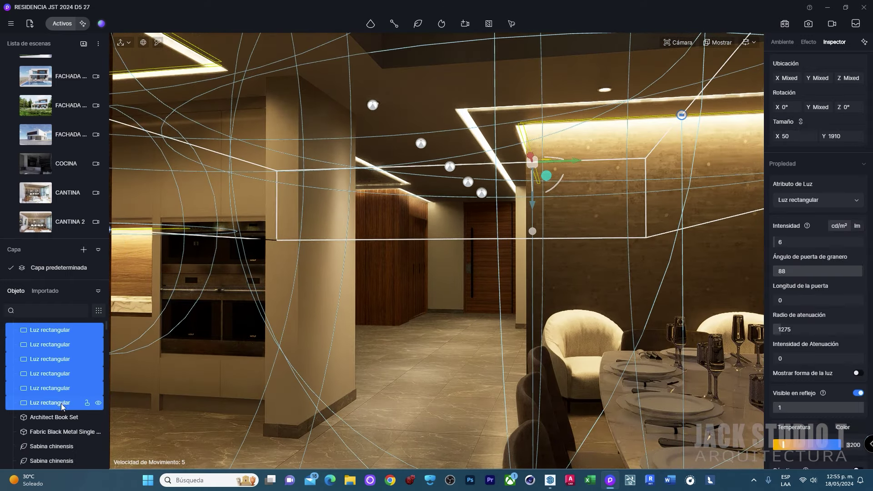
right_click(58, 387)
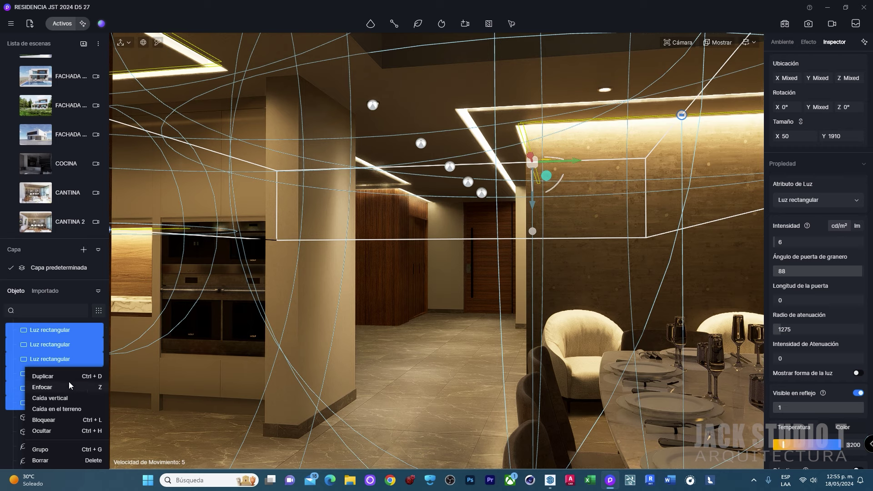
left_click(69, 449)
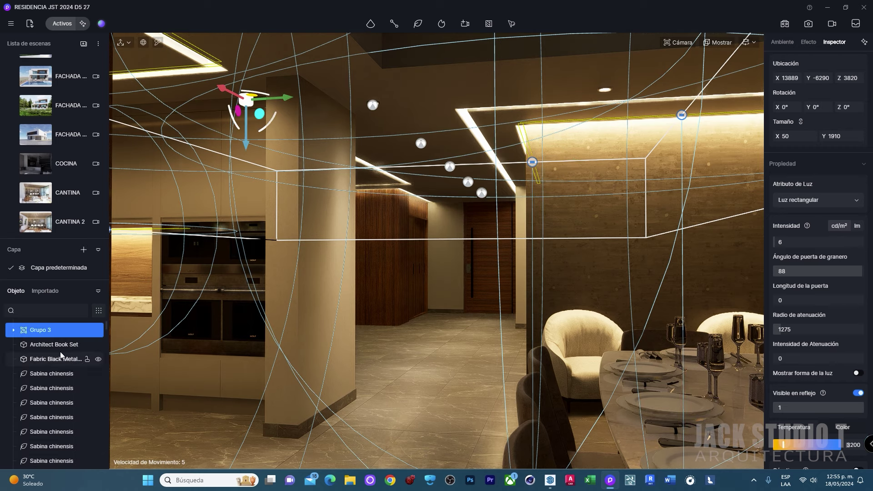
scroll(55, 352, "up", 1)
- Rename the groups SPOTLIGUST PLANTA BAJA and RECT LIGHT PB
double_click(41, 341)
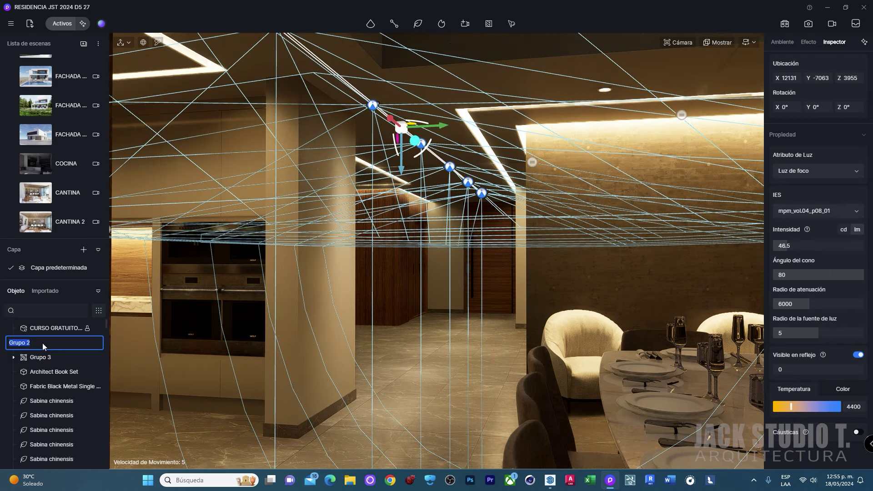
type("ST PL")
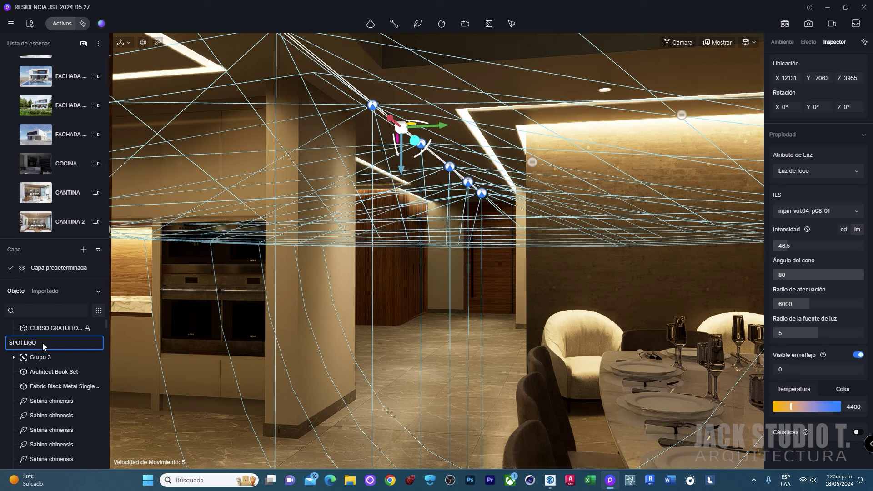
type("ANTA BAJA")
key("Return")
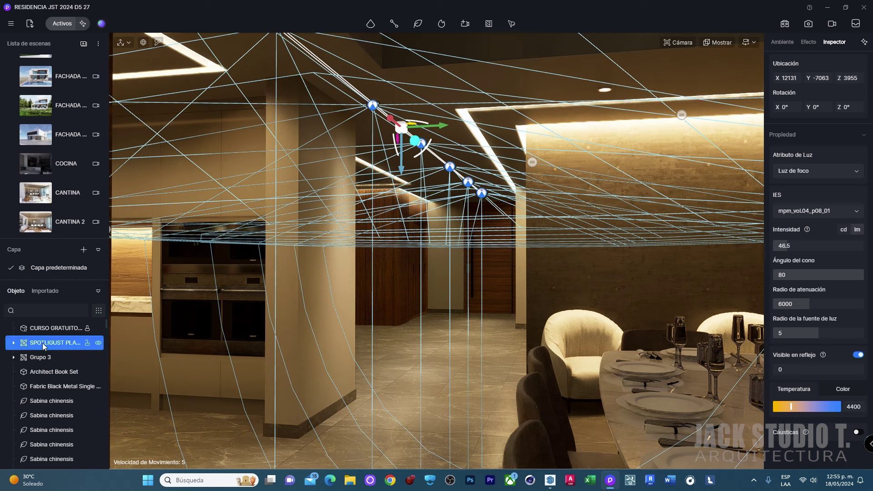
mouse_move(55, 342)
double_click(36, 358)
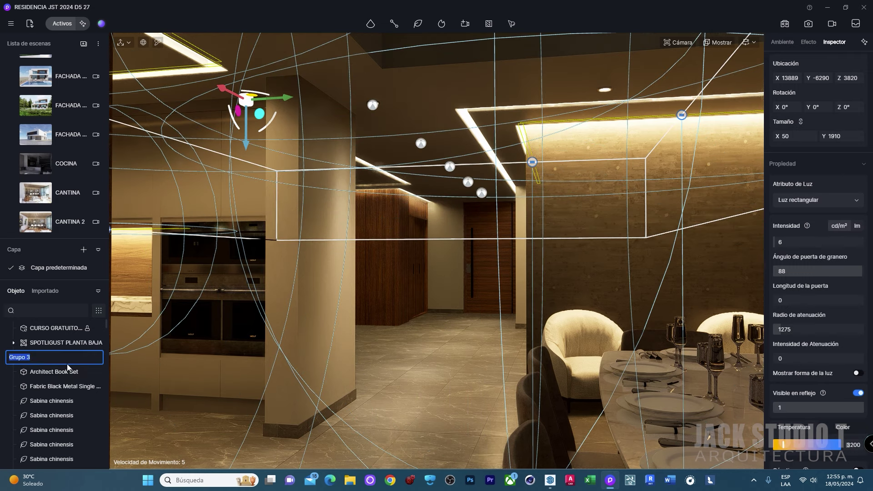
type("RECT")
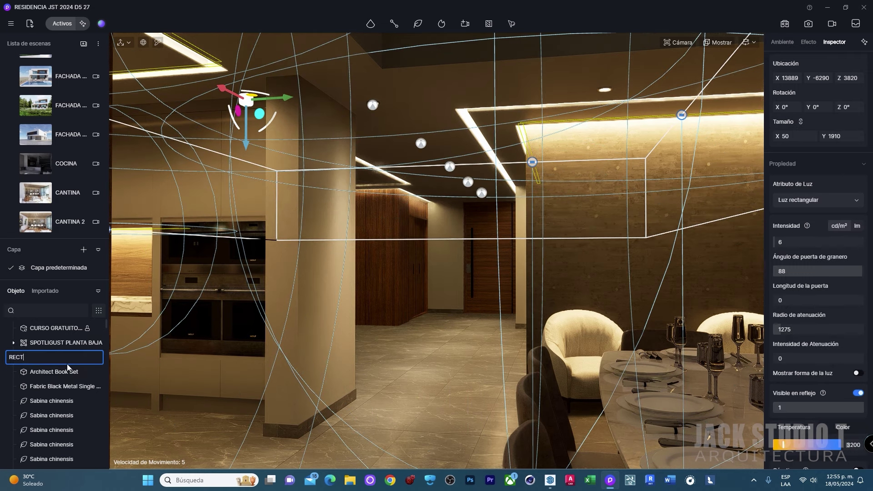
type(" LIGHT PL")
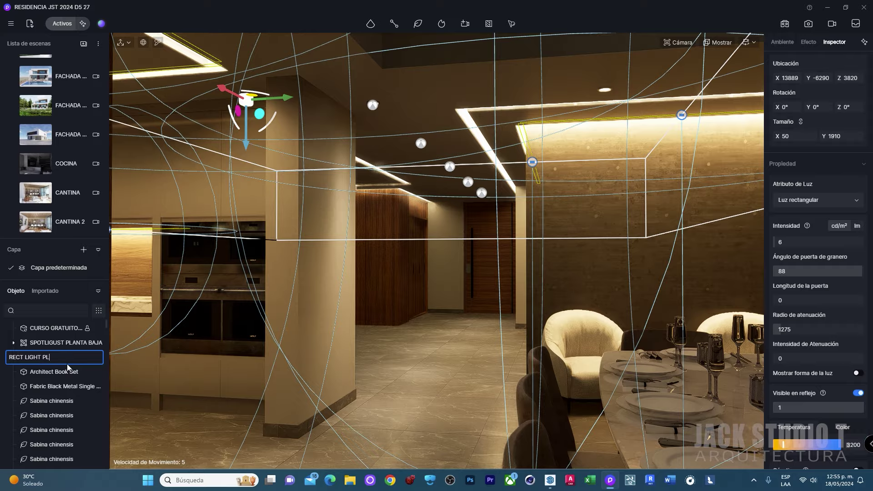
key("BackSpace")
type("B")
key("Return")
- Make the bar pendant bulb material emissive with a warm tint at intensity 12
left_click(403, 171)
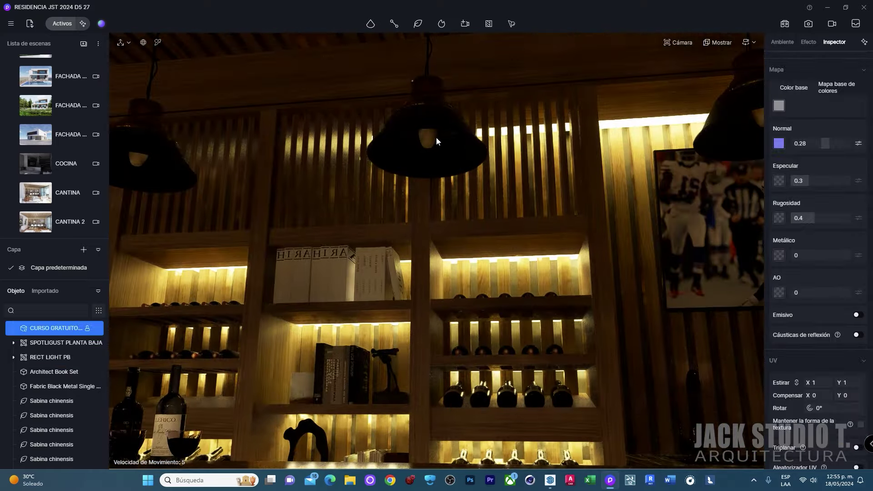
left_click(432, 136)
left_click(428, 138)
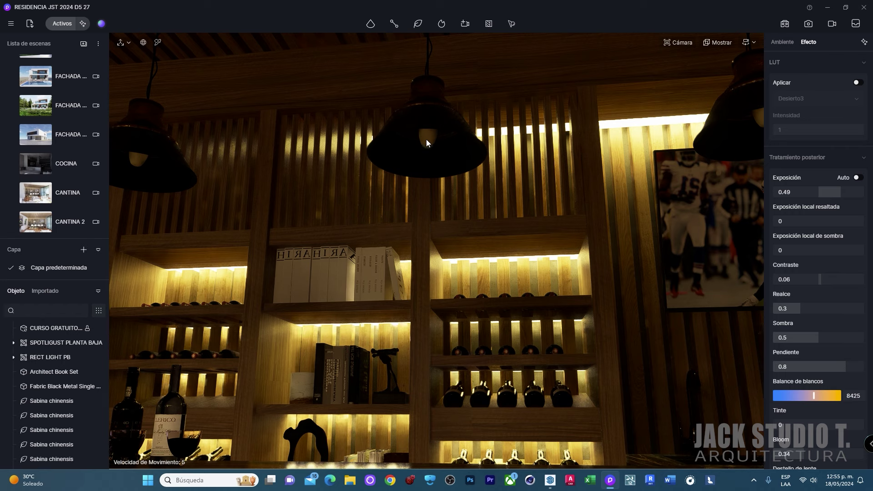
left_click(427, 139)
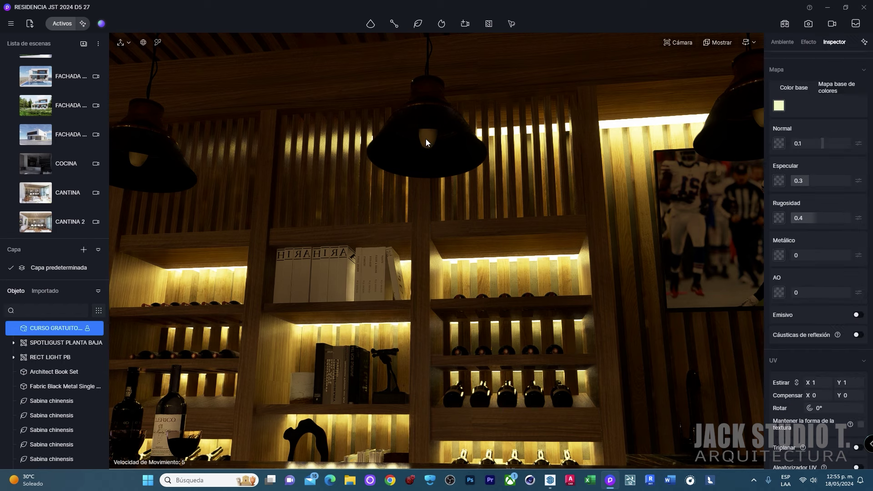
left_click(856, 316)
left_click(796, 380)
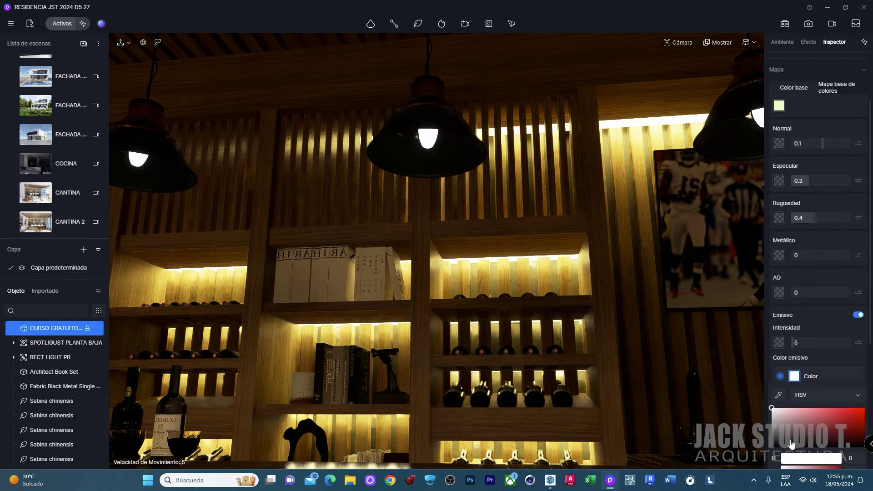
left_click(815, 408)
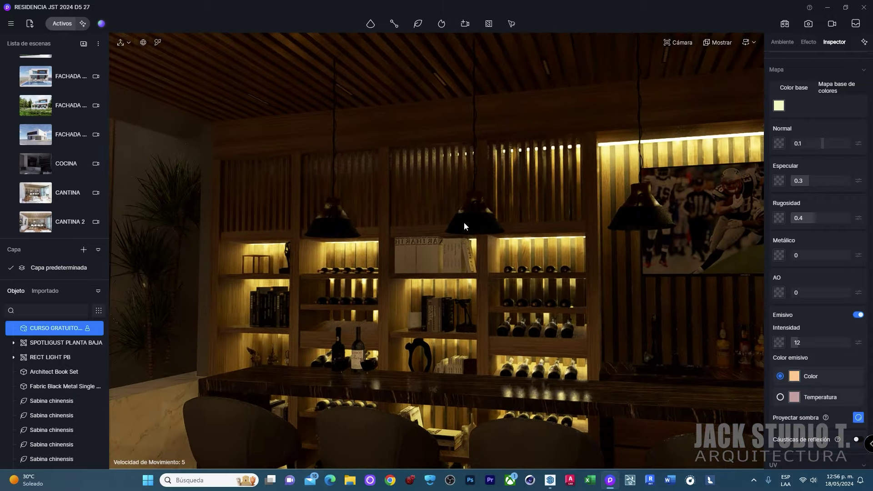
- Look over the bar shelves and save the project with Ctrl+S
right_click_drag(464, 226, 380, 236)
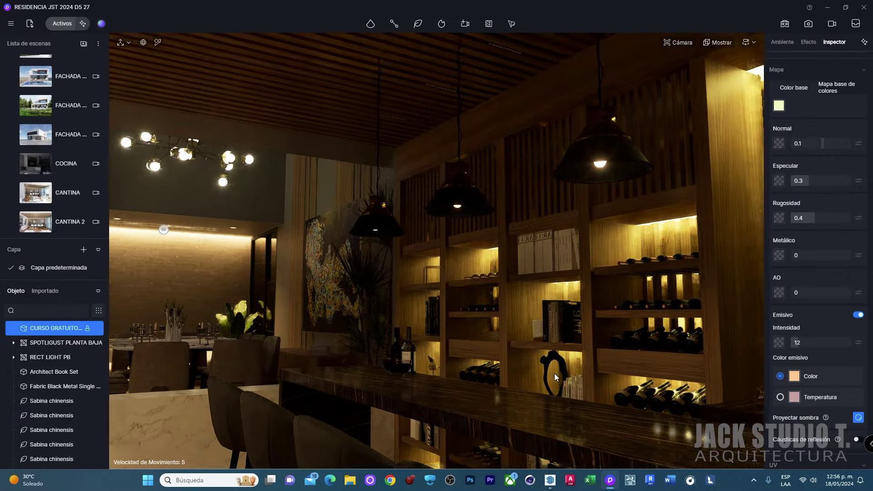
mouse_move(536, 320)
right_mouse_down()
mouse_move(476, 277)
mouse_move(509, 315)
mouse_move(440, 263)
mouse_move(487, 266)
mouse_move(468, 254)
right_mouse_up()
key("ctrl+s")
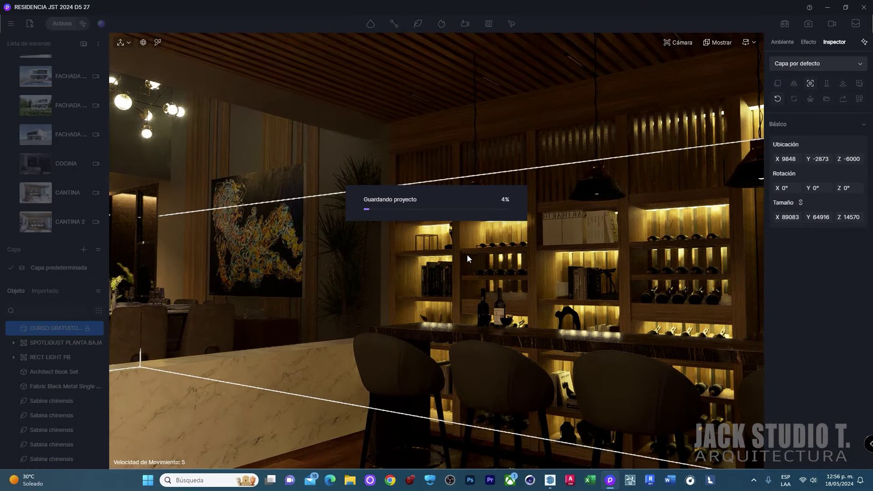
left_click(551, 480)
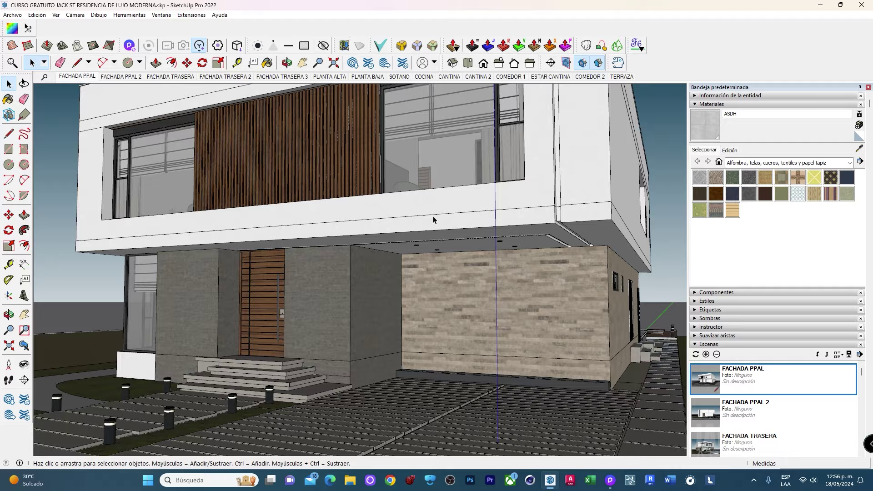
scroll(433, 220, "up", 3)
mouse_move(433, 220)
middle_mouse_down()
mouse_move(446, 284)
mouse_move(579, 319)
mouse_move(502, 257)
mouse_move(615, 259)
middle_mouse_up()
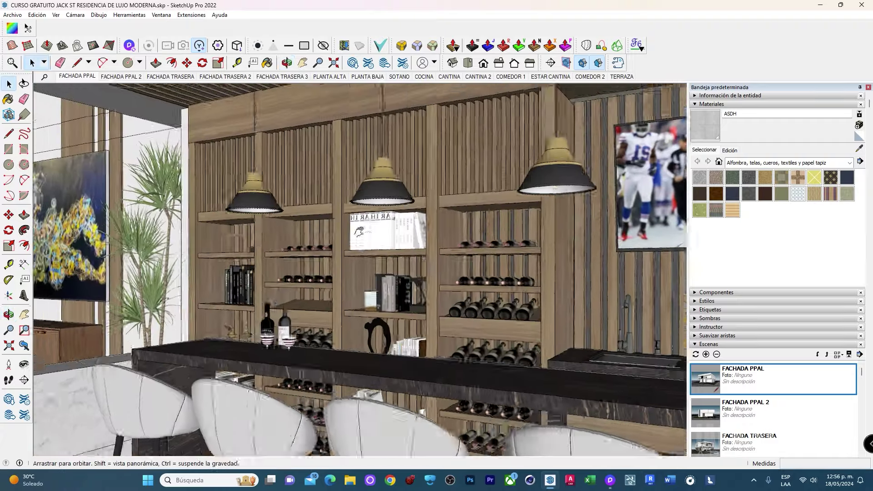
middle_click_drag(614, 259, 364, 149)
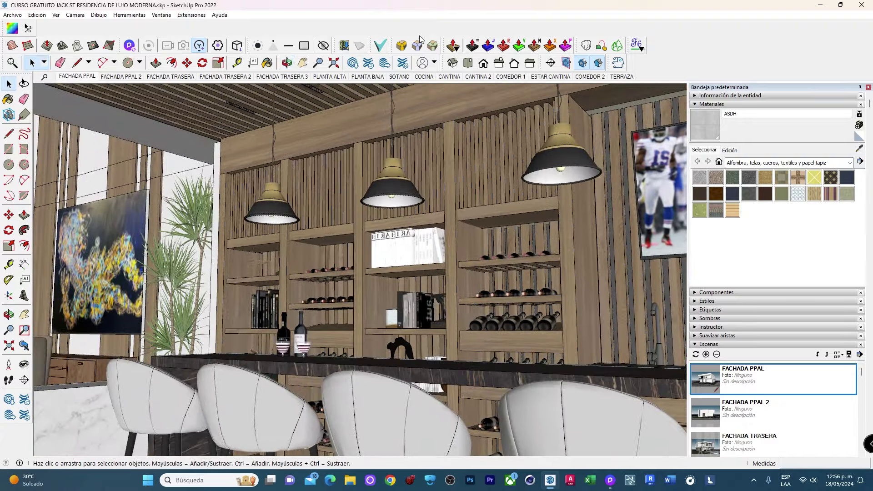
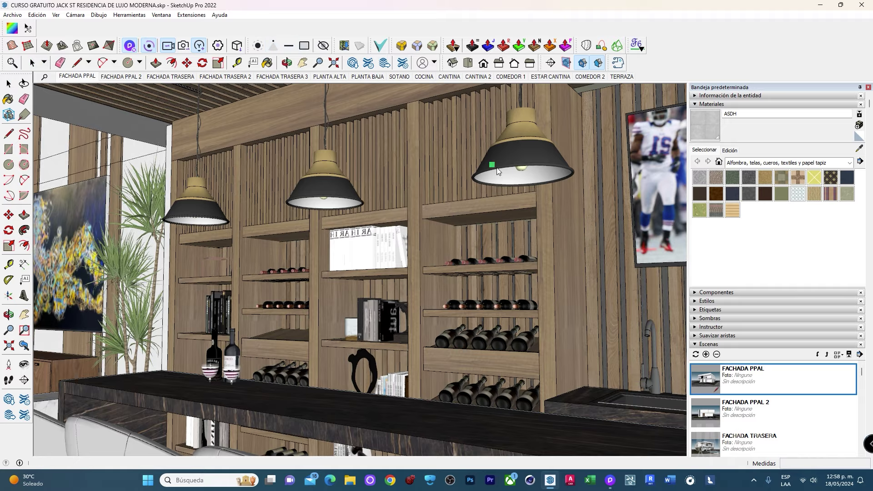
- Select the right pendant lamp above the shelves and zoom in on it
right_click(522, 166)
left_click(560, 4)
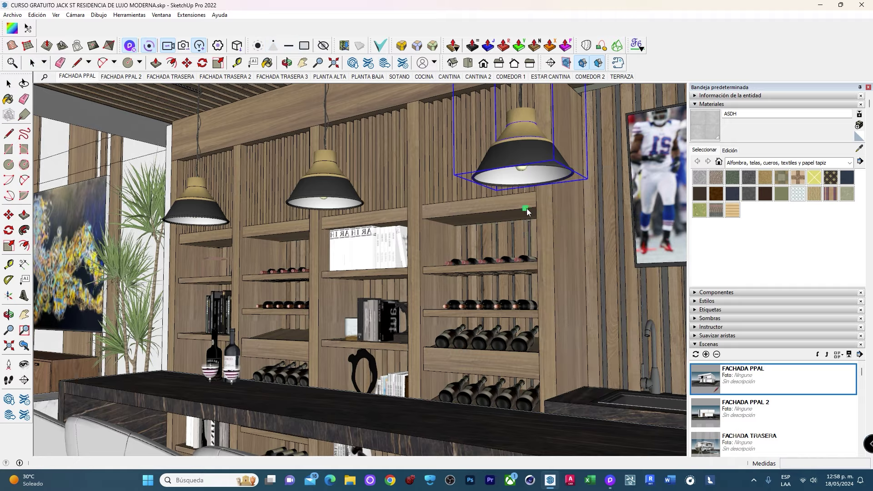
key("e")
middle_click_drag(528, 174, 520, 142)
key("space")
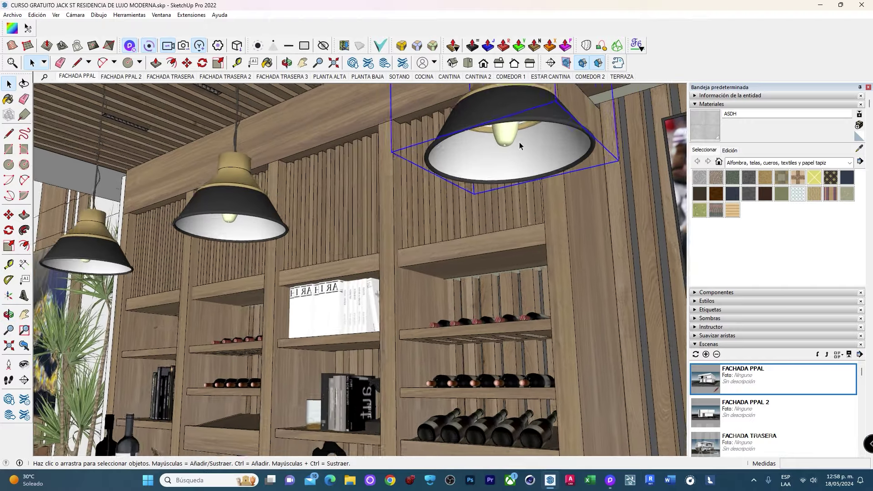
scroll(519, 142, "up", 3)
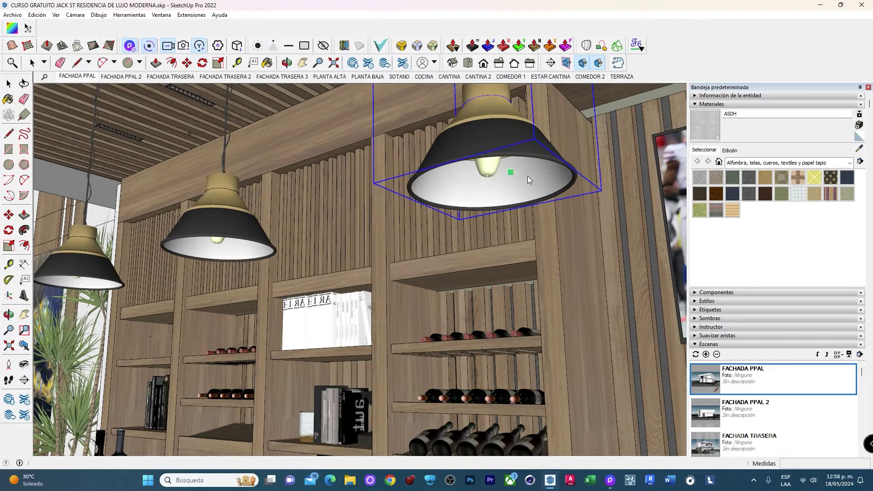
- Place a LiveSync spotlight at the lamp bulb with its cone pointing down
left_click(485, 175)
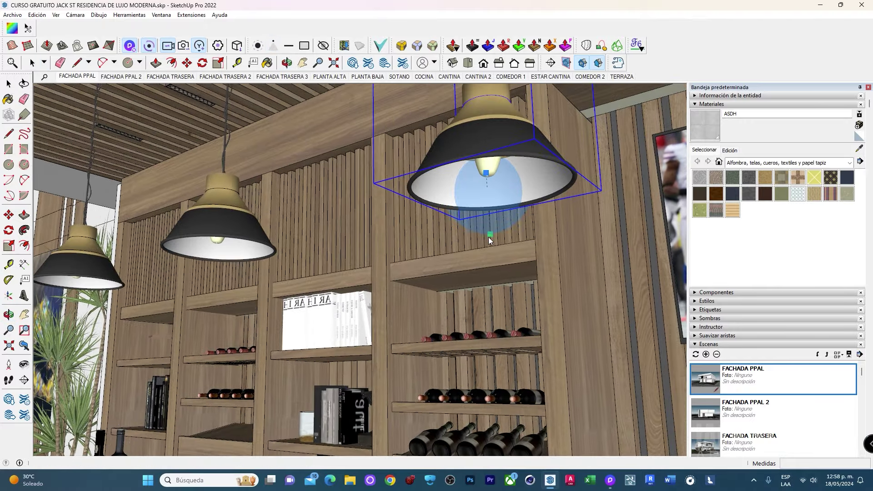
left_click(488, 272)
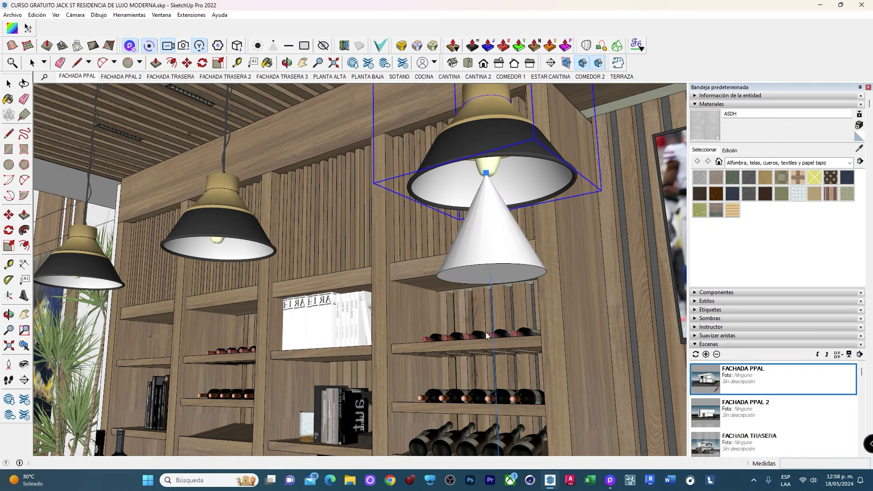
mouse_move(489, 272)
middle_mouse_down()
mouse_move(459, 277)
mouse_move(473, 190)
middle_mouse_up()
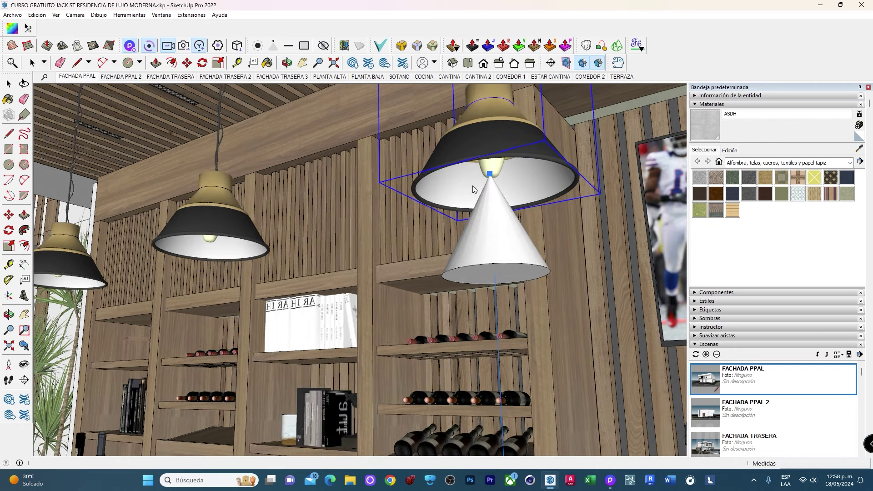
double_click(406, 13)
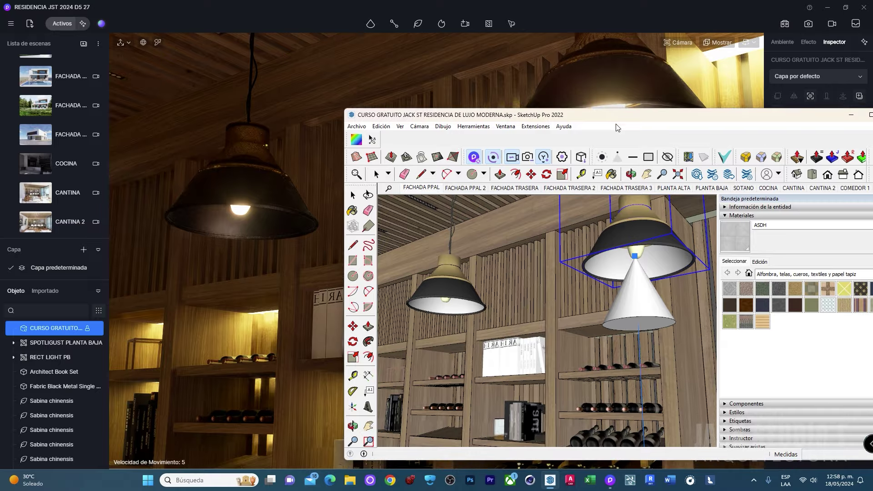
- Select the new cone light, checking the LiveSync settings, and pick it in D5
mouse_move(594, 290)
middle_mouse_down()
mouse_move(524, 280)
mouse_move(504, 326)
middle_mouse_up()
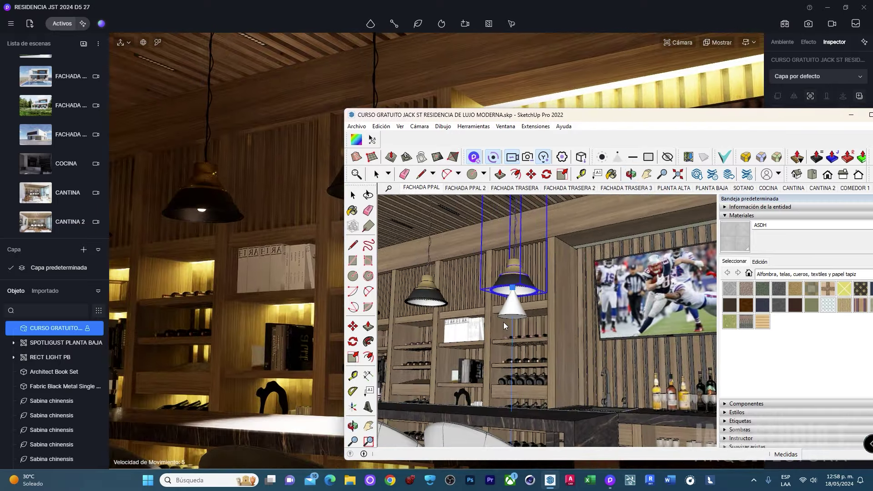
left_click(504, 325)
left_click(544, 157)
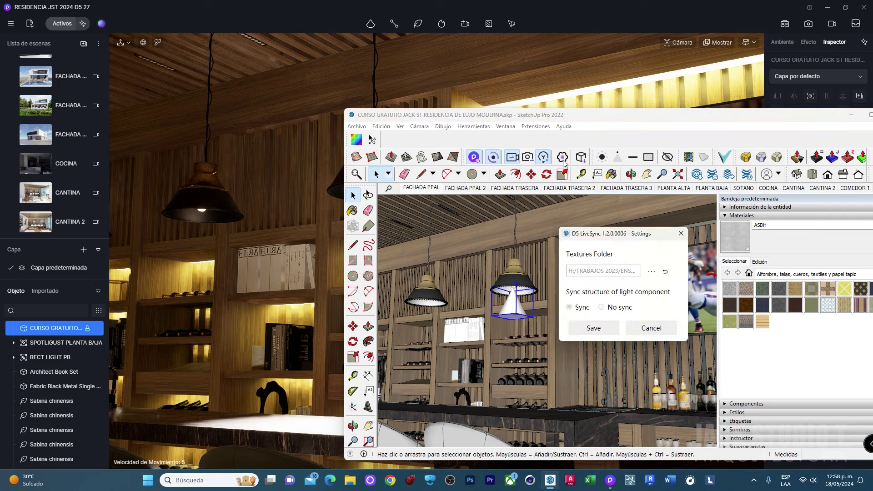
key("Escape")
middle_click_drag(513, 310, 493, 305)
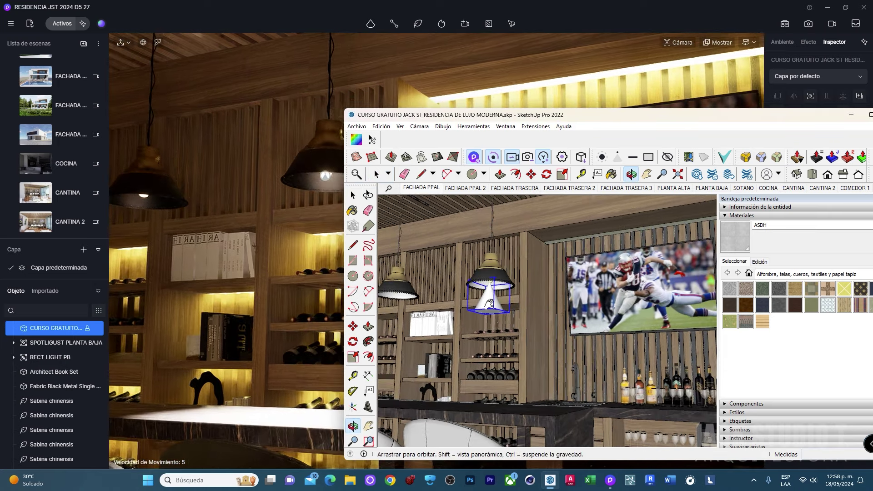
left_click(325, 178)
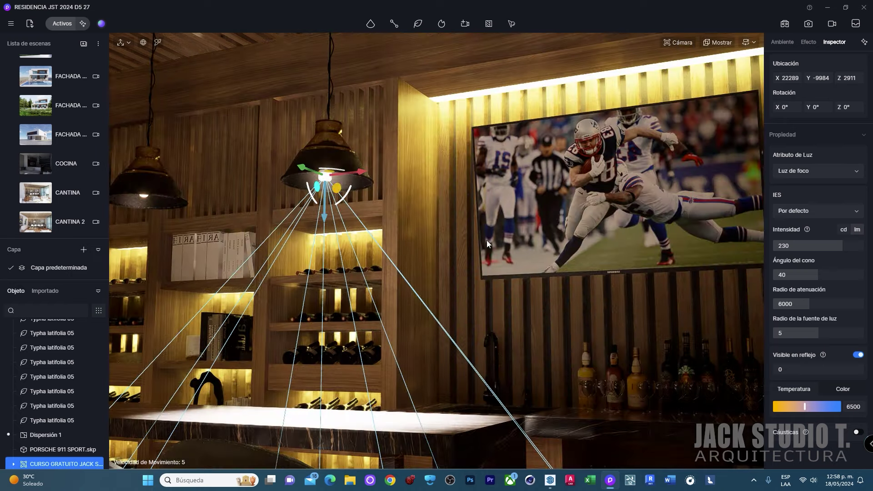
- Set the spotlight to a 37.7° cone angle, 5600 K and intensity 10
left_click_drag(813, 272, 810, 273)
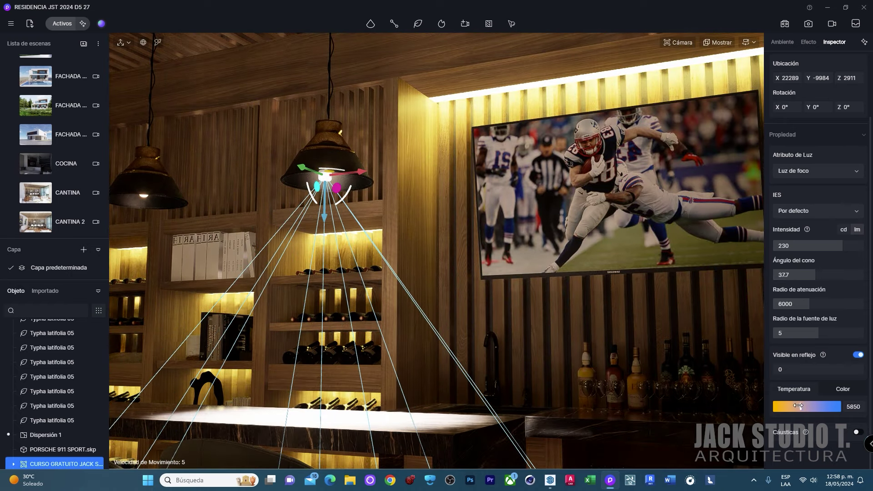
left_click_drag(798, 405, 799, 405)
left_click(789, 246)
type("10")
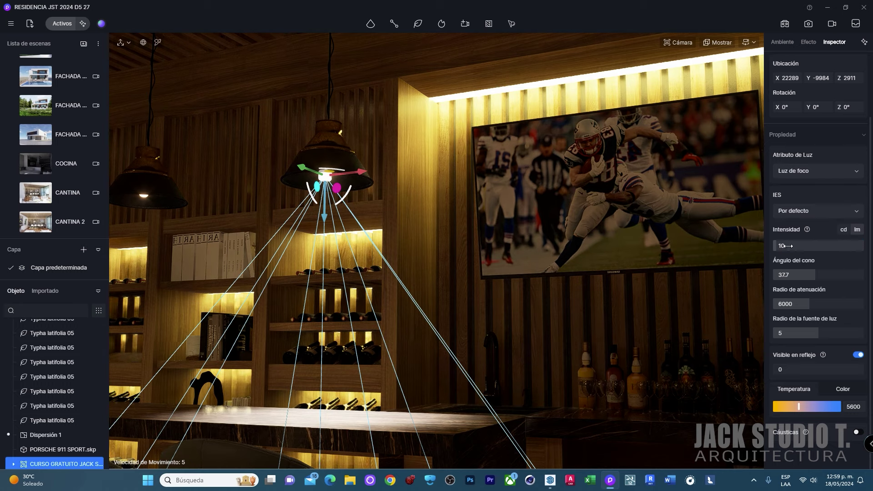
key("Return")
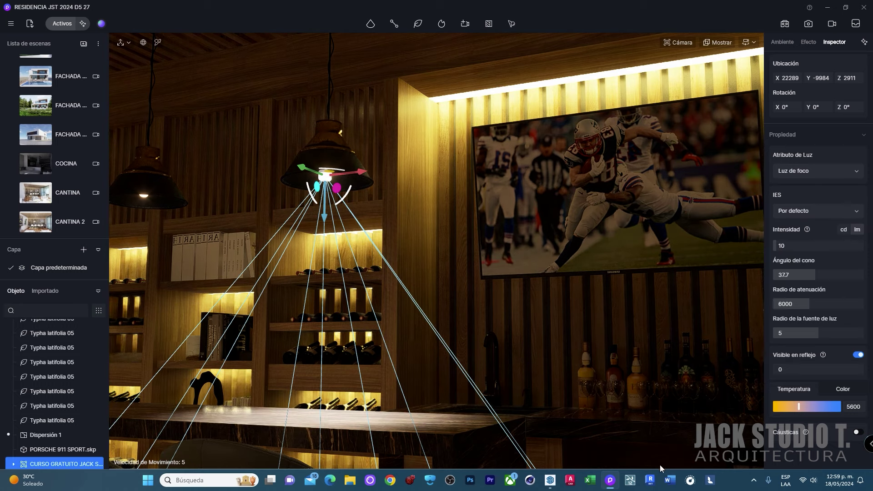
left_click(556, 481)
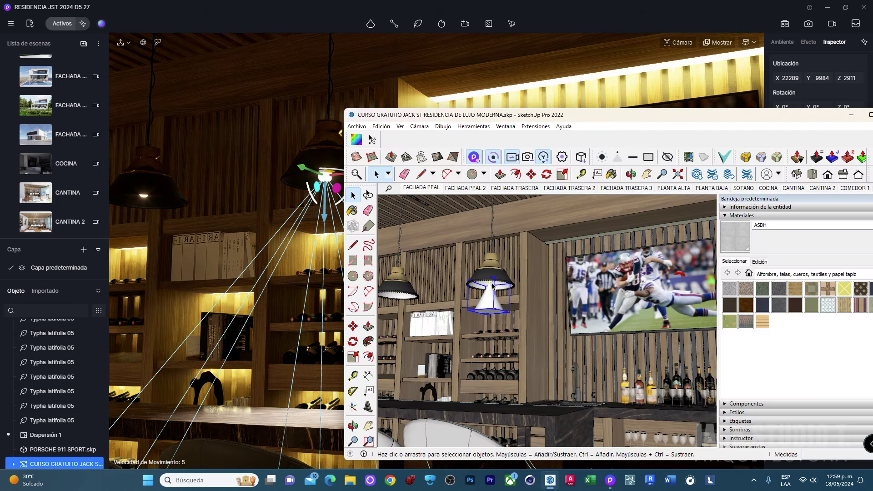
- Copy the cone light under the middle pendant lamp, then maximize and zoom out
key("m")
left_click(491, 267, "ctrl")
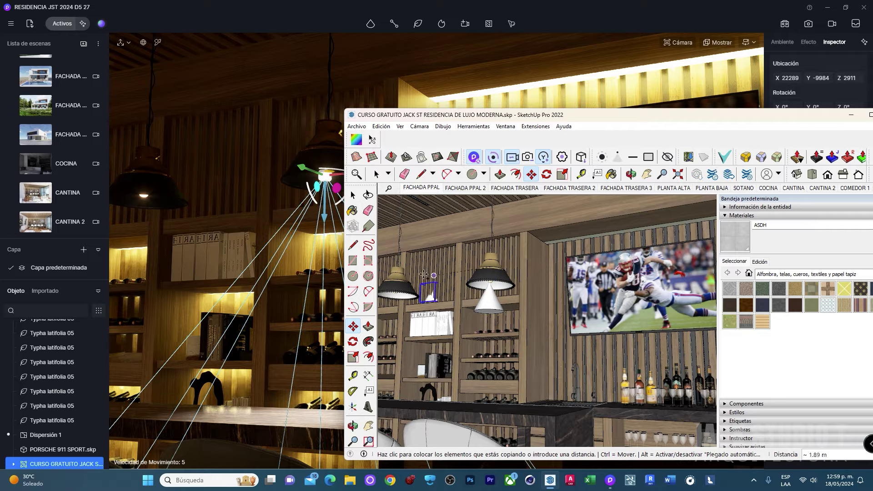
left_click(395, 279)
key("space")
scroll(396, 295, "up", 3)
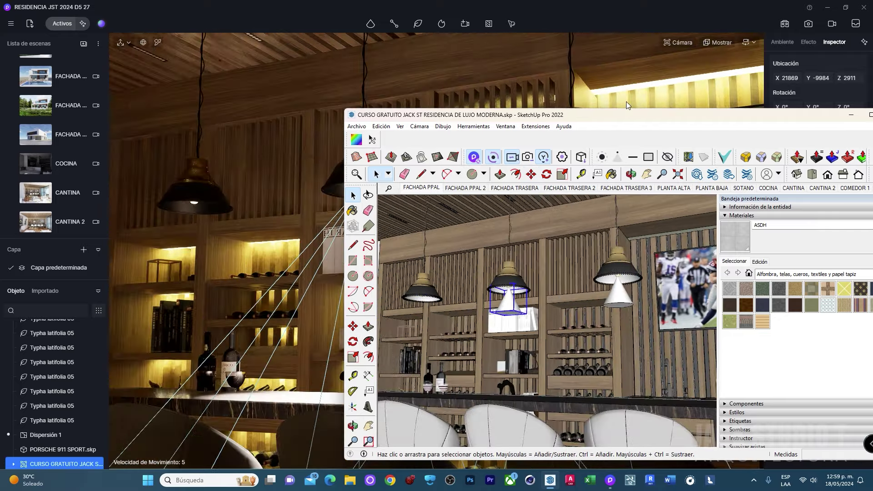
double_click(455, 115)
scroll(300, 244, "down", 2)
middle_click_drag(301, 243, 430, 229, "shift")
scroll(451, 227, "up", 2)
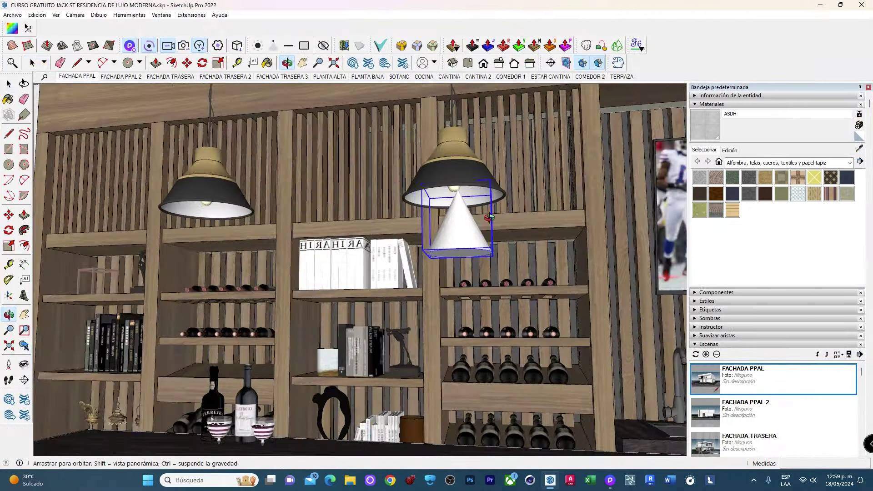
- Ctrl-copy the cone light under the left pendant lamp
key("m")
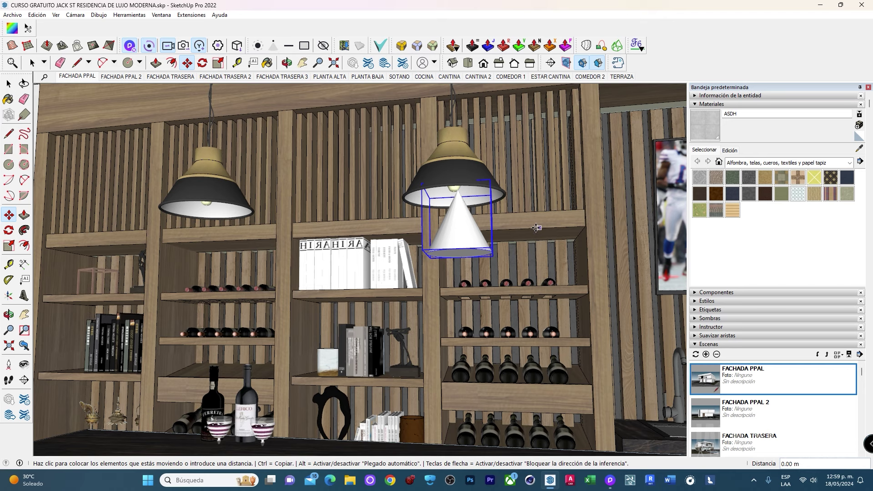
key("ctrl")
left_click(448, 141)
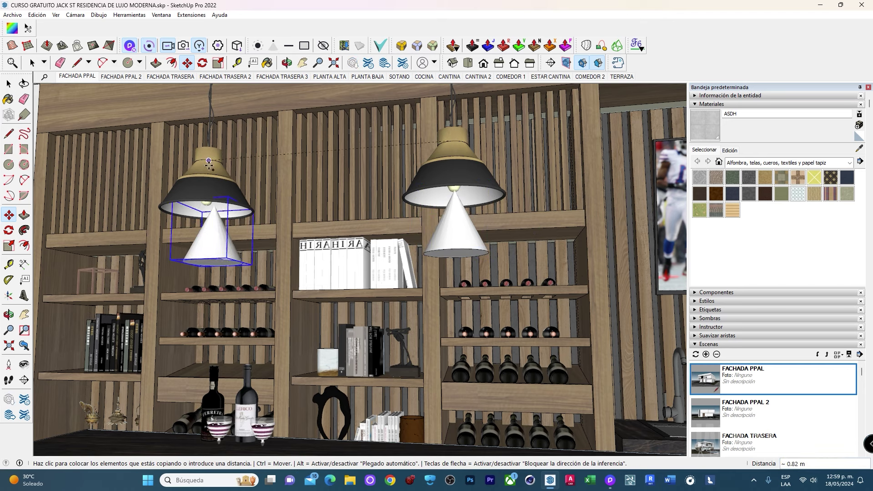
left_click(314, 208)
scroll(314, 208, "down", 2)
scroll(364, 227, "down", 2)
key("space")
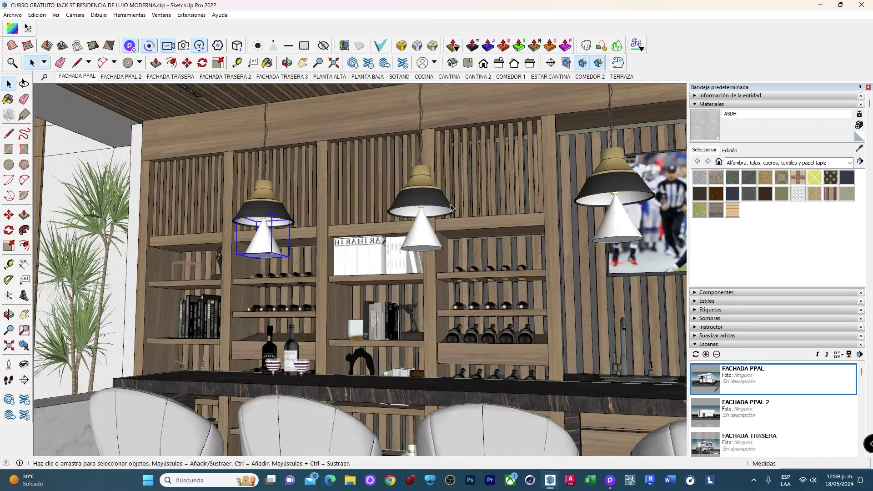
middle_click_drag(429, 129, 455, 82)
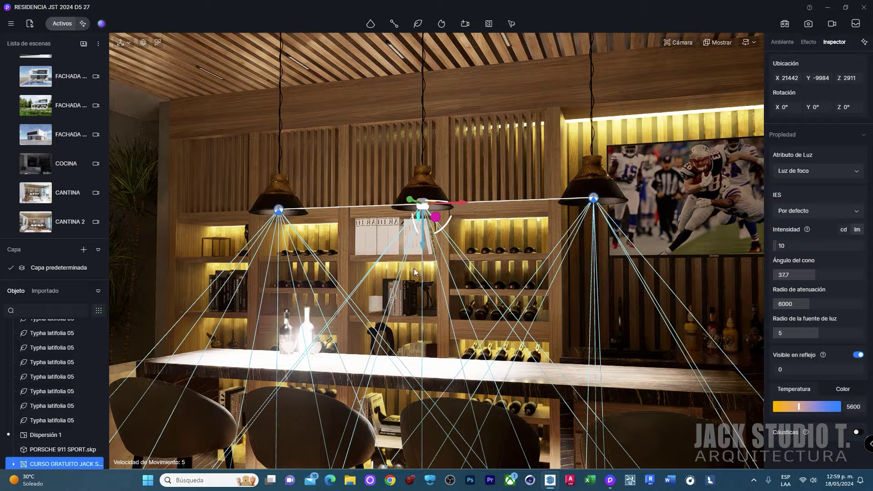
- Look up at the bar and select the three pendant spotlights
right_click_drag(414, 268, 363, 219)
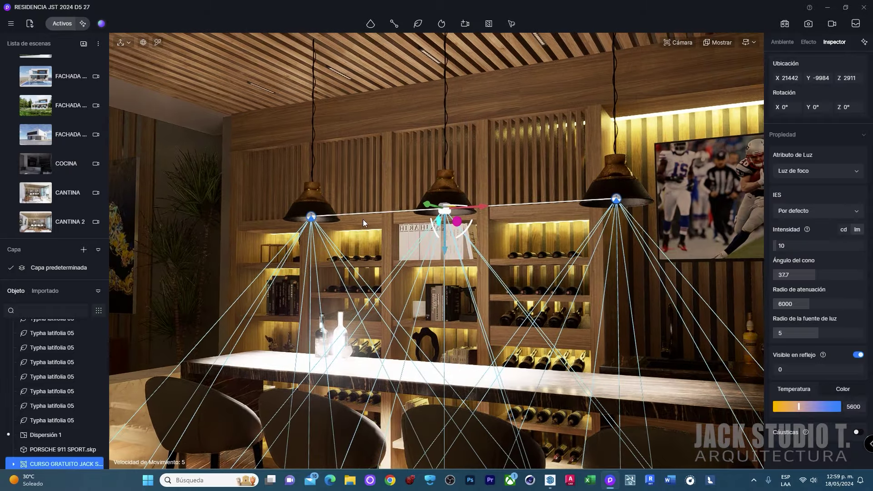
middle_click_drag(363, 219, 290, 234)
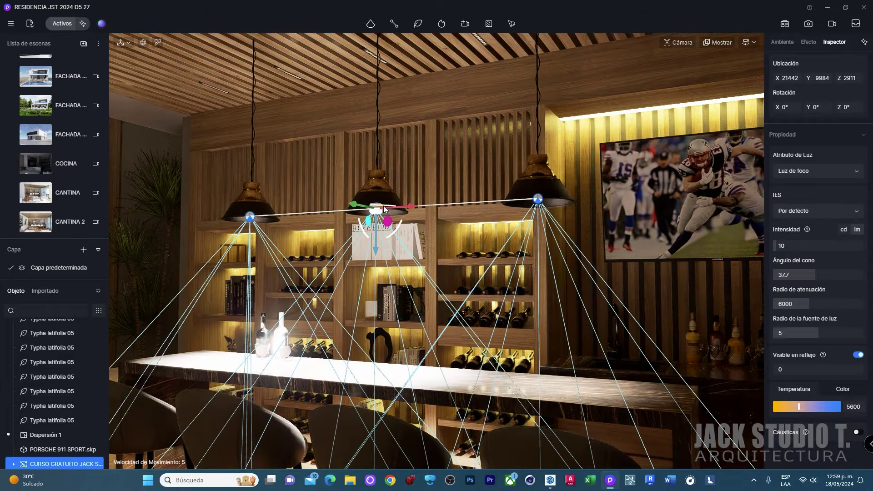
left_click(545, 198)
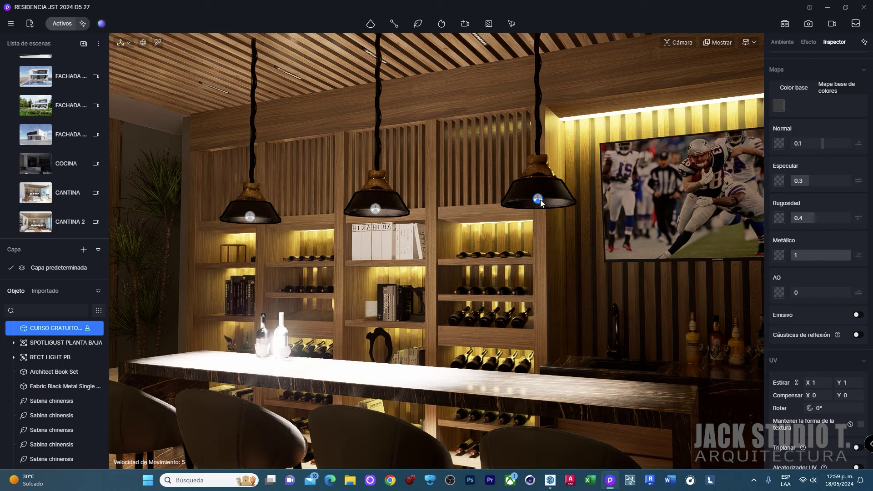
left_click(539, 200)
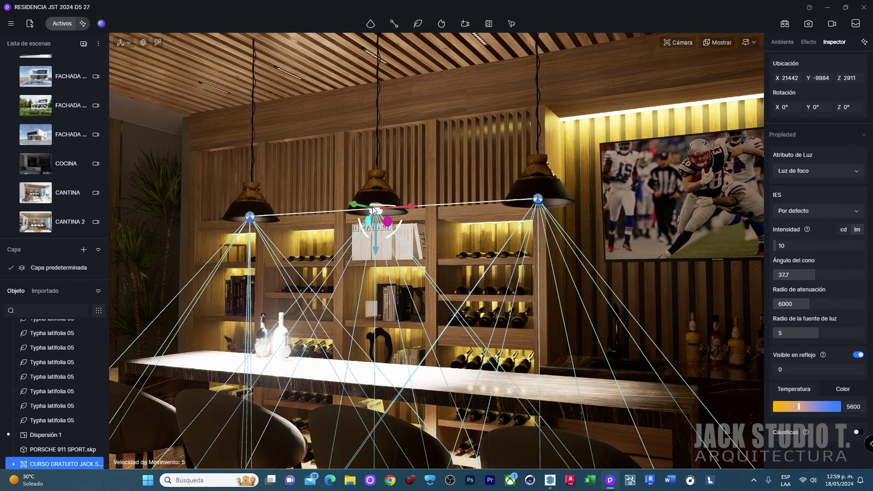
key("e")
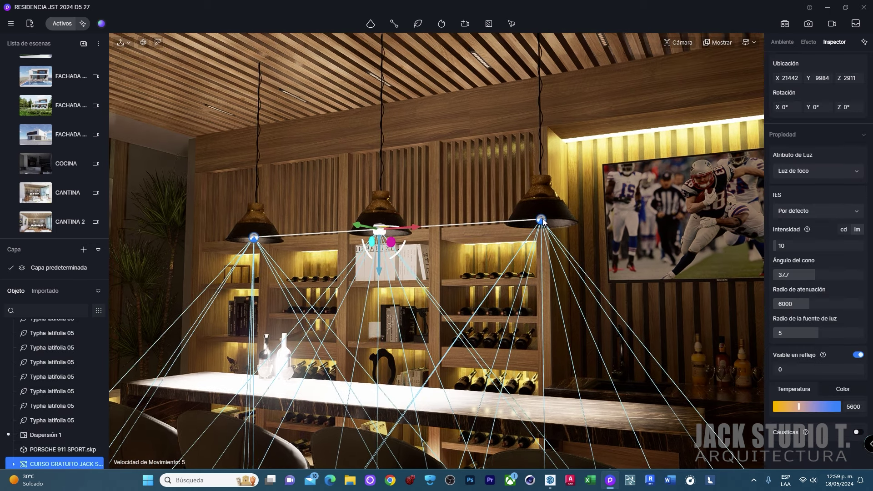
double_click(542, 220)
left_click(377, 233)
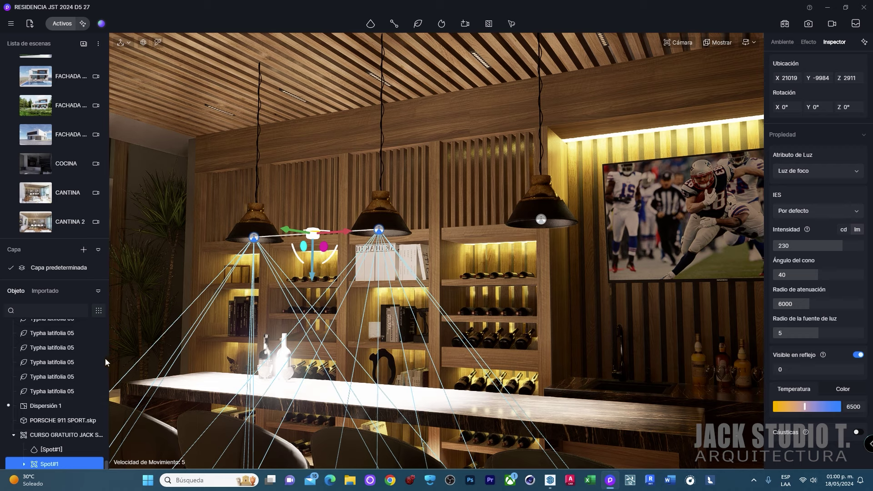
left_click(377, 243)
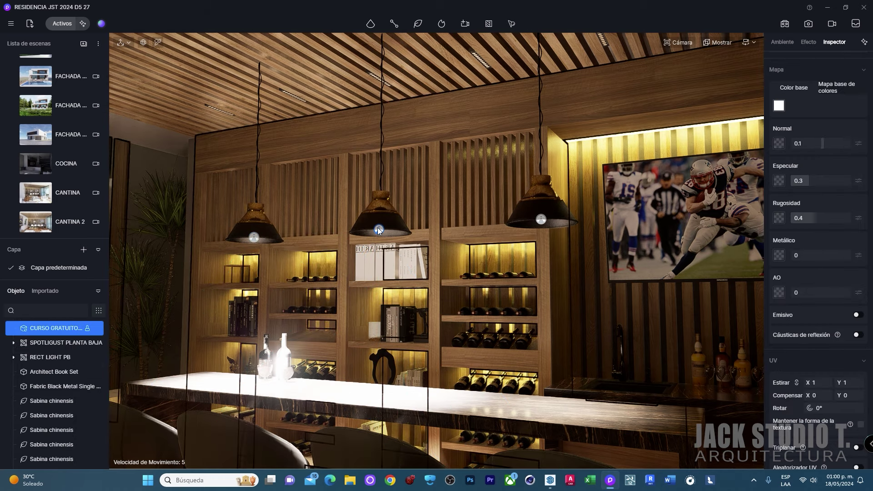
left_click(379, 231)
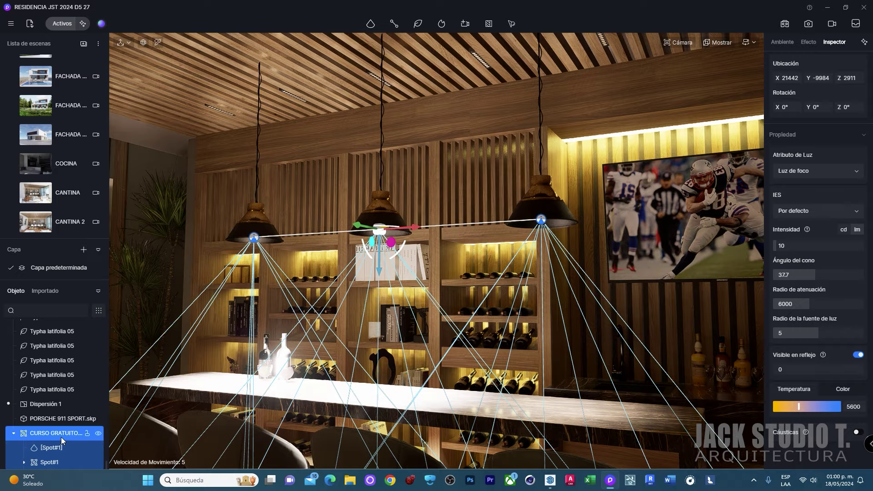
double_click(53, 433)
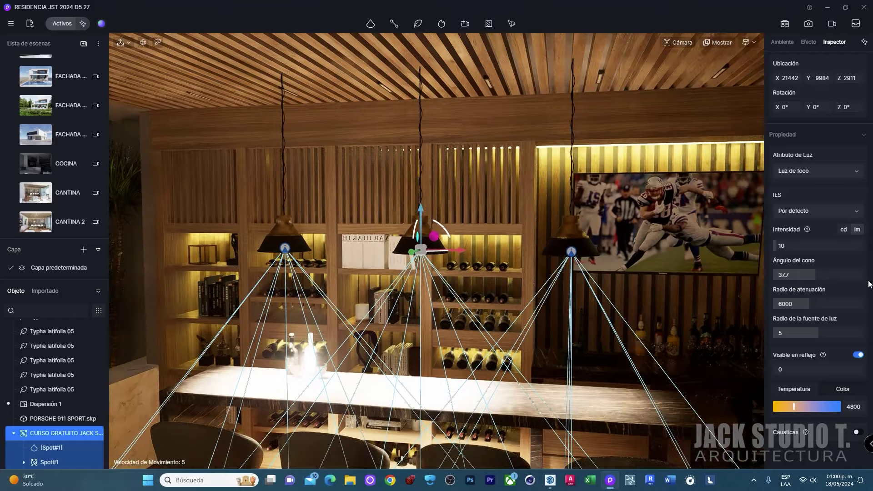
- Lower the pendant spotlights' Intensidad to 4
left_click_drag(783, 247, 769, 248)
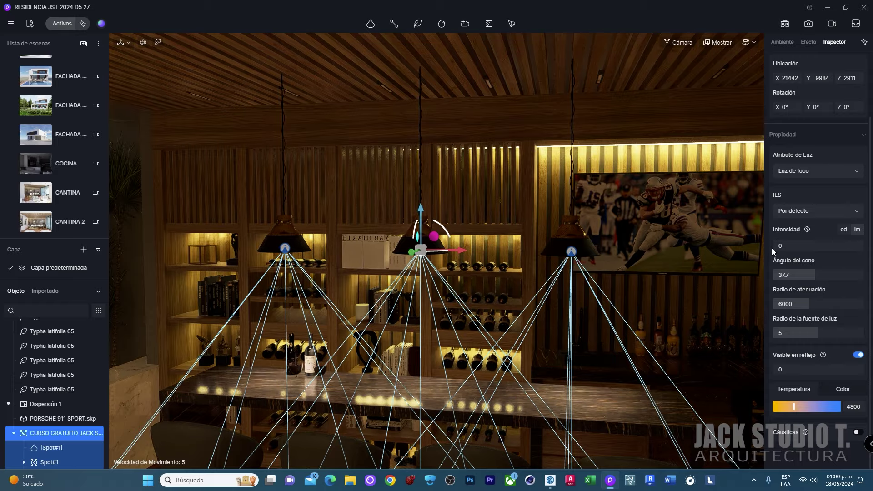
left_click(781, 245)
type("4")
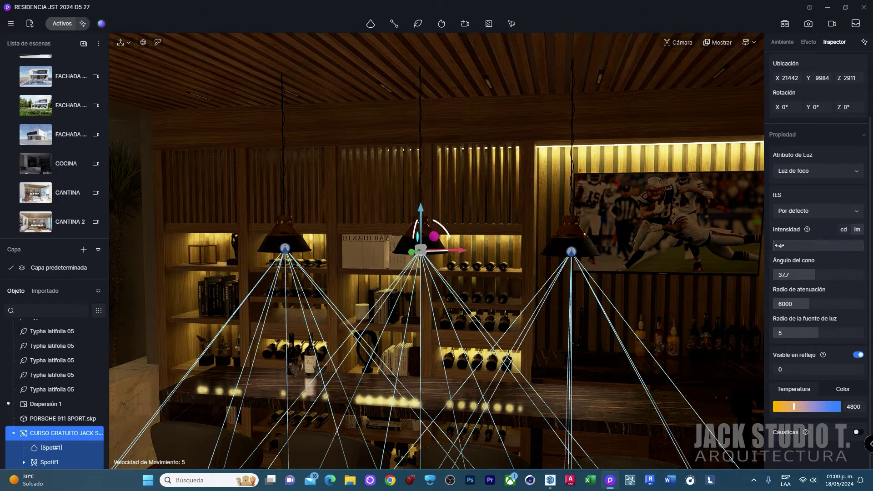
key("Return")
middle_click_drag(364, 304, 411, 272)
scroll(419, 256, "down", 5)
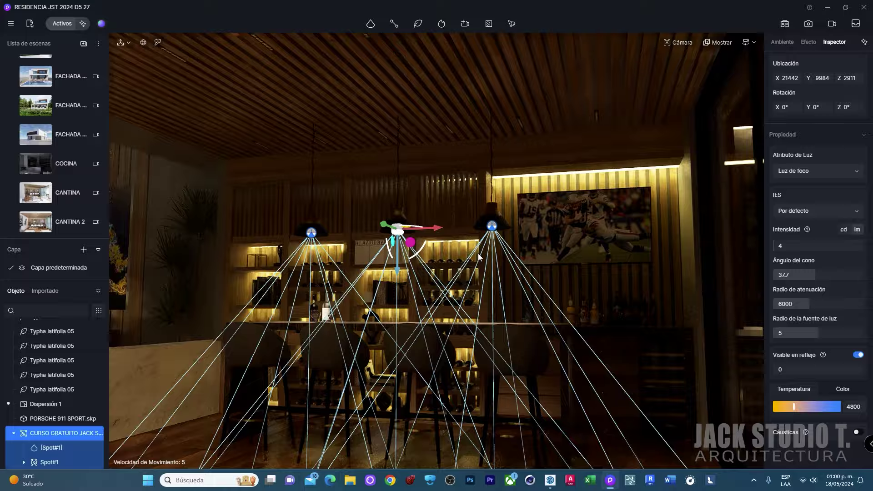
right_click_drag(478, 253, 361, 87)
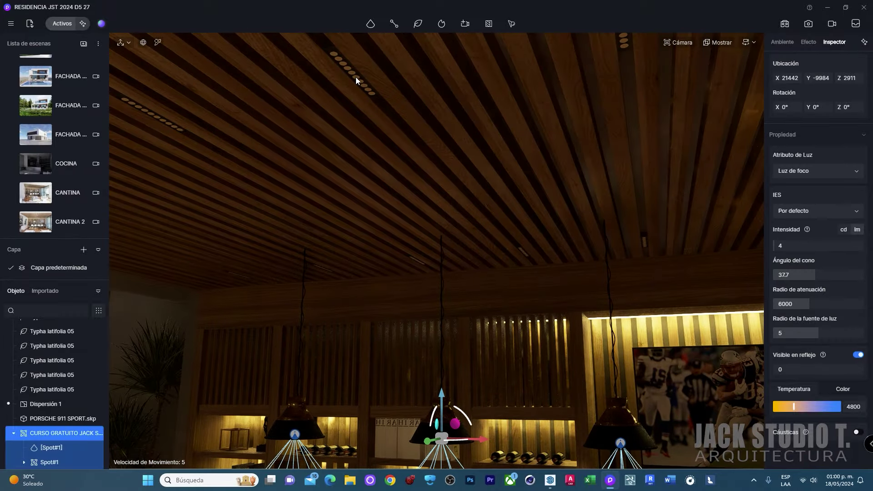
- Turn on Emisivo for the ceiling model so its light strips glow
left_click(356, 78)
key("Escape")
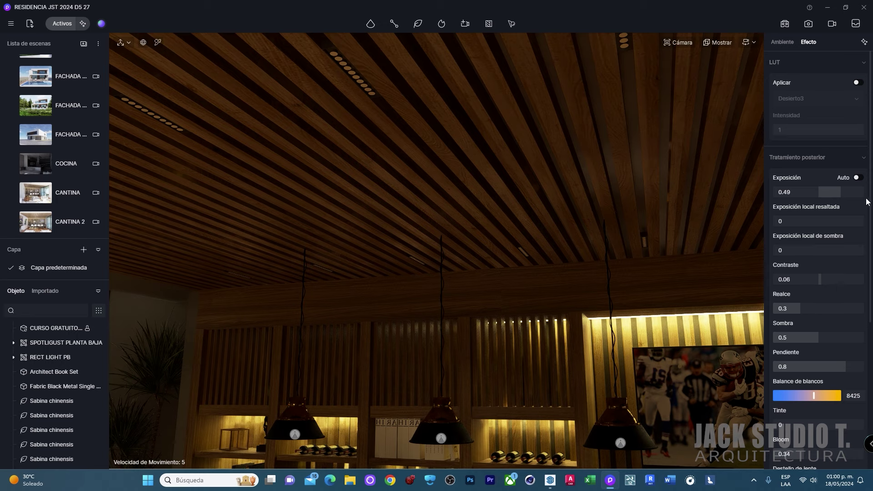
left_click(334, 55)
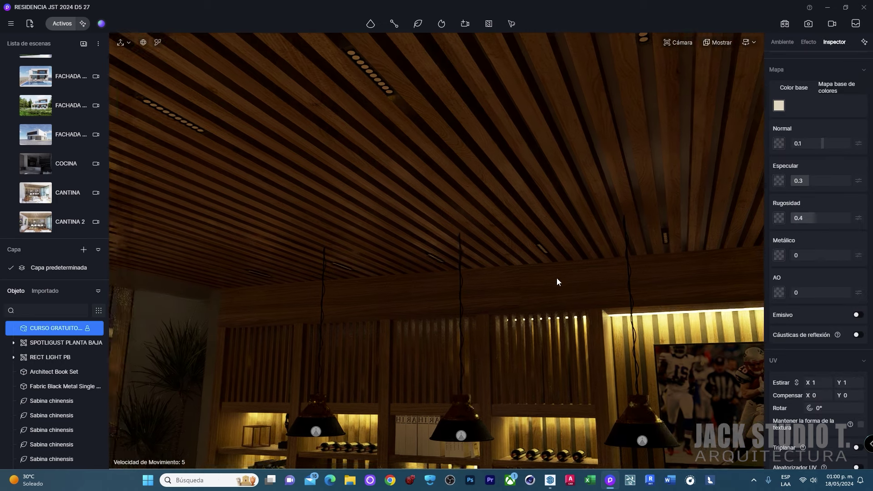
right_click_drag(557, 278, 549, 266)
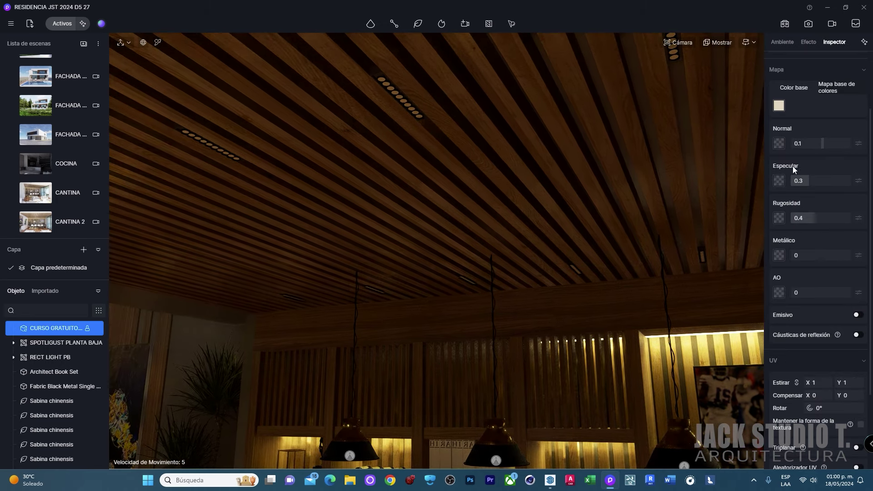
left_click(858, 316)
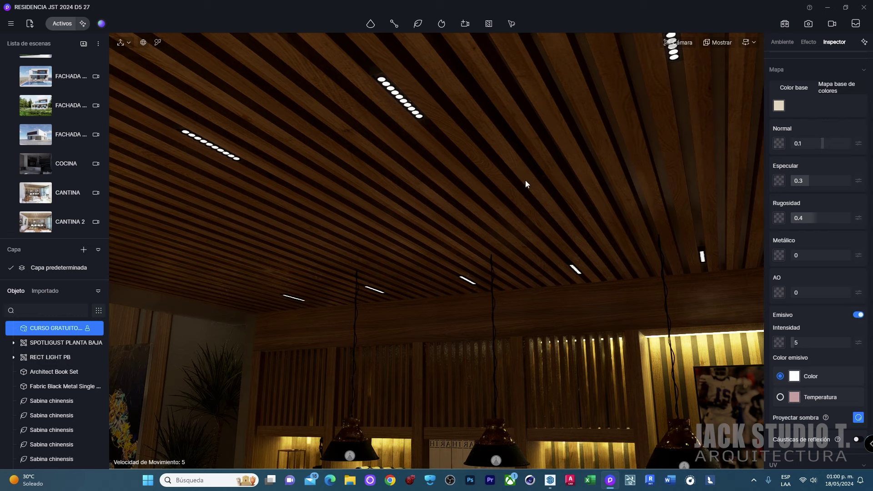
key("Escape")
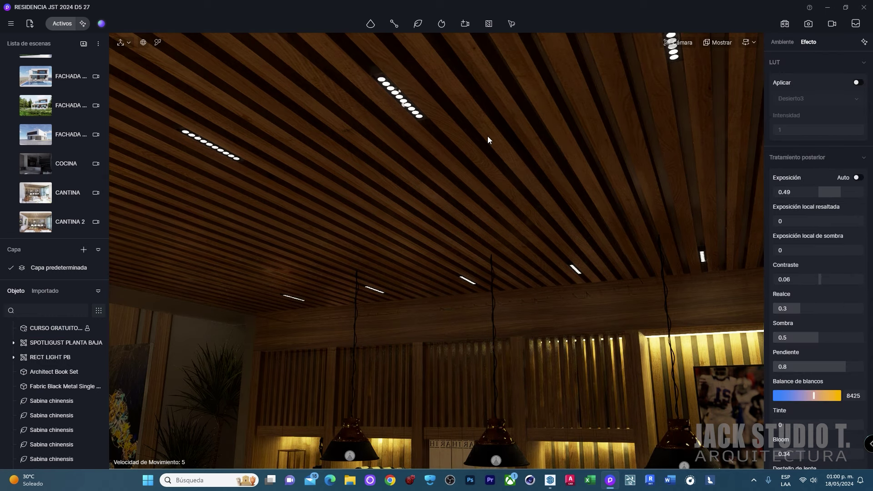
- Give the strip material a warm beige glow (H 34, S 37) at intensity 12
left_click(506, 146)
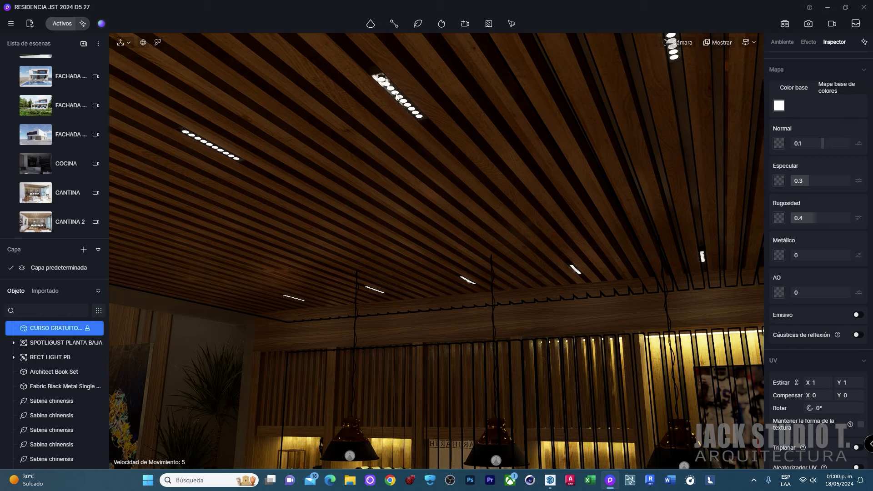
scroll(811, 332, "down", 2)
scroll(809, 361, "down", 2)
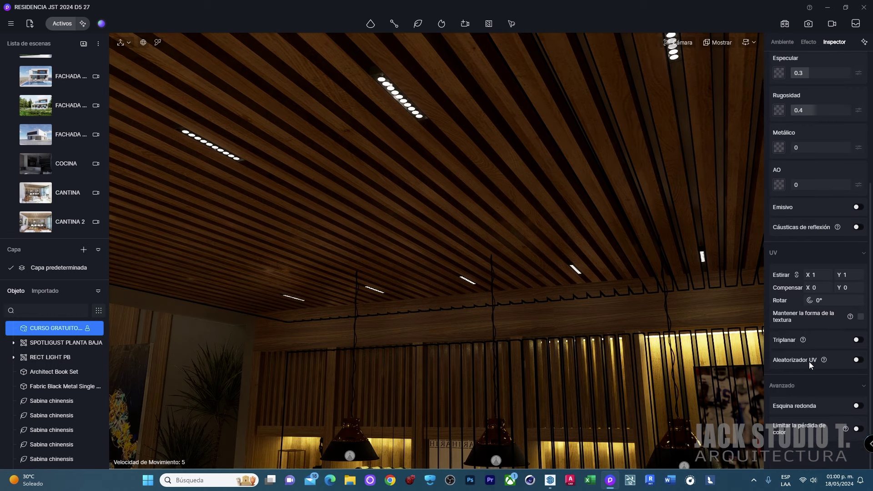
scroll(818, 350, "up", 6)
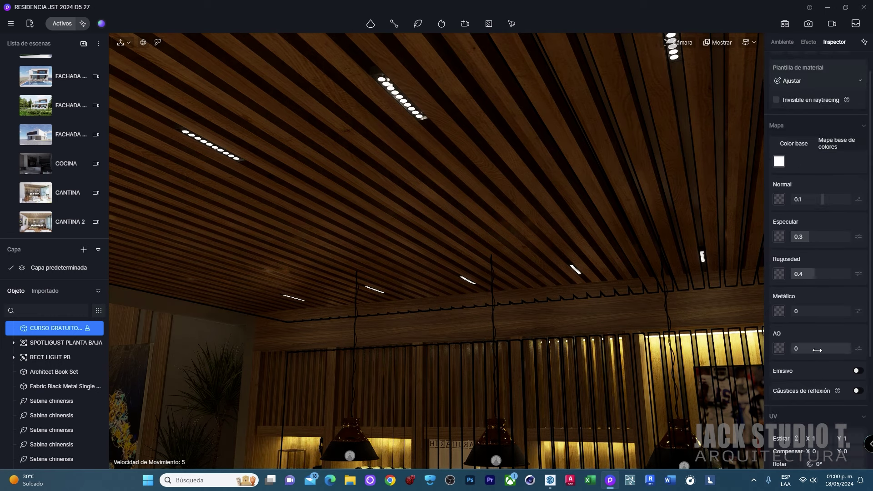
left_click(387, 86)
scroll(807, 452, "down", 3)
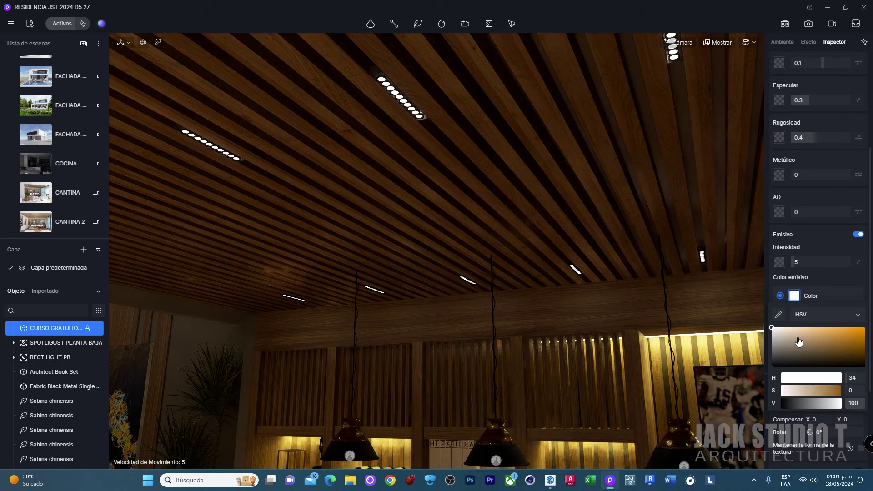
left_click(790, 379)
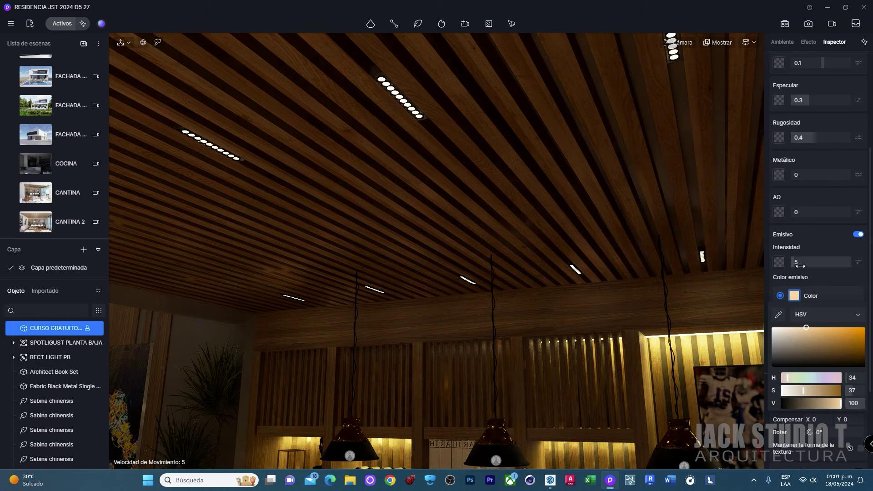
mouse_move(800, 266)
left_mouse_down()
mouse_move(810, 264)
mouse_move(800, 264)
left_mouse_up()
right_click_drag(471, 259, 477, 329)
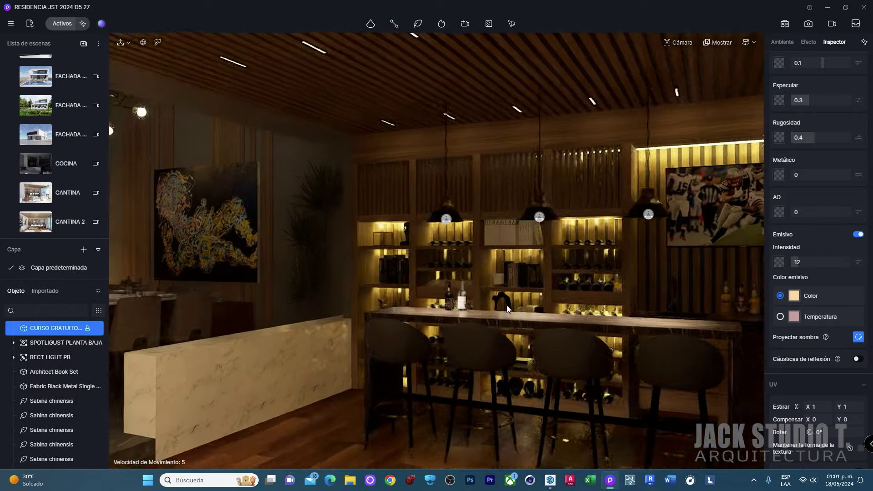
mouse_move(507, 305)
right_mouse_down()
mouse_move(490, 310)
mouse_move(429, 289)
right_mouse_up()
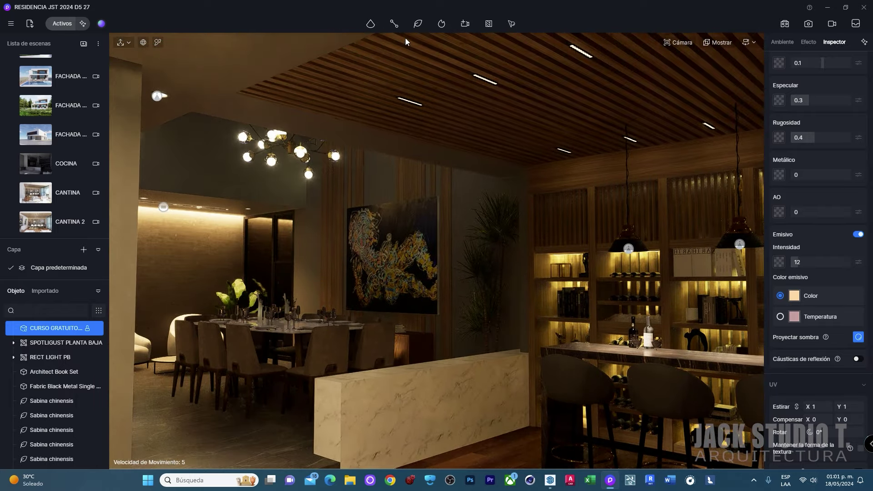
- Choose Luz de tira from the light types and face the kitchen ceiling cove
left_click(371, 23)
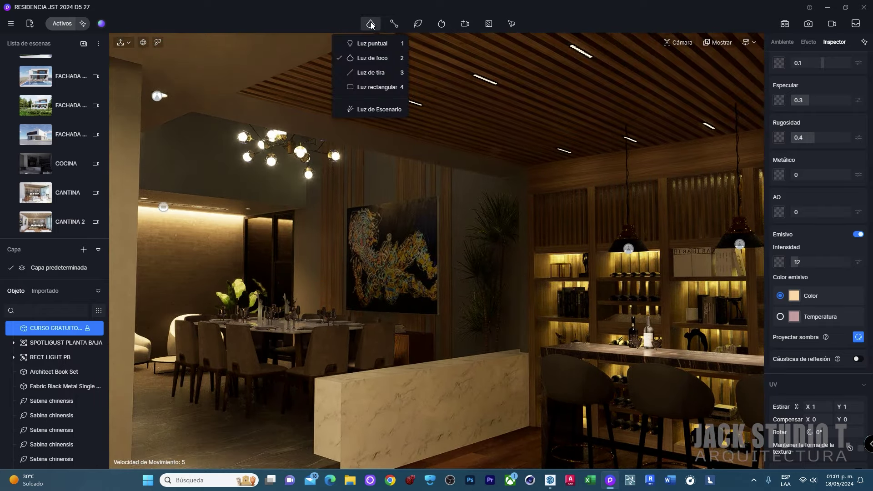
left_click(361, 72)
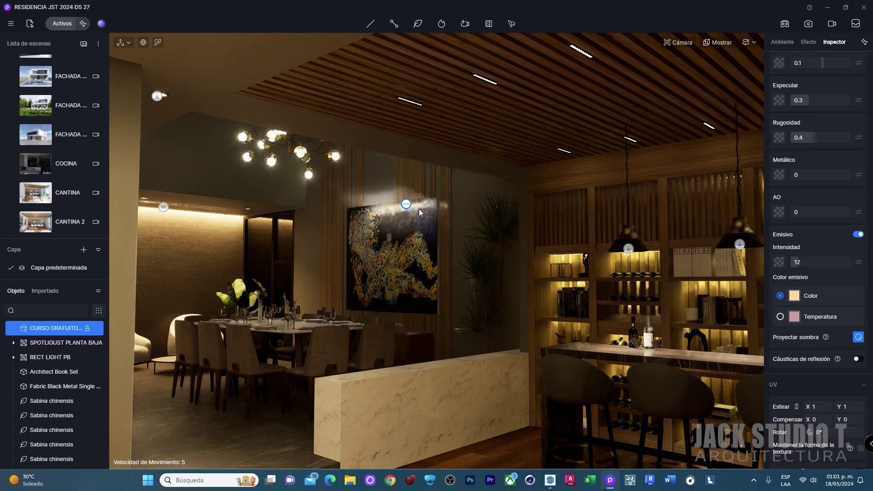
right_click_drag(415, 251, 320, 268)
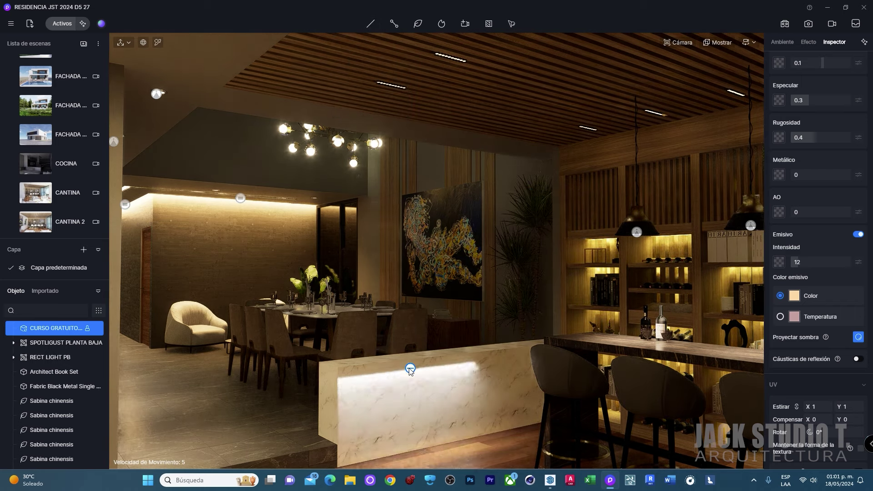
right_click_drag(443, 379, 400, 373)
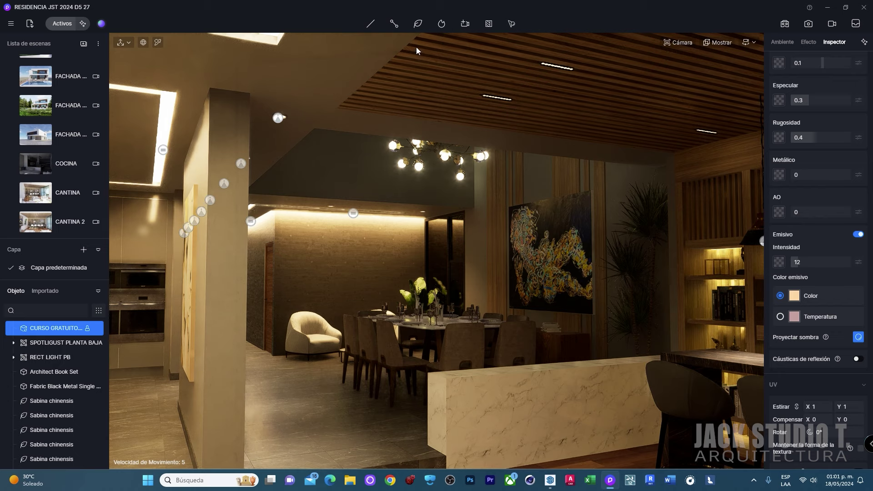
mouse_move(370, 23)
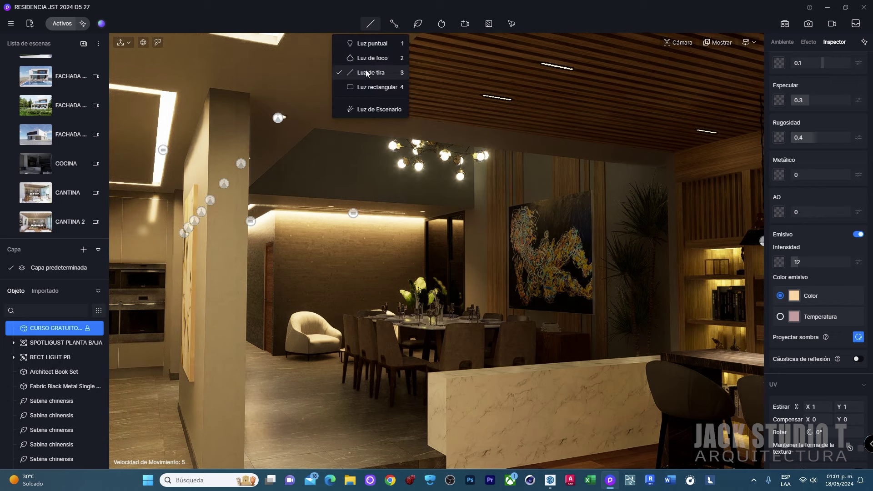
mouse_move(340, 204)
right_mouse_down()
mouse_move(359, 88)
mouse_move(522, 179)
right_mouse_up()
- Place a strip light on the kitchen ceiling and nudge it toward the light slot
left_click(524, 187)
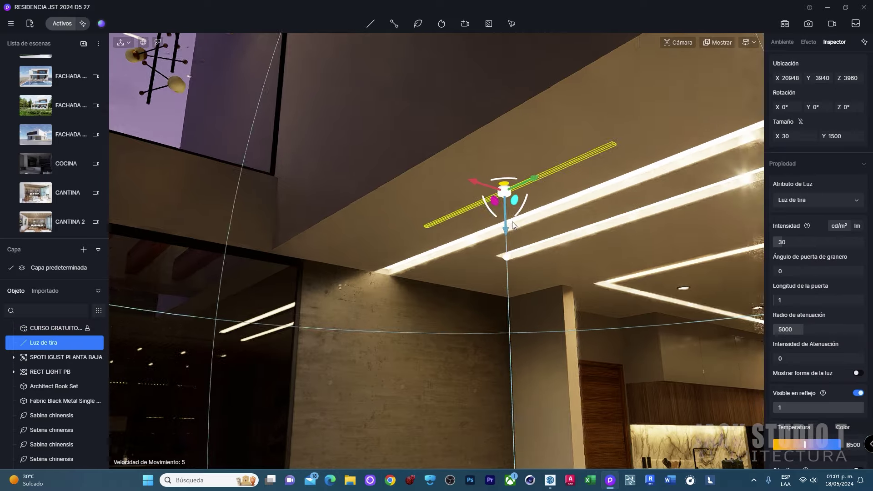
middle_click_drag(512, 222, 386, 235)
left_click_drag(382, 235, 376, 246)
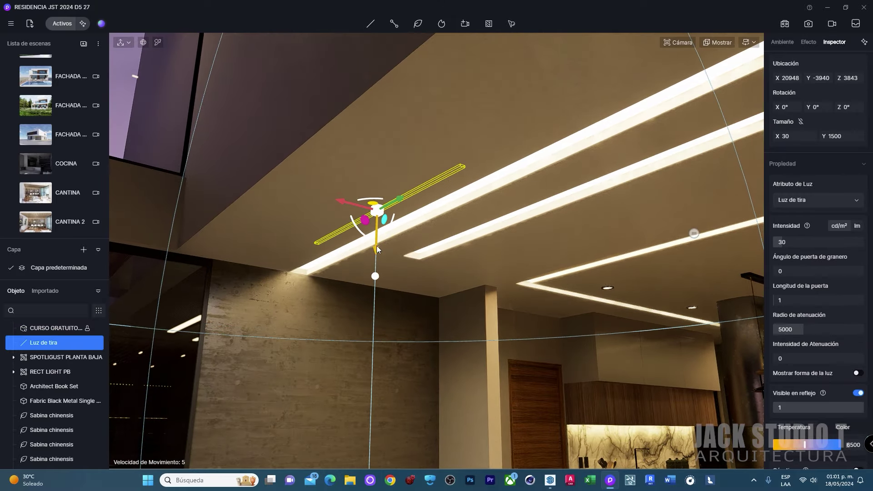
right_click_drag(377, 245, 241, 210)
left_click_drag(242, 210, 299, 211)
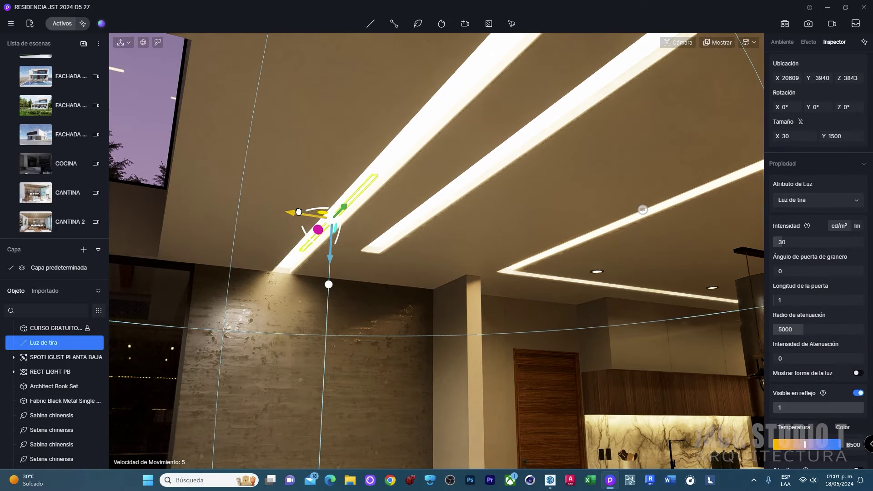
left_click_drag(331, 261, 332, 249)
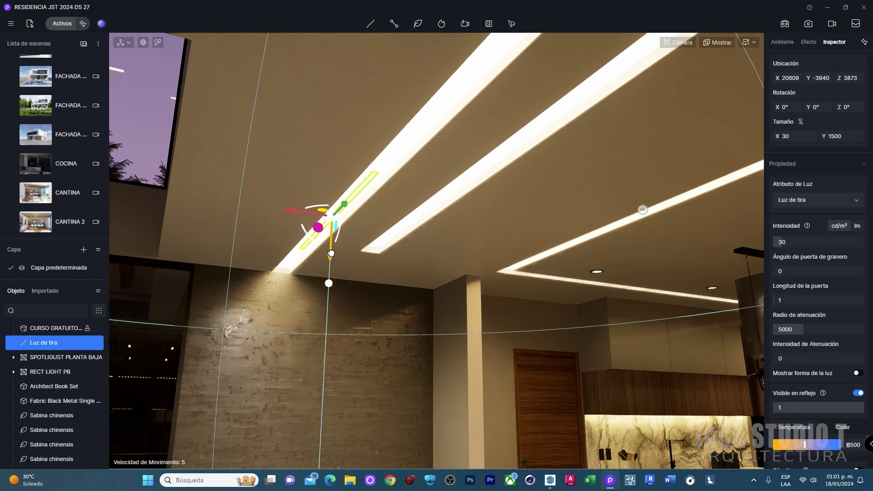
right_click_drag(332, 249, 277, 230)
left_click_drag(205, 205, 217, 207)
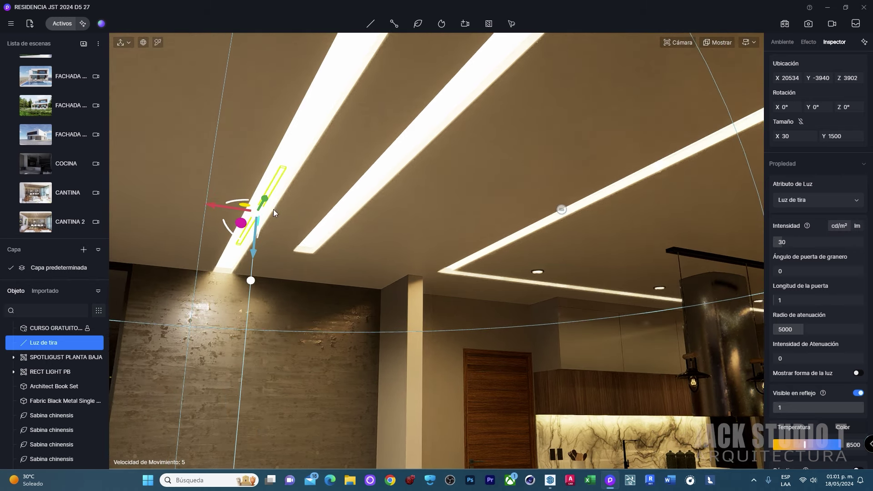
mouse_move(274, 209)
right_mouse_down()
mouse_move(472, 209)
mouse_move(361, 179)
mouse_move(482, 249)
mouse_move(364, 253)
right_mouse_up()
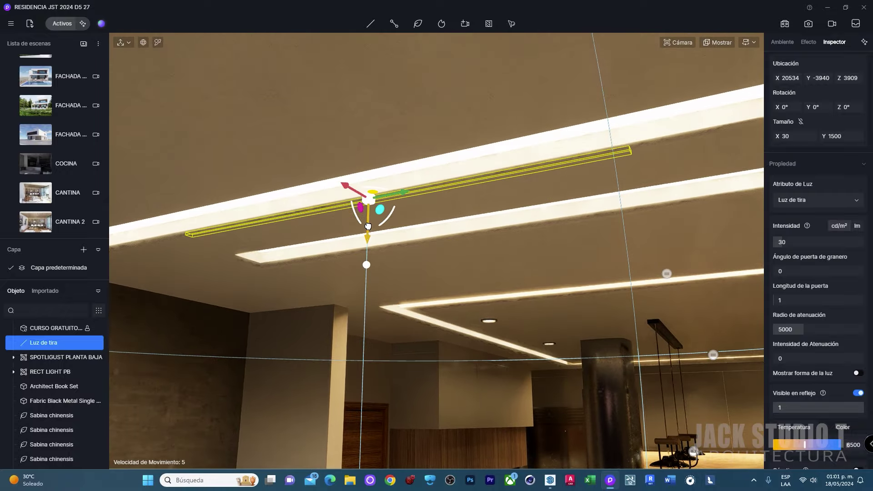
- Drop the strip light into the cove slot and stretch it to 2964 long
mouse_move(368, 227)
left_mouse_down()
mouse_move(322, 327)
mouse_move(344, 405)
left_mouse_up()
mouse_move(344, 406)
right_mouse_down()
mouse_move(381, 345)
mouse_move(347, 274)
right_mouse_up()
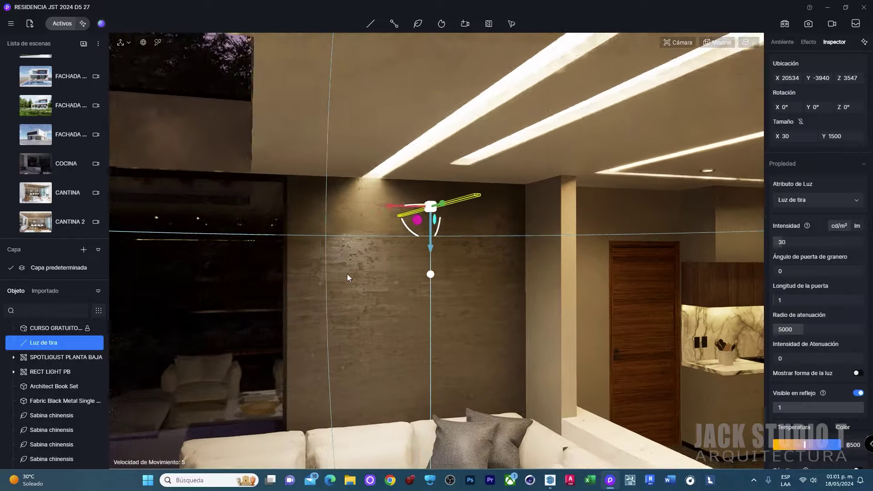
mouse_move(422, 202)
left_mouse_down()
mouse_move(227, 210)
mouse_move(419, 175)
left_mouse_up()
right_click_drag(305, 165, 394, 116)
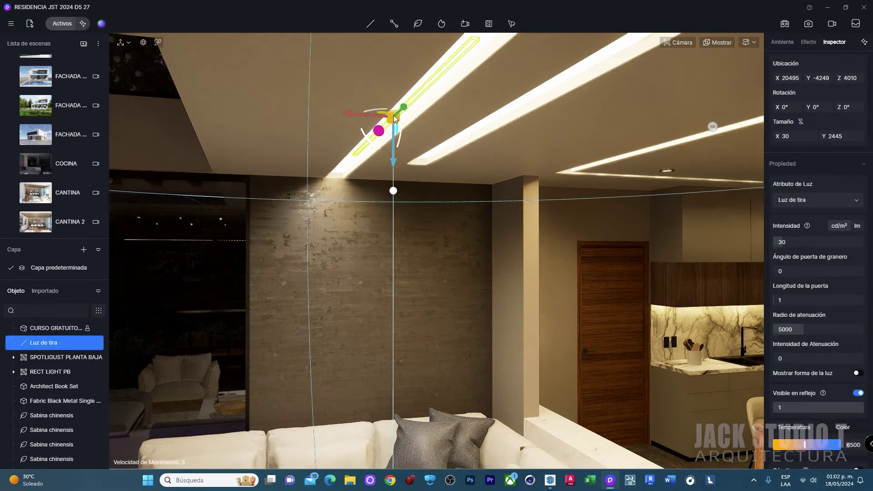
mouse_move(326, 226)
right_mouse_down()
mouse_move(519, 220)
mouse_move(339, 250)
right_mouse_up()
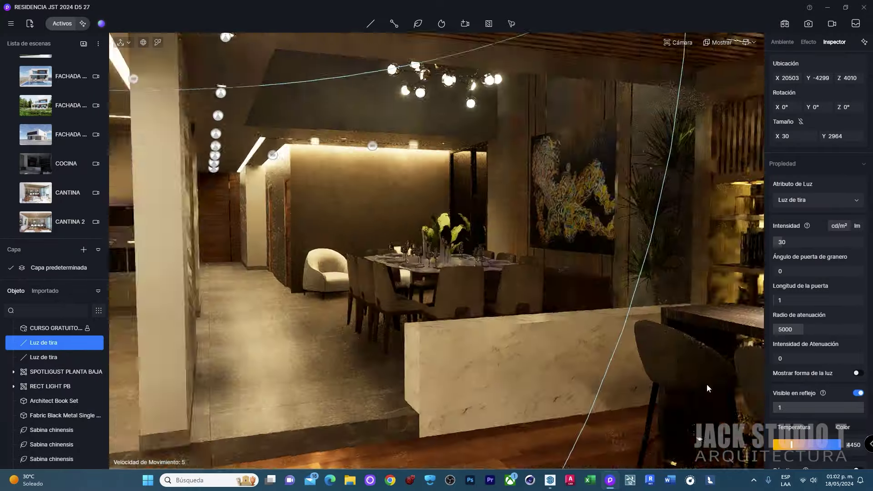
mouse_move(707, 384)
right_mouse_down()
mouse_move(594, 312)
mouse_move(447, 282)
mouse_move(530, 298)
mouse_move(478, 255)
right_mouse_up()
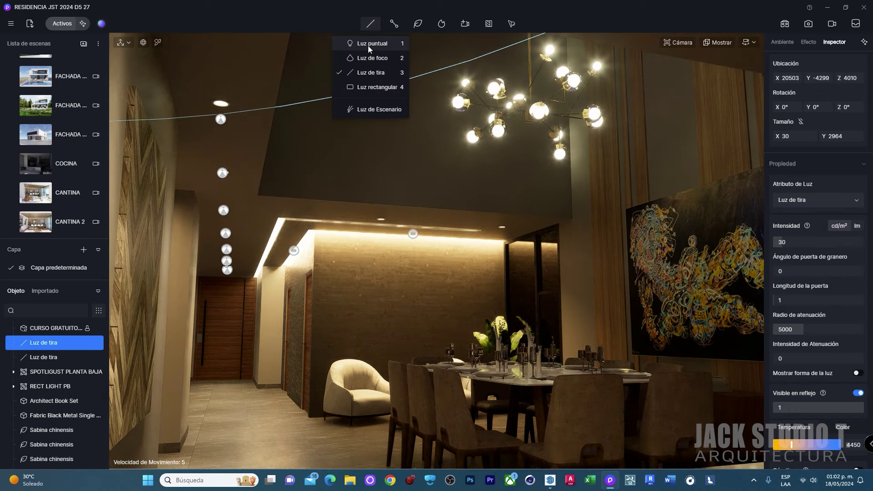
- Zoom in on the dining-room chandelier and place a point light at its centre
left_click(369, 45)
scroll(470, 156, "up", 5)
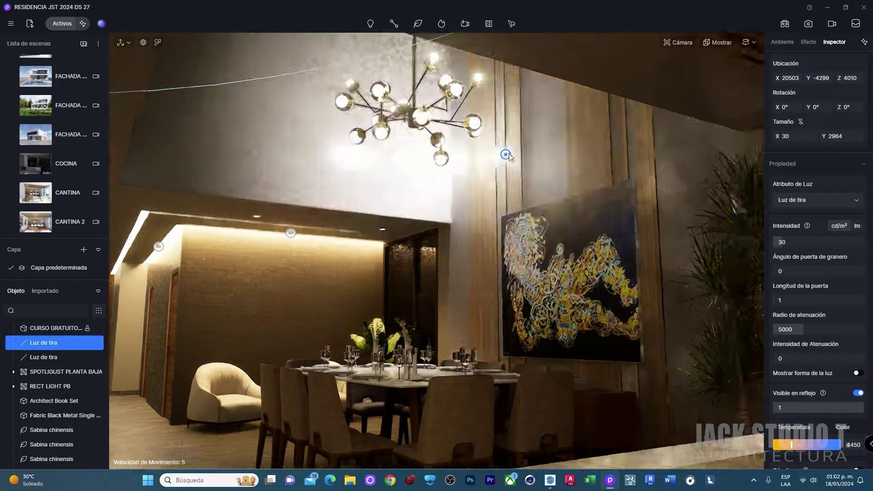
scroll(453, 109, "up", 5)
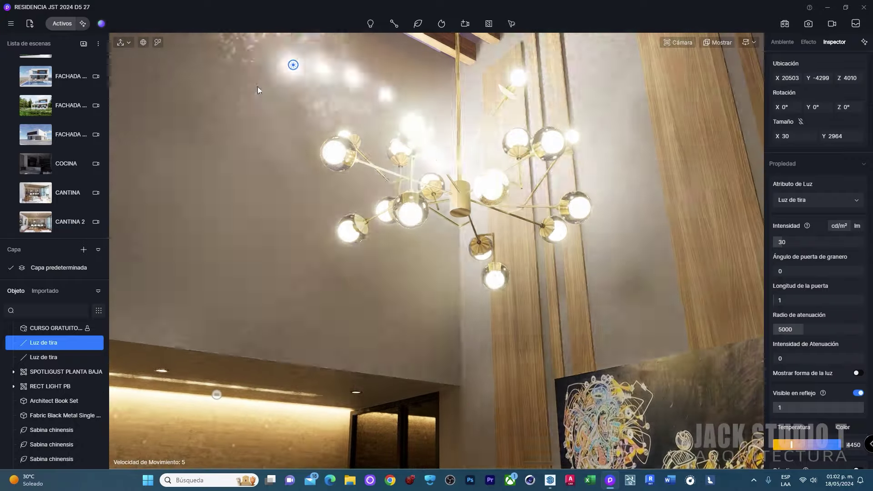
scroll(360, 201, "up", 3)
scroll(359, 201, "down", 5)
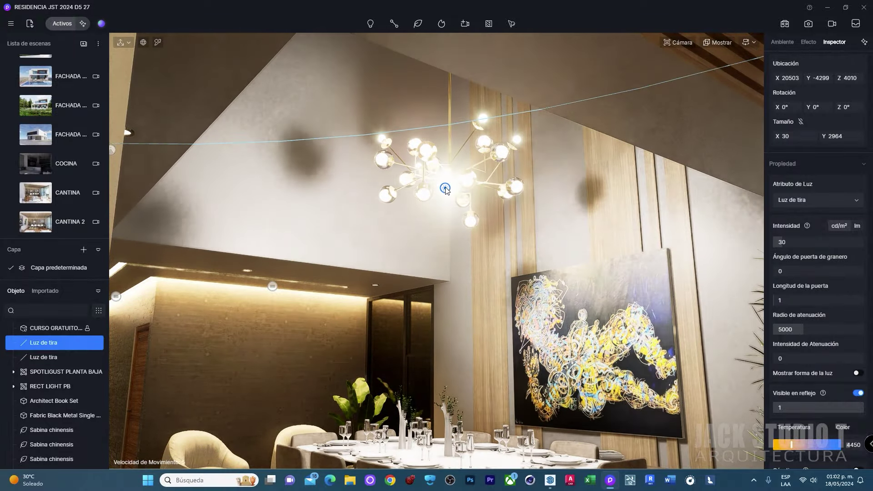
scroll(460, 184, "up", 2)
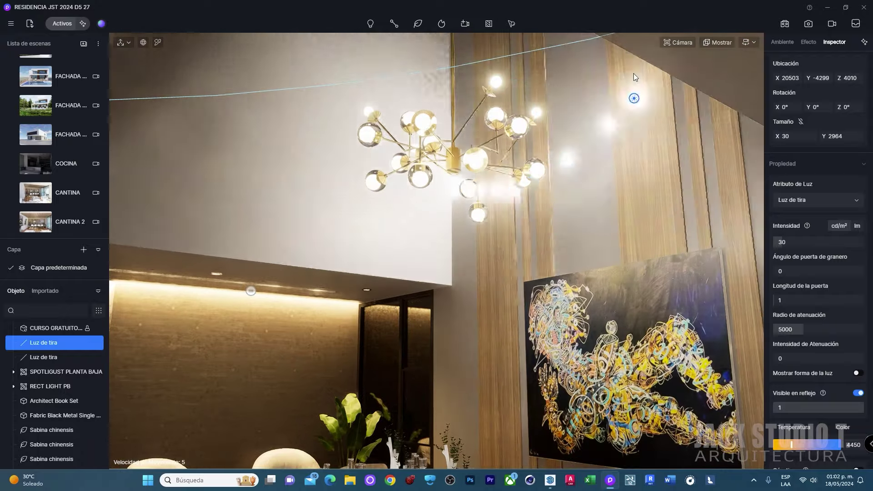
scroll(434, 116, "up", 3)
left_click(436, 114)
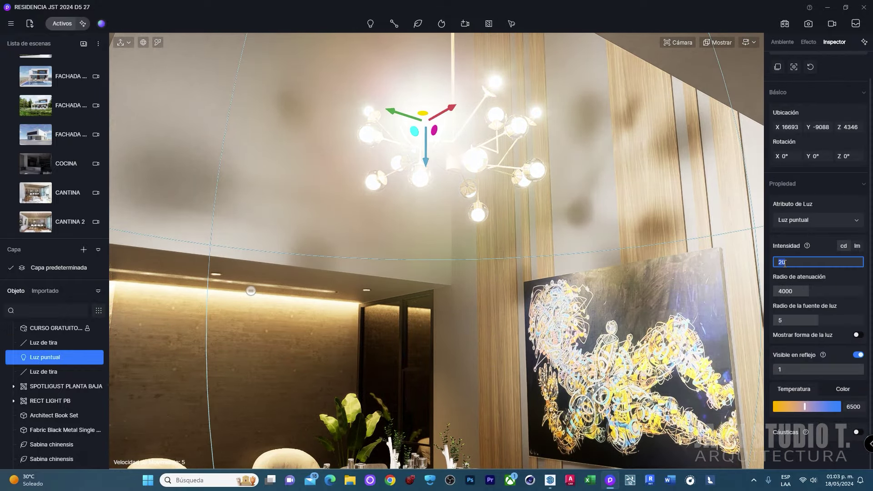
- Lower the point light's intensity to 5 and nudge it within the chandelier
type("5")
key("Return")
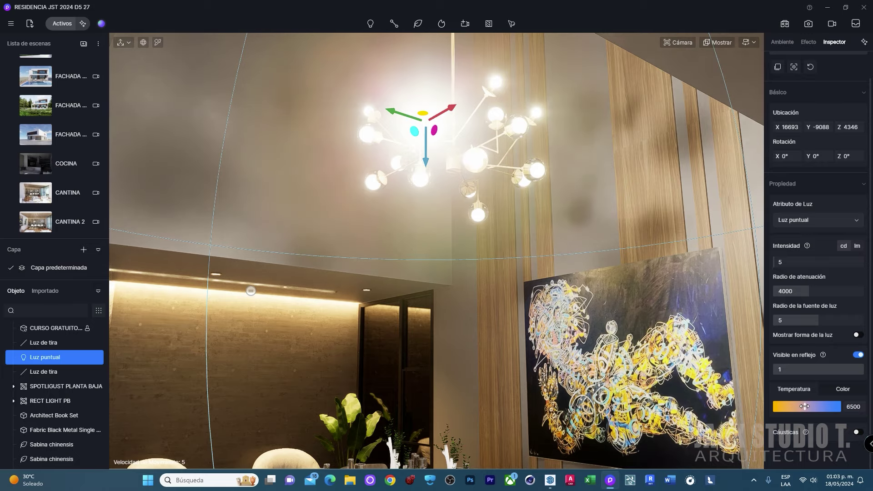
scroll(432, 108, "up", 3)
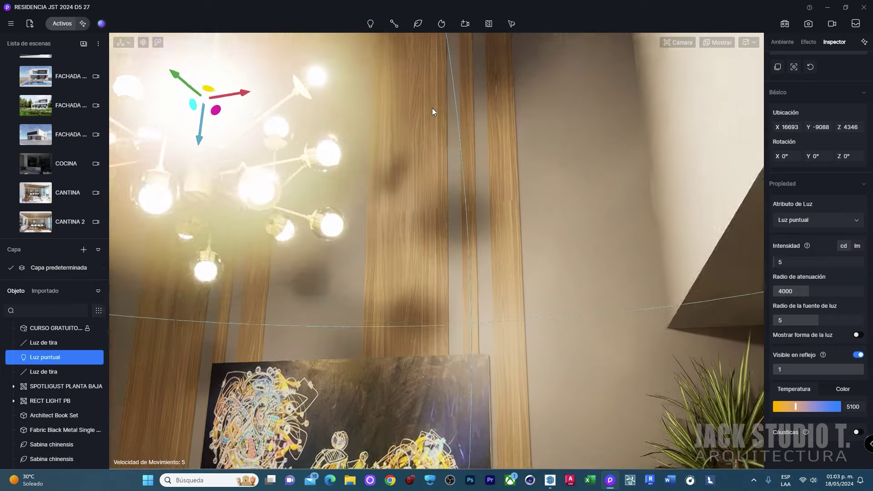
left_click_drag(406, 175, 391, 190)
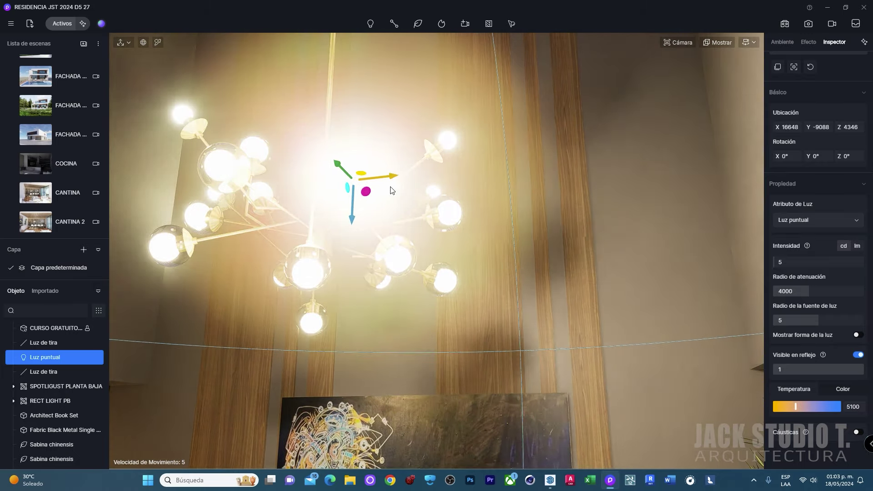
right_click_drag(391, 190, 271, 144)
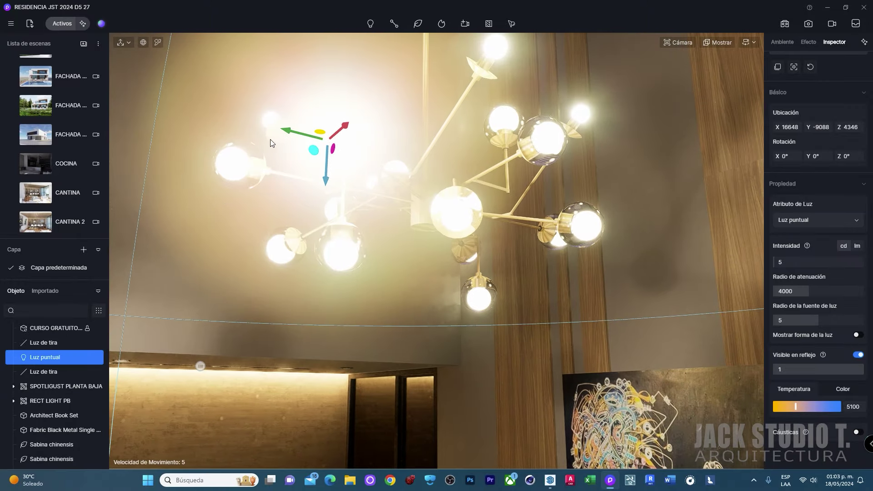
left_click_drag(288, 131, 305, 135)
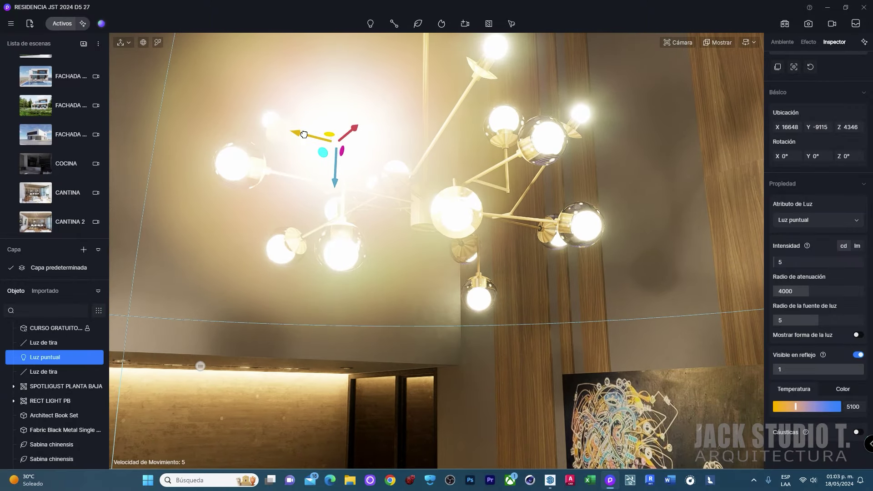
- Shrink the point light's attenuation radius and its source size
left_click_drag(809, 292, 776, 292)
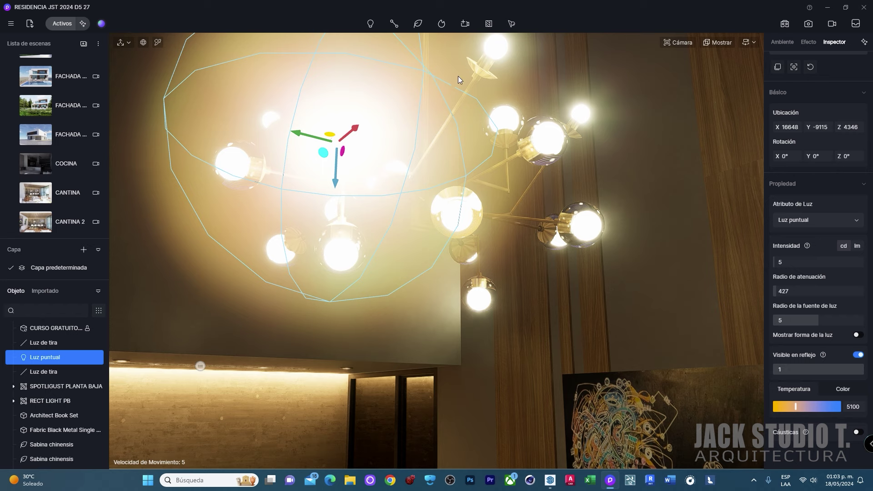
left_click_drag(777, 292, 775, 293)
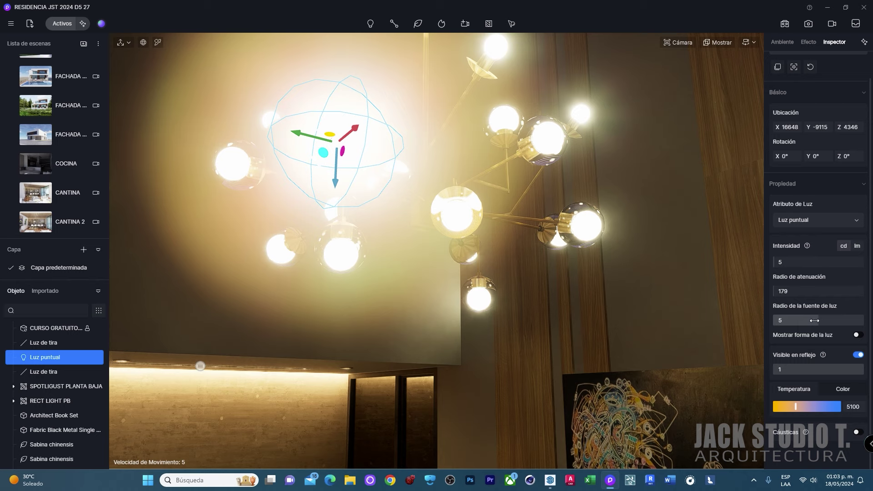
left_click_drag(789, 321, 758, 326)
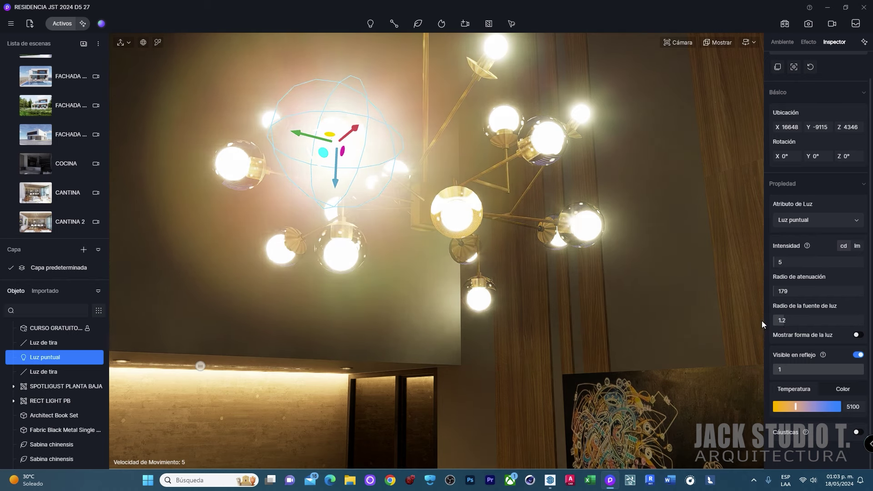
scroll(313, 252, "down", 3)
scroll(312, 255, "down", 3)
scroll(566, 283, "up", 3)
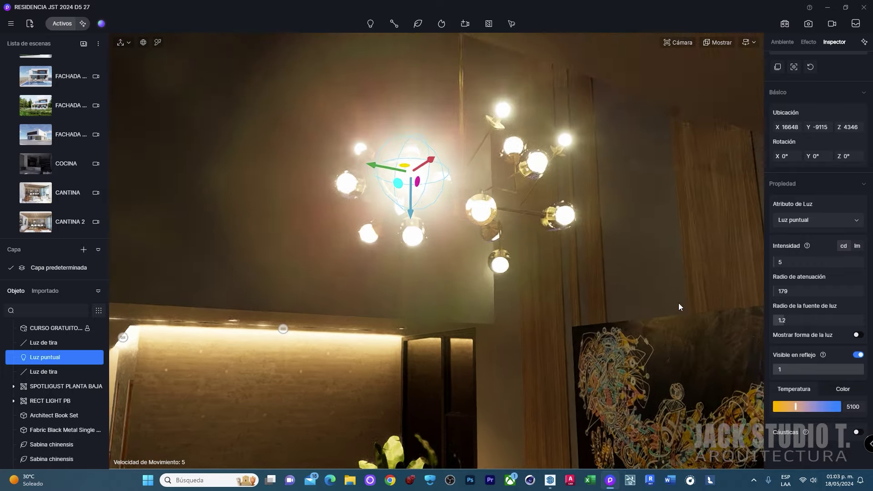
- Reset intensity to 5, raise the light slightly and enlarge its source
left_click_drag(781, 262, 794, 262)
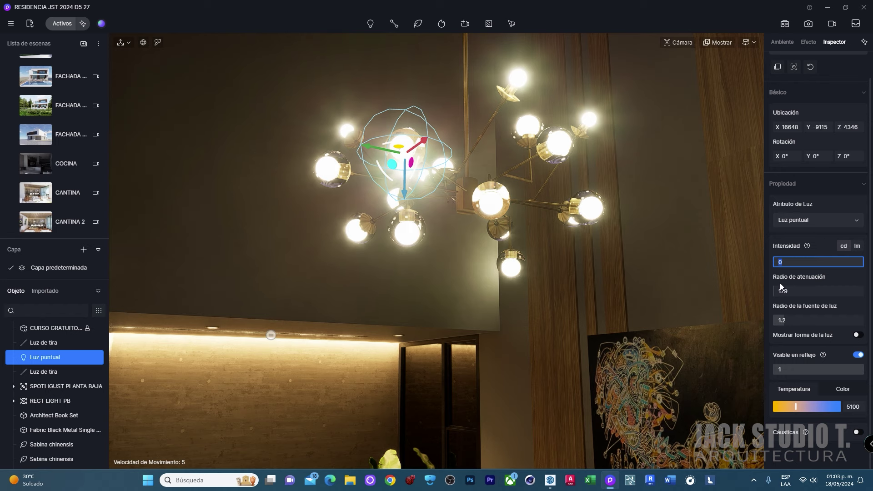
type("5")
key("Return")
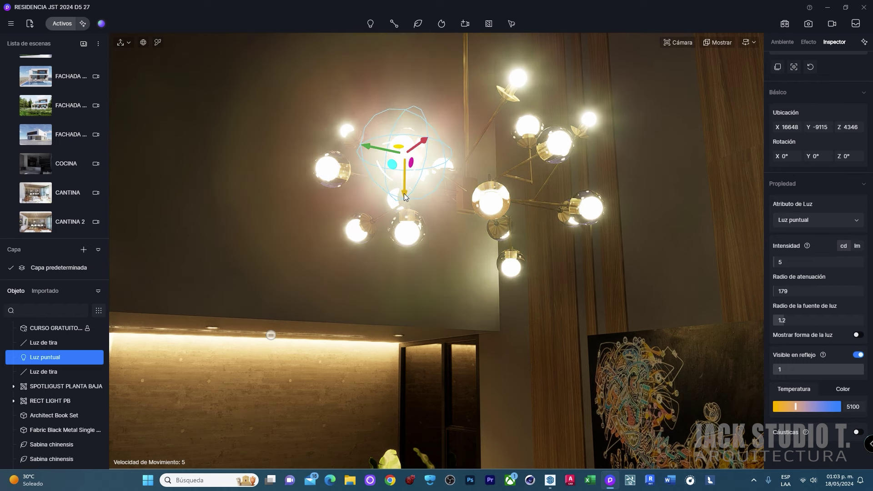
left_click_drag(406, 197, 407, 192)
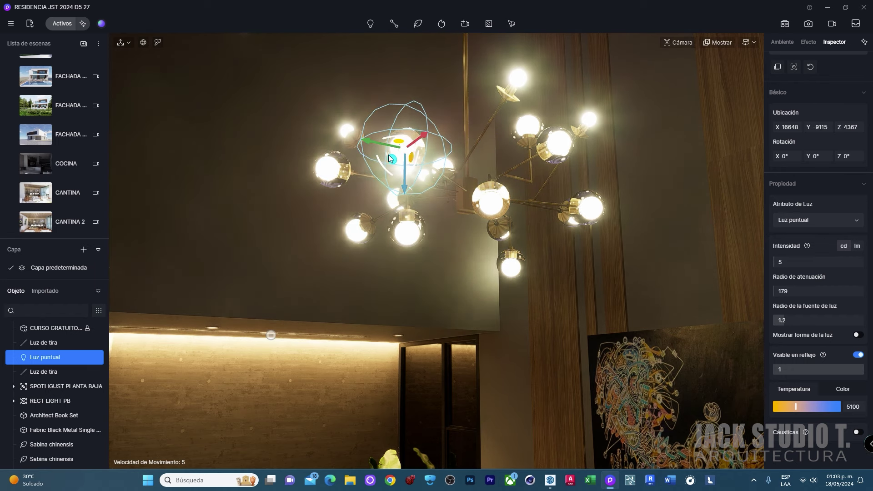
mouse_move(532, 234)
right_mouse_down()
mouse_move(669, 211)
mouse_move(497, 188)
right_mouse_up()
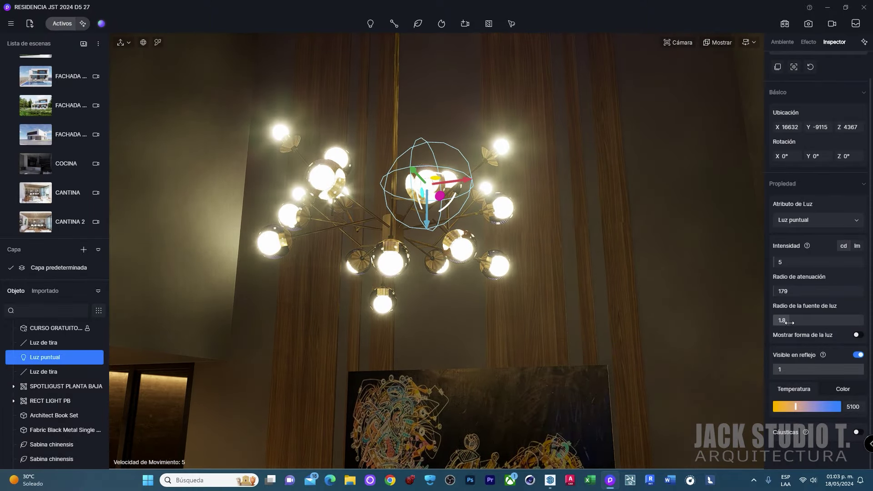
left_click_drag(778, 290, 779, 279)
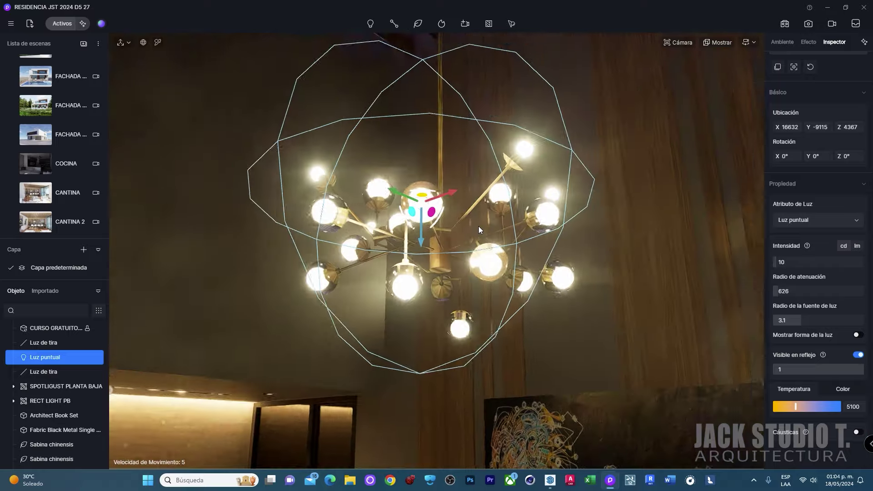
left_click_drag(478, 226, 586, 265, "alt")
- Copy the point light and set it to intensity 34.5 with attenuation radius 874
right_click_drag(586, 265, 501, 224)
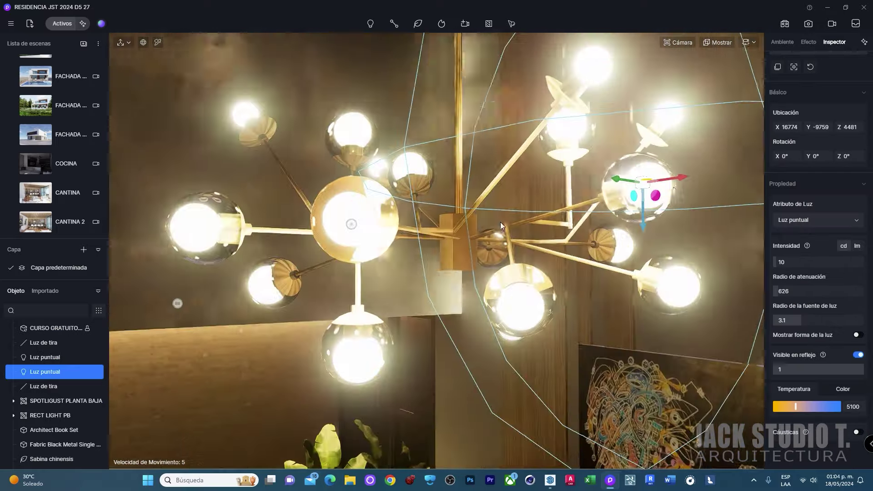
scroll(500, 225, "down", 5)
left_click_drag(779, 262, 801, 263)
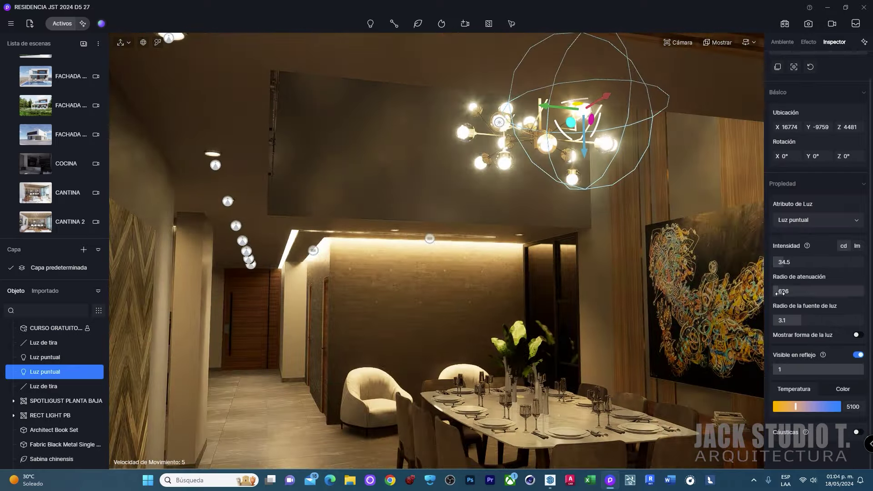
mouse_move(801, 320)
left_mouse_down()
mouse_move(787, 320)
mouse_move(715, 265)
left_mouse_up()
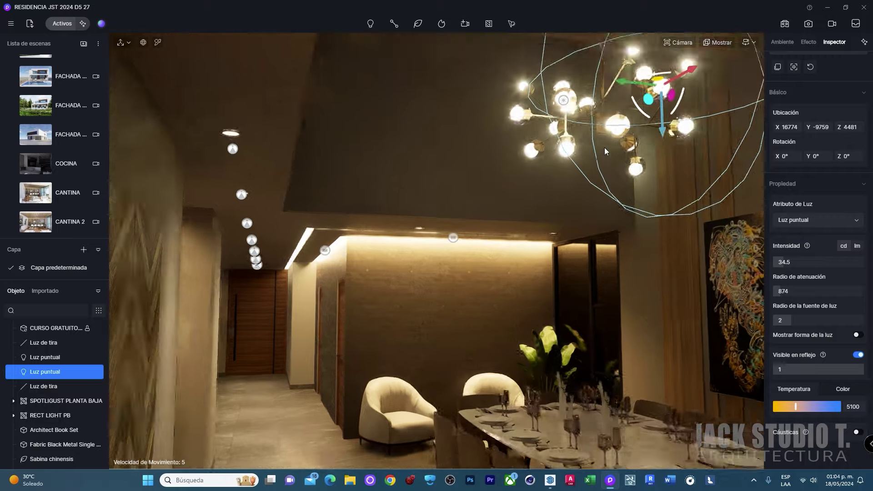
scroll(604, 147, "up", 5)
right_click_drag(606, 206, 637, 260)
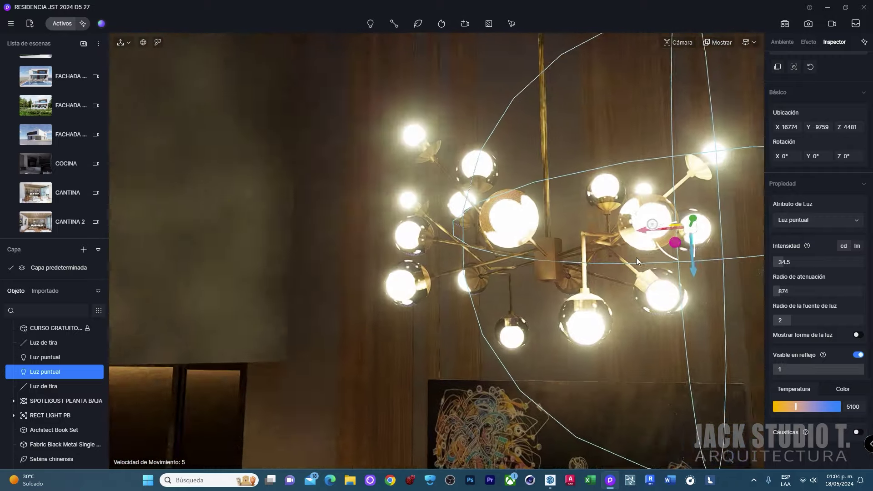
- Add a third point light and position it among the chandelier's globes
left_click(403, 201)
mouse_move(403, 200)
right_mouse_down()
mouse_move(547, 224)
mouse_move(466, 254)
right_mouse_up()
left_click_drag(466, 254, 444, 254)
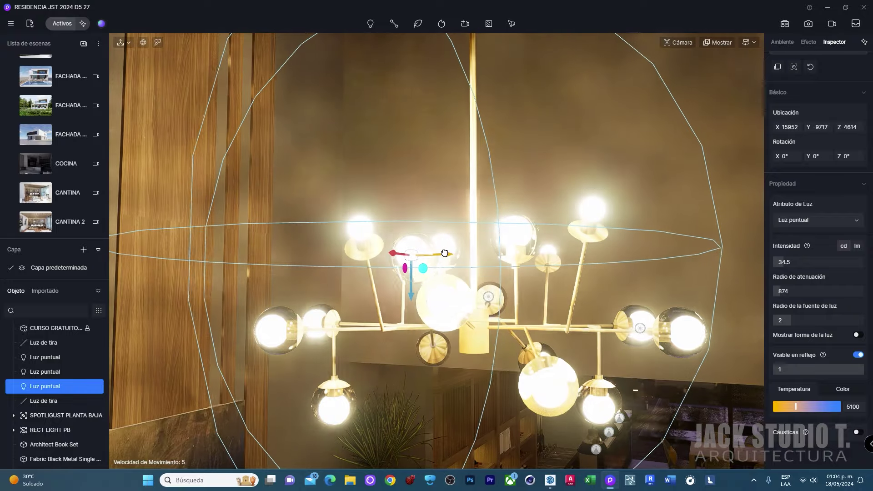
scroll(445, 253, "down", 5)
mouse_move(370, 298)
right_mouse_down()
mouse_move(488, 297)
mouse_move(309, 280)
right_mouse_up()
scroll(359, 297, "down", 3)
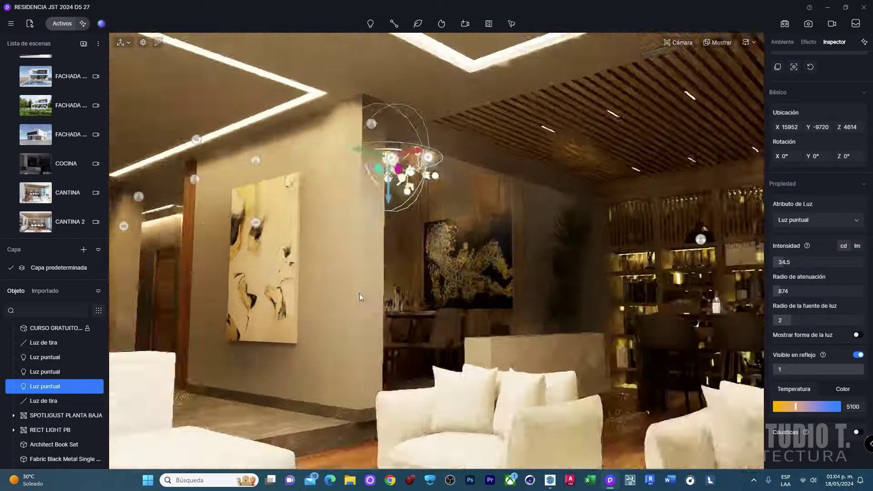
mouse_move(359, 294)
right_mouse_down()
mouse_move(444, 283)
mouse_move(447, 308)
mouse_move(545, 103)
right_mouse_up()
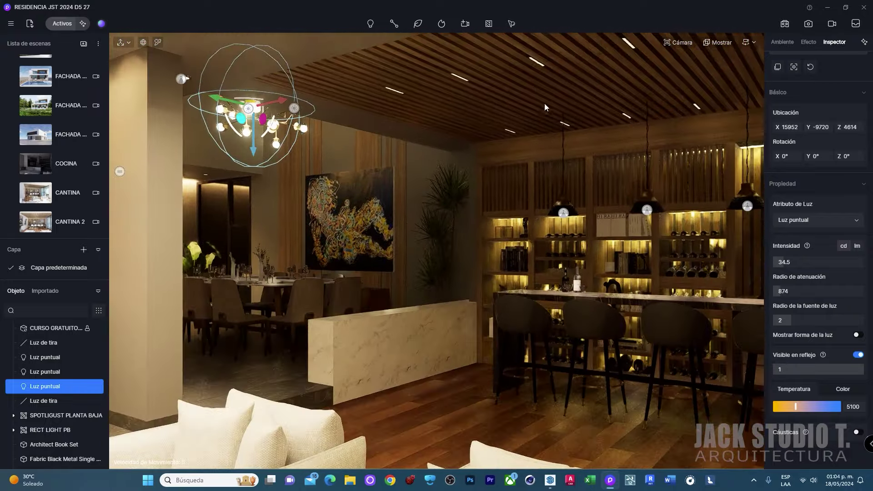
mouse_move(468, 161)
right_mouse_down()
mouse_move(493, 220)
mouse_move(371, 198)
mouse_move(412, 219)
mouse_move(329, 359)
right_mouse_up()
- Duplicate the point light and move the copy beside the dining-room wall
key("ctrl+v")
left_click_drag(292, 412, 302, 269)
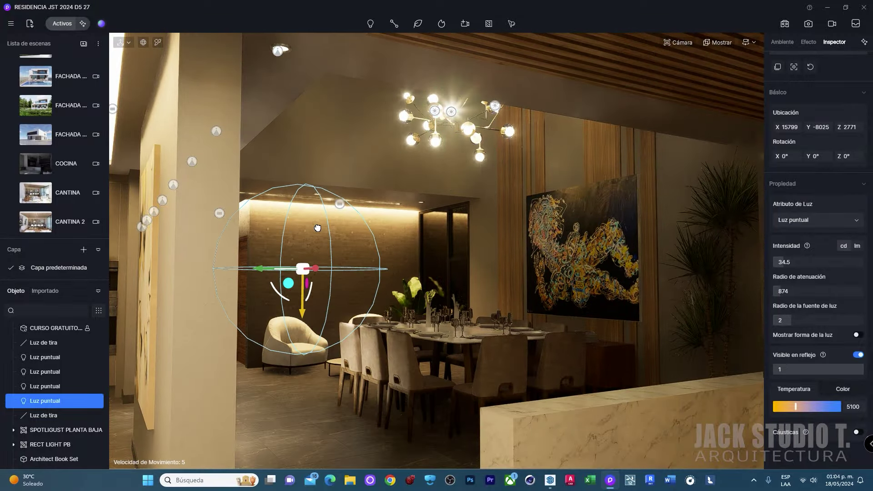
left_click(389, 262)
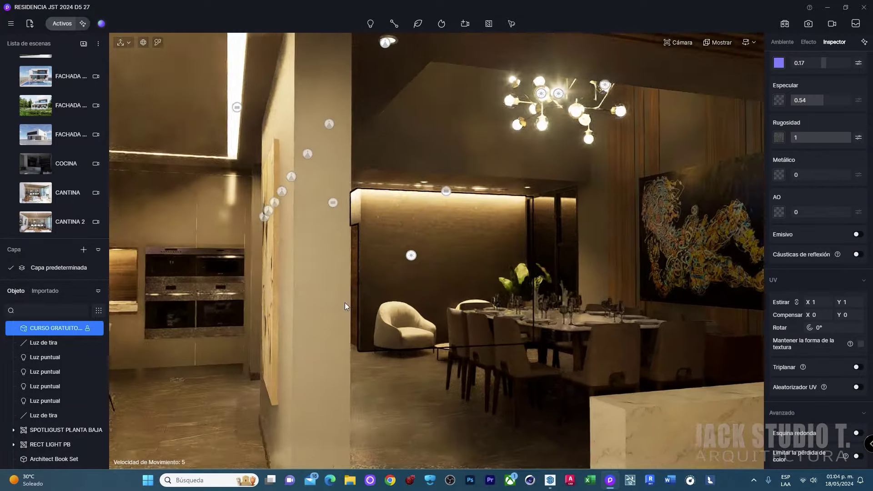
mouse_move(344, 302)
right_mouse_down()
mouse_move(346, 279)
mouse_move(373, 231)
mouse_move(367, 243)
right_mouse_up()
- Select the point light on the wall and make its glowing shape visible
left_click(402, 164)
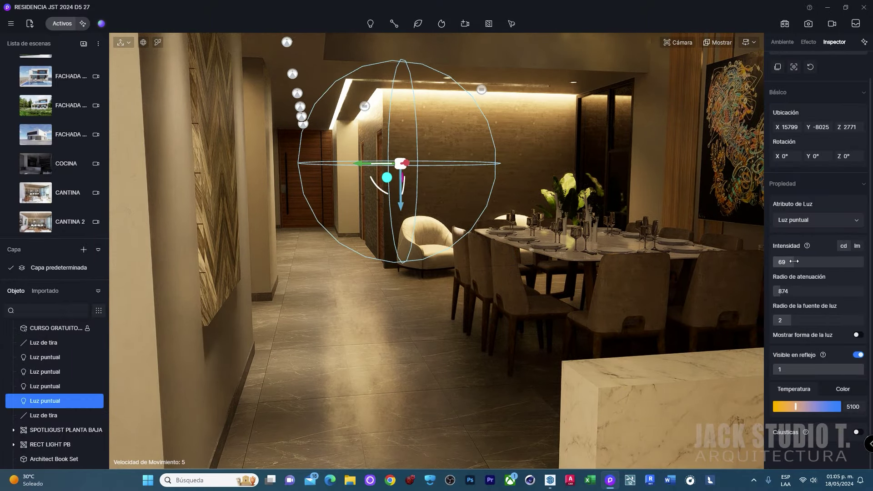
right_click_drag(465, 226, 427, 212)
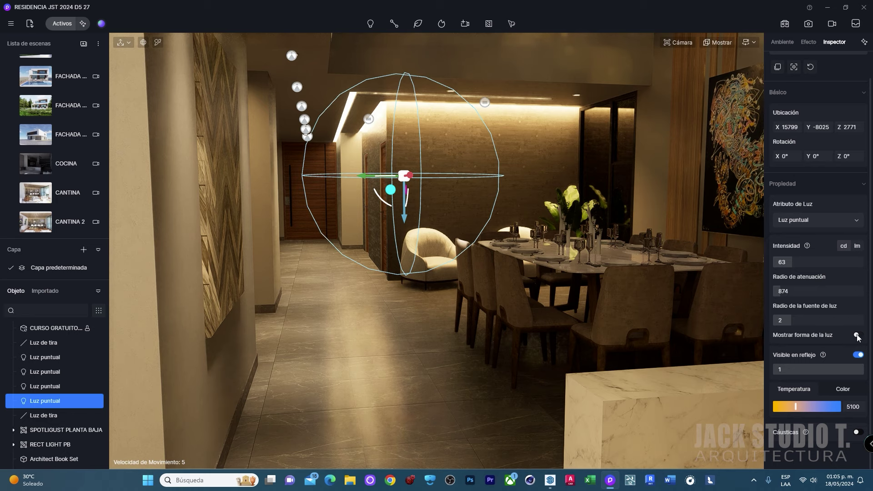
right_click_drag(484, 242, 493, 195)
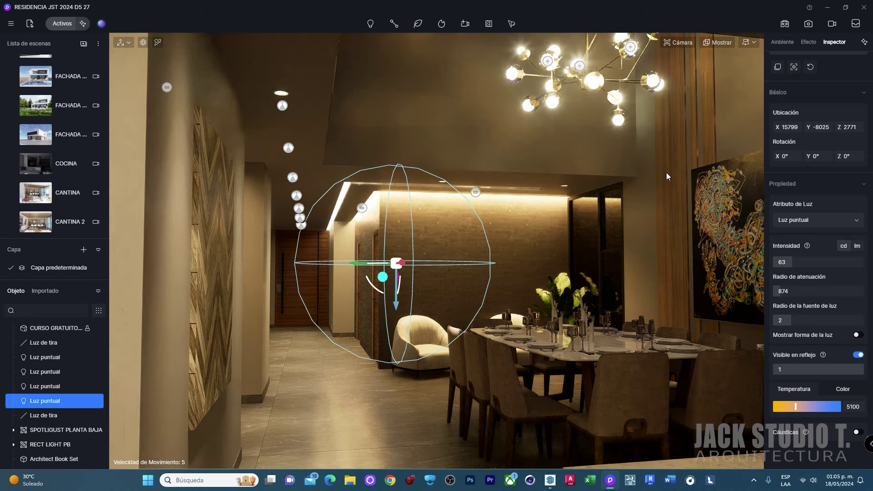
left_click(858, 335)
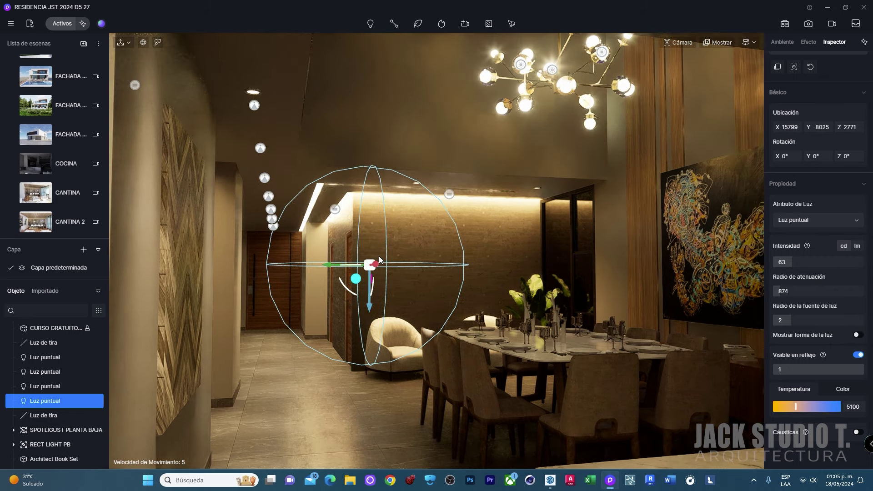
- Delete the stray dining-area point light and bring up the light-type list
left_click_drag(399, 263, 370, 264)
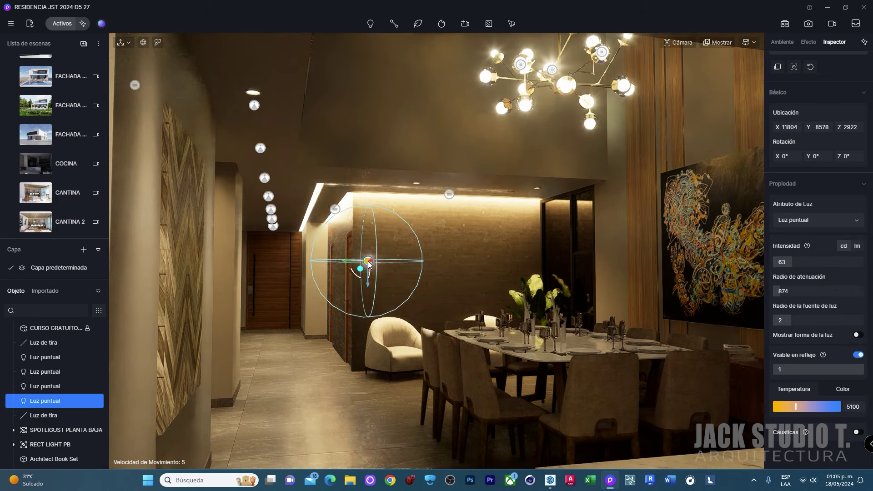
key("Delete")
key("w")
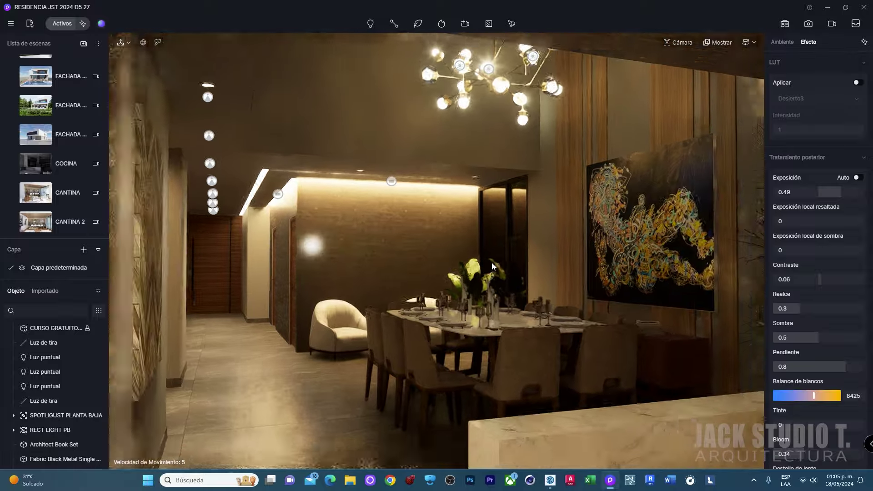
left_click(370, 24)
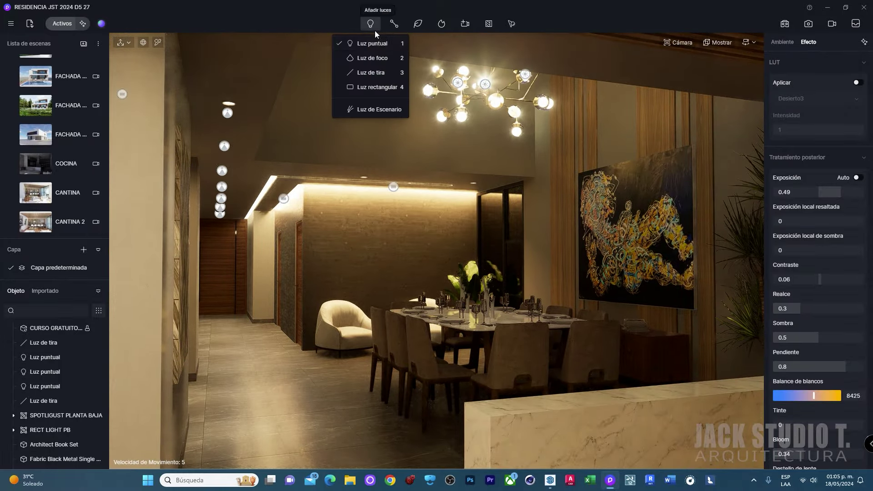
- Place a new point light at the bar and raise it to shelf height along the shelves
left_click(372, 44)
mouse_move(376, 47)
right_mouse_down()
mouse_move(658, 423)
mouse_move(536, 439)
right_mouse_up()
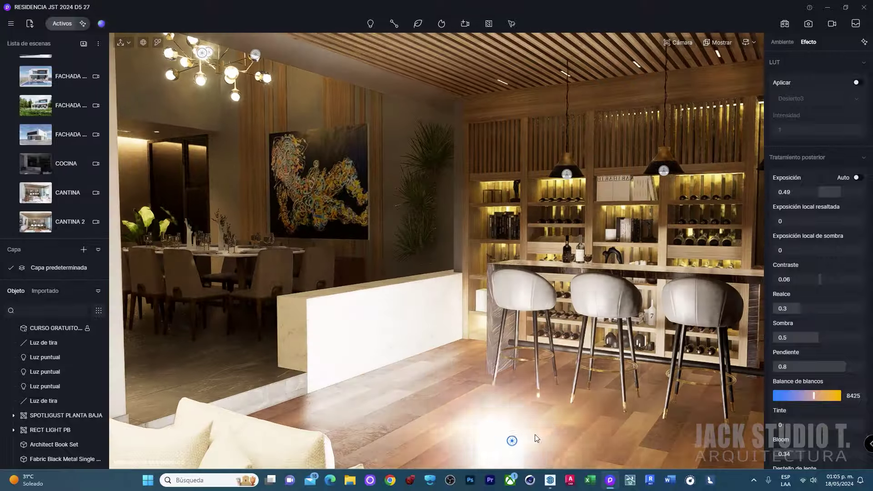
left_click(565, 411)
left_click_drag(564, 381, 569, 167)
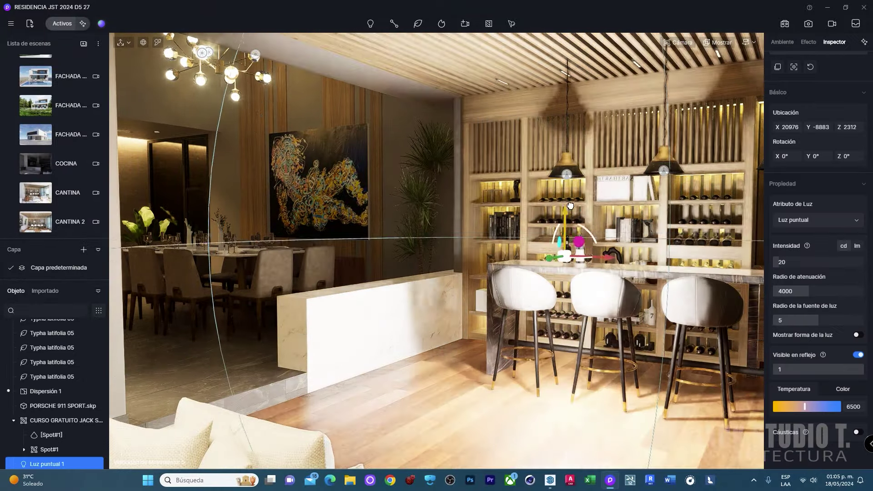
right_click_drag(568, 167, 530, 208)
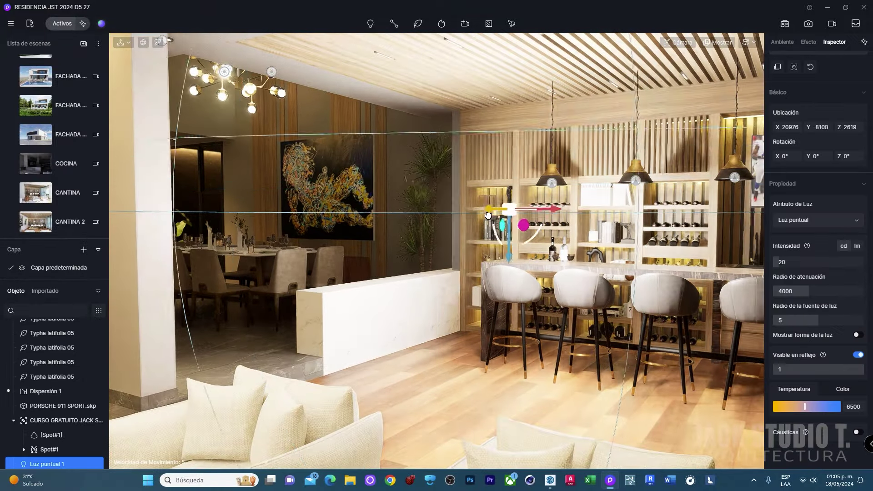
left_click_drag(530, 208, 473, 218)
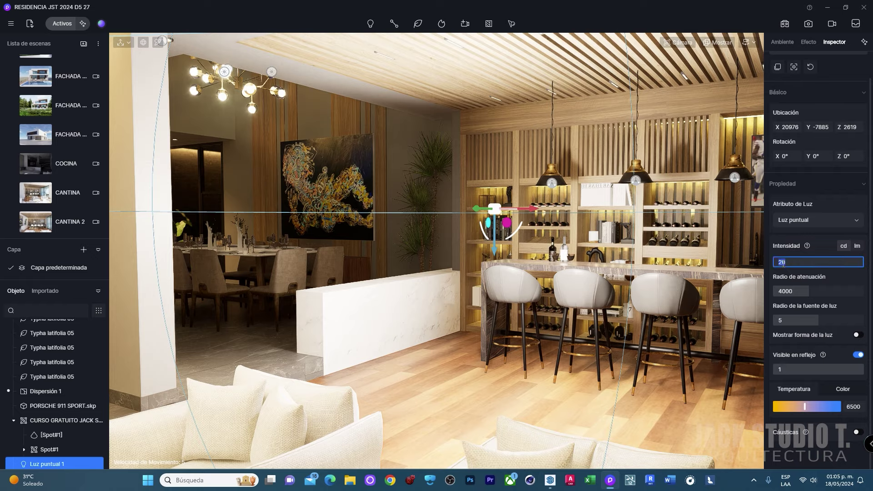
- Set the point light's intensity to 5 and nudge it further along the bar
type("5")
key("Return")
scroll(527, 282, "up", 3)
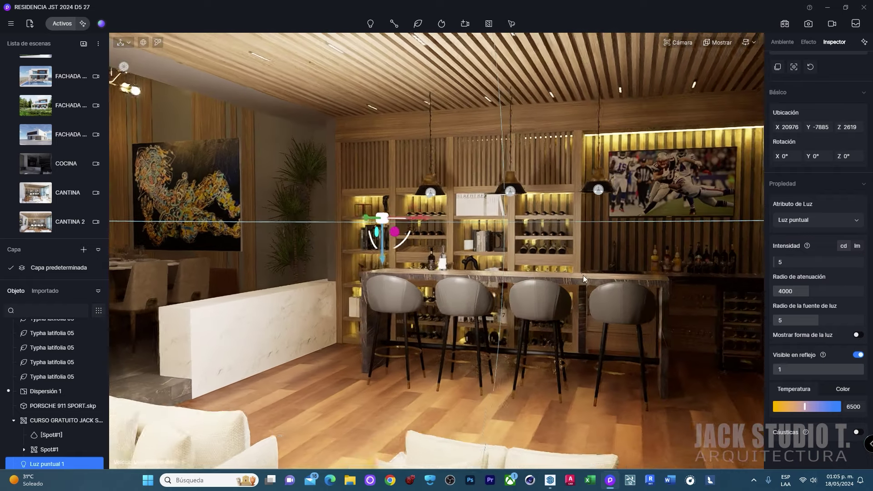
right_click_drag(583, 275, 456, 242)
left_click_drag(436, 226, 560, 238)
scroll(500, 237, "down", 3)
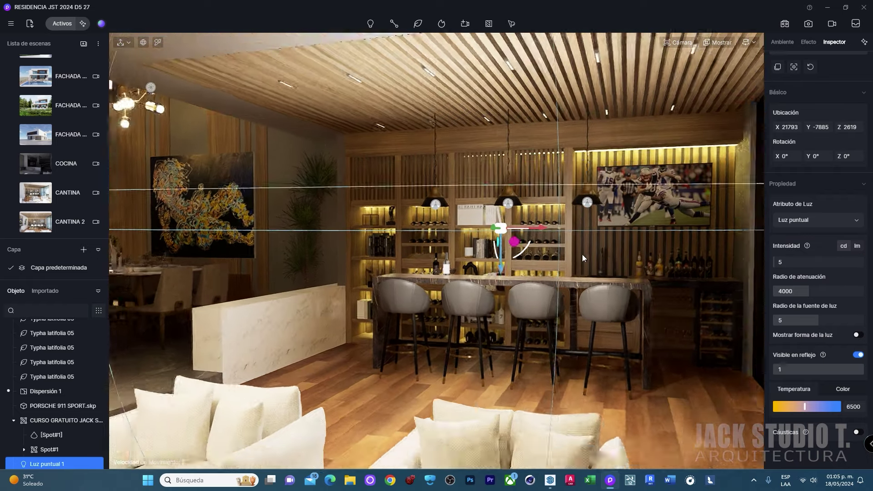
left_click_drag(466, 231, 478, 244)
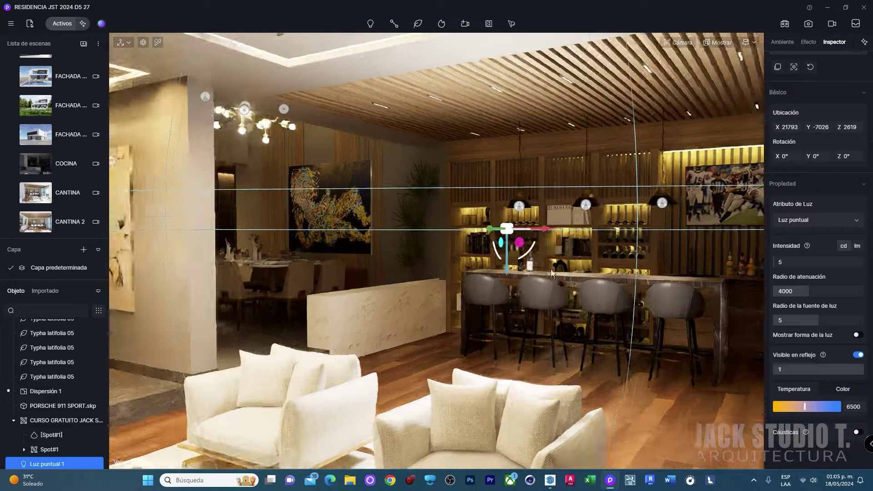
right_click_drag(478, 245, 481, 272)
scroll(480, 272, "down", 5)
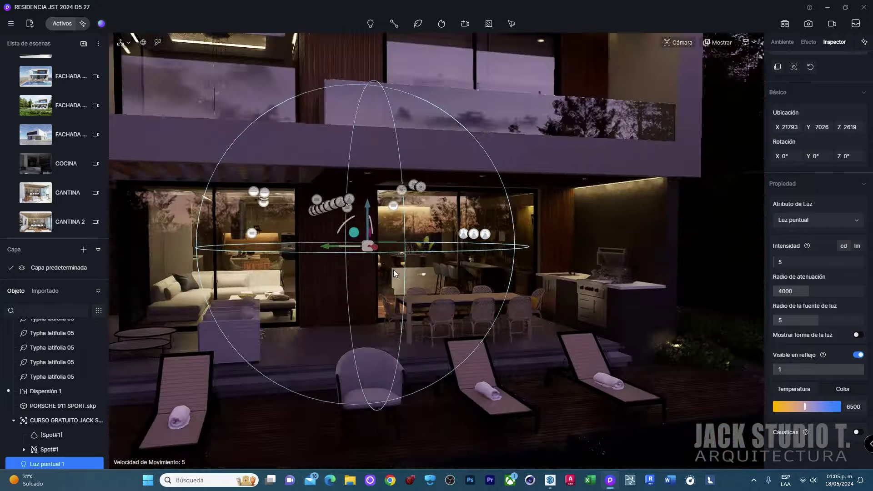
- Move the new point light deeper into the house and up to the upper floor
right_click_drag(394, 270, 302, 247)
left_click_drag(294, 245, 394, 257)
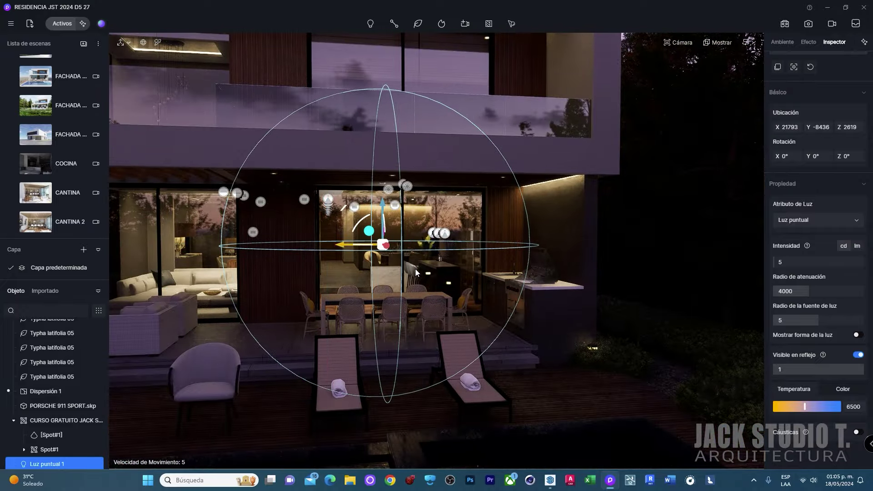
scroll(394, 256, "up", 5)
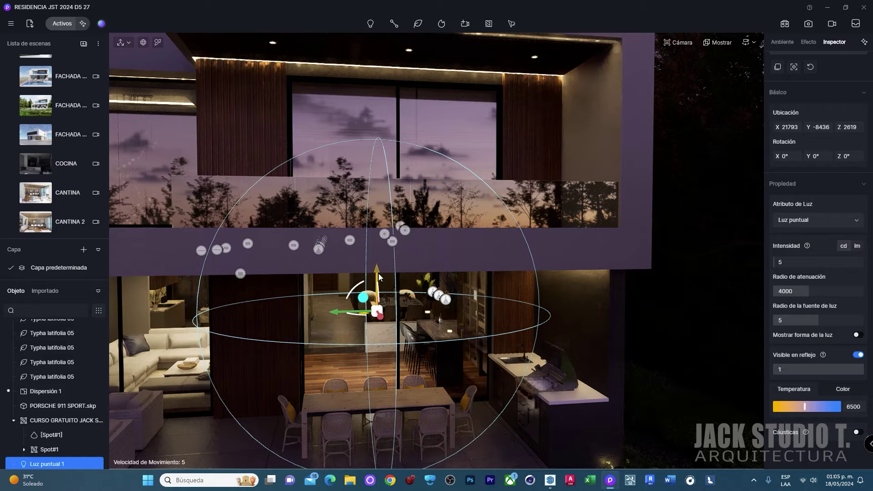
left_click_drag(379, 276, 398, 107)
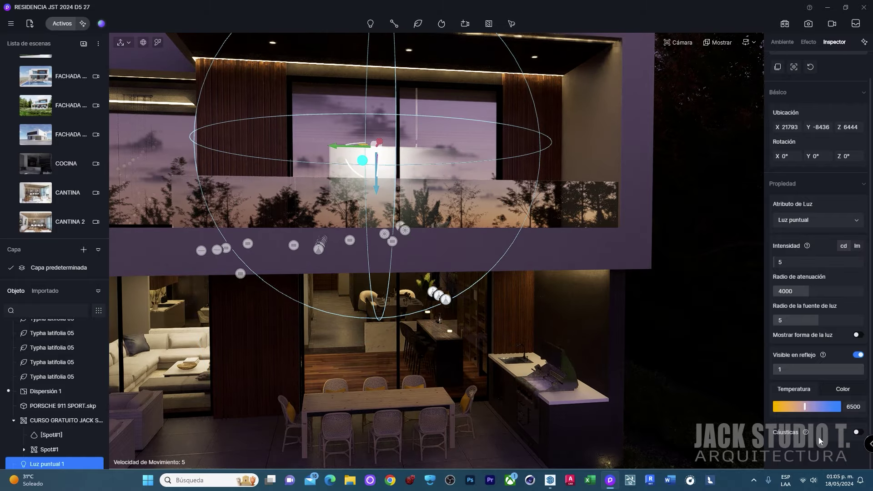
- Slide the point light across the upstairs bedroom to sit near the ceiling
scroll(360, 228, "up", 3)
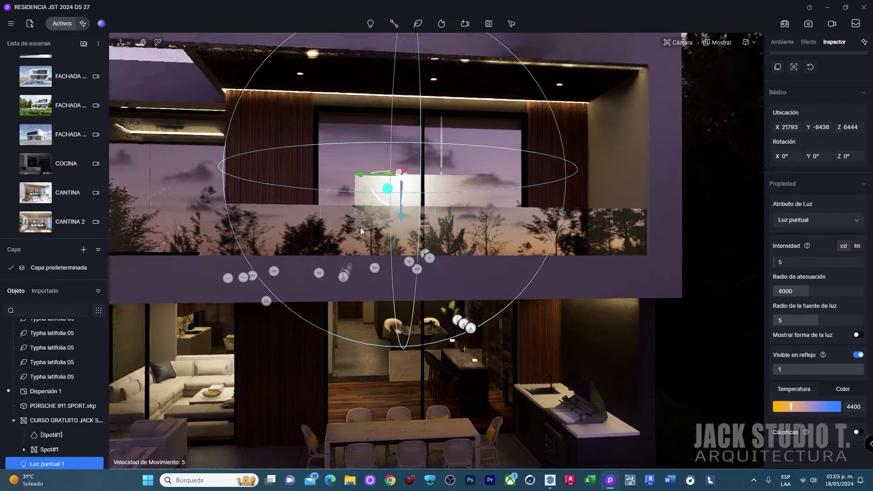
scroll(459, 326, "up", 3)
scroll(468, 332, "up", 4)
scroll(561, 389, "up", 4)
middle_click_drag(562, 392, 341, 171)
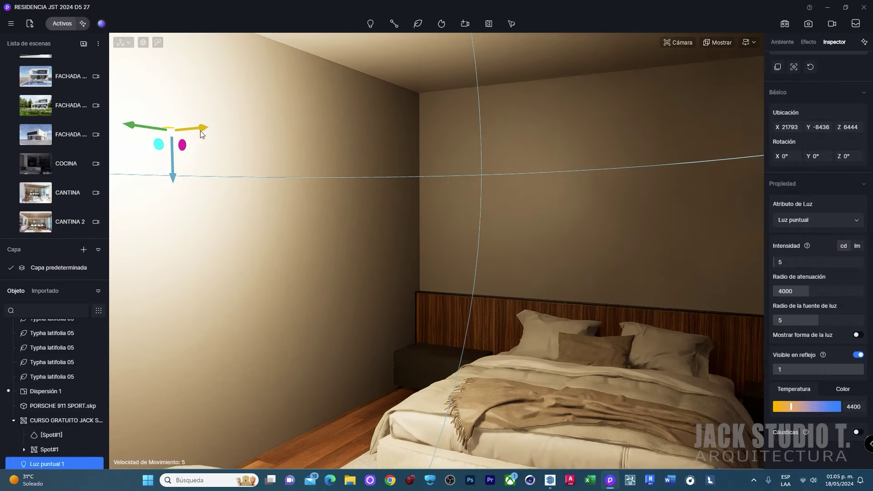
left_click_drag(201, 135, 637, 162)
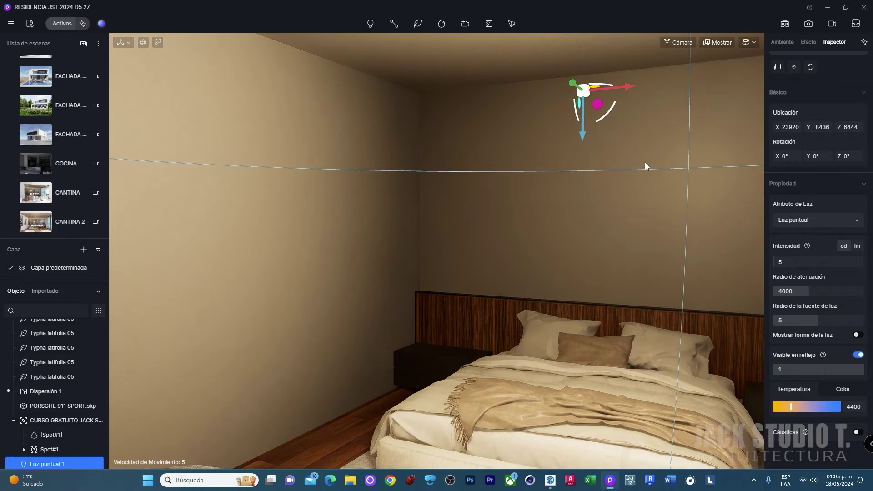
key("f")
scroll(562, 173, "up", 2)
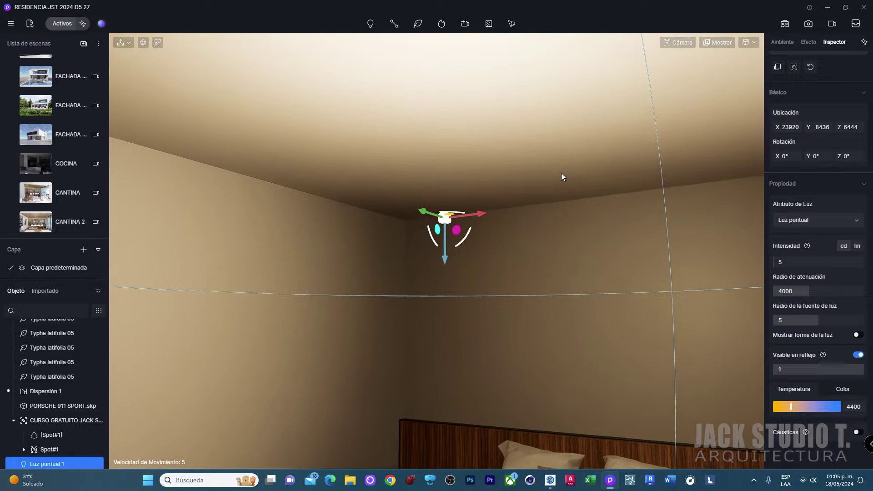
scroll(561, 173, "down", 3)
scroll(463, 240, "down", 3)
scroll(396, 249, "down", 3)
scroll(360, 255, "down", 3)
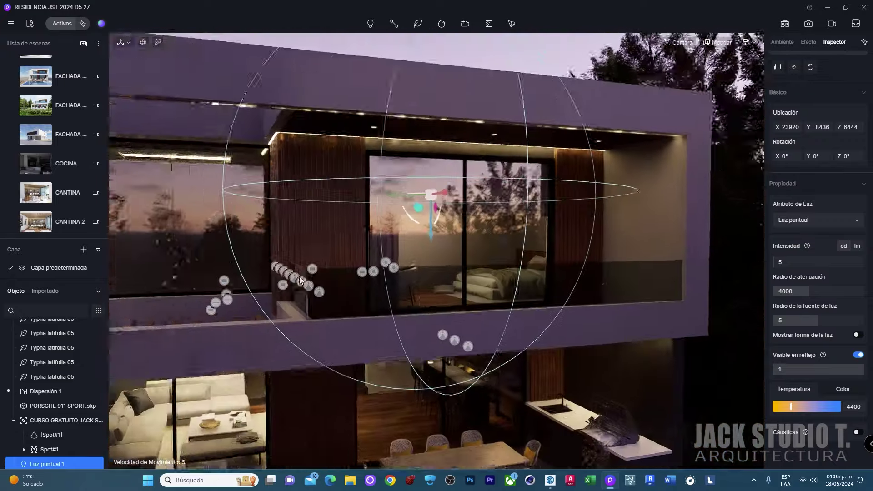
mouse_move(299, 277)
middle_mouse_down()
mouse_move(388, 282)
mouse_move(609, 249)
mouse_move(609, 263)
mouse_move(585, 222)
mouse_move(454, 271)
middle_mouse_up()
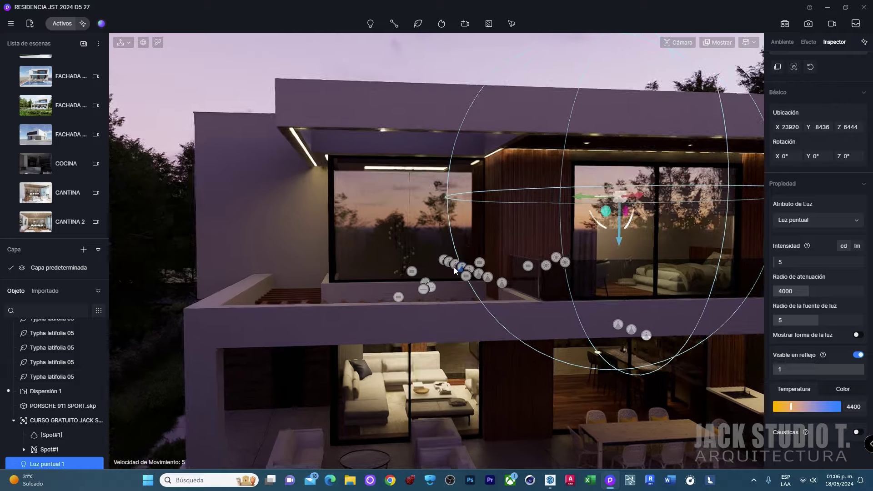
scroll(455, 270, "up", 5)
- Select a chandelier globe lamp, enable Emisivo and adjust the emissive hue
scroll(455, 270, "up", 10)
left_click(312, 125)
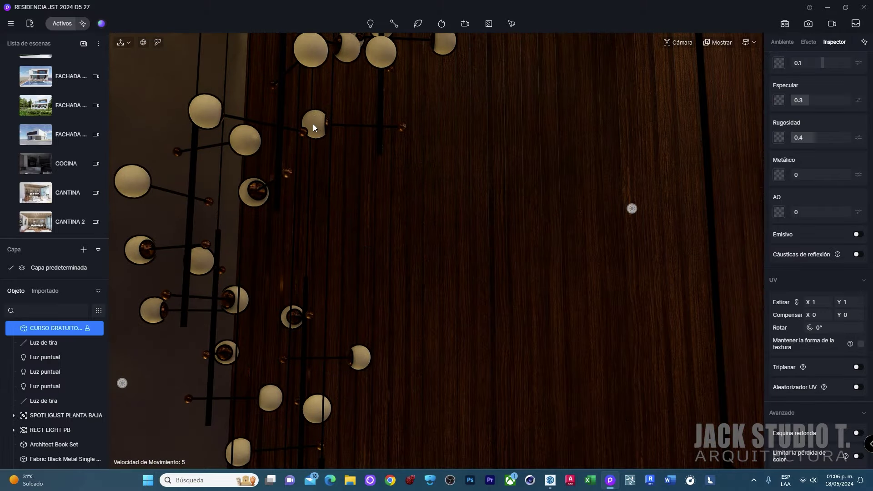
key("Escape")
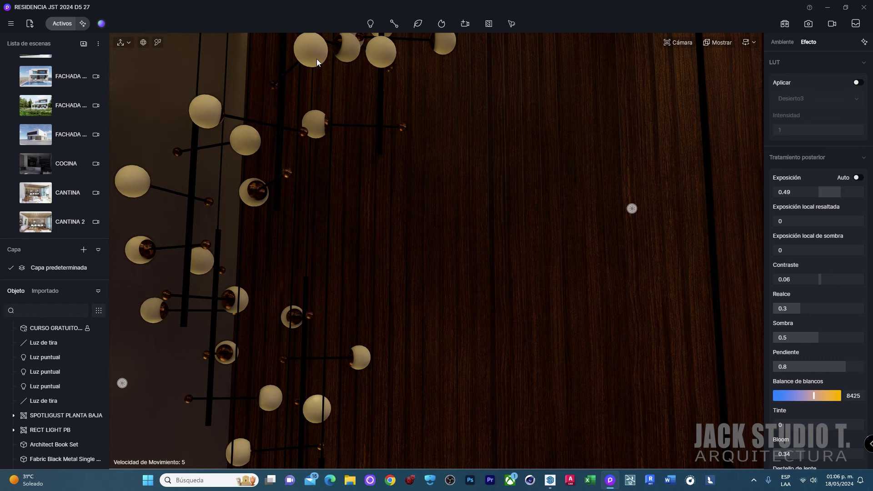
left_click(317, 62)
left_click(859, 234)
left_click(794, 296)
left_click_drag(782, 378, 791, 382)
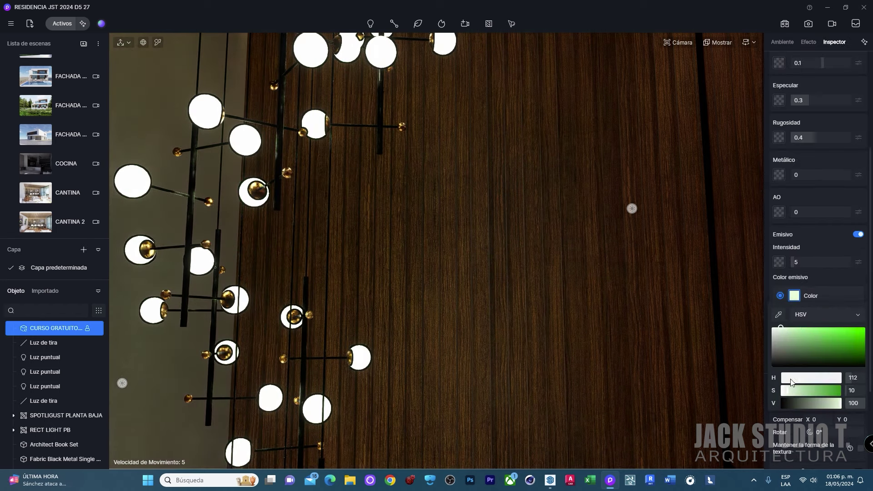
left_click(825, 278)
- Give the globe lamps a pale warm emissive colour (H 39, S 25)
scroll(824, 279, "up", 4)
left_click(779, 190)
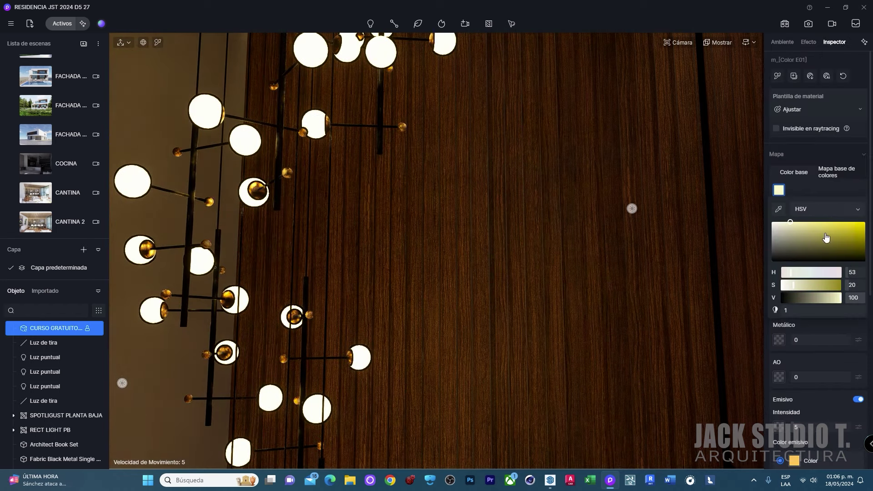
key("ctrl+z")
scroll(803, 283, "down", 3)
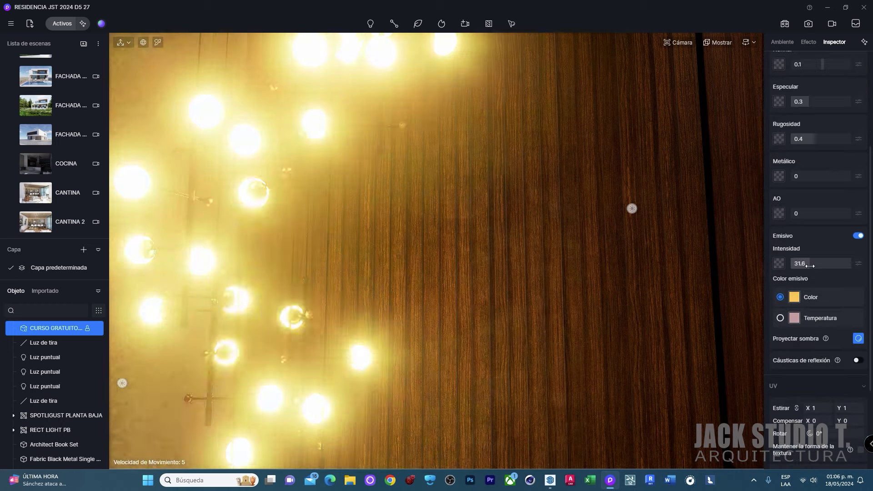
left_click(795, 298)
left_click(796, 332)
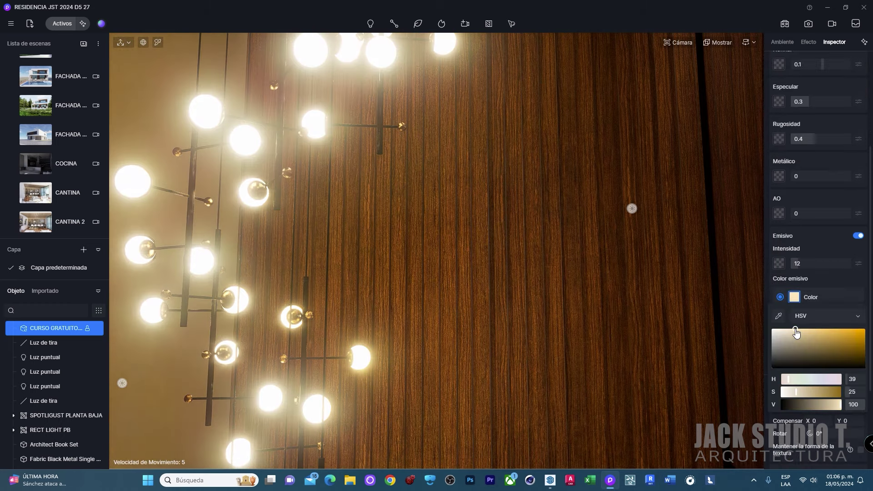
left_click(816, 279)
type("6")
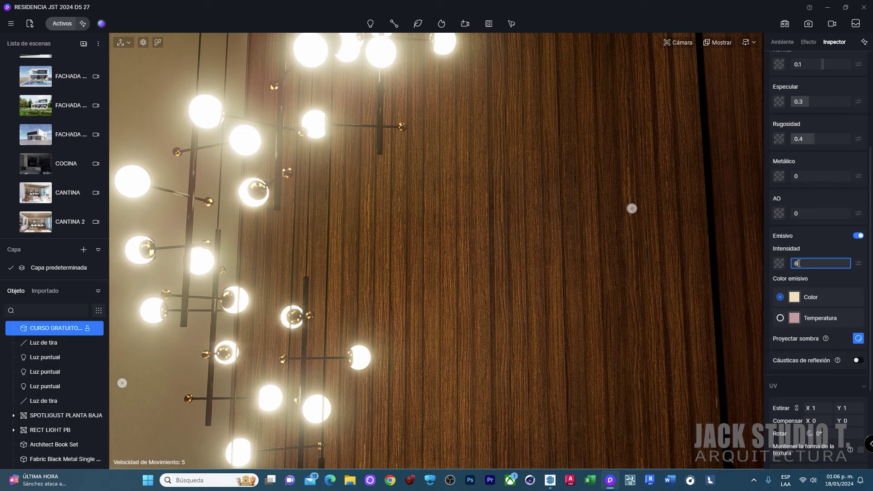
- Raise the emissive intensity to 12 and inspect the glowing chandelier
key("Return")
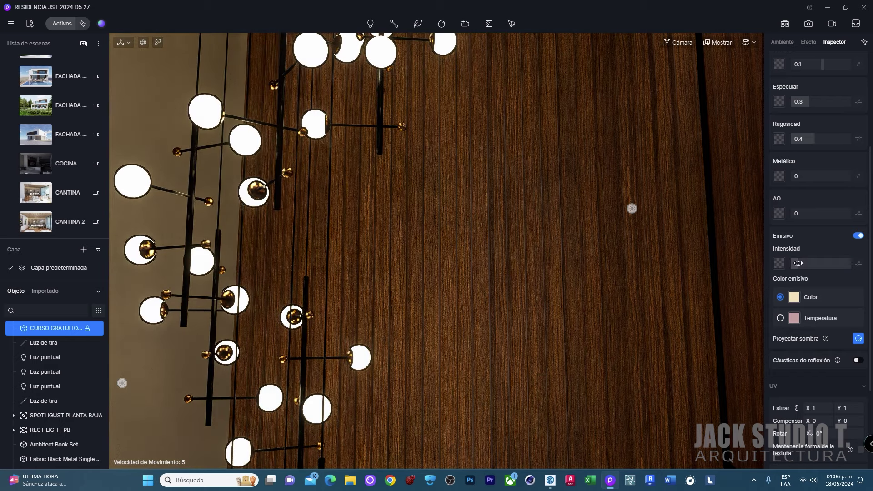
left_click_drag(799, 264, 380, 230)
right_click_drag(432, 266, 454, 118)
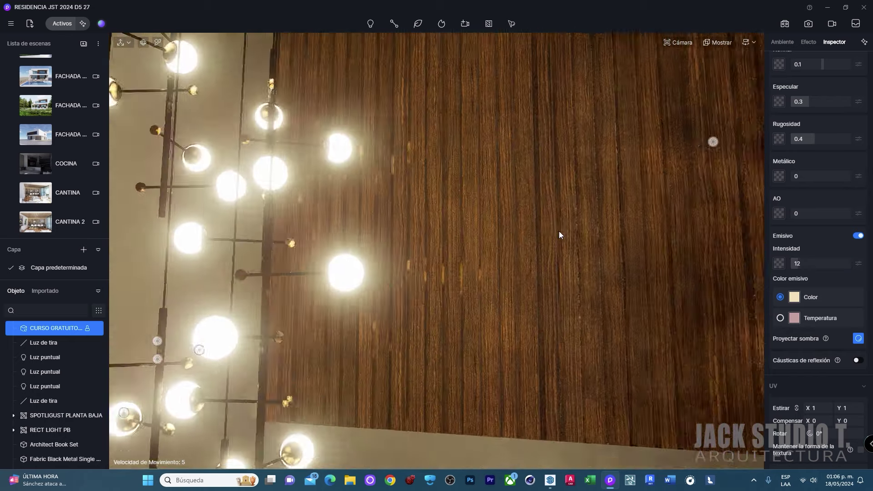
right_click_drag(559, 231, 441, 197)
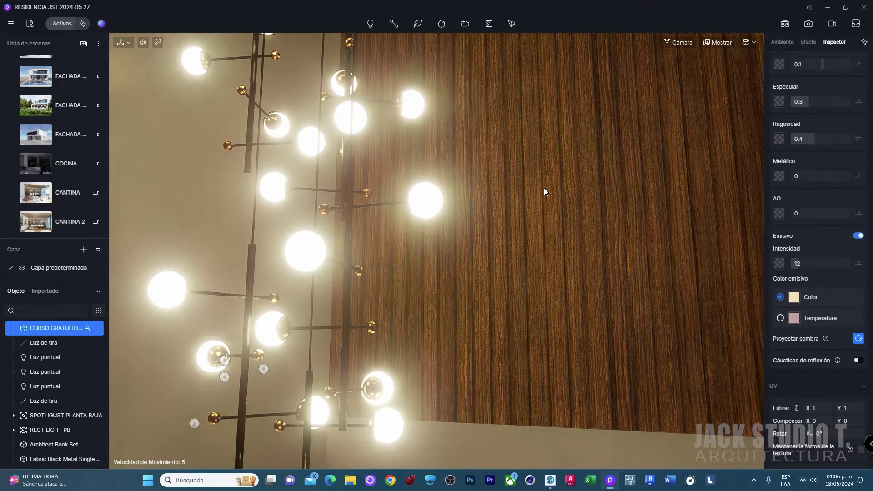
right_click_drag(544, 187, 403, 176)
- Fly to Luz puntual 1 by the hanging lamp and lower it slightly
left_click(372, 23)
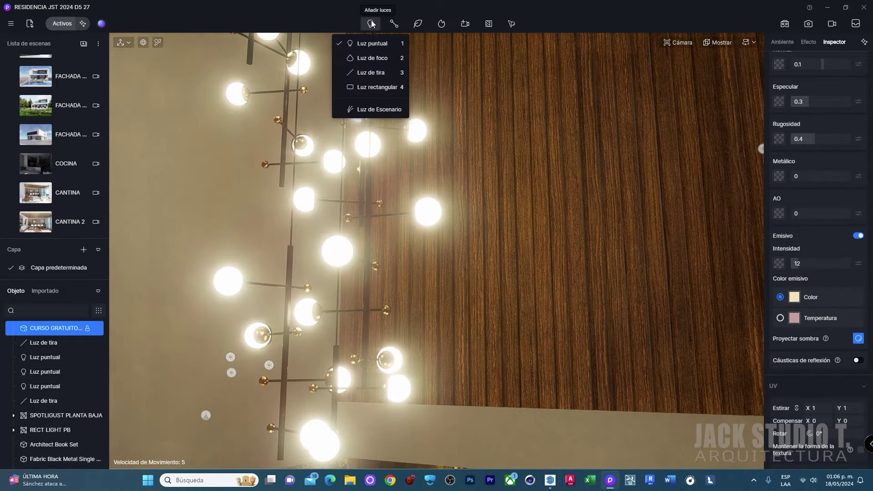
mouse_move(536, 82)
right_mouse_down()
mouse_move(657, 298)
mouse_move(526, 234)
right_mouse_up()
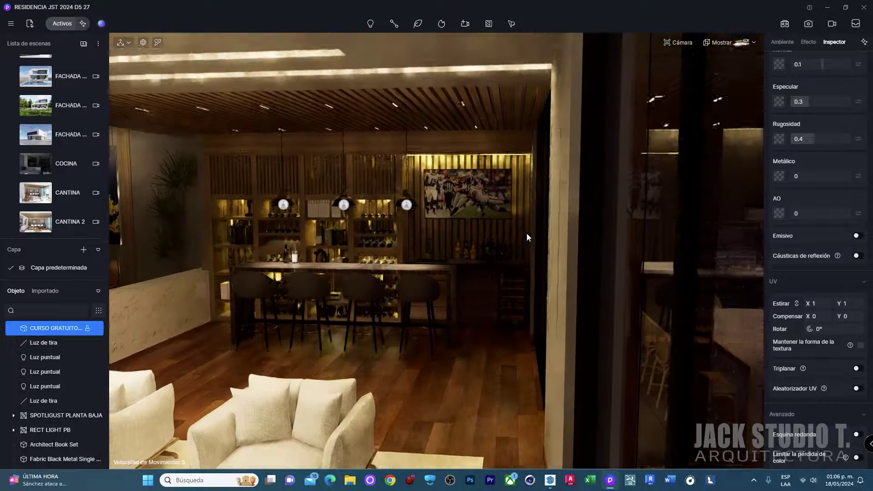
scroll(438, 200, "up", 3)
scroll(438, 198, "up", 3)
scroll(439, 197, "up", 3)
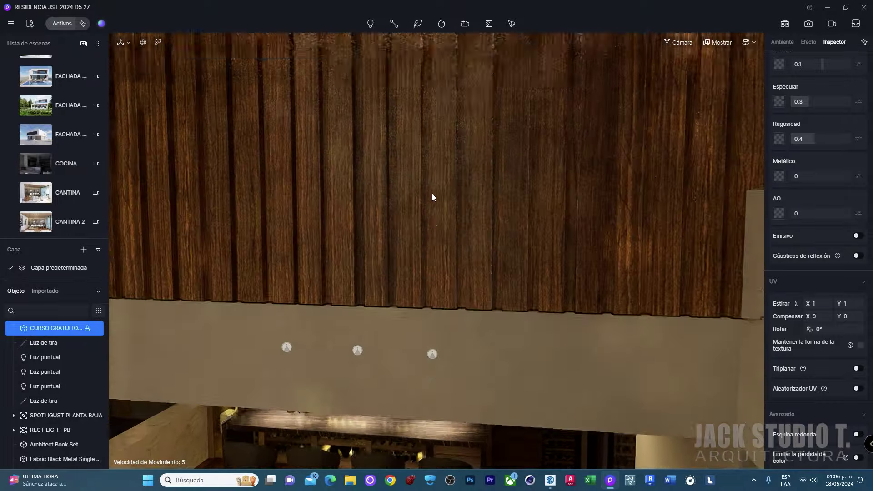
scroll(432, 193, "up", 2)
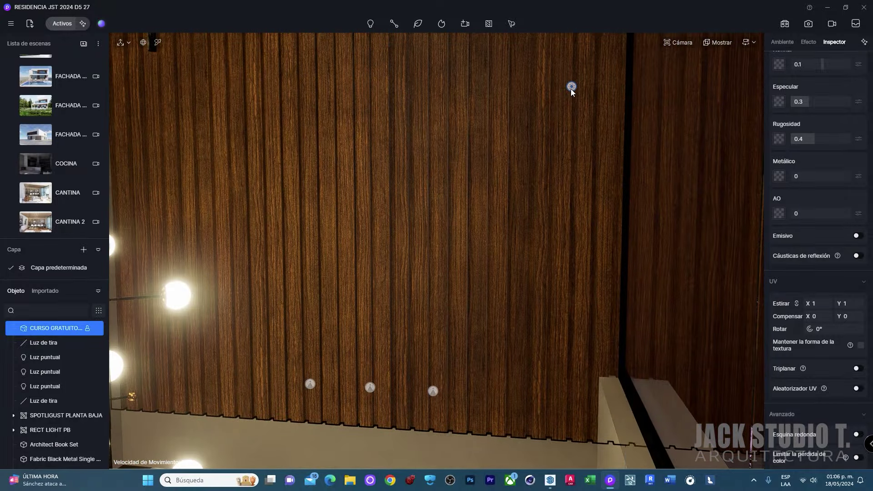
double_click(572, 87)
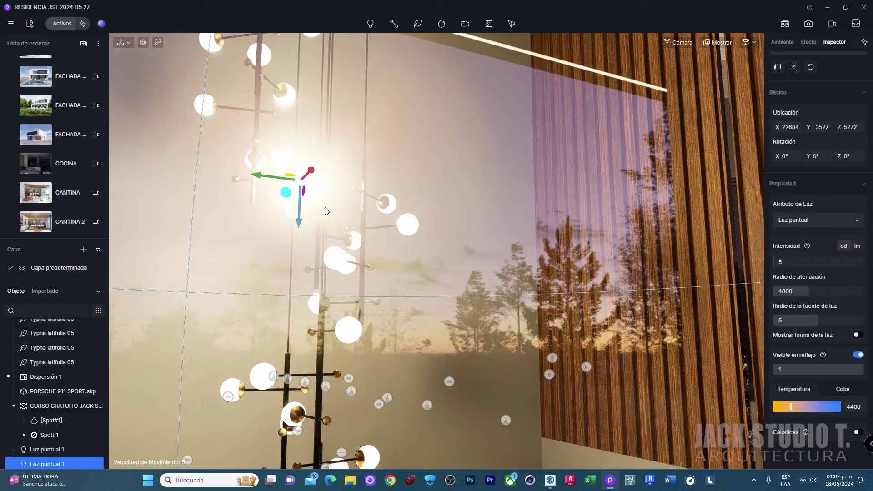
mouse_move(326, 210)
left_mouse_down()
mouse_move(266, 234)
mouse_move(291, 229)
left_mouse_up()
- Orbit and zoom to an elevated view of the ground-floor dining terrace
scroll(419, 324, "down", 5)
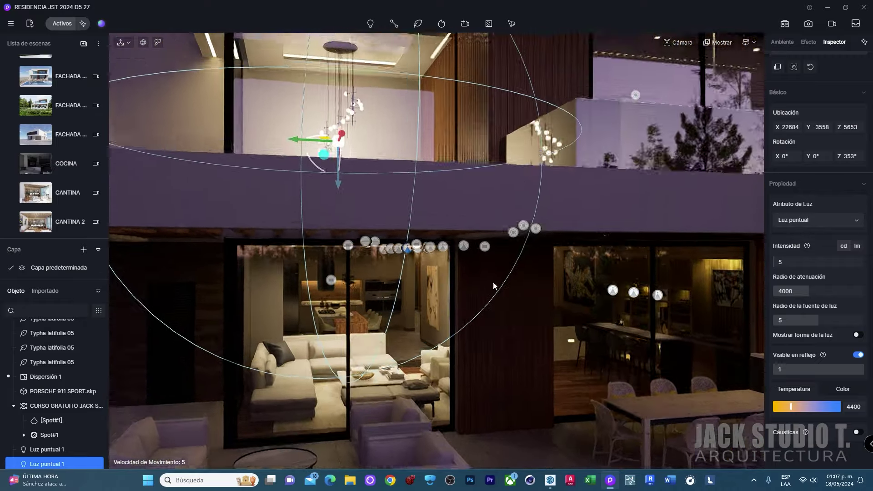
mouse_move(342, 293)
middle_mouse_down()
mouse_move(489, 279)
mouse_move(434, 274)
middle_mouse_up()
scroll(489, 279, "down", 4)
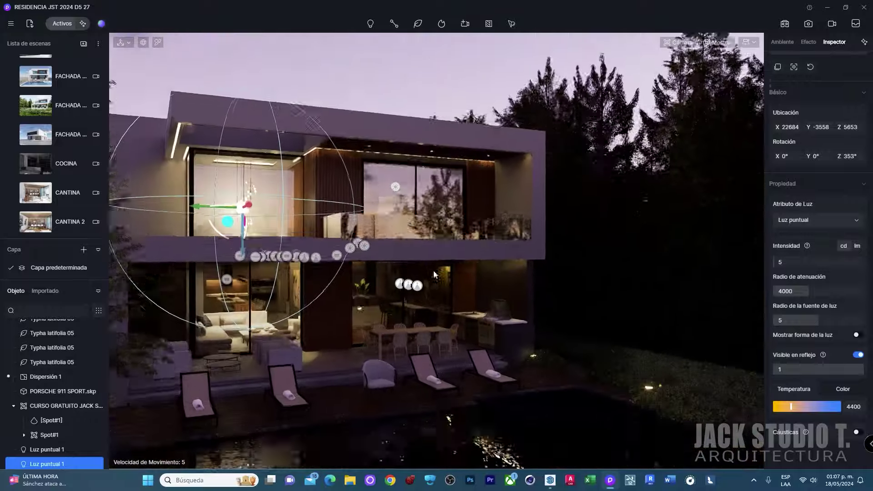
scroll(401, 266, "up", 5)
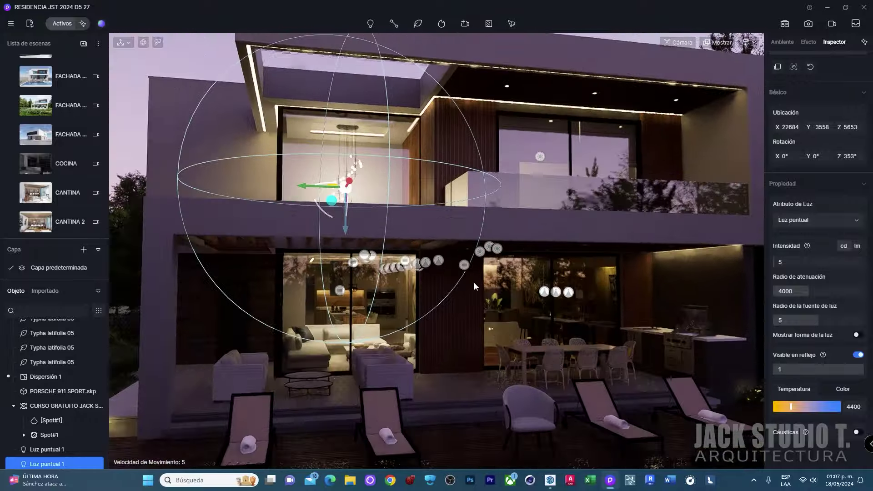
scroll(474, 283, "up", 5)
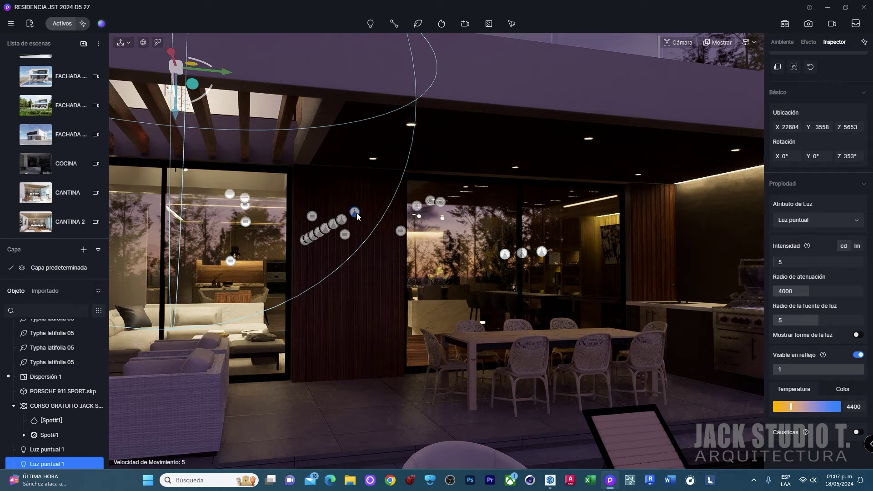
- Pick a single terrace spotlight out of the group and delete it
left_click(356, 213)
left_click(354, 213)
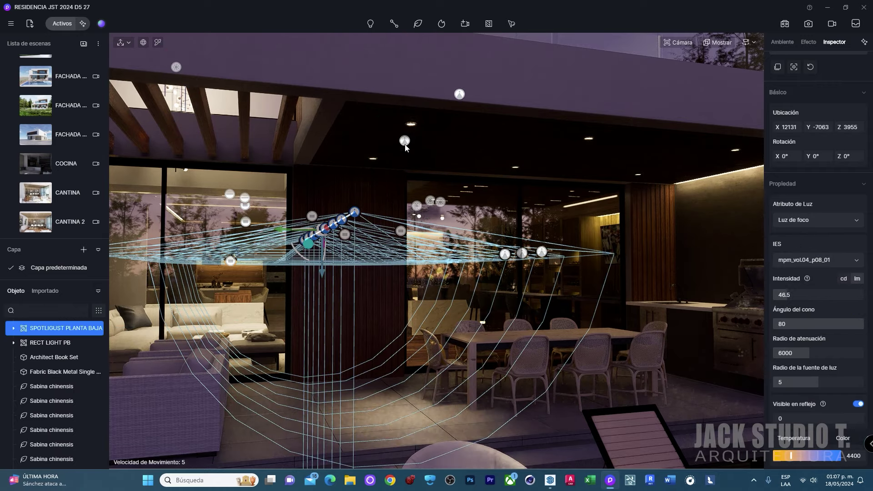
left_click(355, 214)
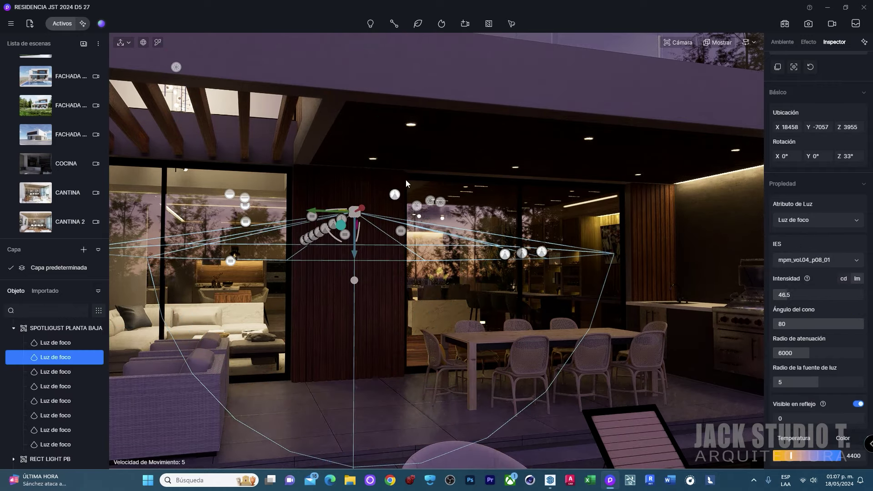
right_click_drag(406, 180, 478, 90)
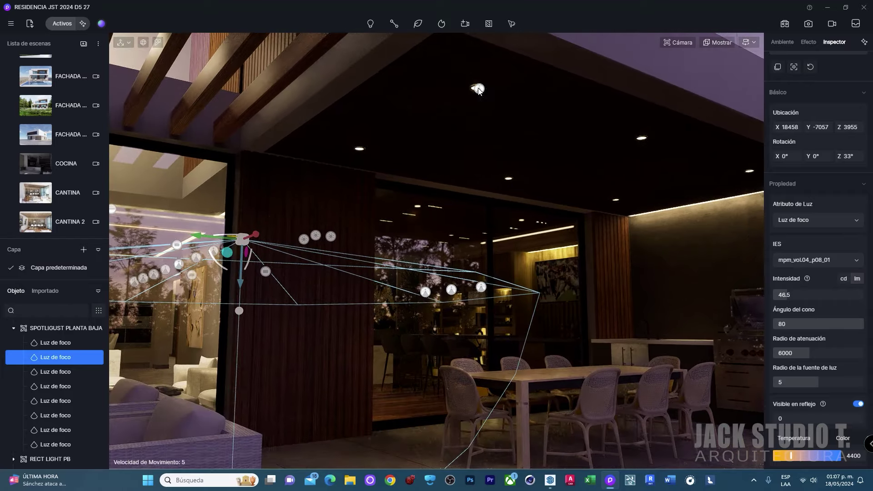
left_click(478, 91)
middle_click_drag(478, 91, 429, 90)
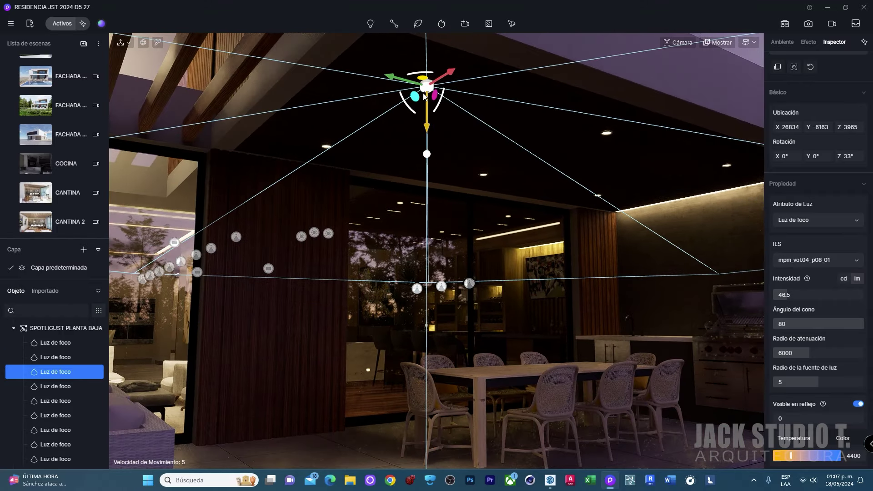
key("Delete")
- Add a Luz de foco at the ceiling downlight and lower its intensity to 40 lm
left_click(373, 24)
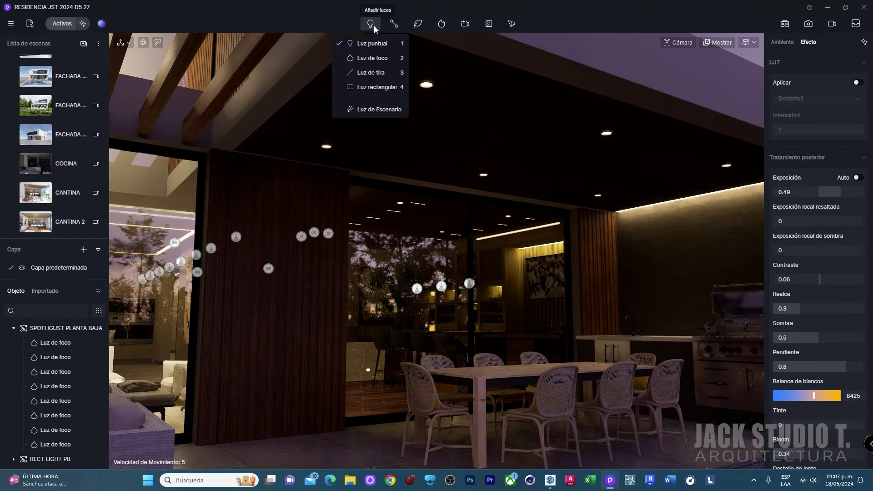
left_click(368, 57)
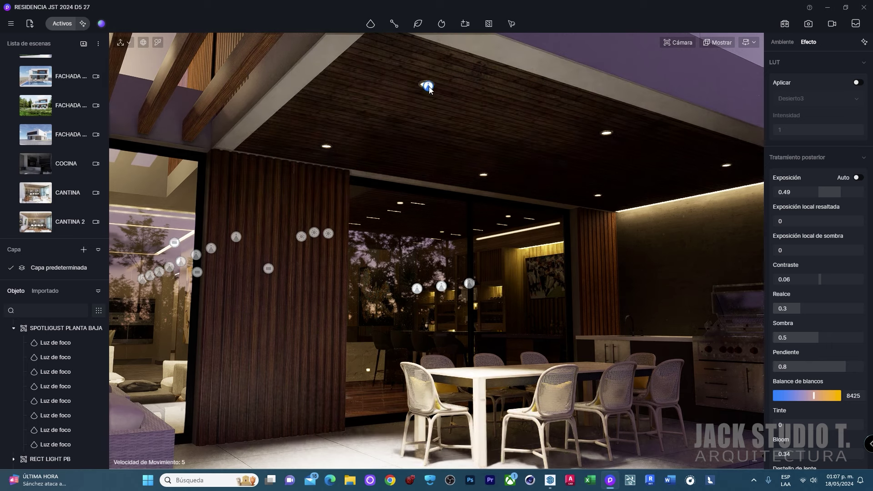
left_click(427, 88)
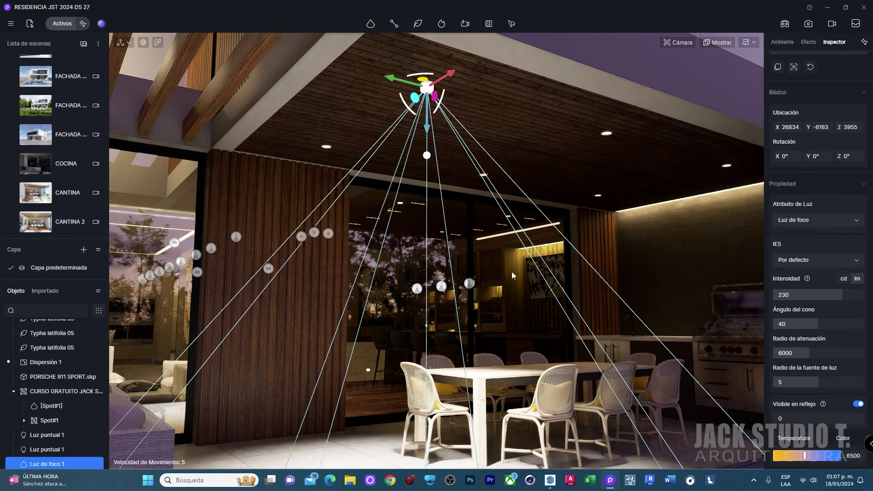
left_click_drag(832, 295, 807, 295)
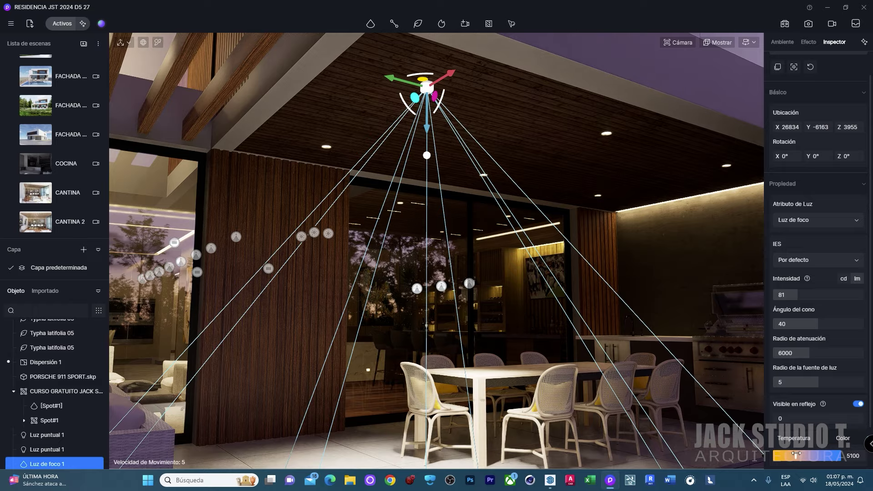
right_click_drag(596, 252, 790, 311)
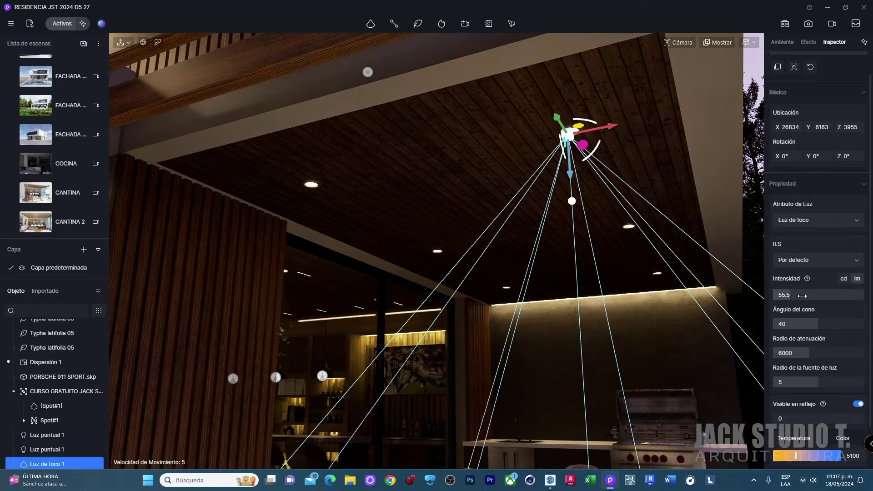
mouse_move(740, 295)
right_mouse_down()
mouse_move(458, 244)
mouse_move(437, 173)
right_mouse_up()
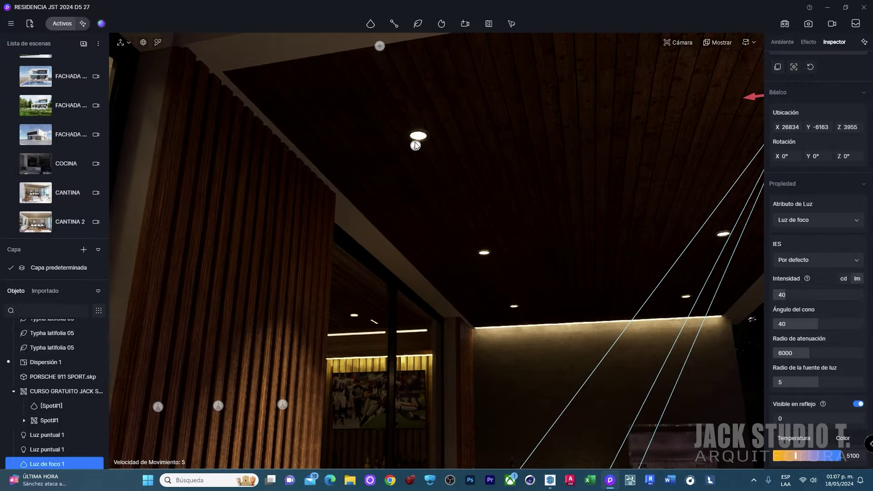
- Copy the 40 lm spotlight onto the neighbouring ceiling downlights
key("ctrl+v")
mouse_move(419, 136)
right_mouse_down()
mouse_move(345, 282)
mouse_move(407, 150)
mouse_move(372, 176)
mouse_move(445, 248)
mouse_move(433, 249)
mouse_move(406, 192)
mouse_move(500, 123)
mouse_move(411, 328)
mouse_move(497, 148)
right_mouse_up()
key("ctrl+v")
key("ctrl+v")
key("ctrl+v")
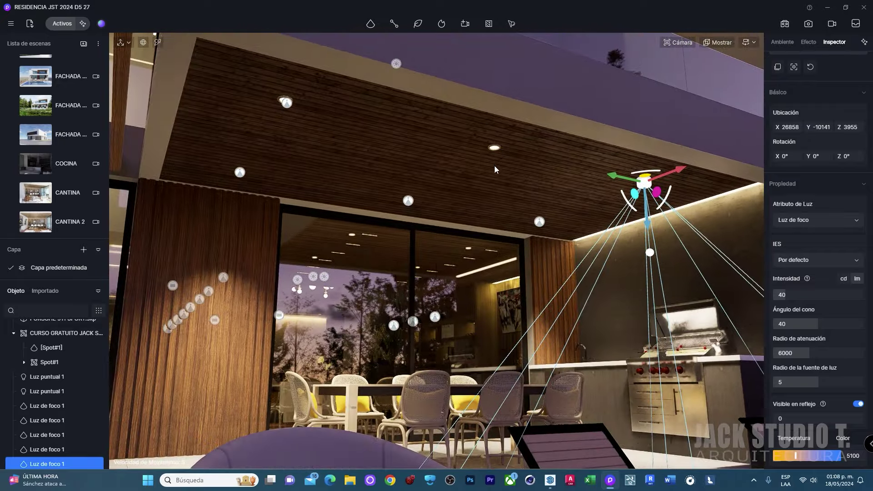
scroll(496, 150, "up", 3)
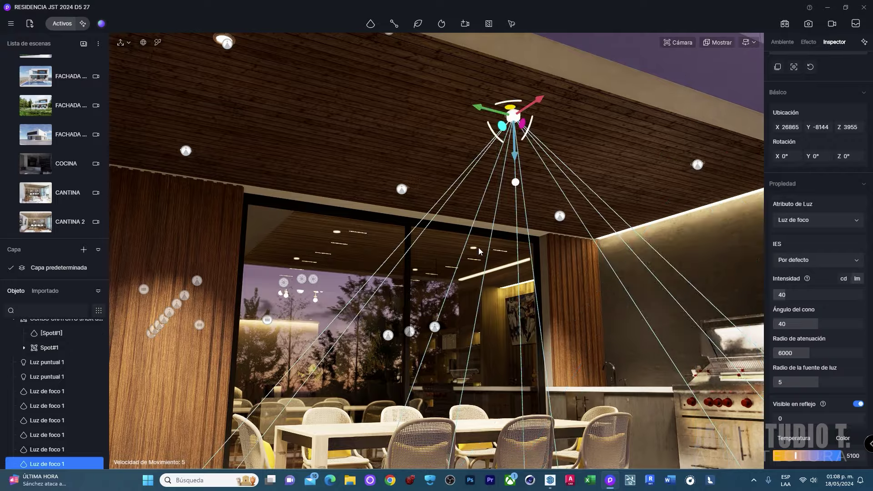
scroll(479, 251, "down", 5)
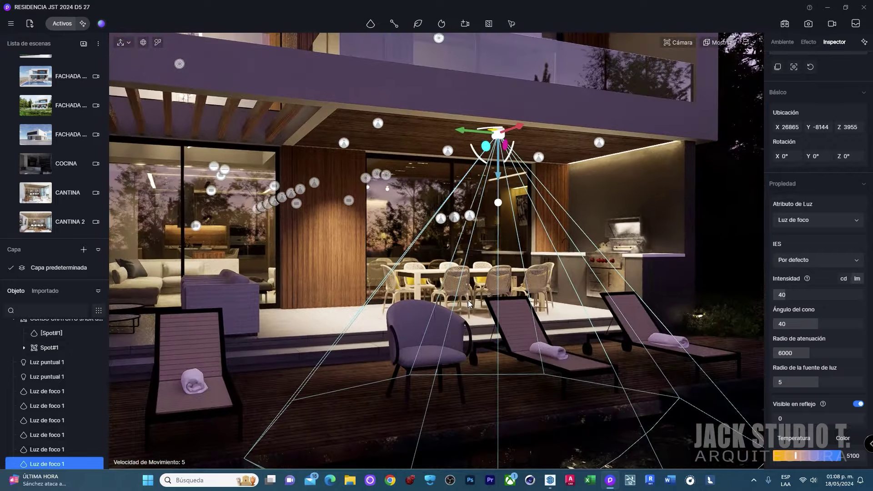
scroll(446, 266, "down", 5)
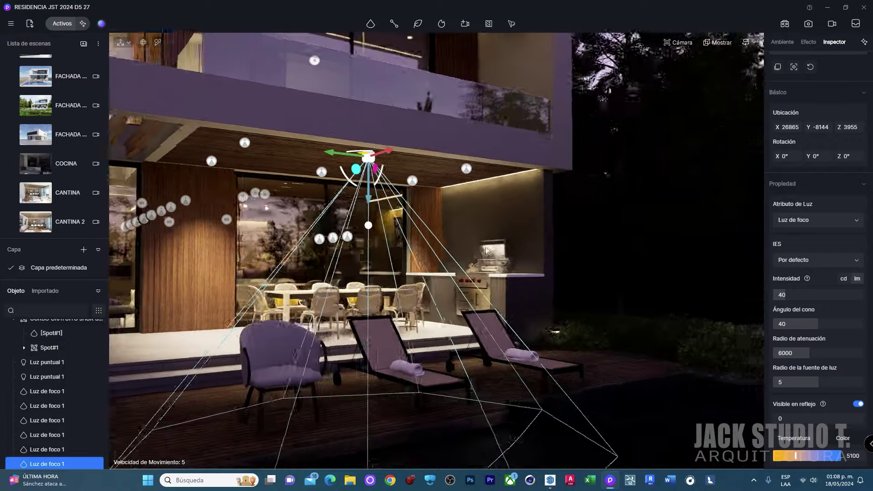
scroll(419, 260, "down", 5)
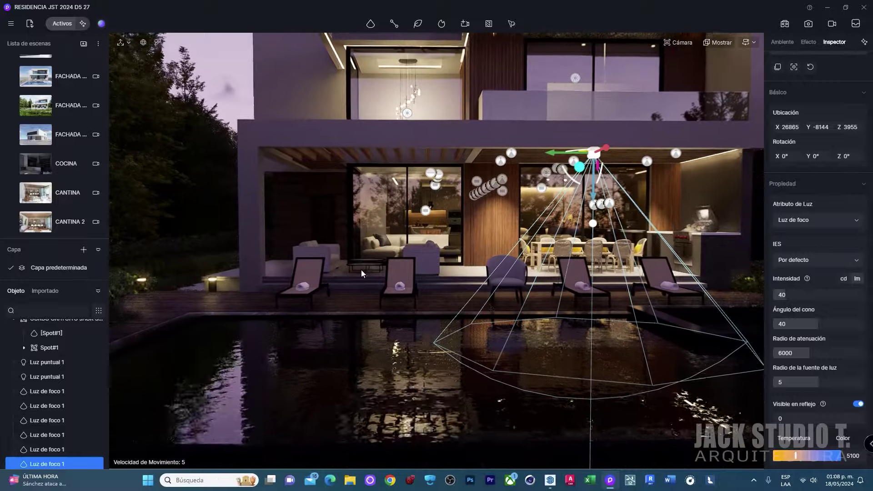
scroll(455, 309, "up", 5)
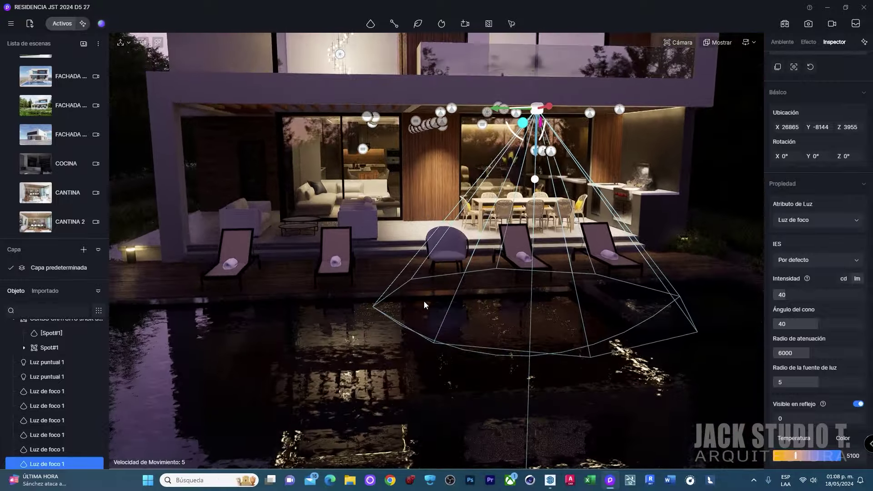
scroll(388, 353, "up", 5)
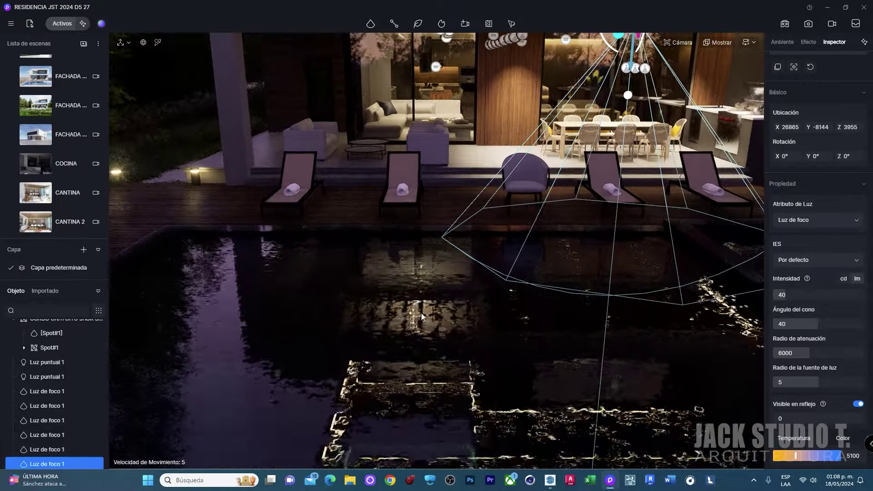
middle_click_drag(421, 301, 465, 293)
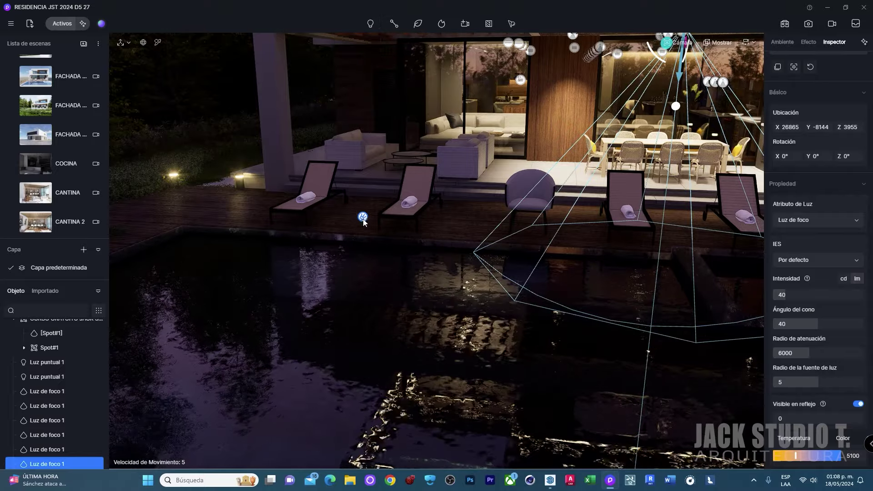
scroll(246, 216, "down", 10)
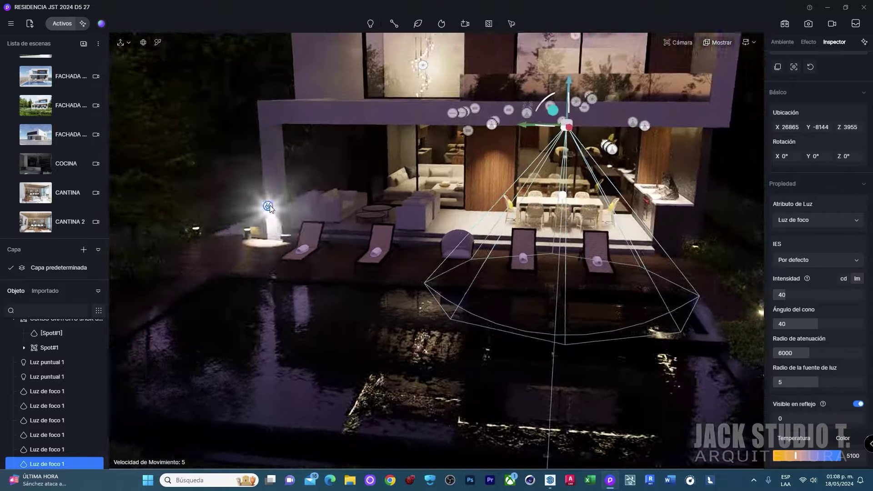
- Move the garden stage light to the top of the wall and narrow its iris to 35.4
mouse_move(269, 208)
middle_mouse_down()
mouse_move(440, 228)
mouse_move(258, 201)
mouse_move(293, 183)
middle_mouse_up()
double_click(292, 182)
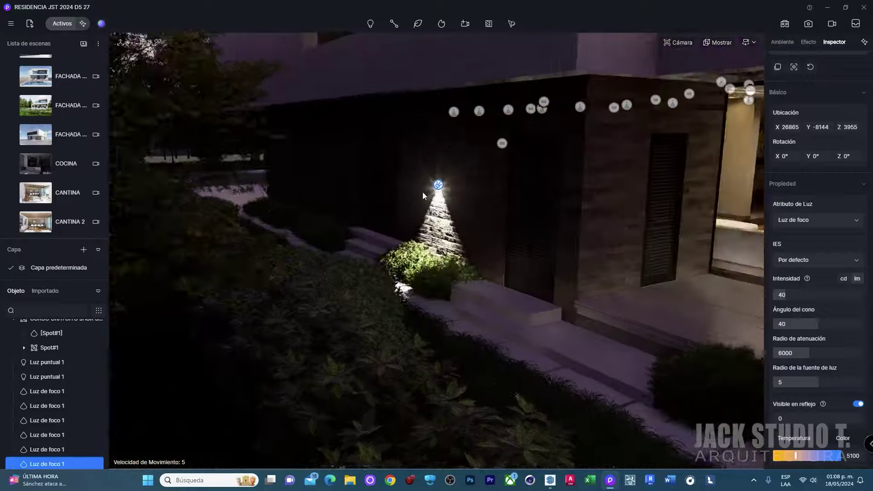
middle_click_drag(423, 196, 340, 211)
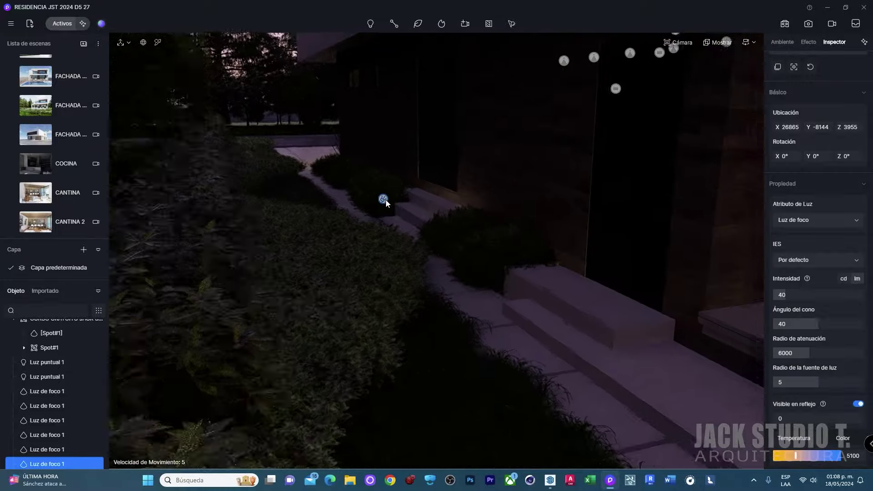
mouse_move(340, 212)
left_mouse_down()
mouse_move(335, 230)
mouse_move(400, 98)
mouse_move(486, 94)
mouse_move(477, 107)
left_mouse_up()
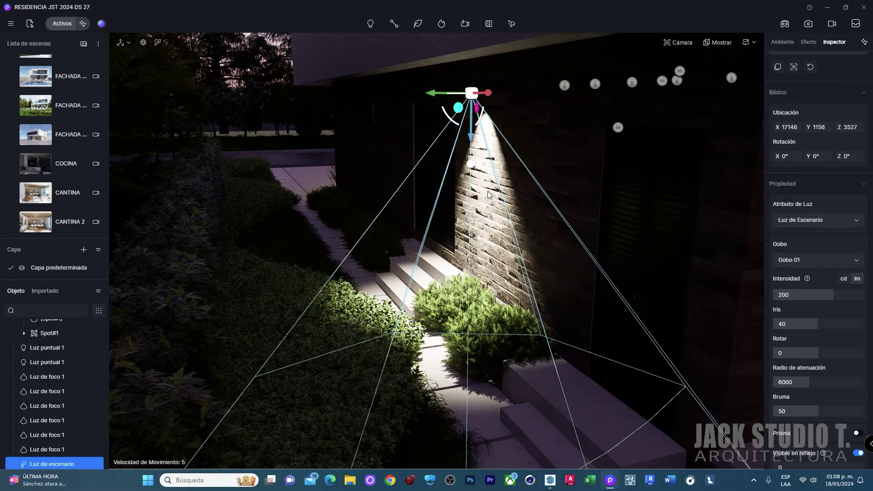
middle_click_drag(489, 195, 501, 331)
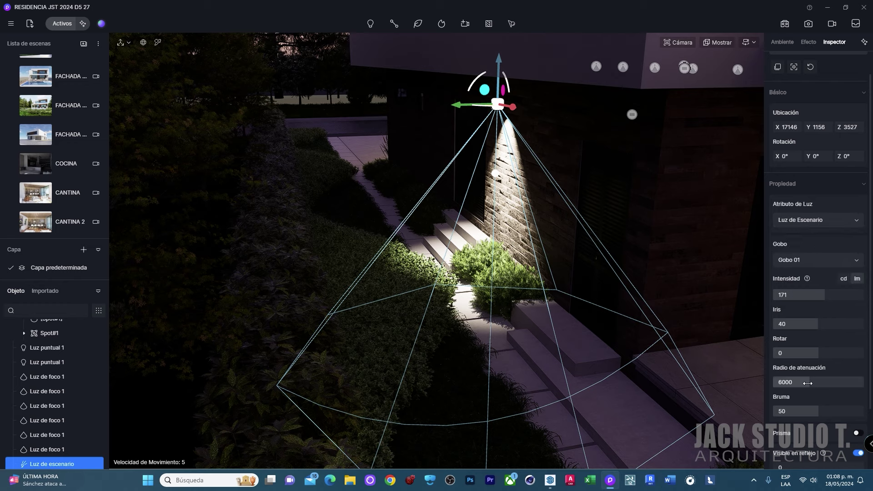
mouse_move(818, 325)
left_mouse_down()
mouse_move(794, 326)
mouse_move(813, 322)
left_mouse_up()
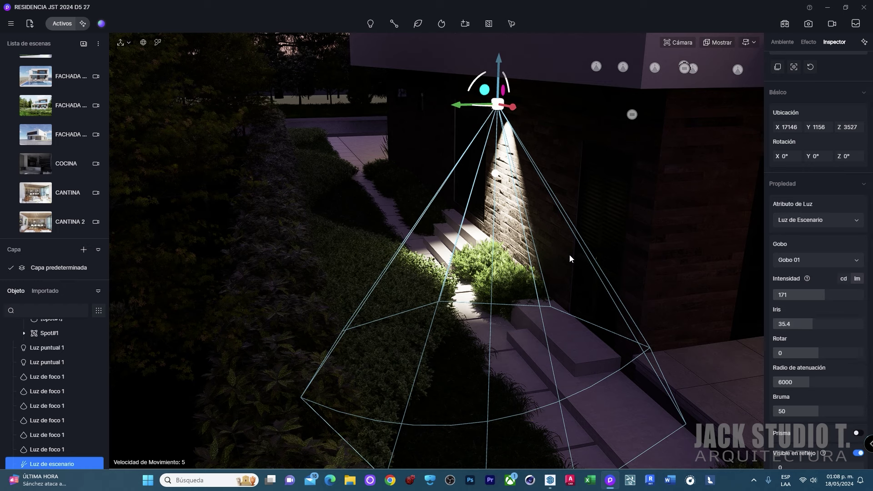
key("d")
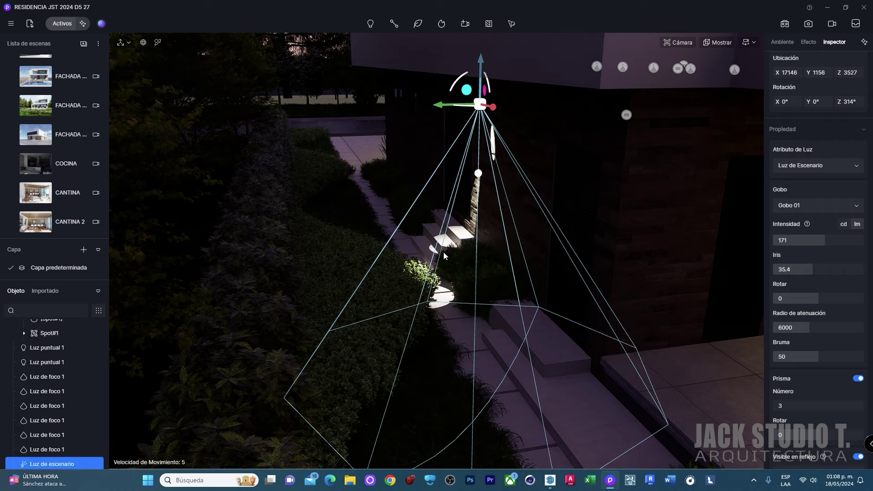
- Aim the stage light across the bushes and set its prism rotation to 13
mouse_move(464, 76)
left_mouse_down()
mouse_move(480, 70)
mouse_move(495, 107)
left_mouse_up()
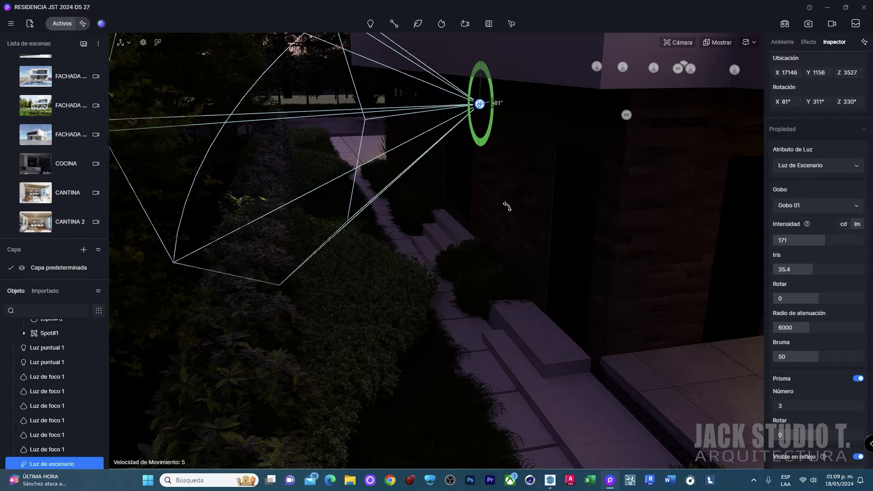
left_click_drag(516, 70, 477, 50)
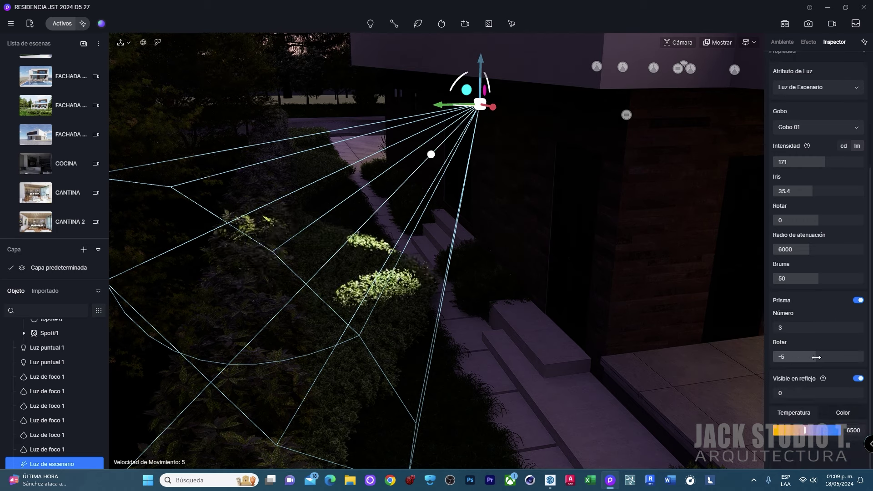
scroll(339, 243, "up", 3)
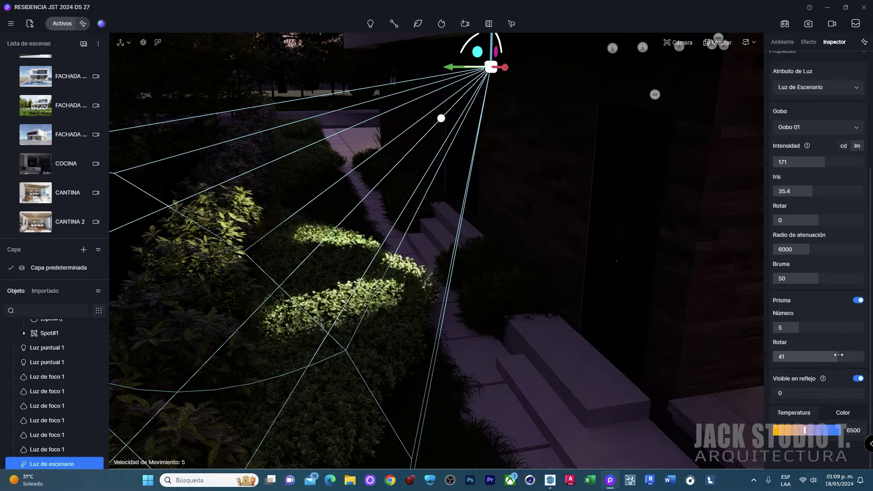
left_click_drag(826, 355, 814, 354)
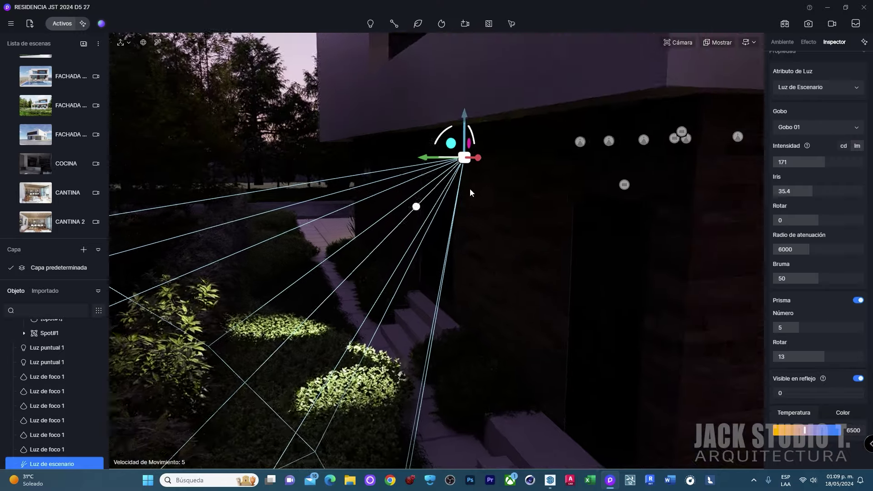
right_click_drag(455, 227, 472, 158)
- Raise and shift the stage light, switch its prism off, then delete it
left_click_drag(471, 142, 538, 129)
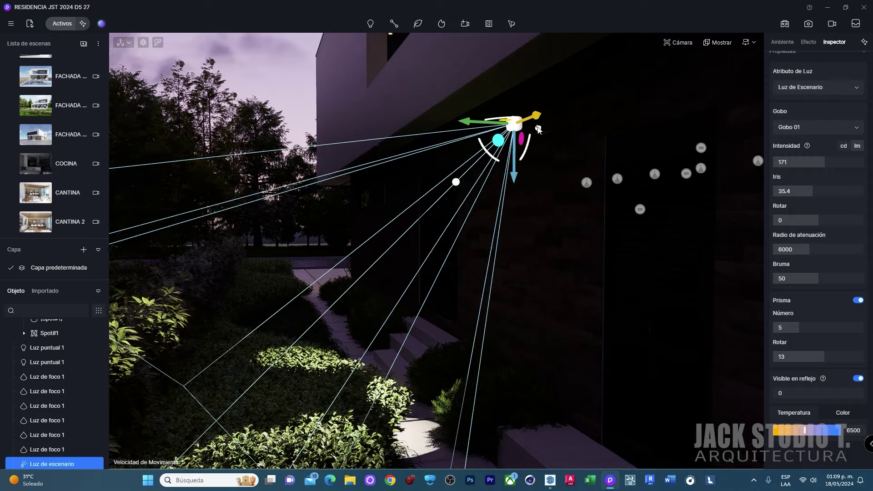
left_click_drag(515, 171, 517, 137)
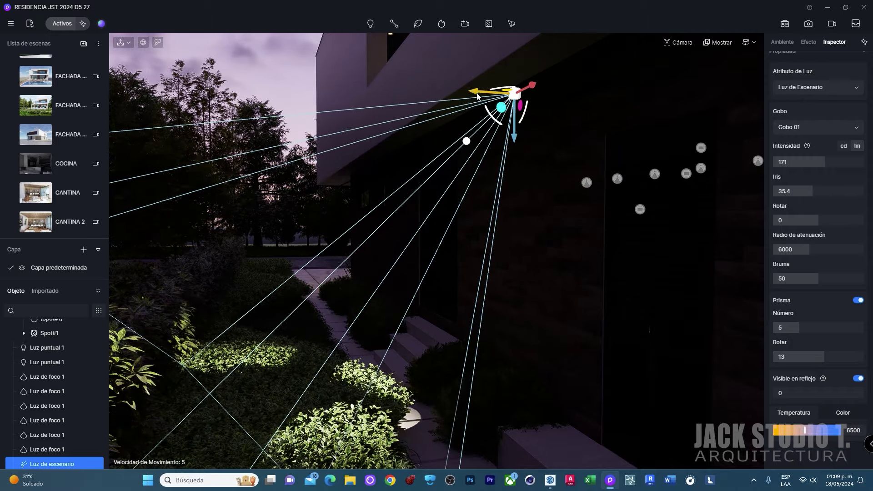
mouse_move(478, 95)
left_mouse_down()
mouse_move(470, 122)
mouse_move(501, 97)
left_mouse_up()
right_click_drag(379, 282, 294, 351)
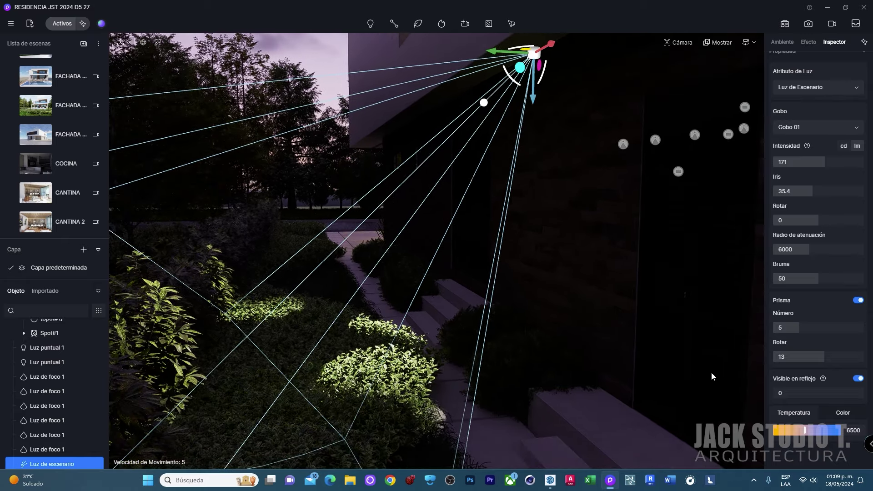
left_click(859, 302)
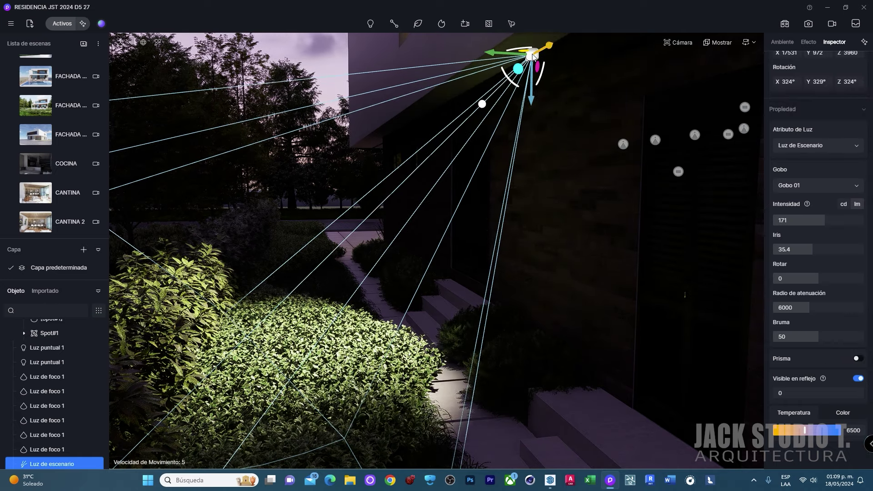
key("Delete")
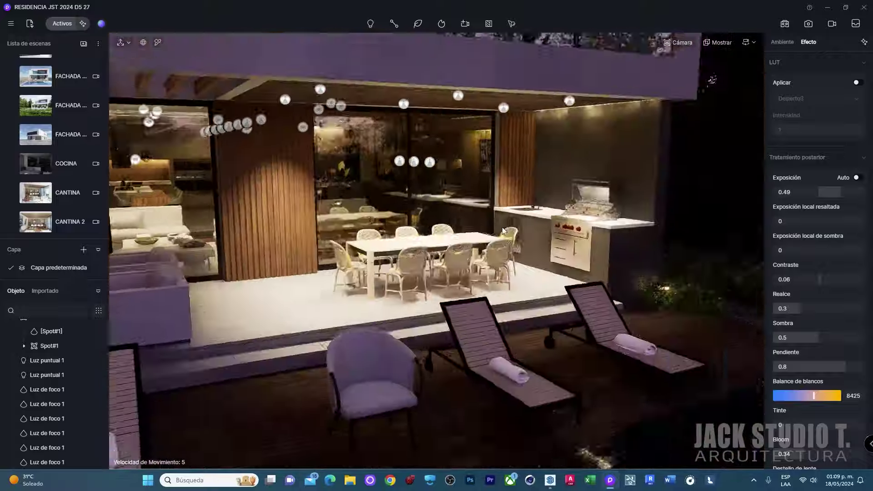
- Place a Luz rectangular in the pool and raise it higher
mouse_move(504, 230)
right_mouse_down()
mouse_move(407, 345)
mouse_move(415, 189)
right_mouse_up()
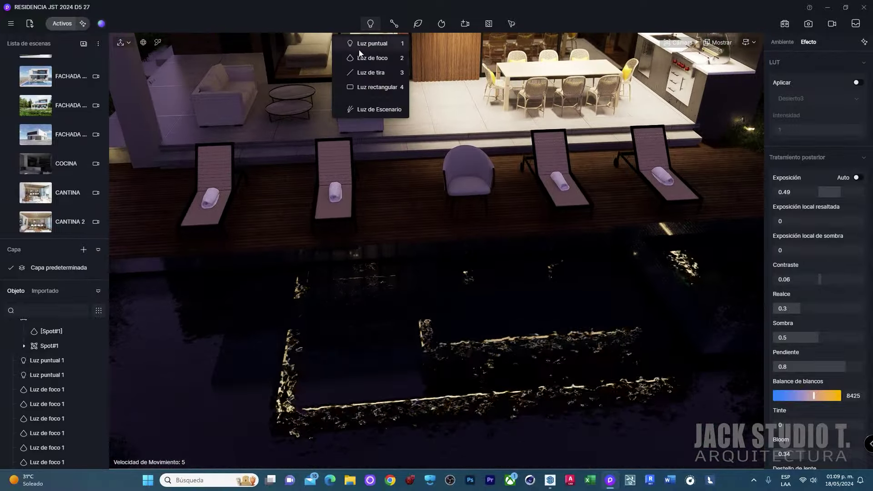
left_click(366, 87)
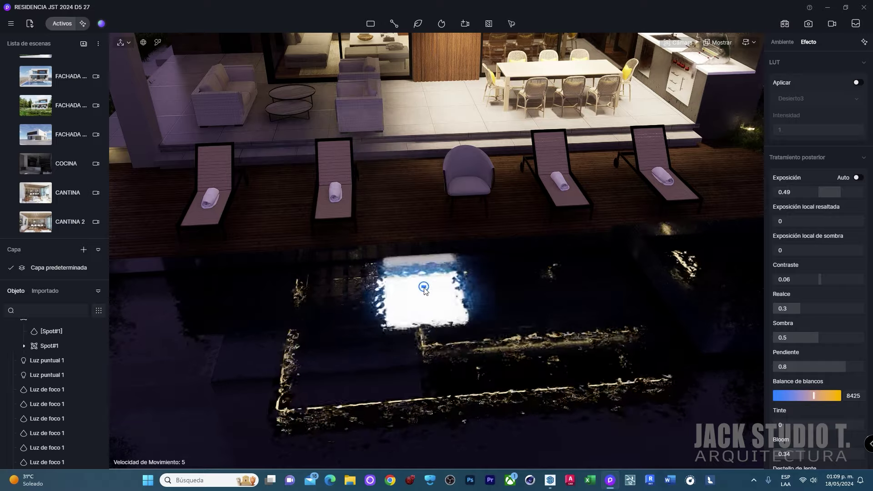
left_click(436, 305)
left_click_drag(428, 267, 427, 237)
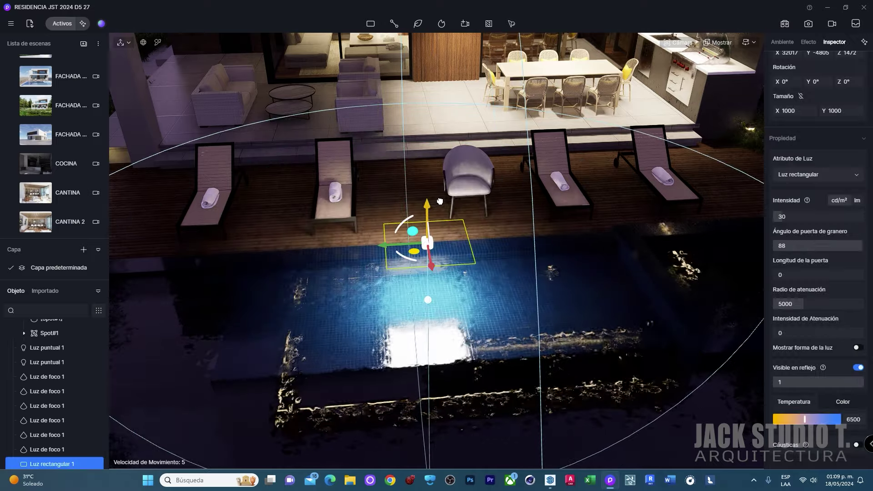
right_click_drag(444, 257, 328, 281)
scroll(329, 281, "down", 5)
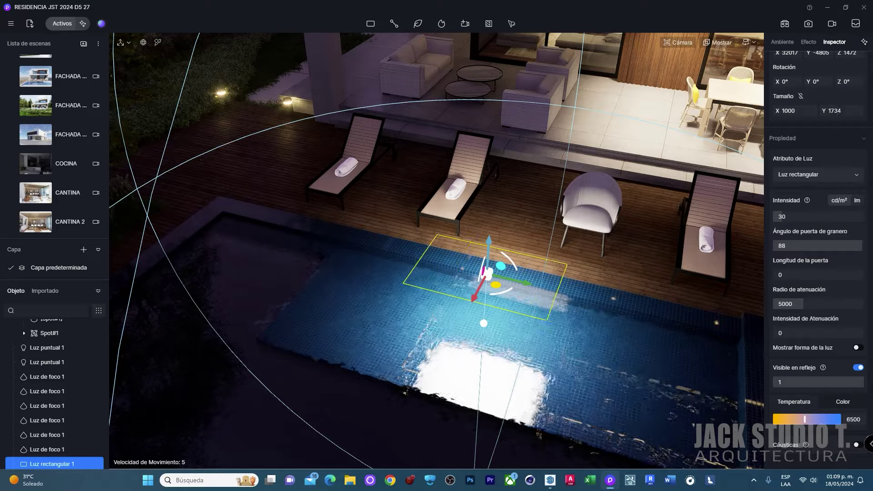
- Resize the rectangular light to 185 × 1995
left_click_drag(835, 110, 733, 119)
left_click_drag(387, 193, 267, 236)
scroll(588, 378, "up", 3)
scroll(618, 311, "up", 3)
scroll(620, 308, "down", 5)
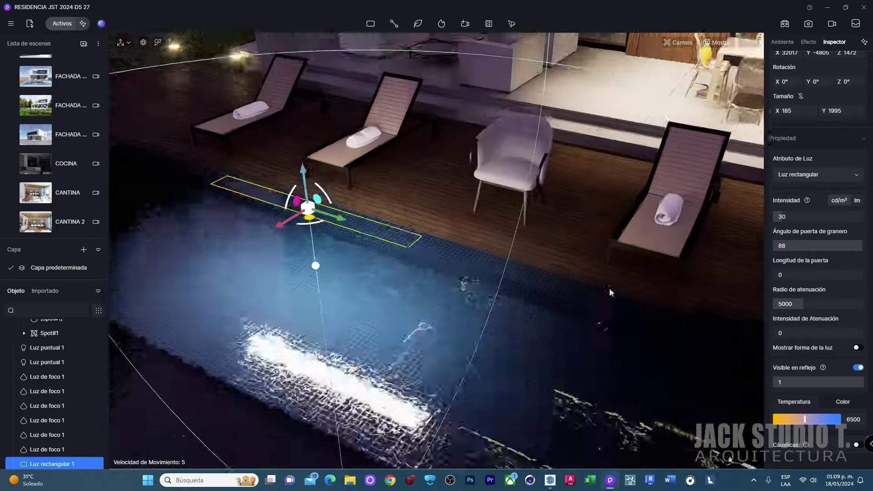
scroll(826, 341, "down", 1)
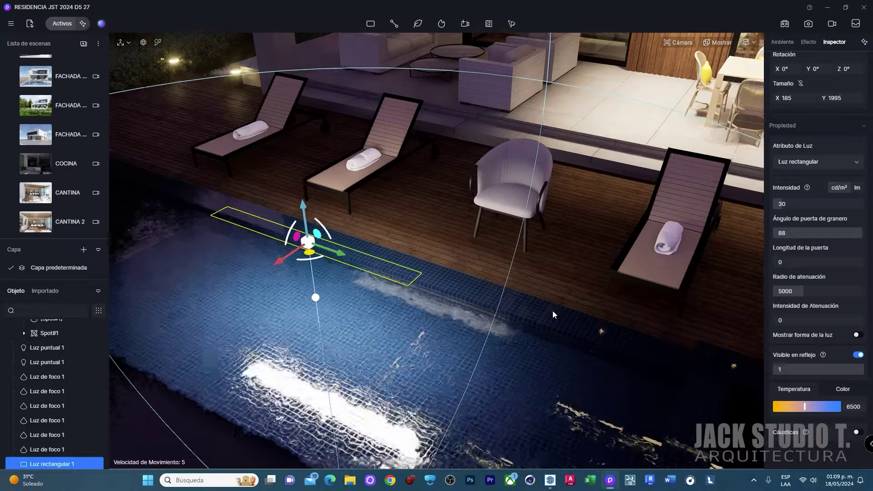
- Turn on Cáusticas for the pool light and view the caustic patterns
right_click_drag(553, 310, 508, 307)
left_click(857, 433)
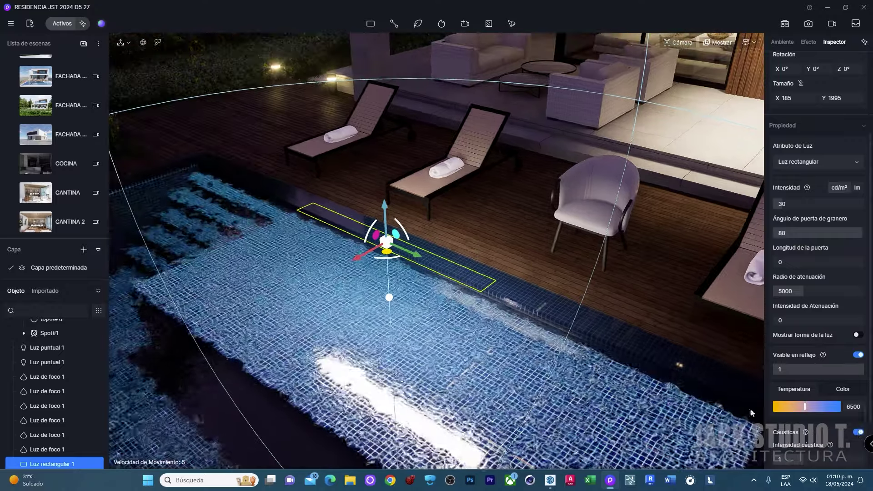
right_click_drag(410, 345, 471, 339)
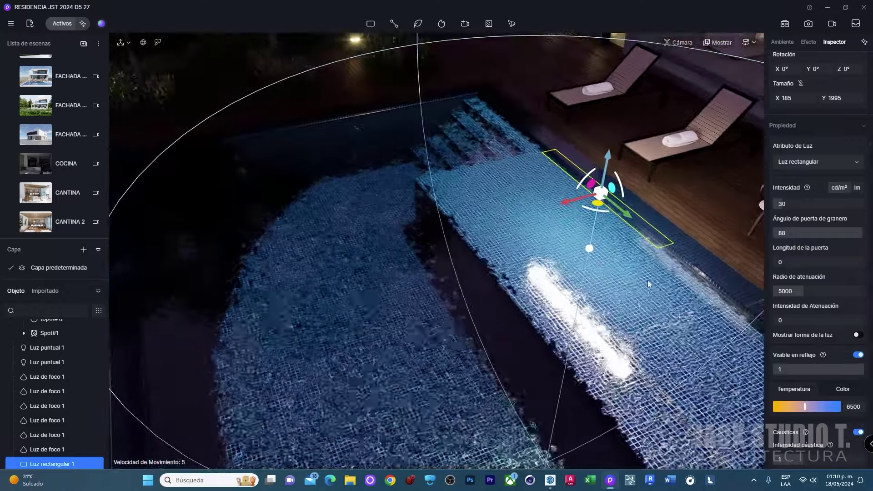
right_click_drag(574, 206, 451, 235)
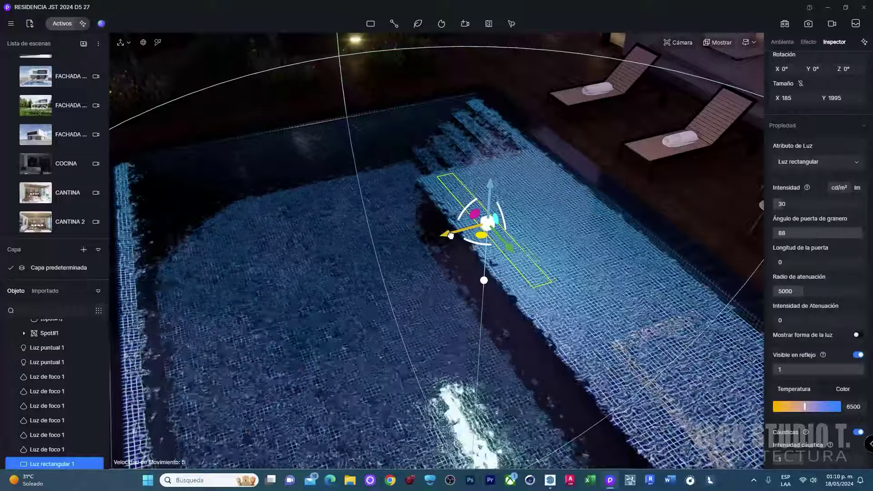
- Turn off caustics on the pool water material
left_click(327, 241)
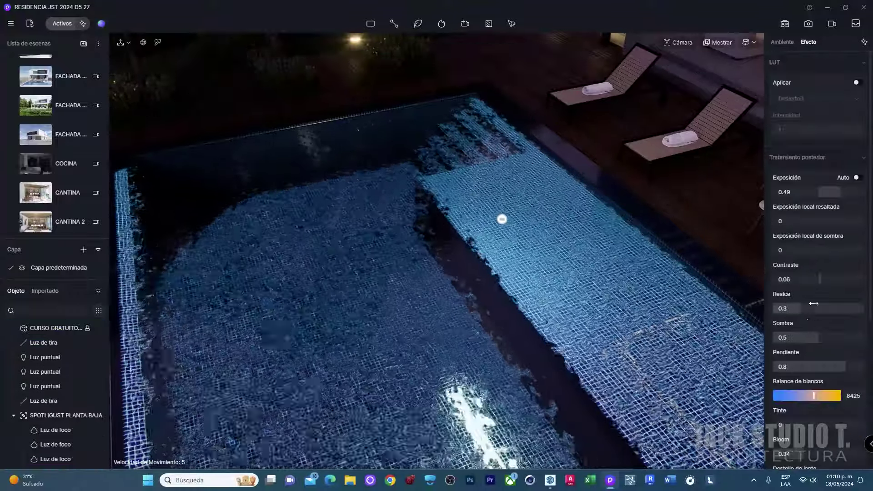
left_click(414, 326)
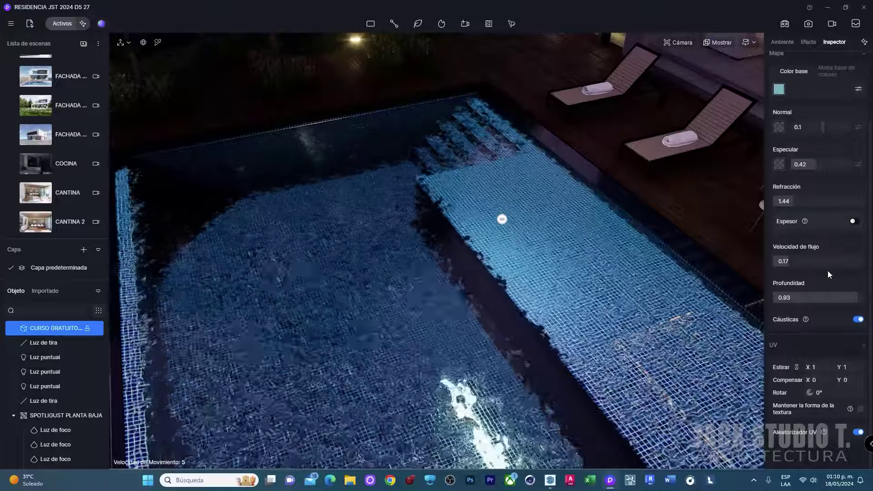
left_click(858, 319)
- Set the rectangular light to intensity 10, slide it along the pool and hide it from reflections
left_click(502, 219)
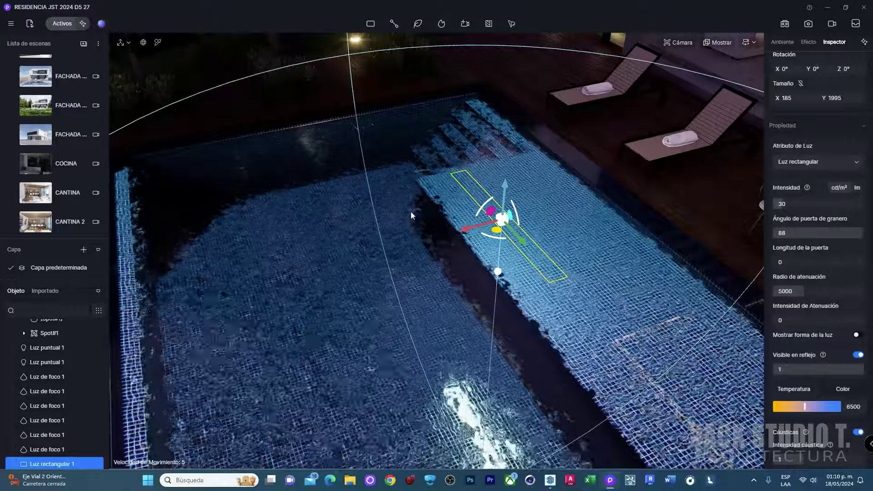
scroll(826, 313, "up", 3)
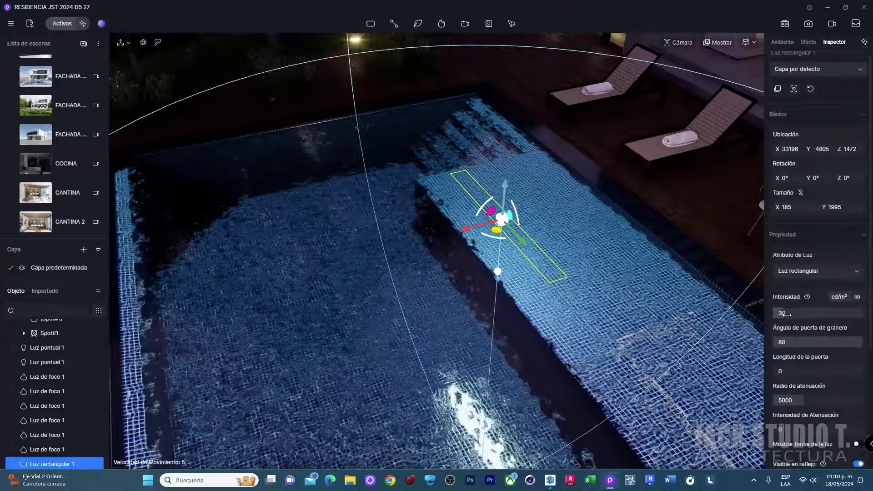
left_click_drag(827, 313, 540, 369)
scroll(541, 369, "up", 5)
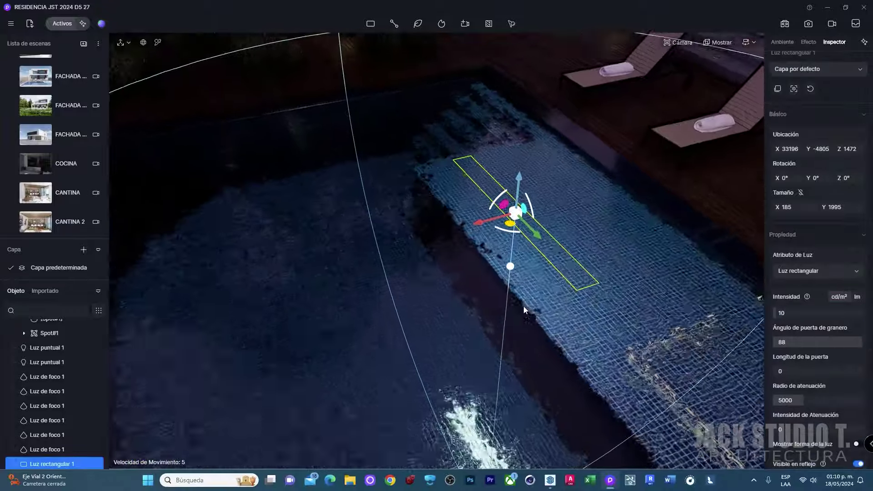
left_click_drag(503, 78, 629, 214)
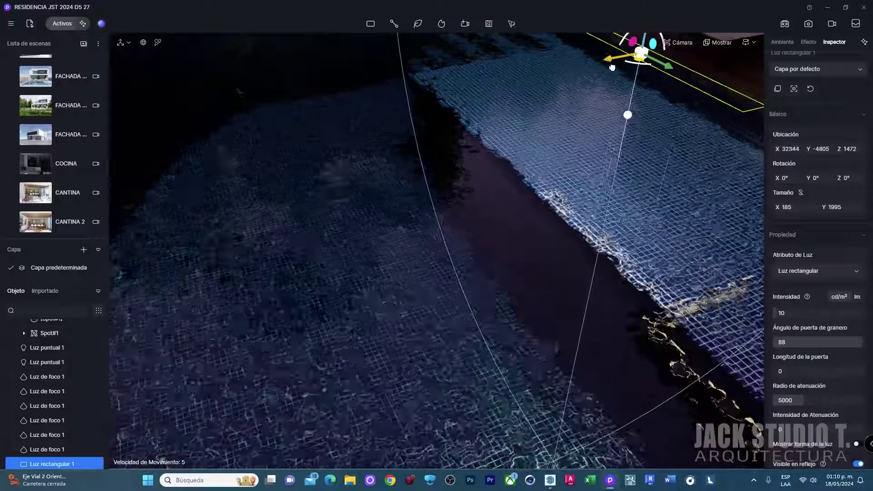
scroll(628, 215, "down", 5)
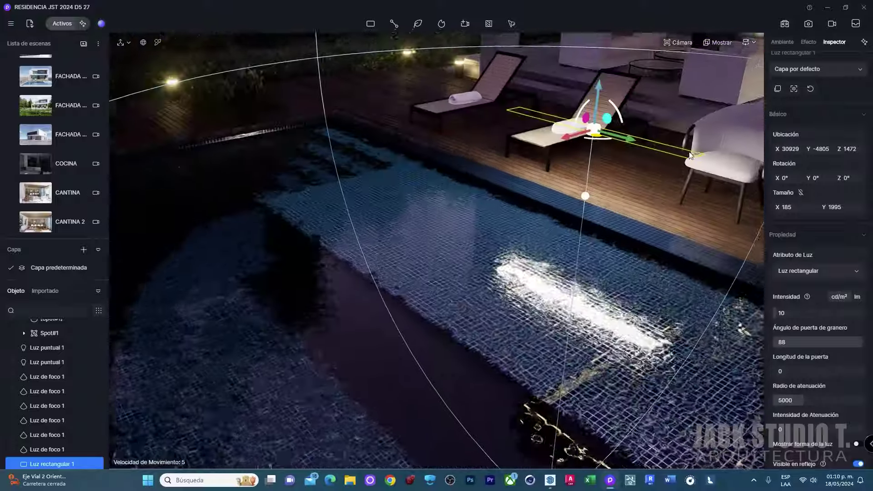
scroll(846, 327, "down", 2)
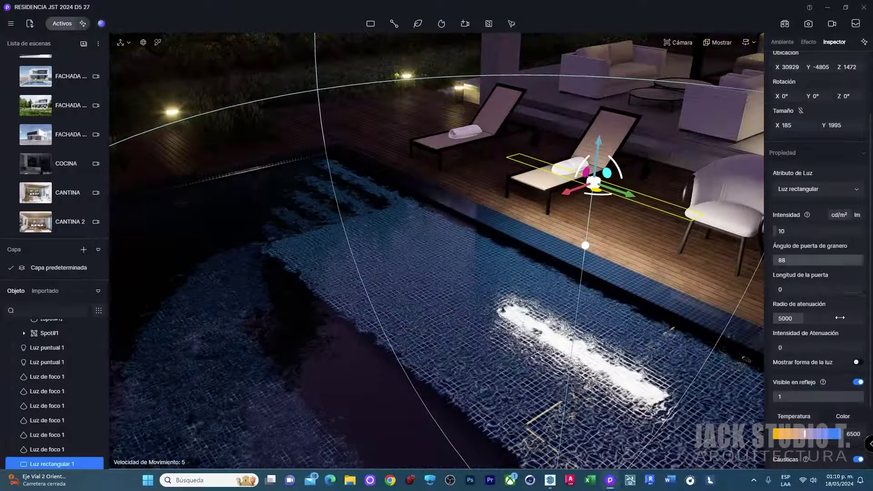
left_click(858, 355)
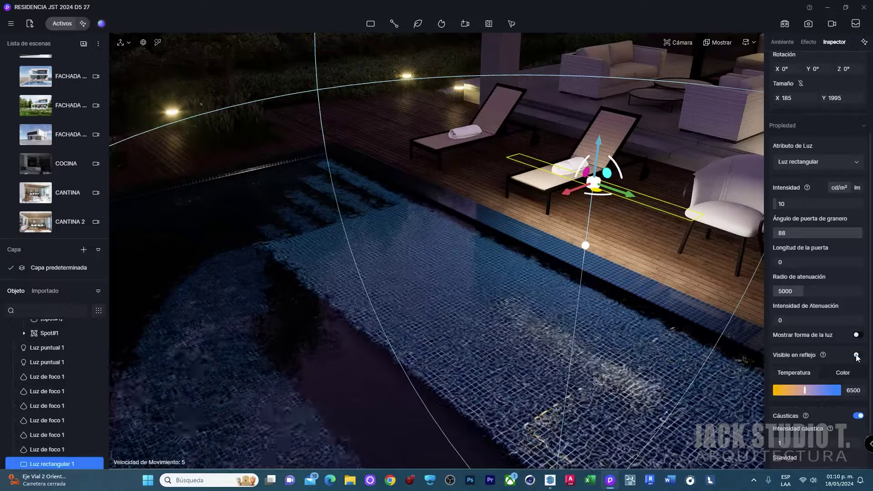
scroll(561, 310, "up", 5)
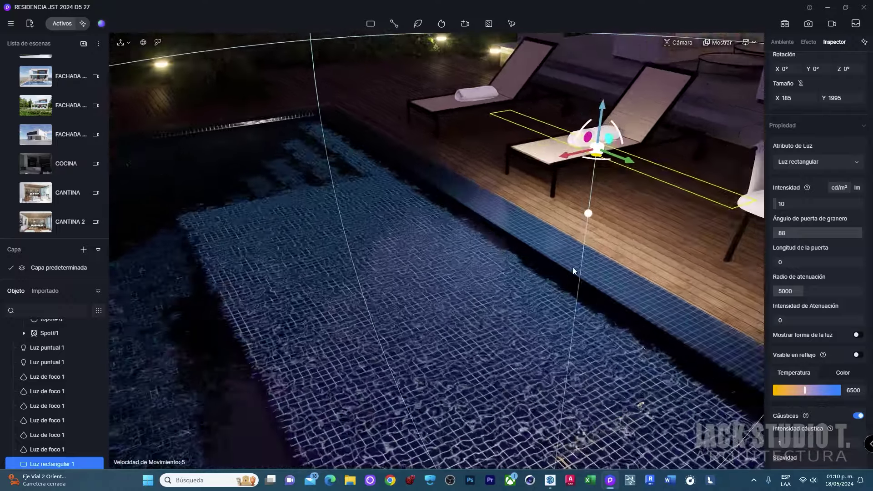
- Lower the rectangular light into the pool beside its edge and check the placement
mouse_move(572, 266)
right_mouse_down()
mouse_move(468, 313)
mouse_move(473, 469)
mouse_move(665, 206)
right_mouse_up()
mouse_move(608, 220)
right_mouse_down()
mouse_move(563, 237)
mouse_move(372, 218)
mouse_move(439, 233)
mouse_move(537, 200)
right_mouse_up()
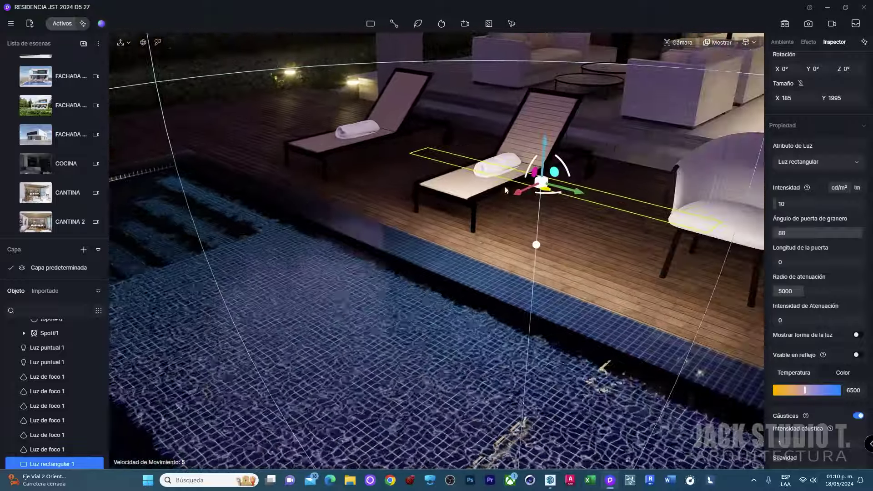
mouse_move(537, 200)
left_mouse_down()
mouse_move(542, 264)
mouse_move(537, 246)
left_mouse_up()
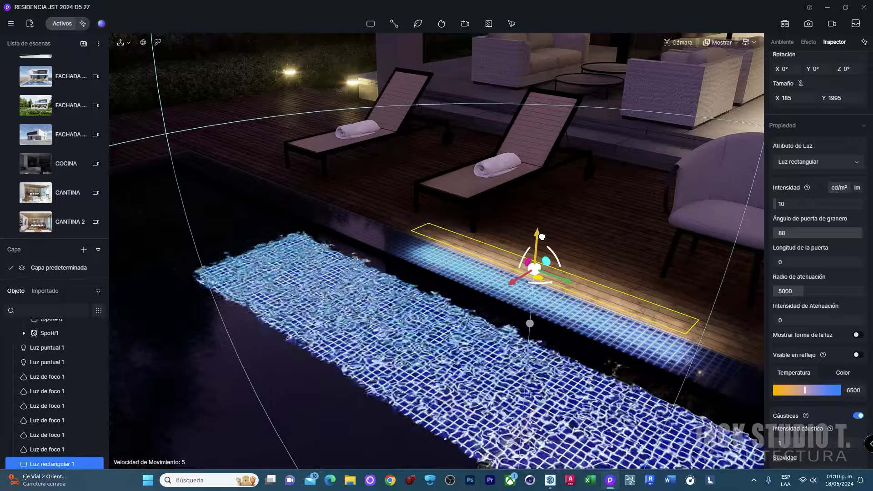
left_click_drag(497, 290, 408, 311)
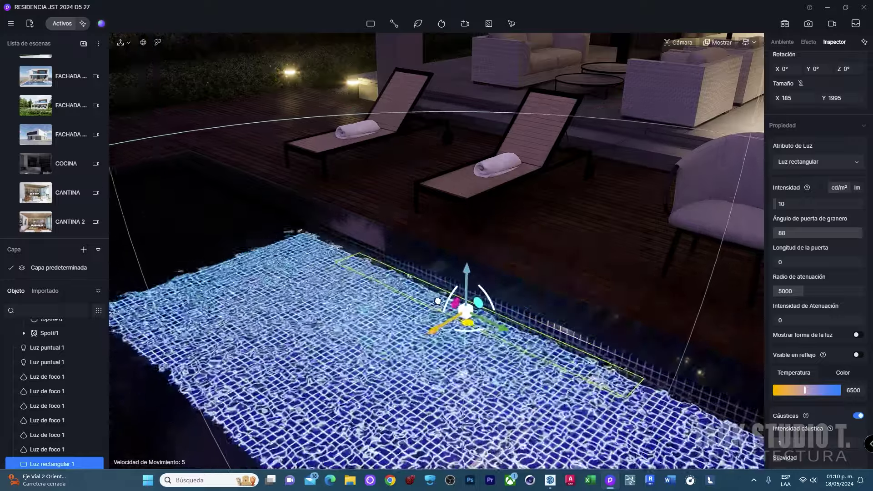
key("a")
key("s")
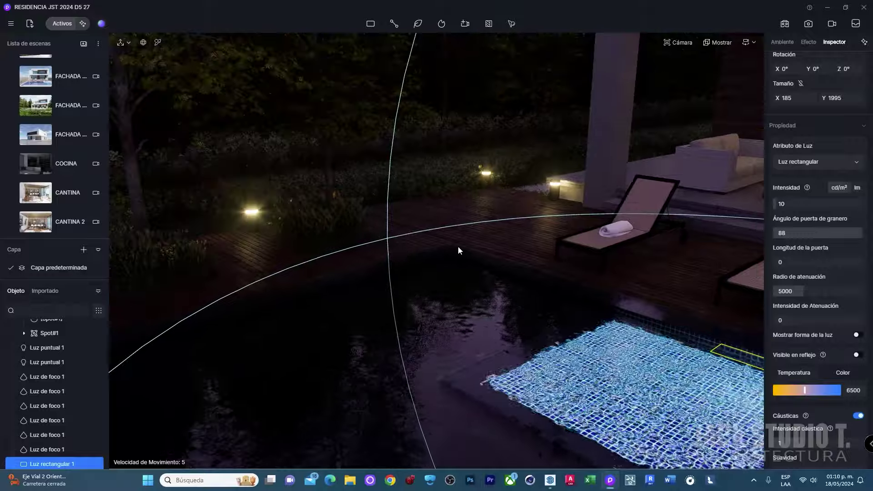
mouse_move(458, 249)
right_mouse_down()
mouse_move(550, 240)
mouse_move(509, 250)
right_mouse_up()
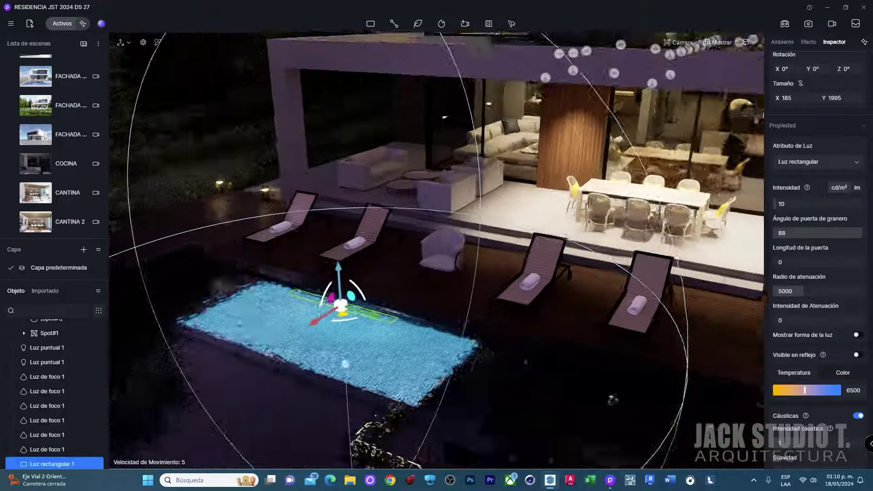
- Push/Pull the wall box up to a height of 1 m
key("w")
key("alt+Tab")
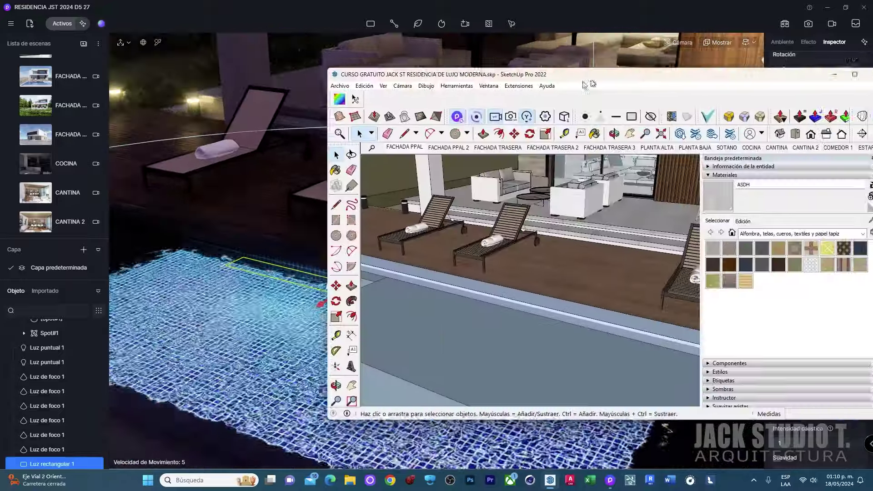
mouse_move(449, 293)
middle_mouse_down()
mouse_move(441, 337)
mouse_move(522, 308)
middle_mouse_up()
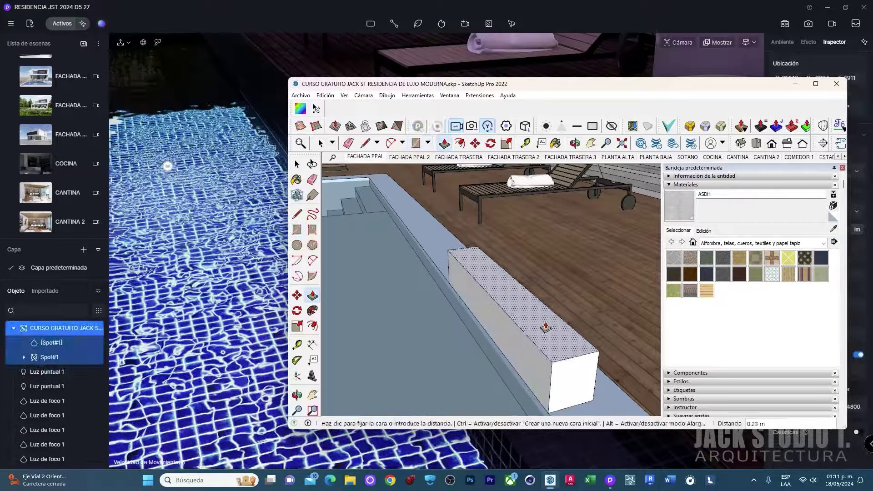
type("1")
key("Return")
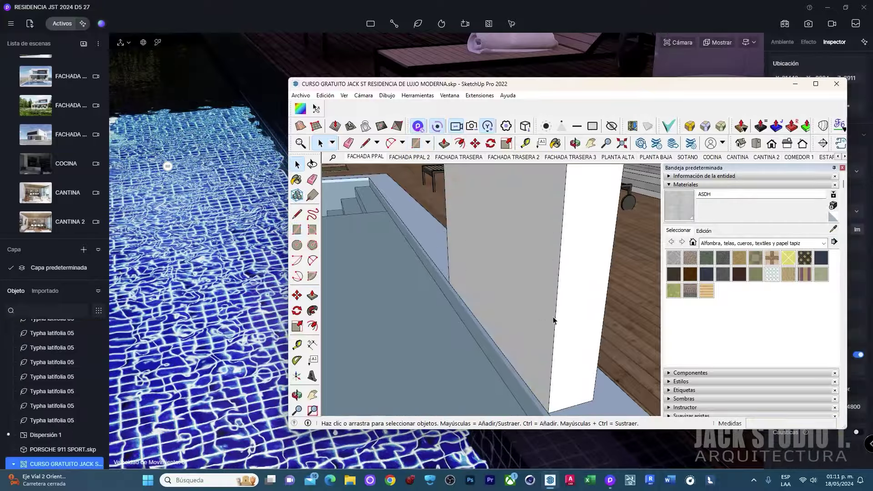
- Select the whole 1 m wall box and make it a group
scroll(554, 321, "down", 3)
middle_click_drag(546, 303, 579, 331)
triple_click(591, 273)
right_click(632, 232)
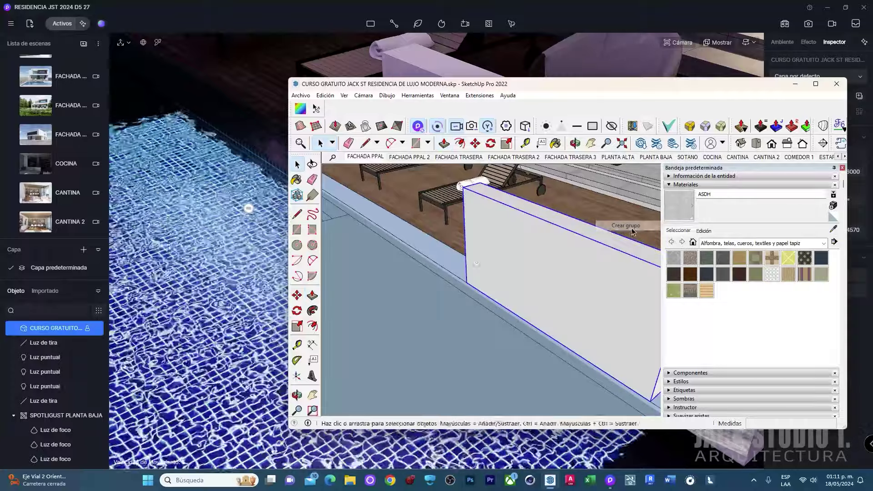
left_click(632, 228)
scroll(500, 273, "down", 3)
scroll(500, 273, "up", 5)
- Lengthen the wall by pulling its end face further along the pool edge
key("alt+Tab")
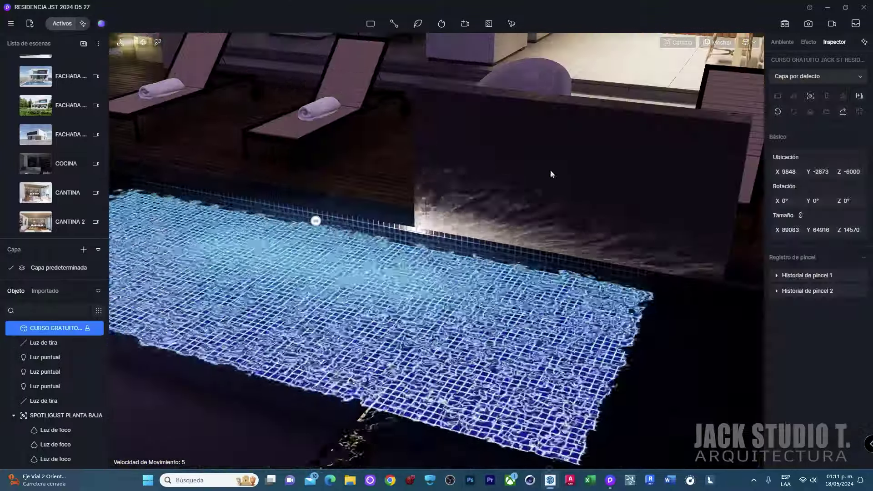
key("alt+Tab")
scroll(494, 264, "up", 3)
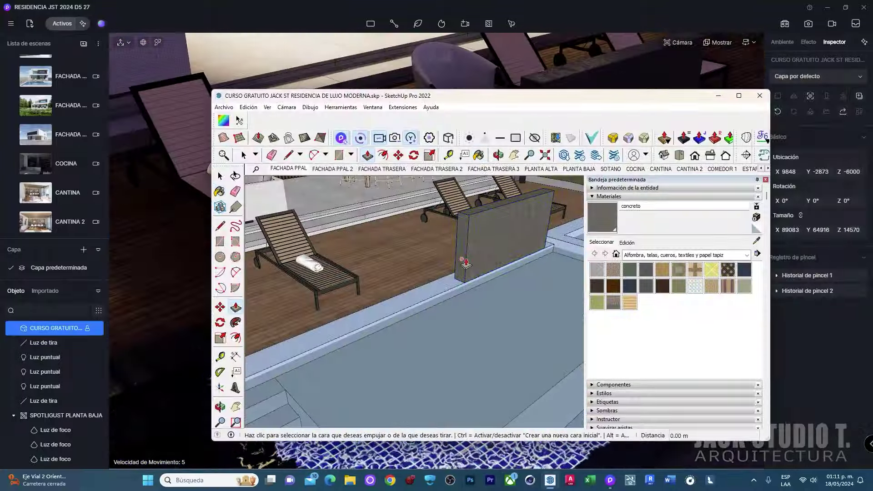
left_click(465, 263)
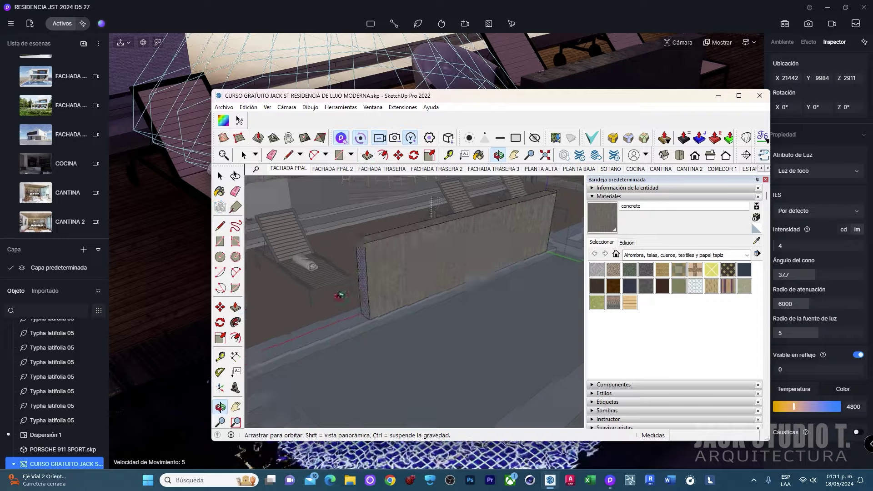
middle_click_drag(339, 296, 475, 295, "shift")
key("space")
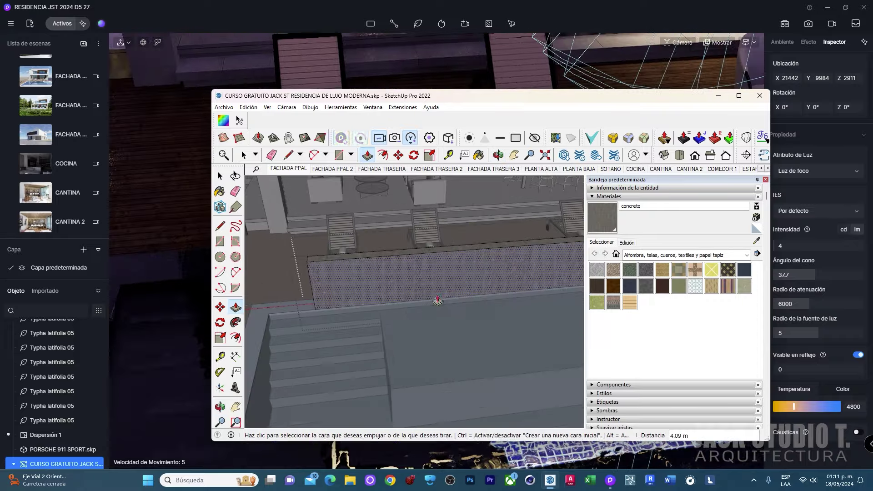
scroll(439, 273, "down", 5)
left_click_drag(585, 108, 595, 109)
- Place a new rectangular light in the pool and set its intensity to 5
left_click(556, 251)
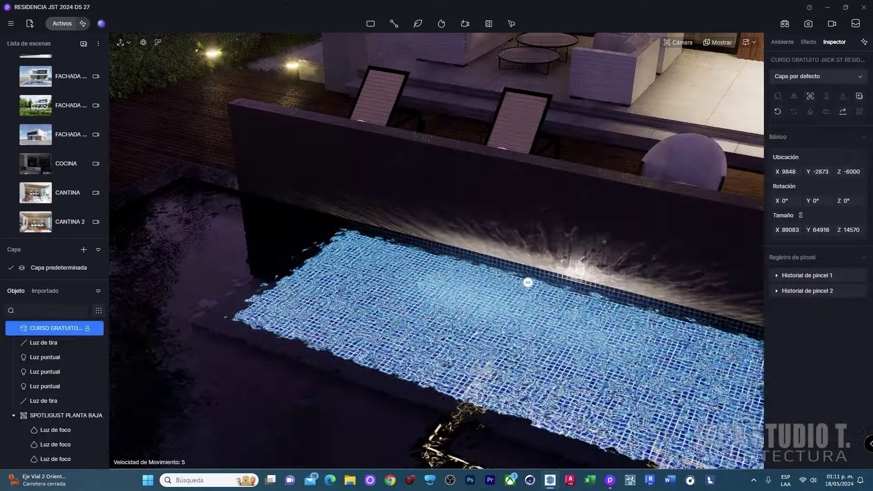
key("e")
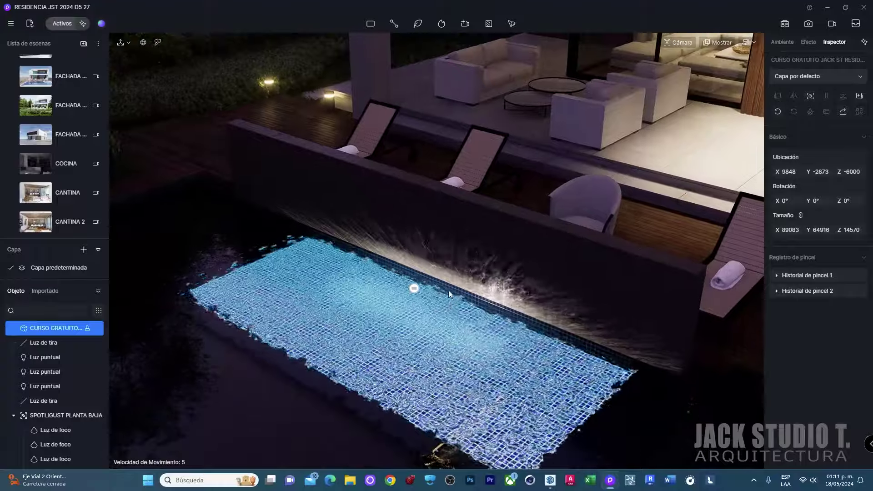
left_click(417, 288)
mouse_move(413, 253)
left_mouse_down()
mouse_move(419, 220)
mouse_move(420, 256)
left_mouse_up()
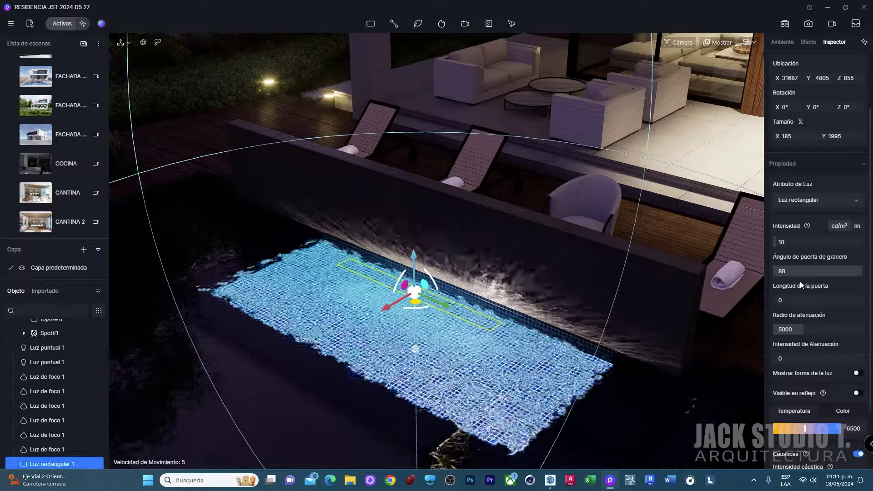
left_click_drag(781, 243, 780, 241)
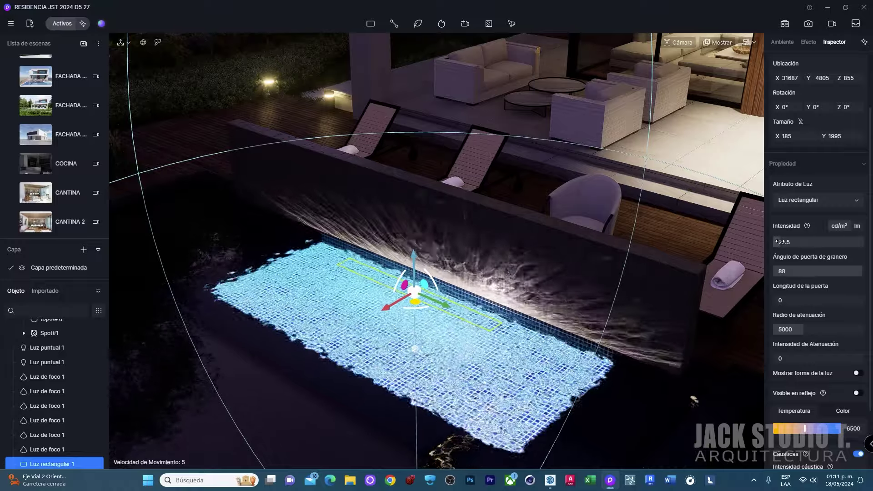
left_click(780, 242)
type("5")
key("Return")
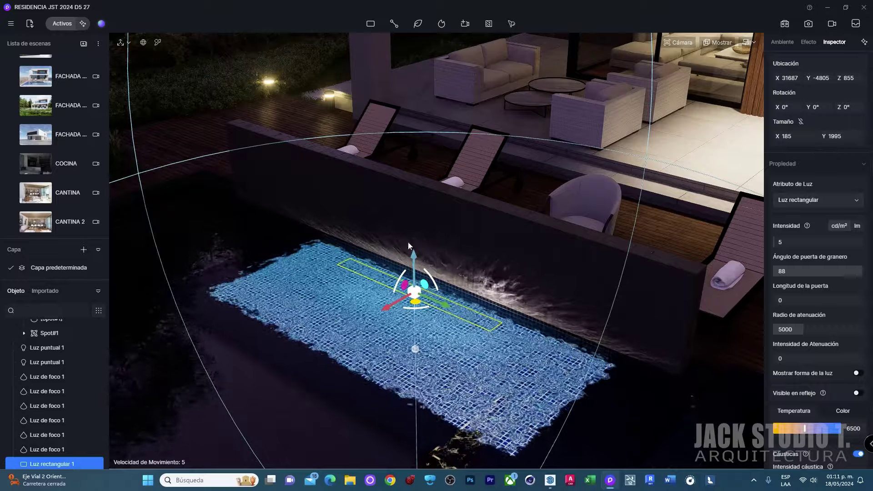
- Narrow the light to width 49 and slide it along the pool edge under the wall
left_click(842, 136)
left_click_drag(794, 137, 695, 148)
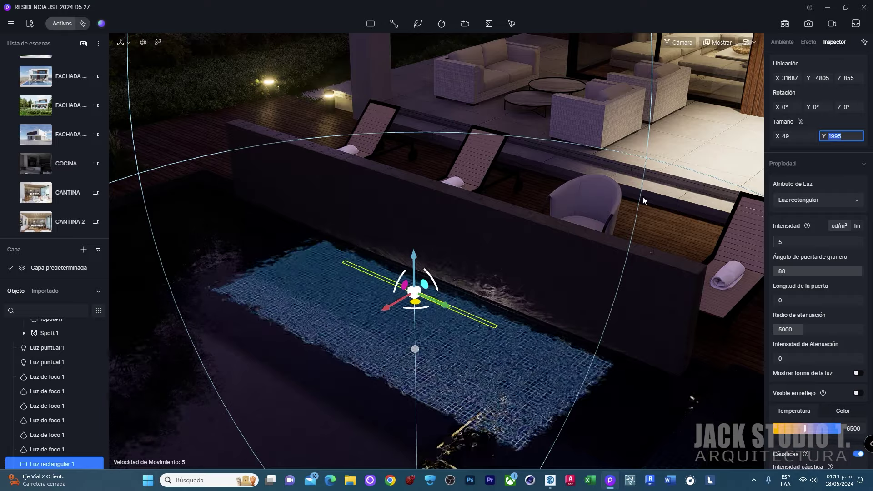
left_click_drag(401, 309, 448, 286)
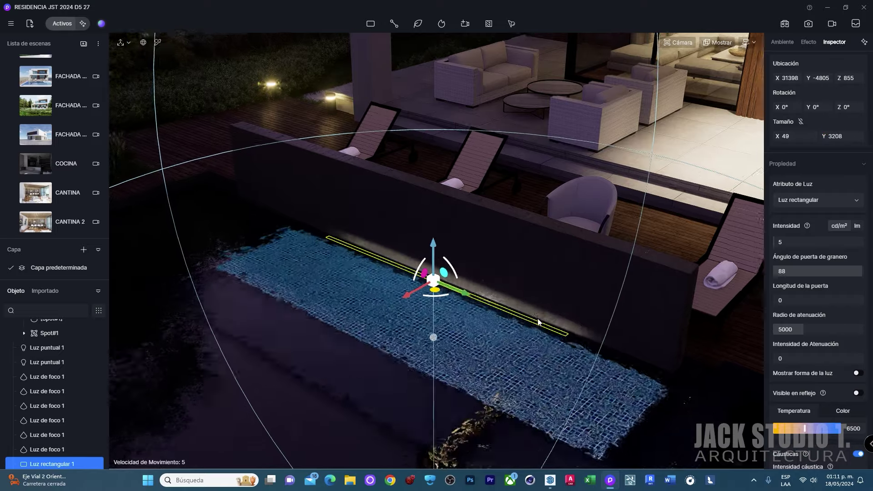
scroll(537, 318, "down", 5)
scroll(494, 329, "down", 2)
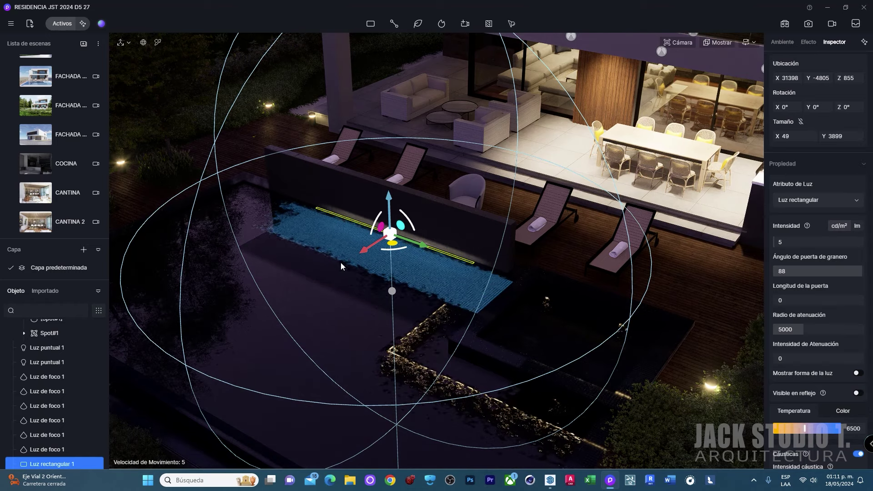
left_click_drag(408, 244, 382, 234)
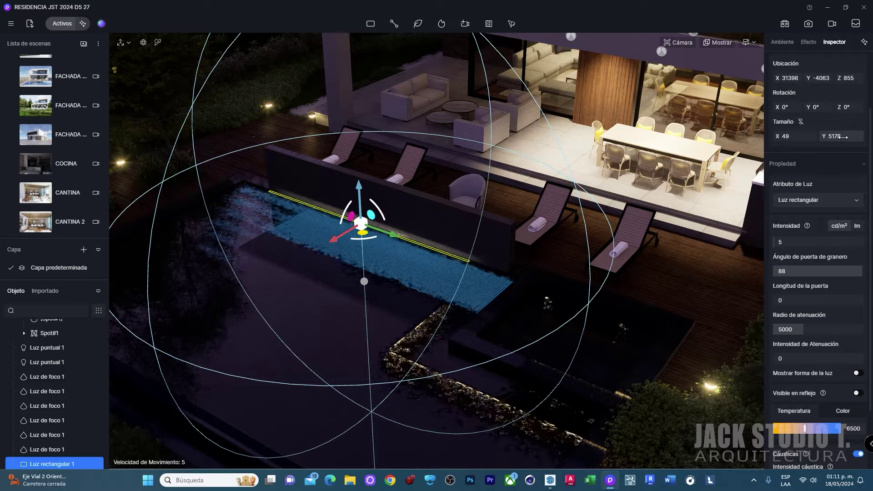
left_click_drag(380, 246, 400, 247)
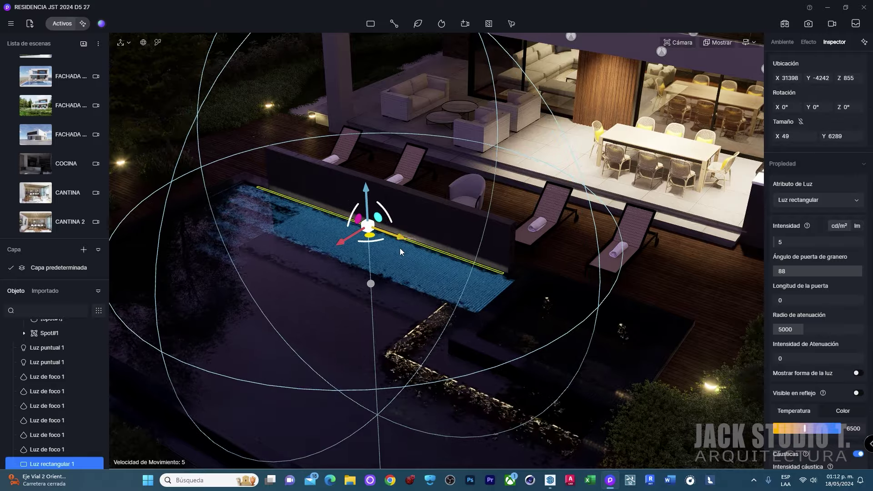
- Lower the strip light slightly and raise its intensity to 36
scroll(374, 266, "up", 3)
scroll(332, 242, "up", 2)
scroll(332, 245, "down", 3)
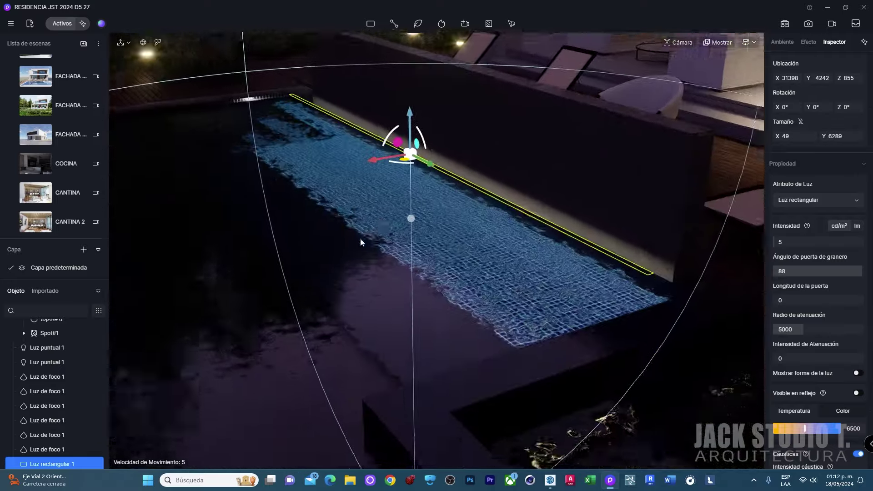
right_click_drag(360, 239, 583, 188)
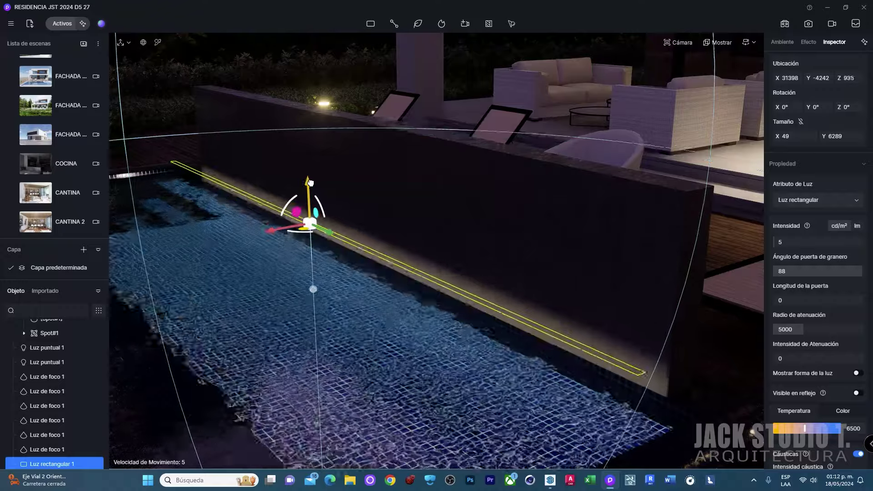
mouse_move(308, 193)
left_mouse_down()
mouse_move(316, 217)
mouse_move(311, 212)
left_mouse_up()
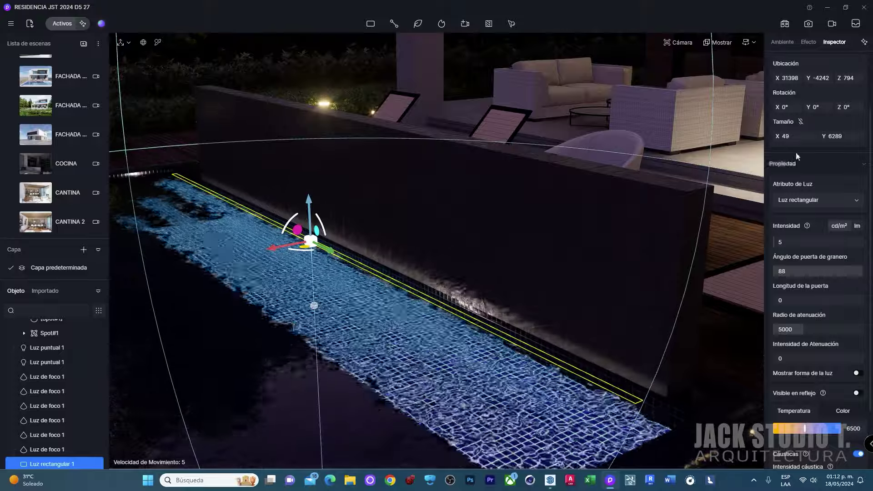
left_click_drag(779, 242, 794, 242)
scroll(558, 264, "down", 2)
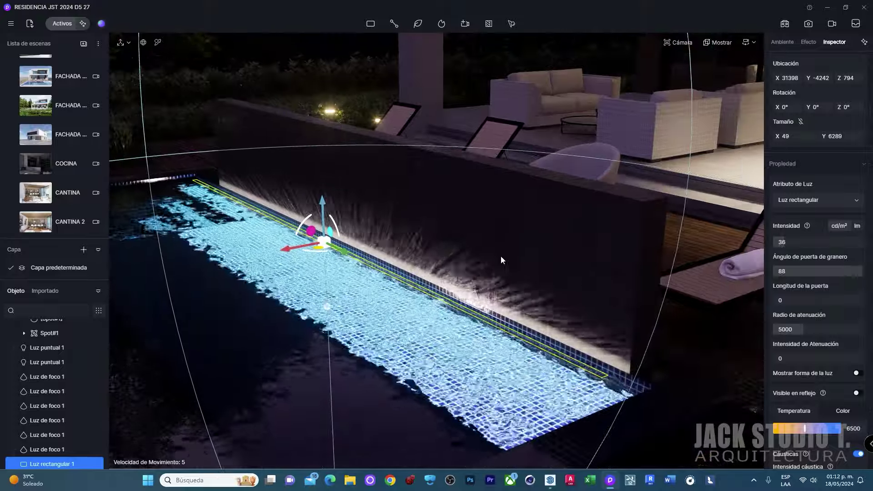
- Toggle the pool water's caustics off and back on
right_click_drag(217, 342, 392, 320)
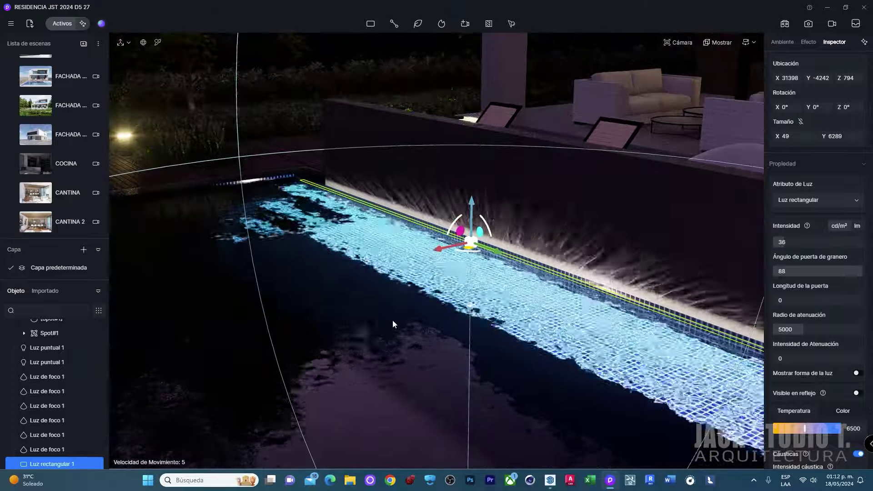
left_click(406, 324)
left_click(858, 319)
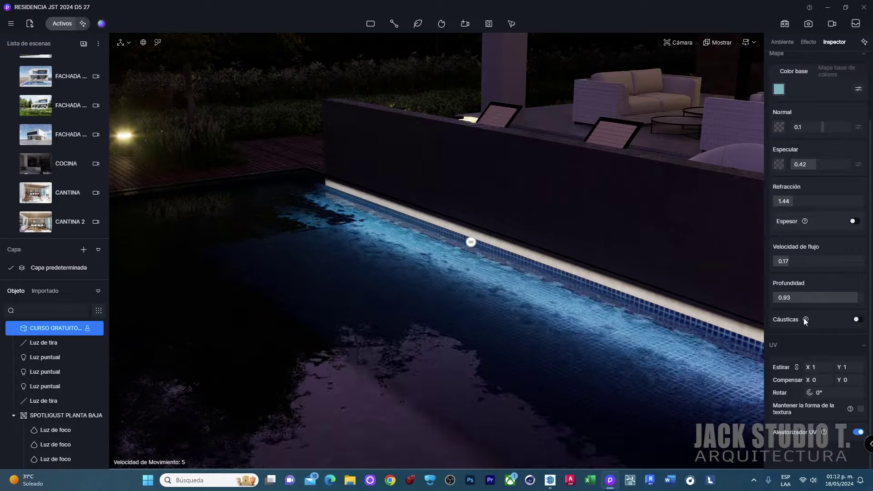
left_click(858, 321)
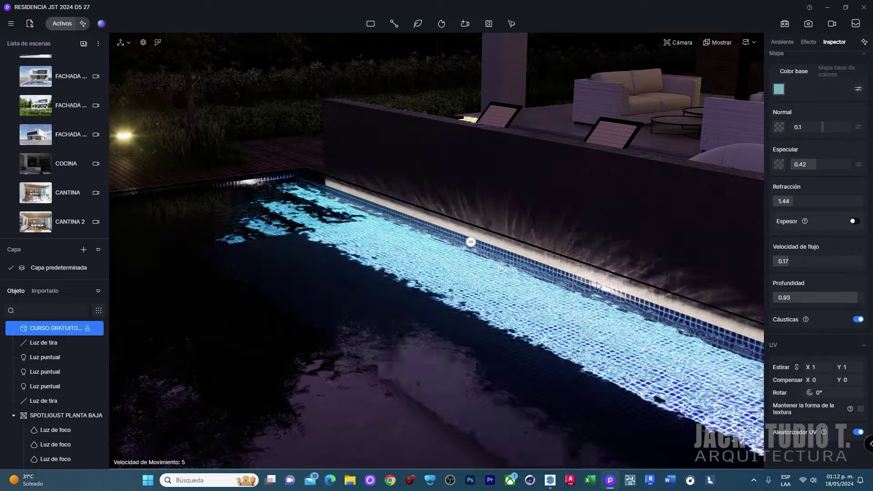
- Switch off the strip light's caustics and make it visible in water reflections
left_click(471, 242)
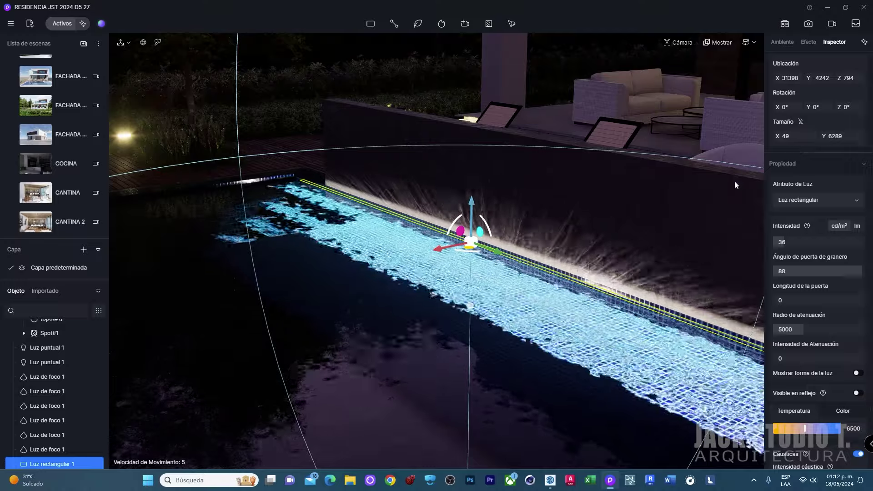
scroll(785, 204, "down", 1)
left_click(858, 432)
left_click(858, 371)
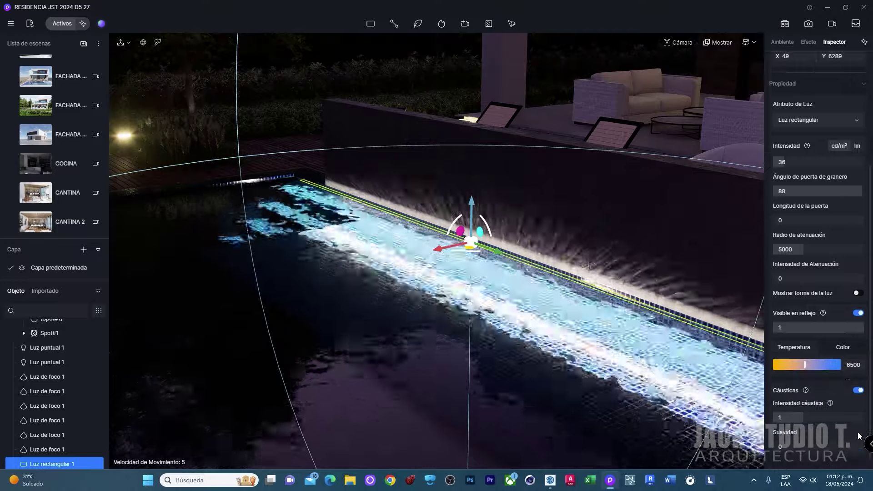
scroll(857, 382, "down", 3)
left_click(857, 373)
type("0.4")
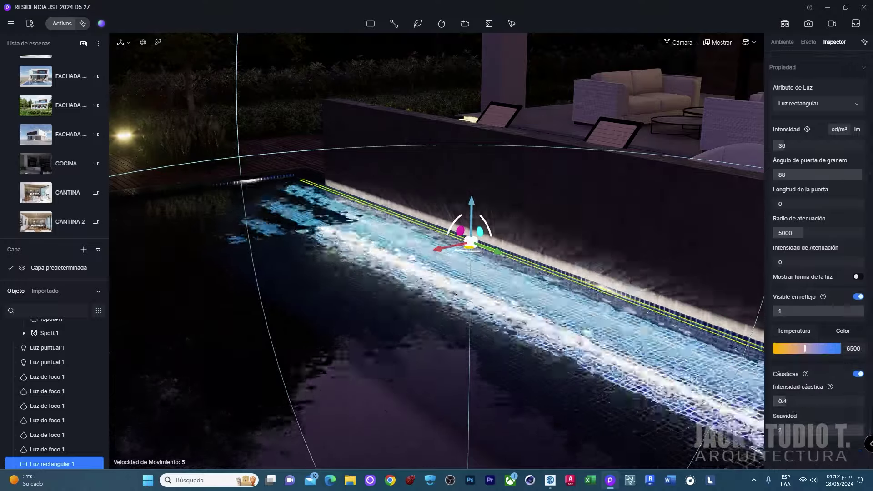
left_click(550, 480)
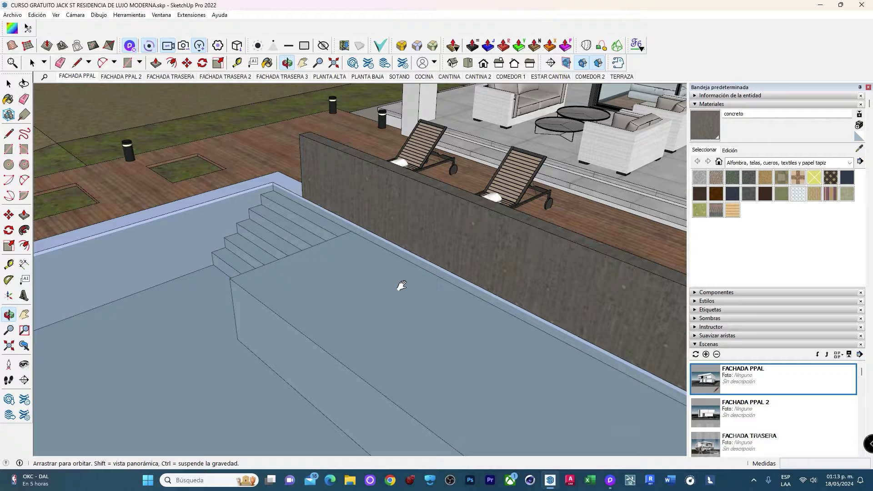
- Select the pool rim edge and orbit to find the light-material surface
left_click_drag(402, 285, 503, 168)
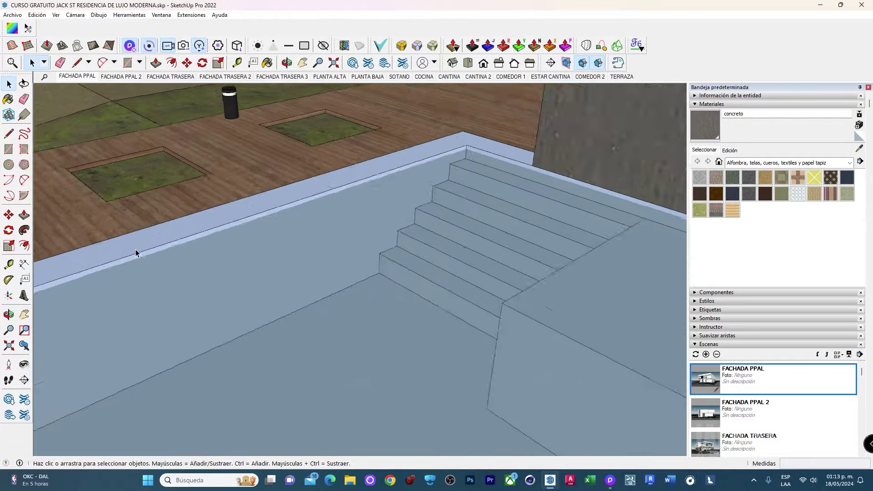
key("space")
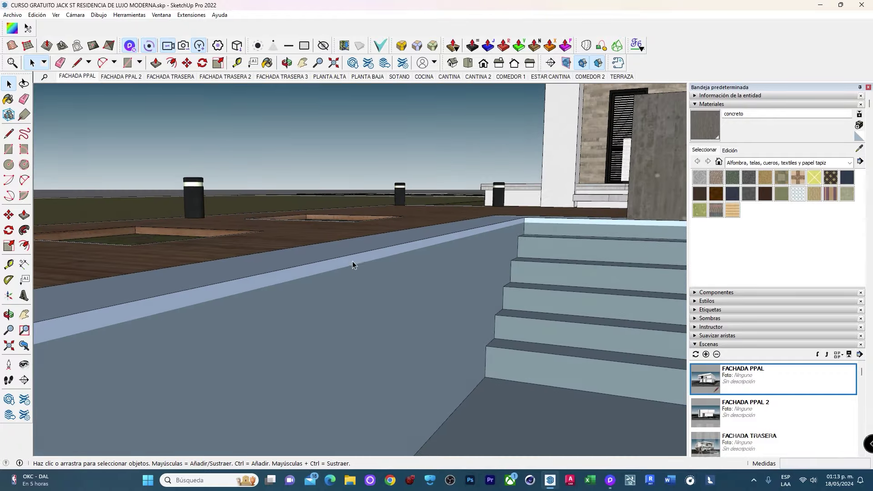
mouse_move(353, 261)
middle_mouse_down()
mouse_move(338, 260)
mouse_move(372, 328)
mouse_move(285, 301)
mouse_move(267, 318)
mouse_move(210, 269)
mouse_move(308, 285)
mouse_move(185, 297)
mouse_move(220, 292)
mouse_move(403, 200)
mouse_move(581, 245)
mouse_move(628, 202)
middle_mouse_up()
left_click(256, 313)
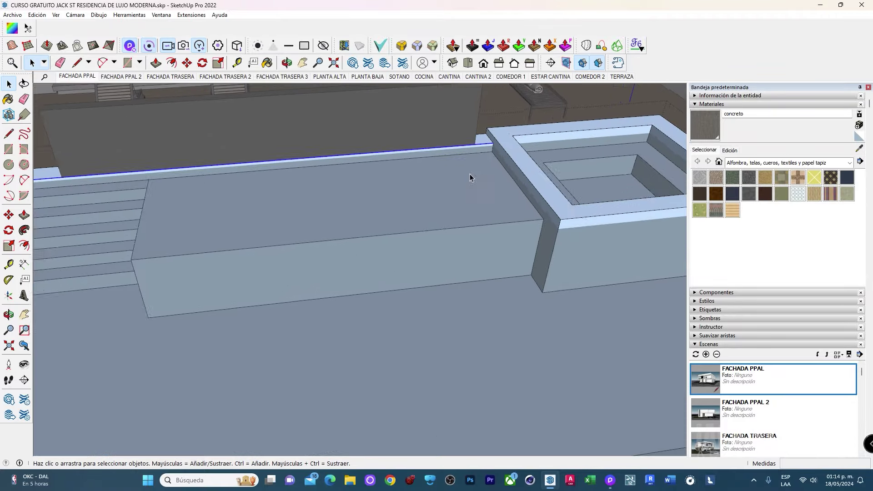
mouse_move(470, 175)
middle_mouse_down()
mouse_move(425, 156)
mouse_move(382, 152)
mouse_move(441, 157)
mouse_move(371, 133)
middle_mouse_up()
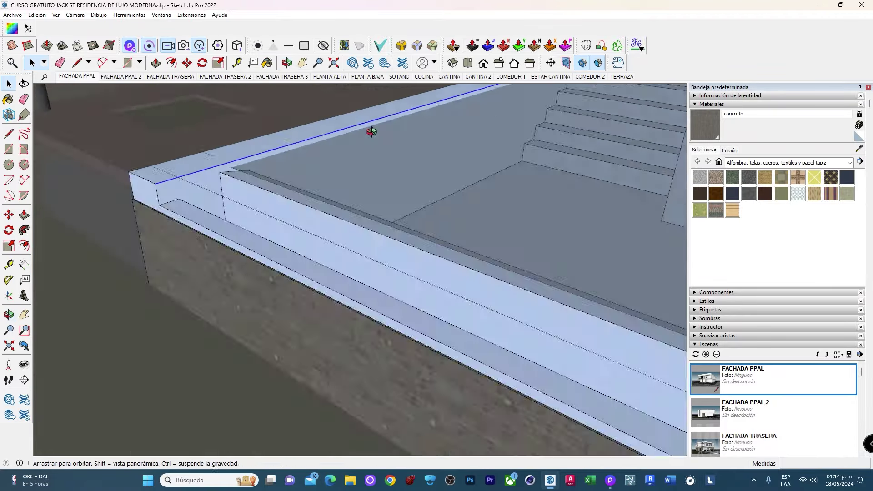
scroll(450, 103, "up", 3)
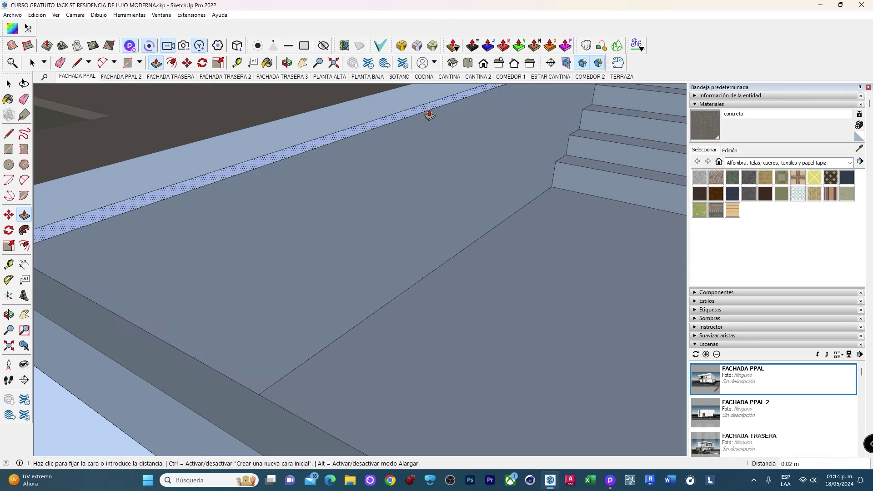
key("space")
mouse_move(432, 113)
middle_mouse_down()
mouse_move(408, 150)
mouse_move(403, 213)
mouse_move(302, 200)
mouse_move(255, 218)
mouse_move(595, 204)
middle_mouse_up()
key("space")
key("space")
mouse_move(500, 150)
middle_mouse_down()
mouse_move(225, 228)
mouse_move(273, 182)
mouse_move(336, 145)
mouse_move(400, 259)
mouse_move(359, 248)
mouse_move(209, 353)
middle_mouse_up()
- Sample the lihgthr material with Paint Bucket and select the pool wall face with its steps
key("b")
left_click(335, 145, "alt")
scroll(358, 248, "down", 5)
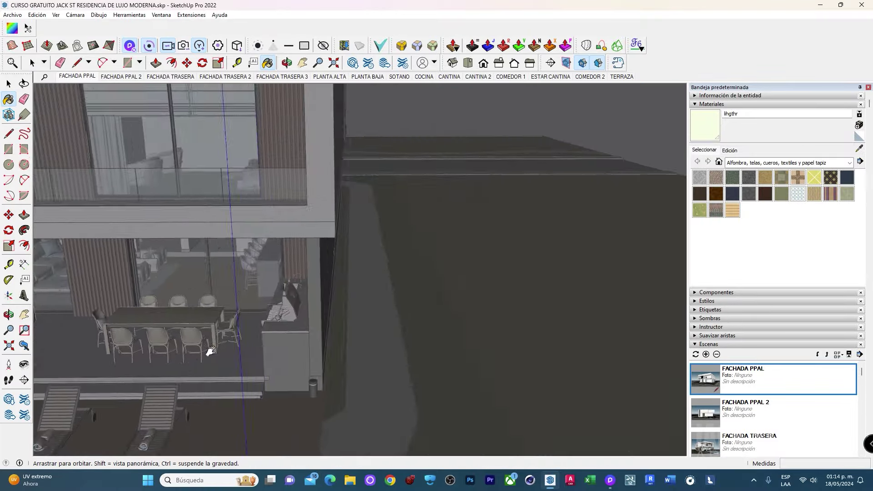
scroll(209, 353, "down", 3)
scroll(230, 367, "up", 3)
scroll(101, 332, "up", 3)
mouse_move(161, 288)
middle_mouse_down()
mouse_move(297, 232)
mouse_move(353, 193)
mouse_move(306, 255)
mouse_move(355, 238)
mouse_move(347, 203)
mouse_move(246, 224)
mouse_move(306, 201)
middle_mouse_up()
triple_click(344, 205)
- Place a rectangular light plane on the pool rim near the stairs
key("p")
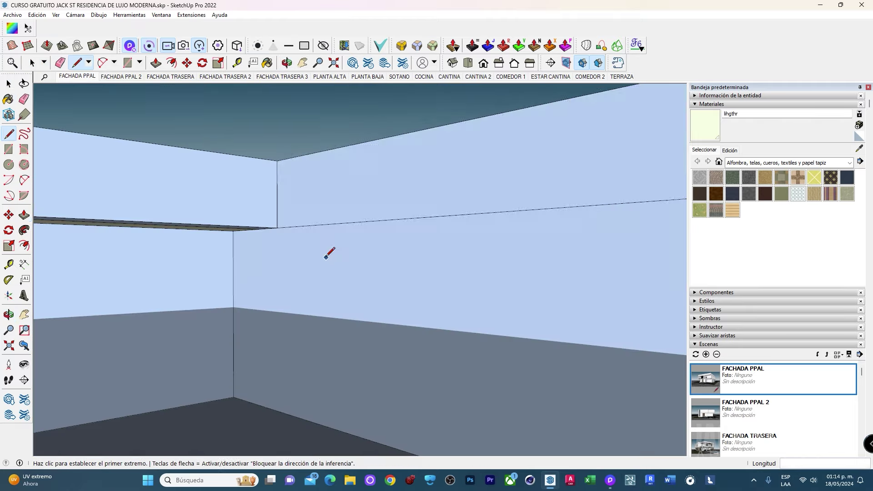
middle_click_drag(191, 254, 217, 208)
key("l")
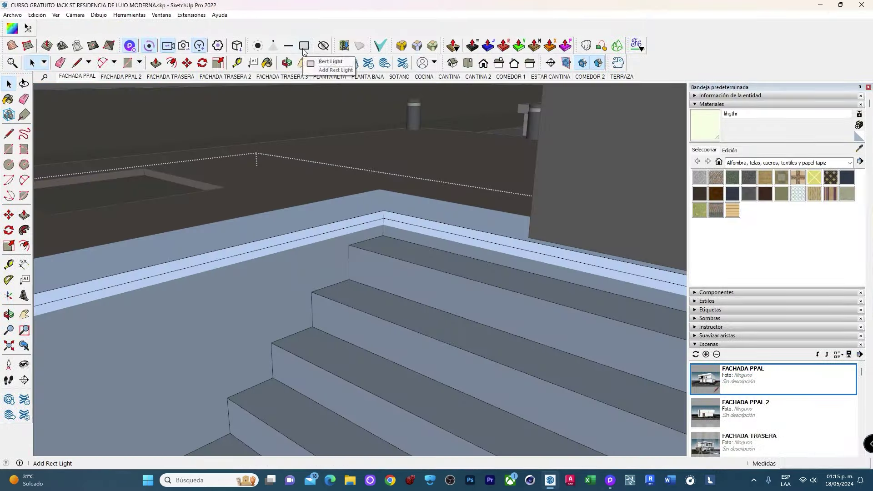
mouse_move(298, 234)
middle_mouse_down()
mouse_move(335, 218)
mouse_move(336, 190)
mouse_move(302, 194)
middle_mouse_up()
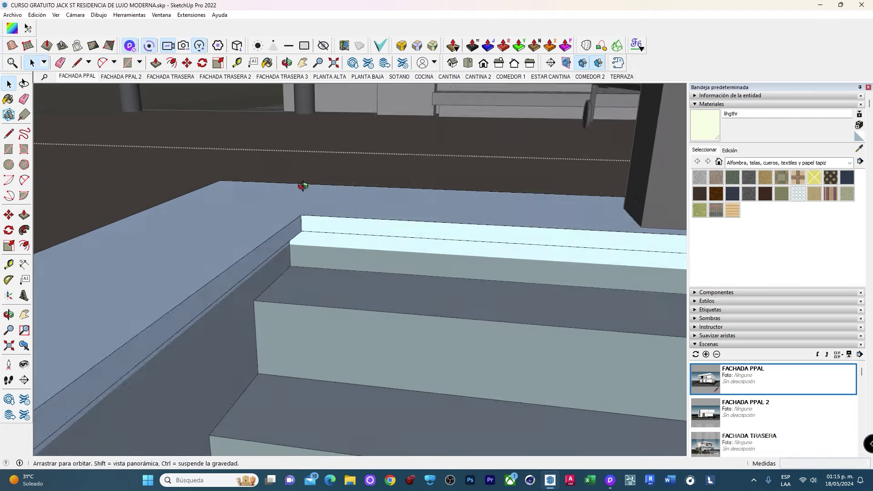
key("space")
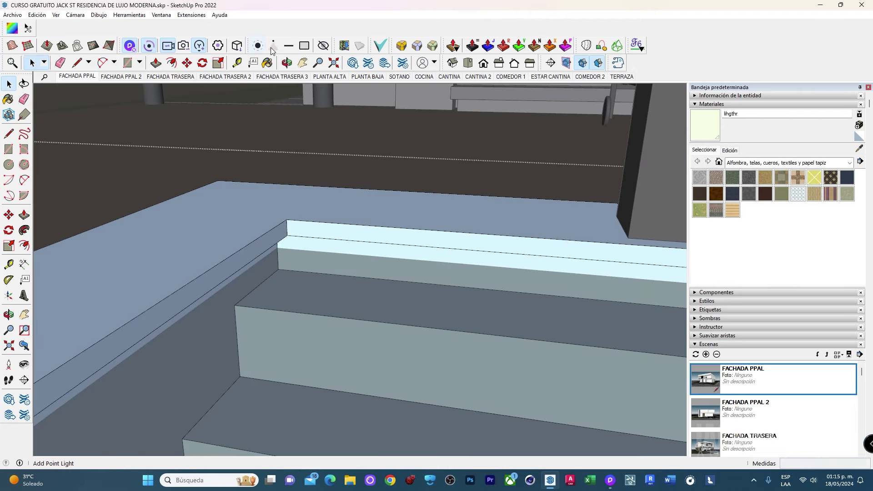
left_click(288, 235)
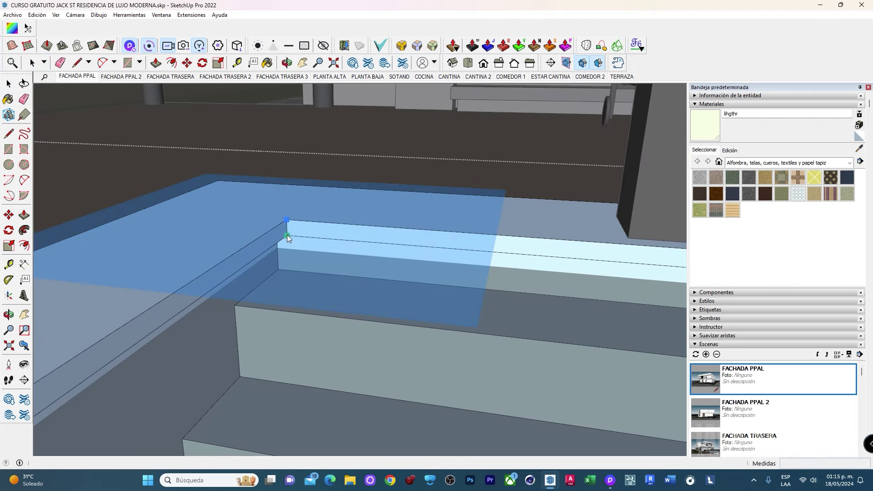
key("space")
left_click(302, 271)
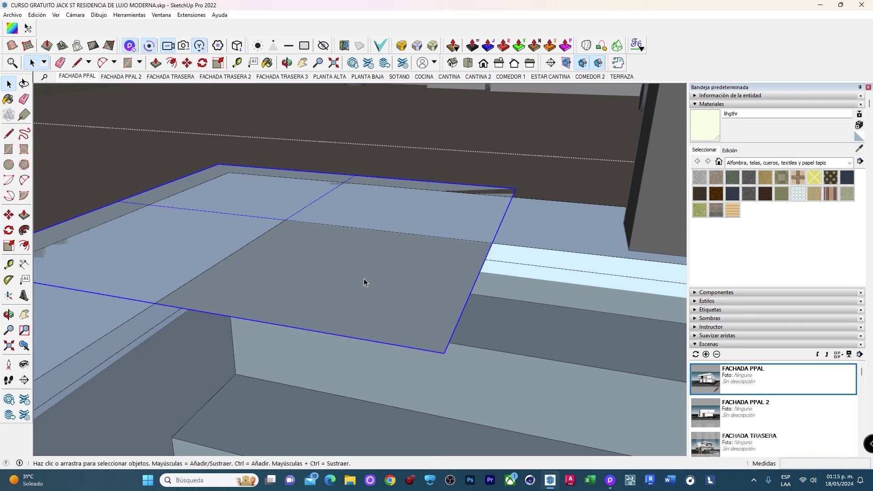
- Scale the light plane into a thin strip at the rim corner
key("s")
left_click(494, 245)
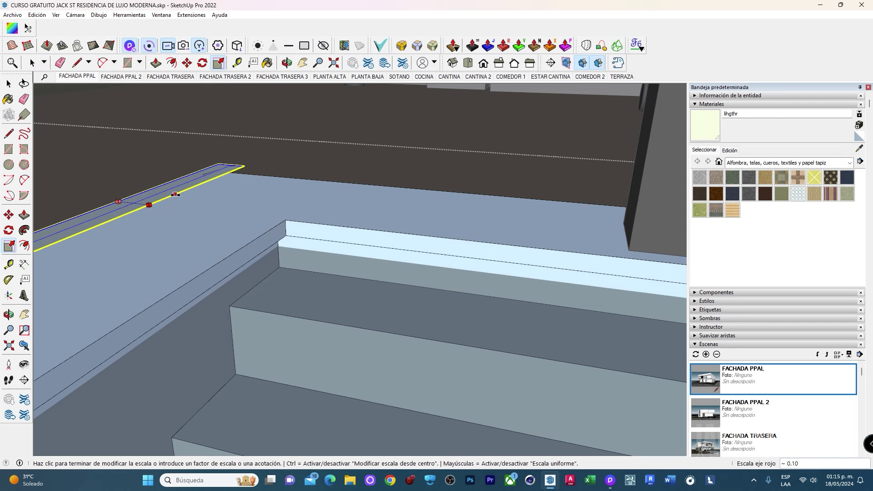
left_click(284, 220)
scroll(207, 259, "down", 3)
key("s")
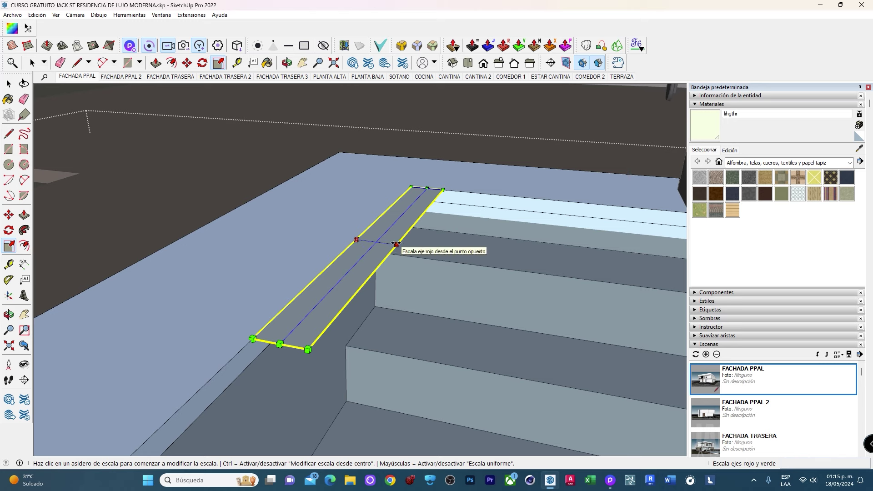
left_click(369, 244)
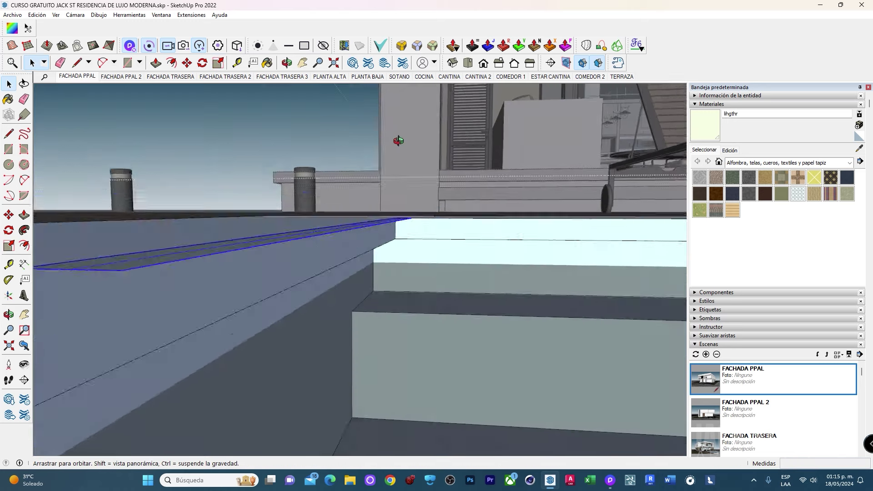
mouse_move(369, 243)
middle_mouse_down()
mouse_move(348, 224)
mouse_move(283, 241)
middle_mouse_up()
- Stretch the strip along the rim and shift it 0.10 m onto the pool edge
key("m")
left_click(348, 224)
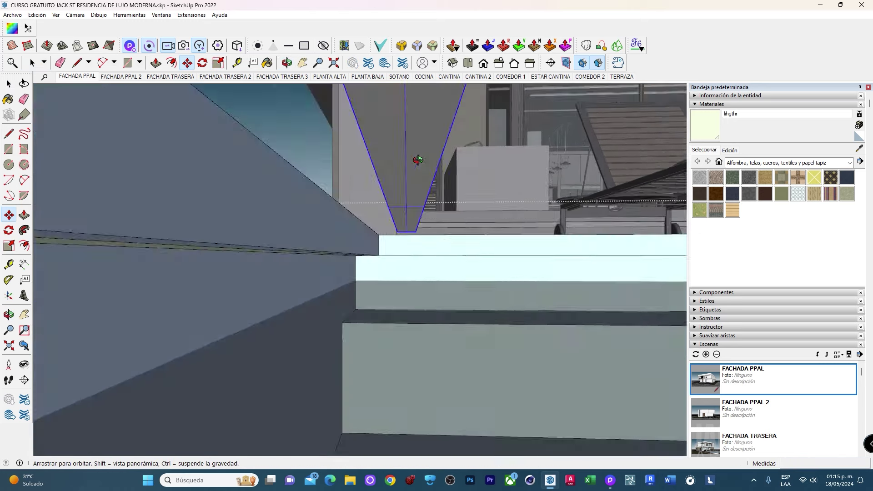
middle_click_drag(354, 246, 468, 181)
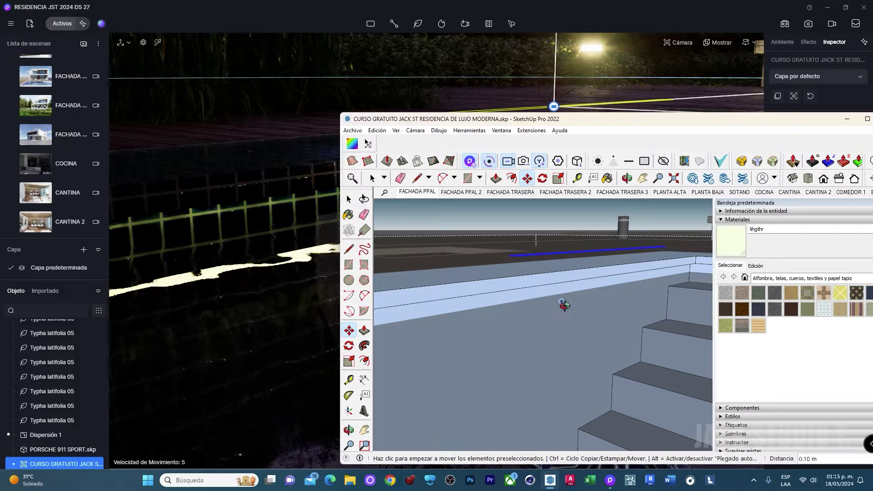
mouse_move(564, 304)
middle_mouse_down()
mouse_move(540, 312)
mouse_move(349, 251)
middle_mouse_up()
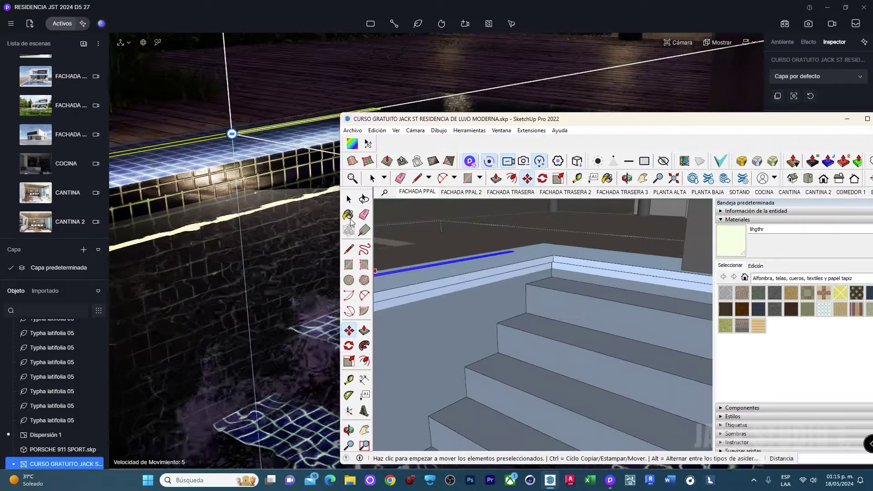
mouse_move(409, 255)
middle_mouse_down()
mouse_move(580, 248)
mouse_move(537, 263)
mouse_move(472, 316)
mouse_move(569, 298)
mouse_move(503, 320)
mouse_move(605, 236)
mouse_move(644, 293)
mouse_move(475, 304)
middle_mouse_up()
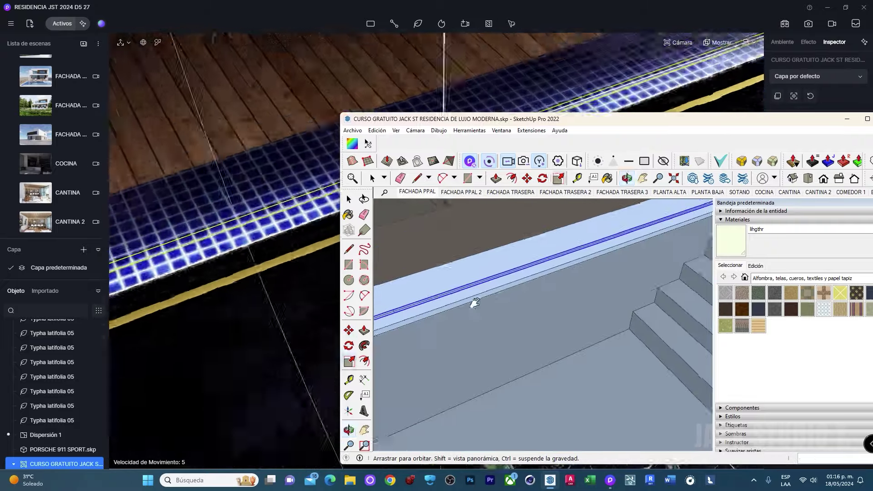
key("s")
scroll(566, 240, "up", 3)
left_click(564, 239)
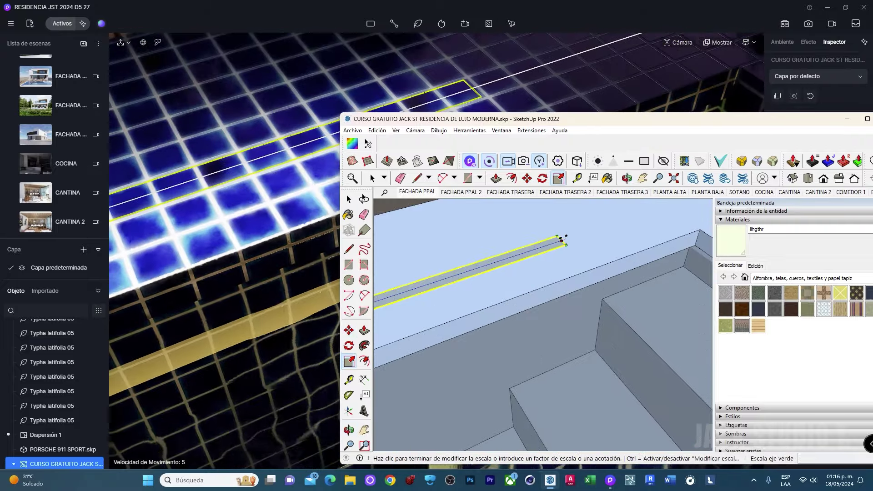
mouse_move(634, 217)
middle_mouse_down()
mouse_move(630, 253)
mouse_move(668, 253)
mouse_move(637, 232)
mouse_move(659, 308)
mouse_move(626, 231)
mouse_move(594, 254)
mouse_move(589, 318)
middle_mouse_up()
key("m")
left_click(581, 289)
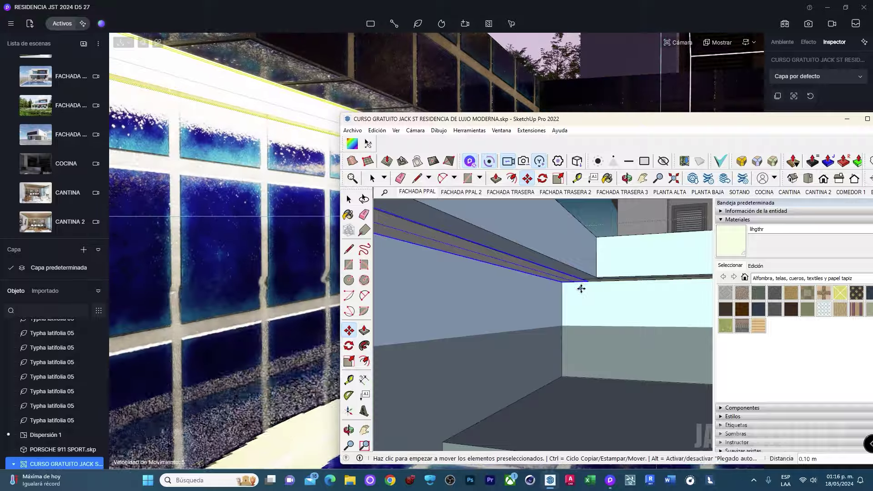
middle_click_drag(591, 289, 578, 314)
- Select the pool-edge light strip and raise its intensity to 160.5
left_click(653, 105)
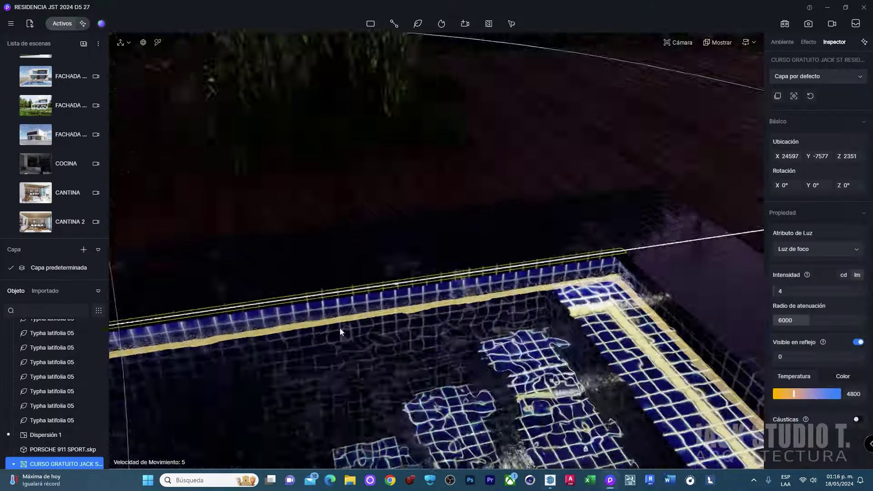
right_click_drag(340, 329, 365, 329)
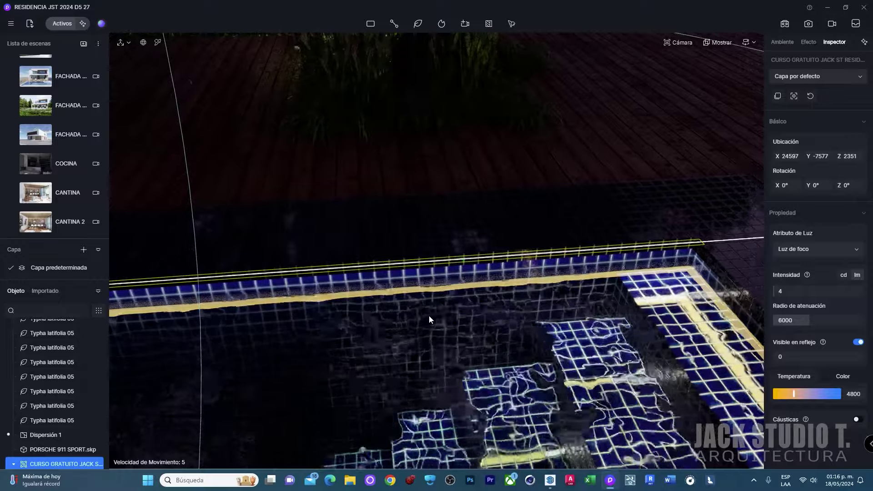
left_click(472, 310)
scroll(543, 313, "down", 5)
scroll(542, 313, "up", 3)
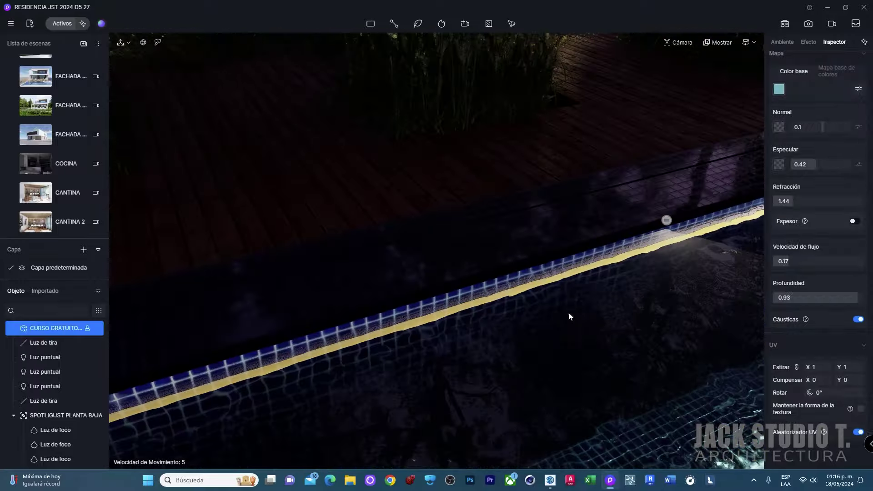
left_click(601, 229)
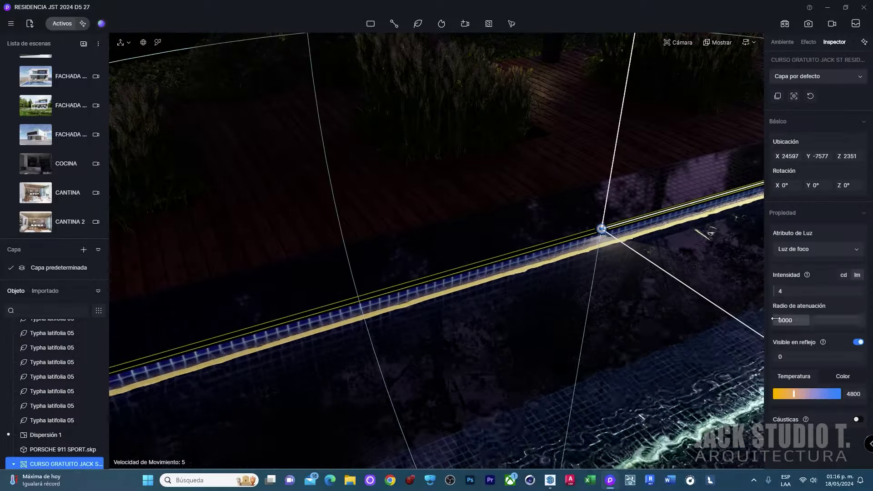
left_click_drag(794, 288, 822, 288)
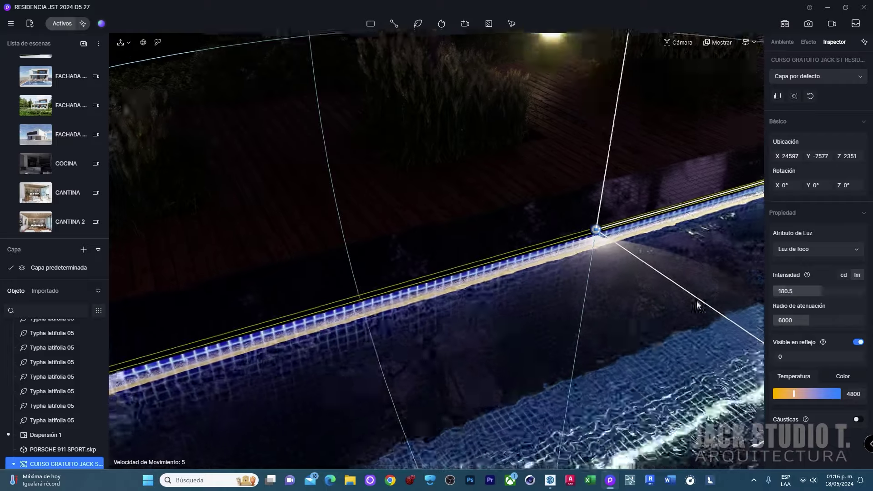
mouse_move(682, 291)
right_mouse_down()
mouse_move(597, 297)
mouse_move(499, 249)
right_mouse_up()
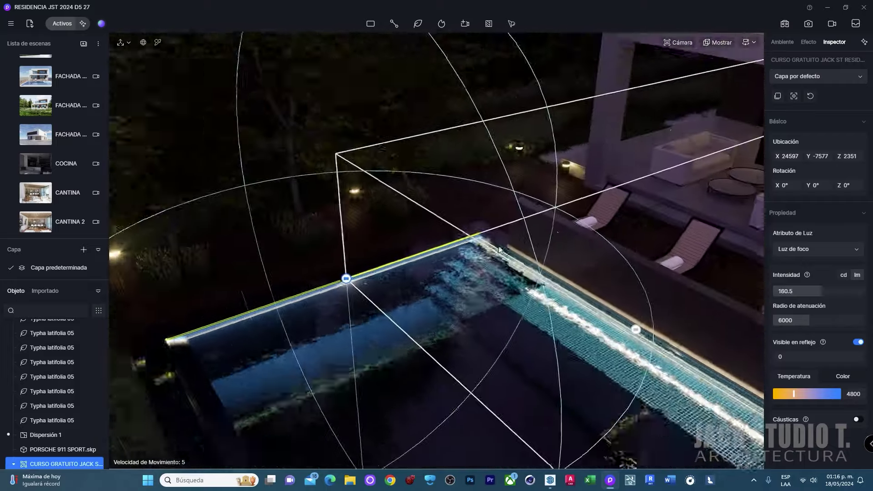
scroll(54, 385, "down", 3)
double_click(53, 398)
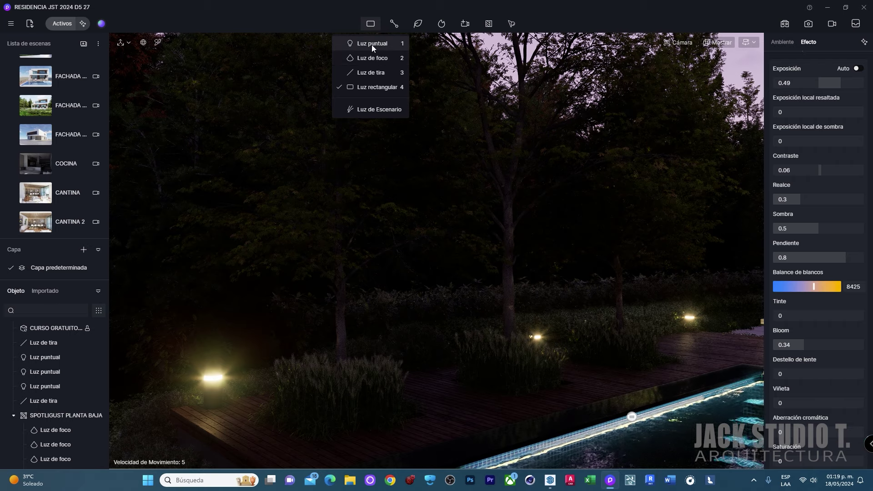
- Place a spotlight beneath the garden tree and aim its beam straight up
left_click(368, 57)
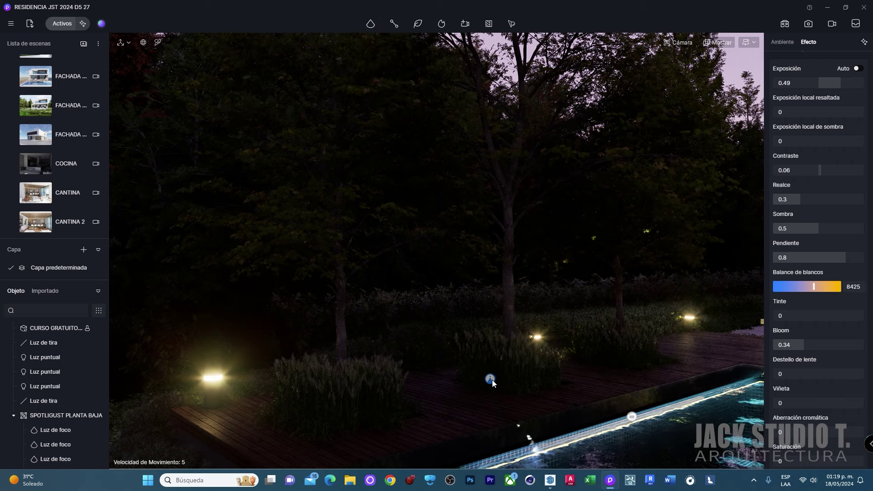
right_click_drag(492, 384, 504, 375)
left_click(492, 258)
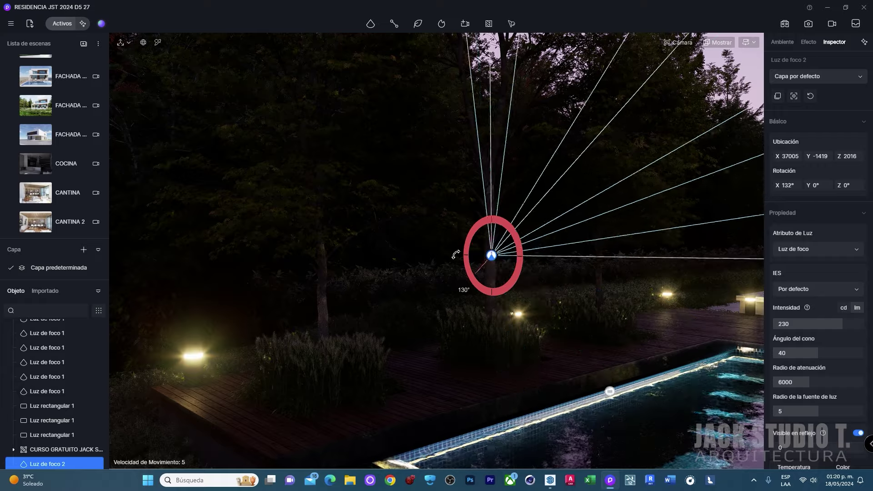
left_click_drag(489, 281, 473, 284)
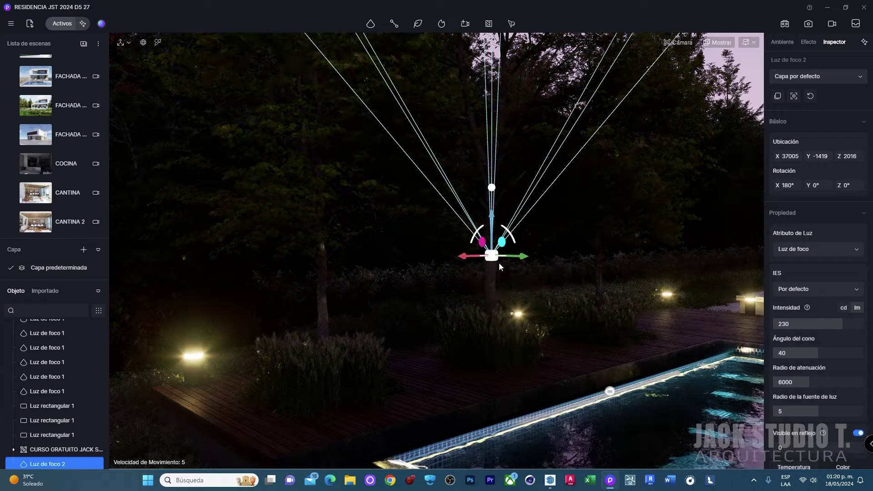
right_click_drag(497, 264, 439, 277)
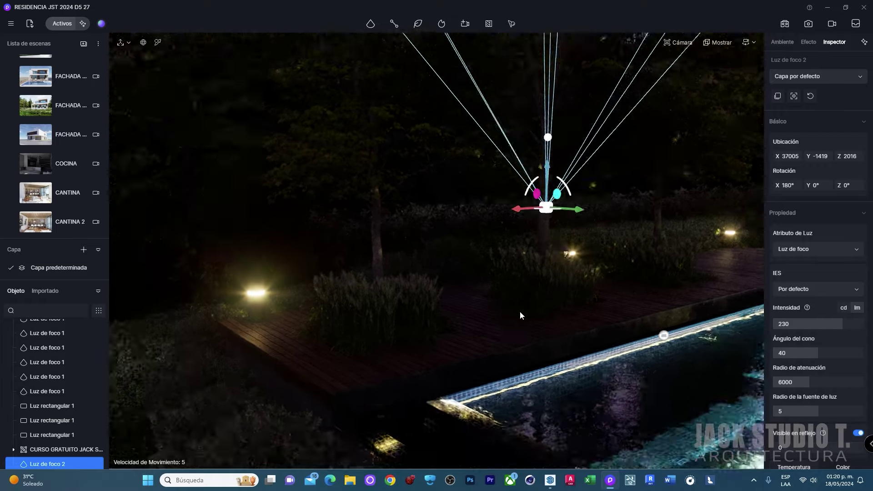
- Move the spotlight to the tree base and tilt it 13° toward the canopy
left_click_drag(441, 261, 481, 258)
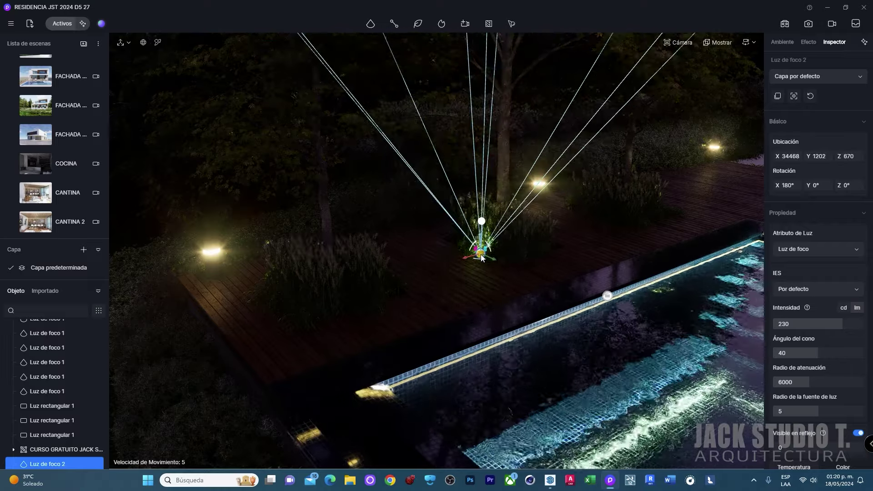
scroll(511, 260, "up", 3)
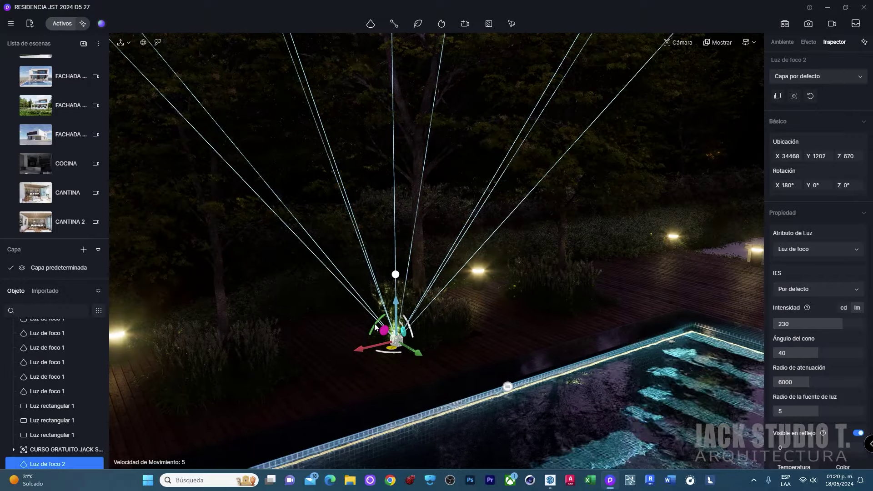
left_click_drag(382, 325, 378, 319)
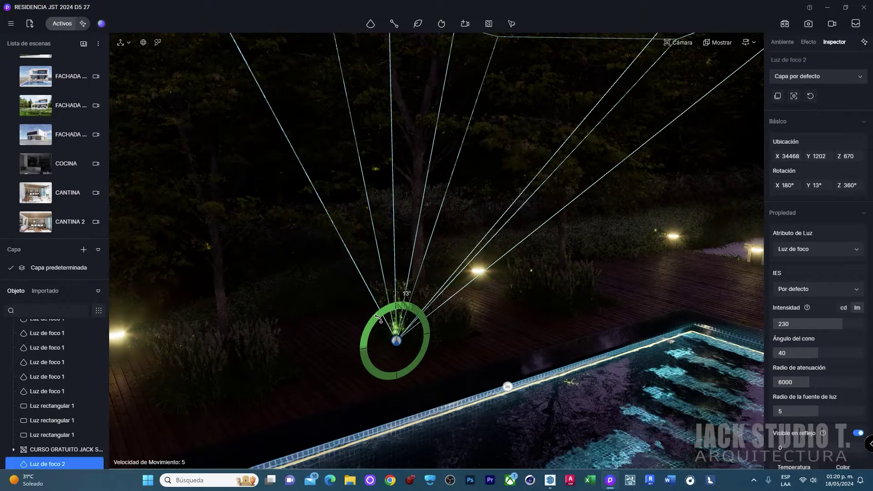
left_click_drag(369, 349, 362, 351)
scroll(369, 327, "up", 3)
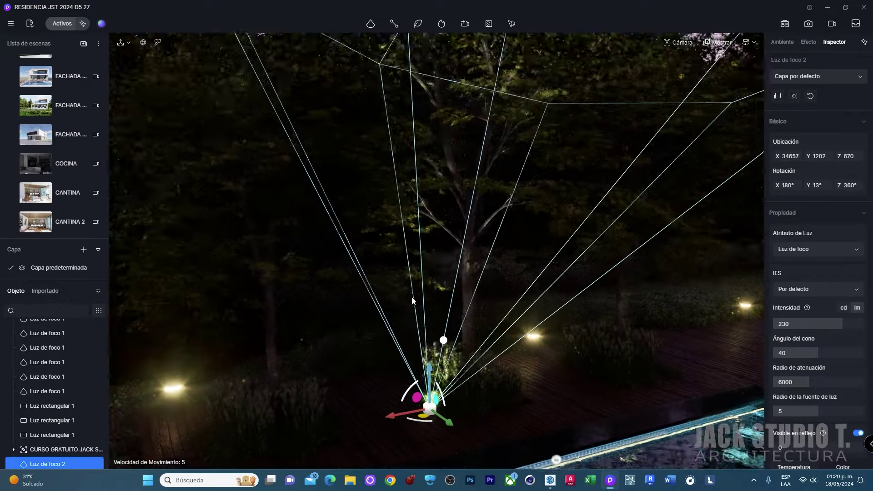
scroll(344, 389, "up", 2)
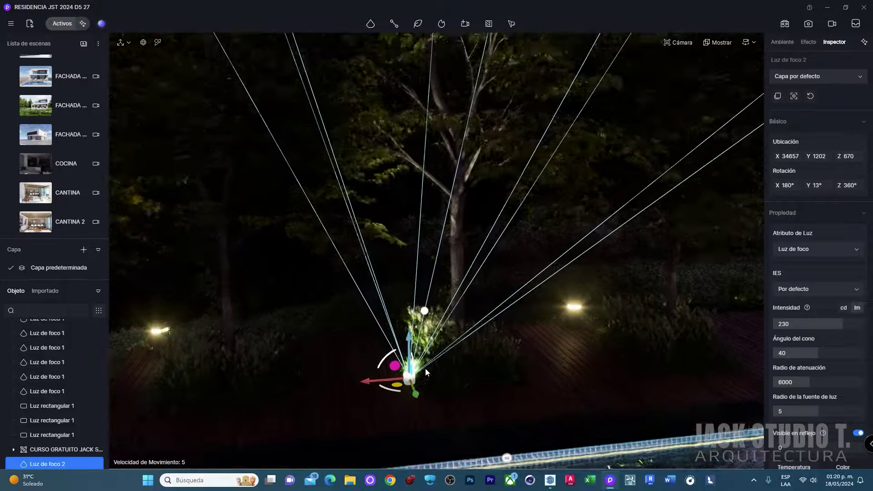
scroll(424, 368, "up", 2)
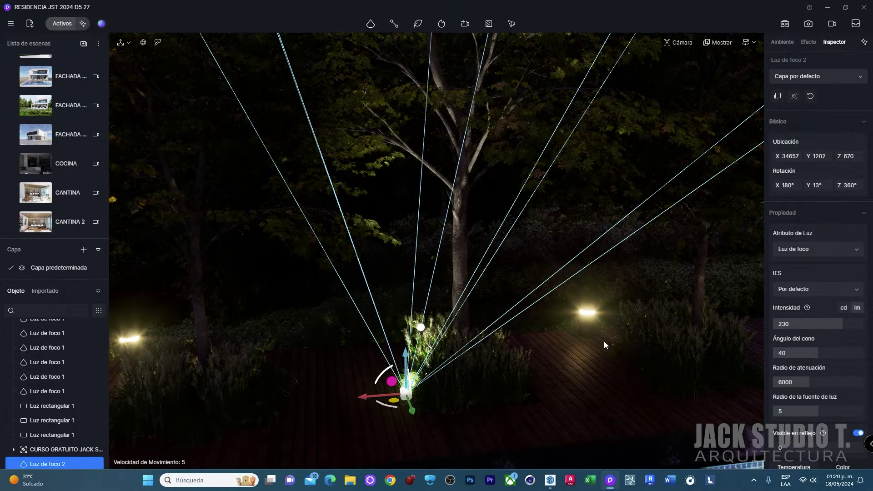
scroll(592, 357, "down", 3)
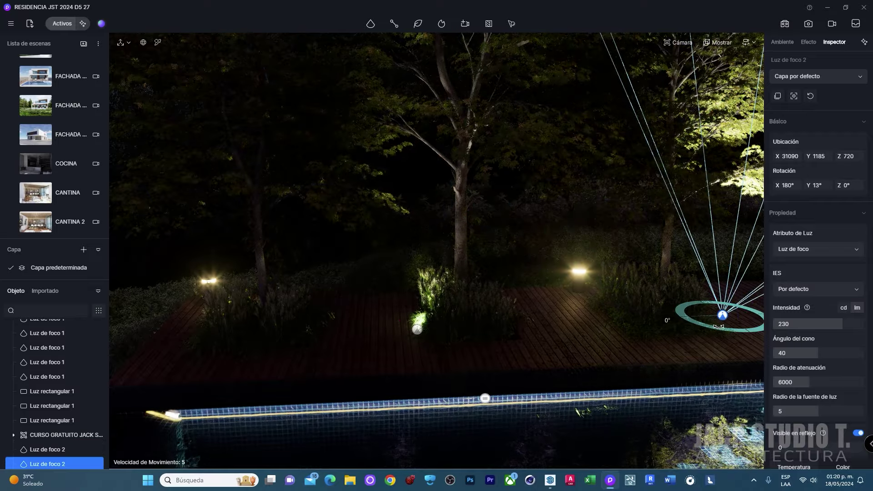
- Frame the first tree spotlight, preview the lit tree, then reselect the spotlight
key("f")
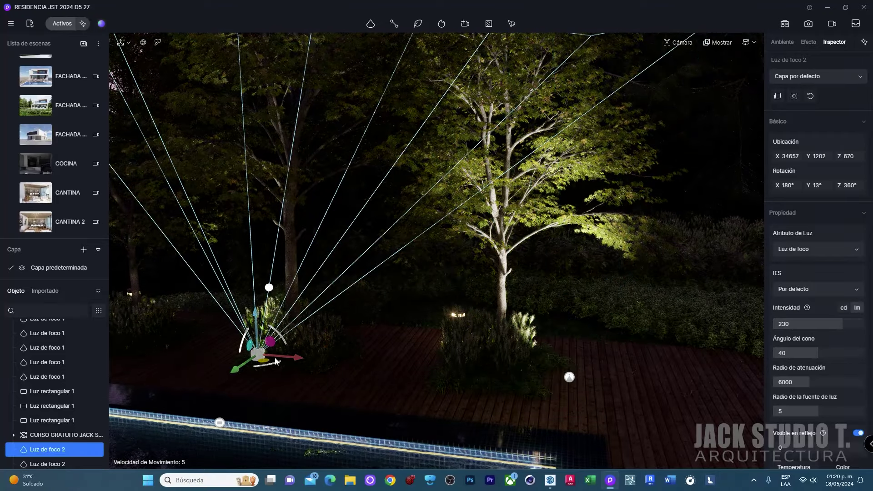
key("Escape")
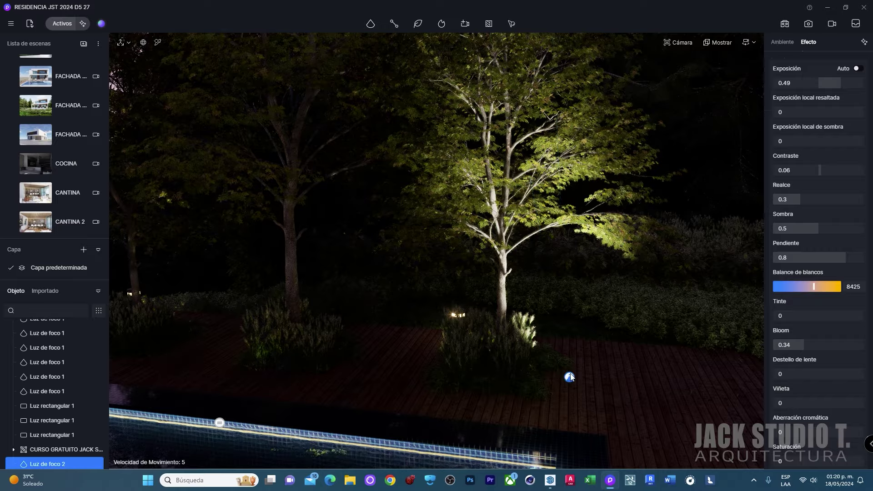
left_click(570, 377)
- Duplicate the tree spotlight twice, placing the copies beneath neighbouring trees
key("ctrl+c")
key("ctrl+v")
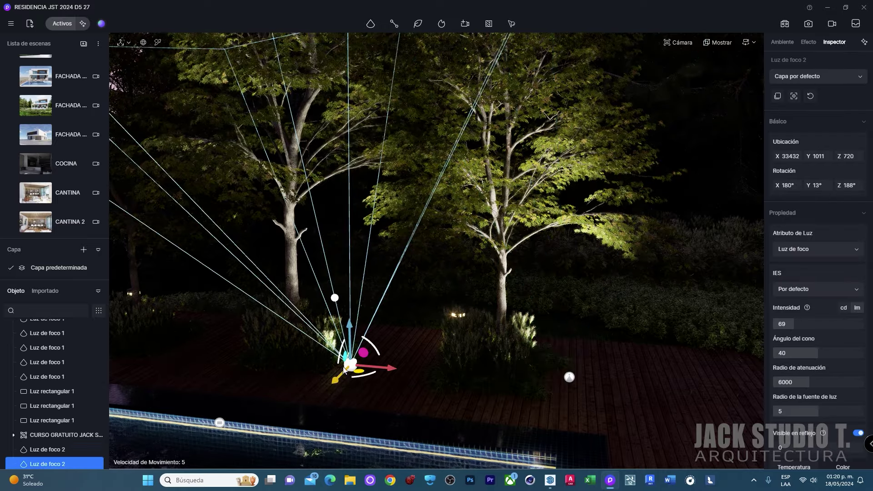
mouse_move(343, 366)
right_mouse_down()
mouse_move(233, 343)
mouse_move(701, 369)
mouse_move(519, 272)
right_mouse_up()
key("ctrl+v")
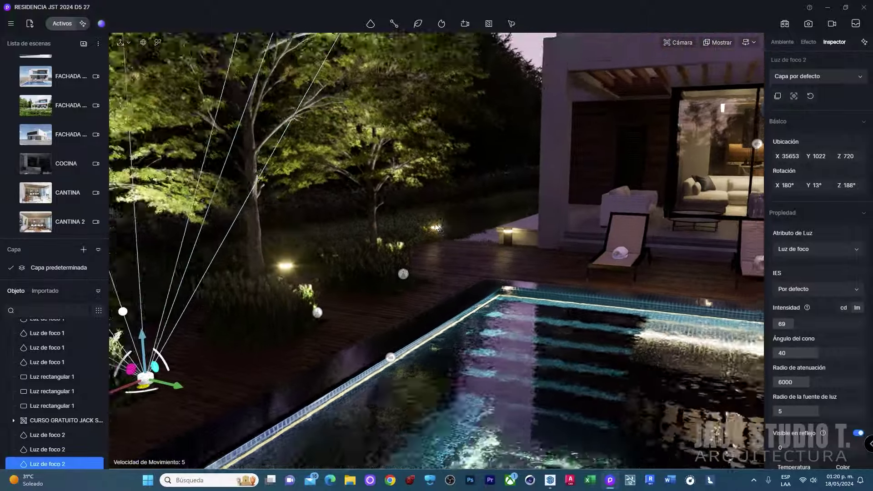
mouse_move(648, 59)
right_mouse_down()
mouse_move(411, 255)
mouse_move(565, 264)
mouse_move(549, 261)
mouse_move(610, 138)
right_mouse_up()
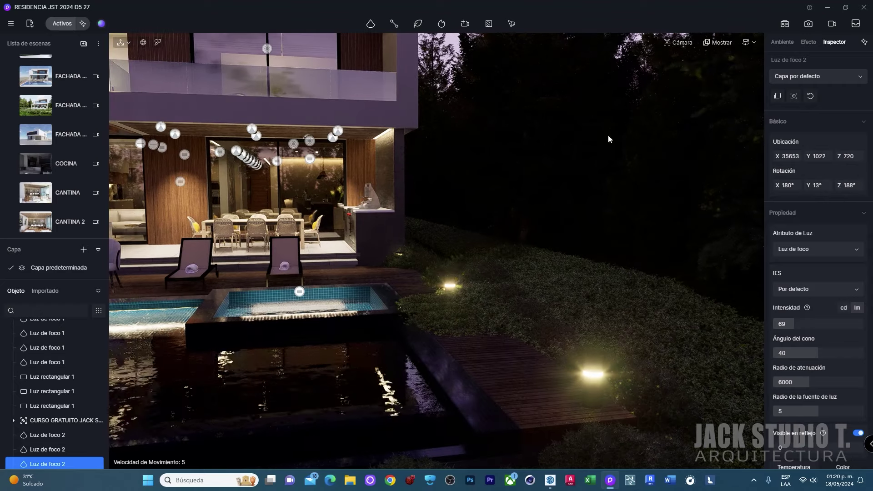
mouse_move(370, 23)
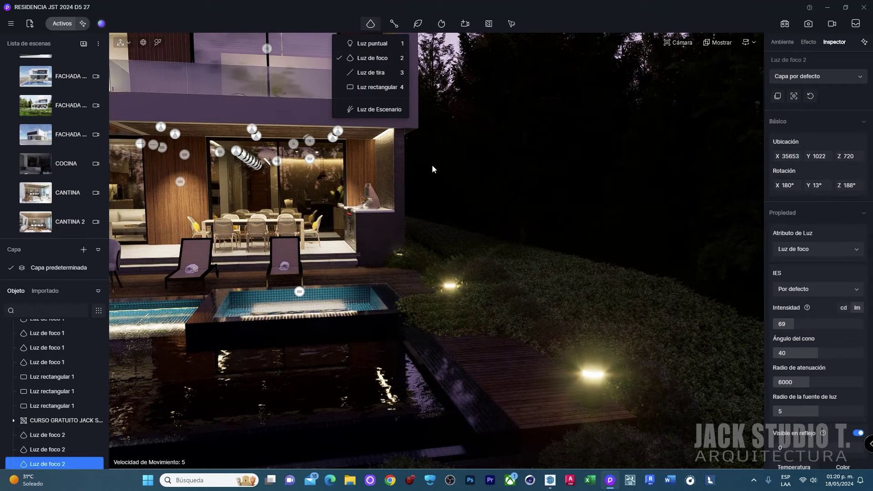
- Add a point light on the deck and move it onto the bollard post
left_click(370, 45)
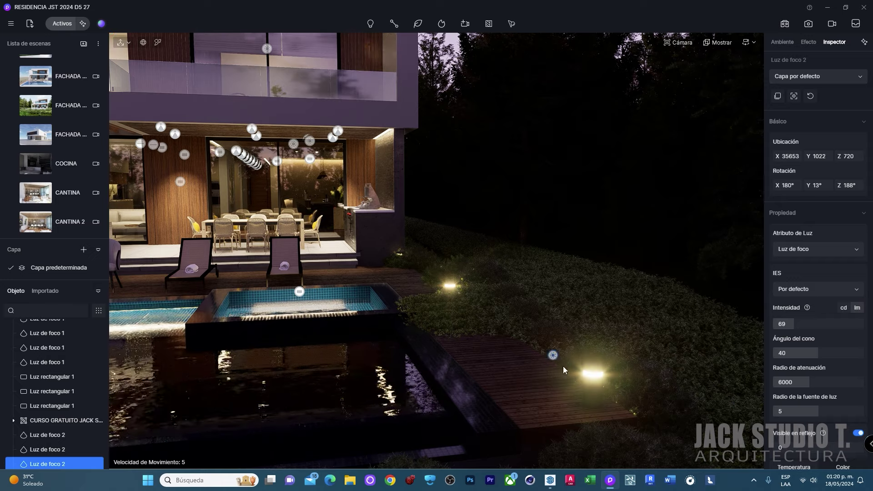
left_click(591, 384)
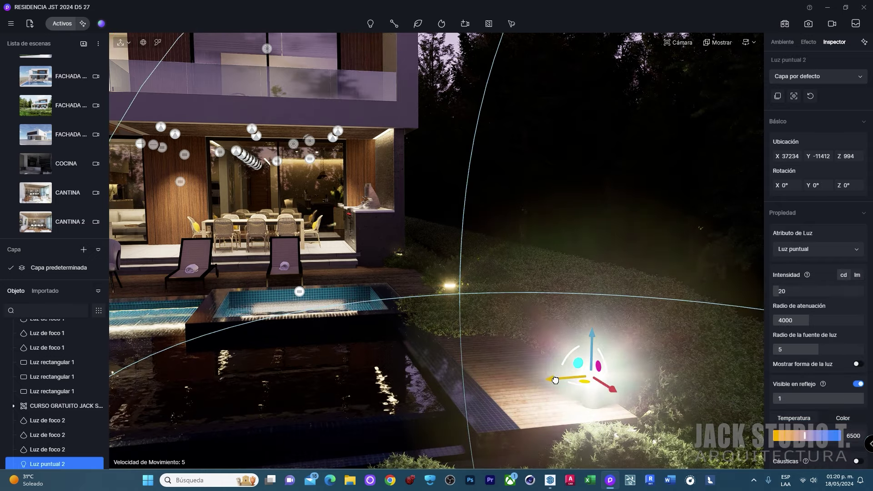
left_click_drag(556, 380, 565, 378)
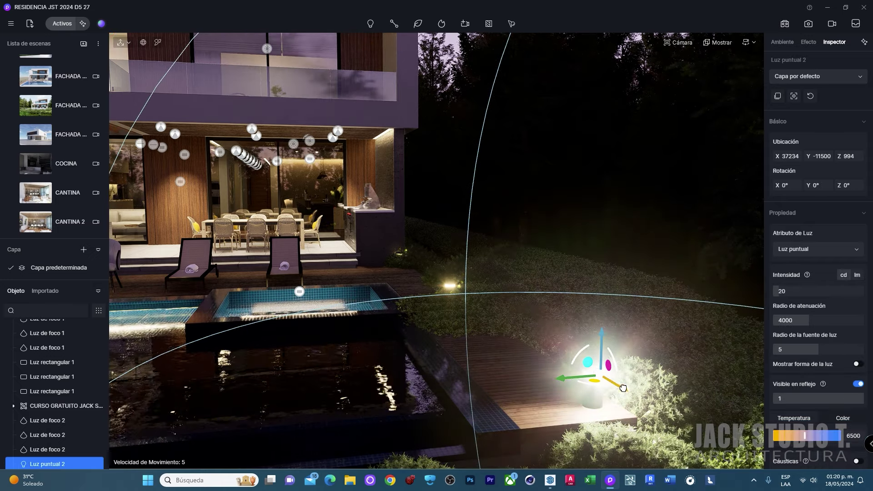
left_click_drag(623, 388, 615, 383)
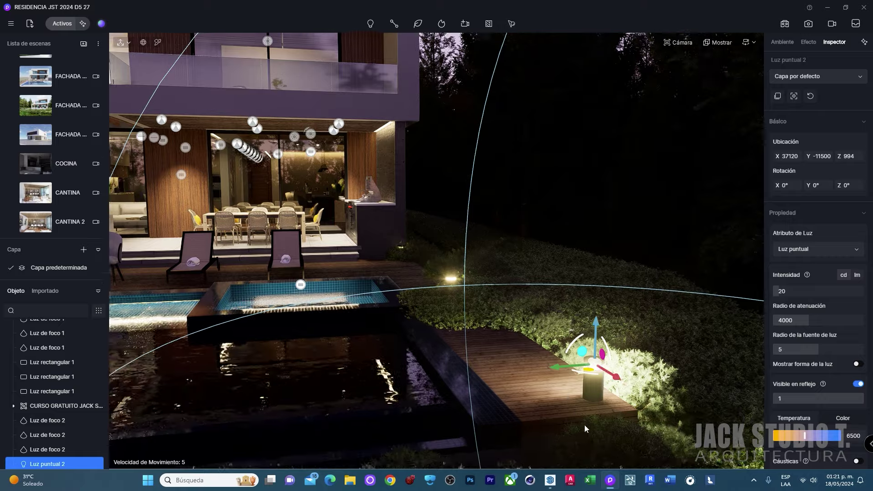
scroll(585, 424, "up", 5)
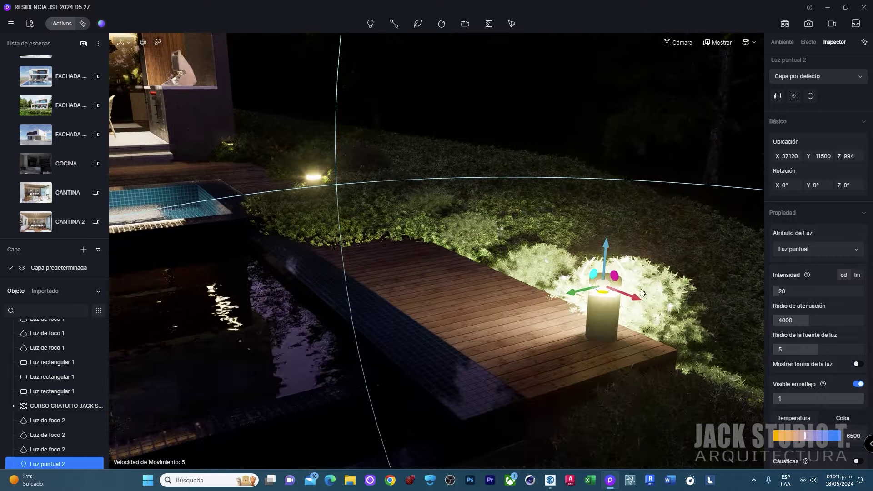
mouse_move(553, 282)
middle_mouse_down()
mouse_move(614, 283)
mouse_move(611, 304)
middle_mouse_up()
left_click_drag(621, 310, 626, 312)
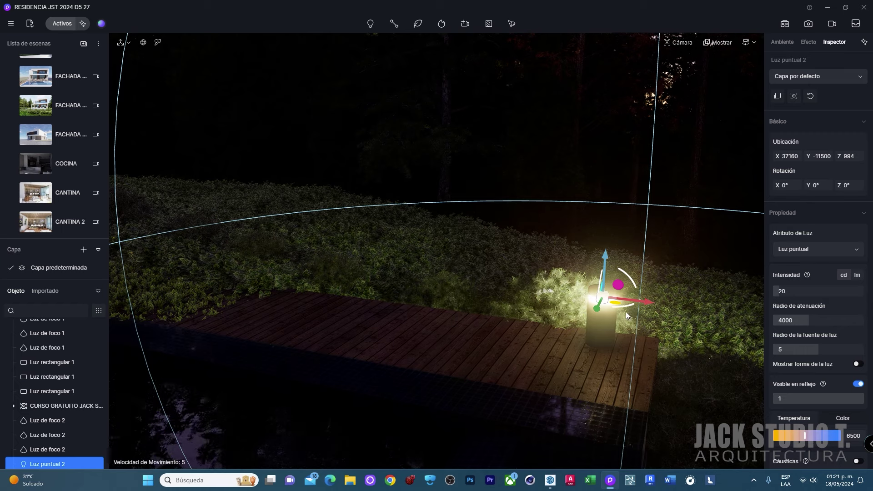
key("d")
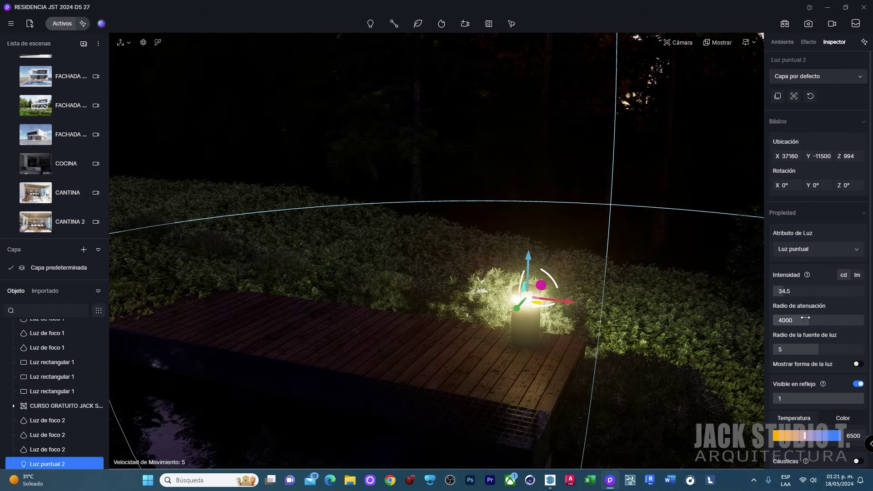
- Set the bollard point light to source radius 8.3, attenuation radius 1518 and intensity 15
left_click_drag(833, 349, 837, 349)
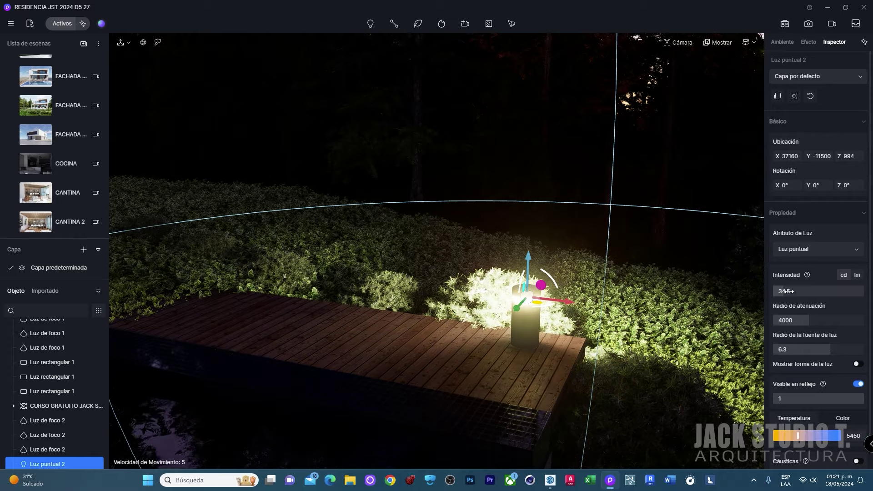
right_click_drag(531, 361, 381, 321)
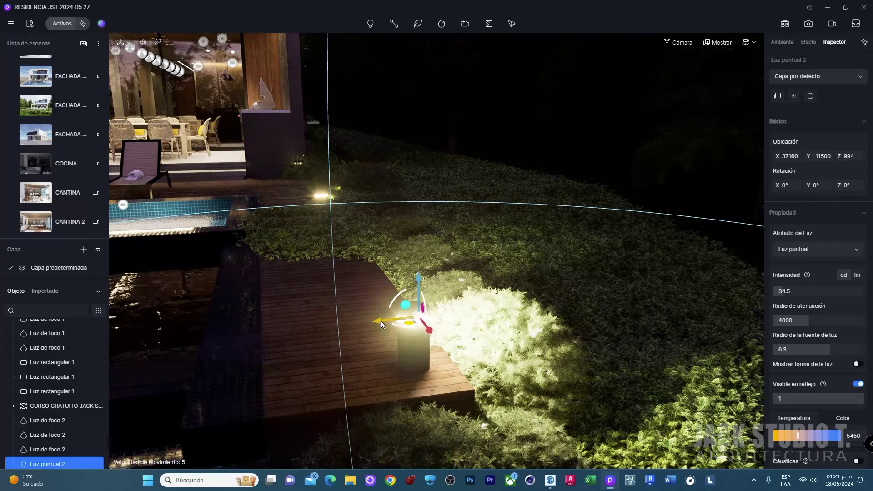
left_click_drag(381, 321, 377, 322)
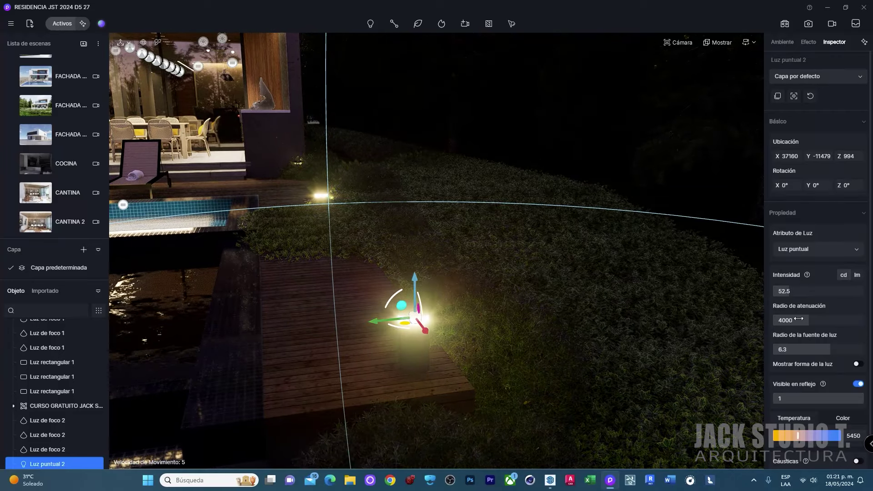
left_click_drag(773, 321, 785, 320)
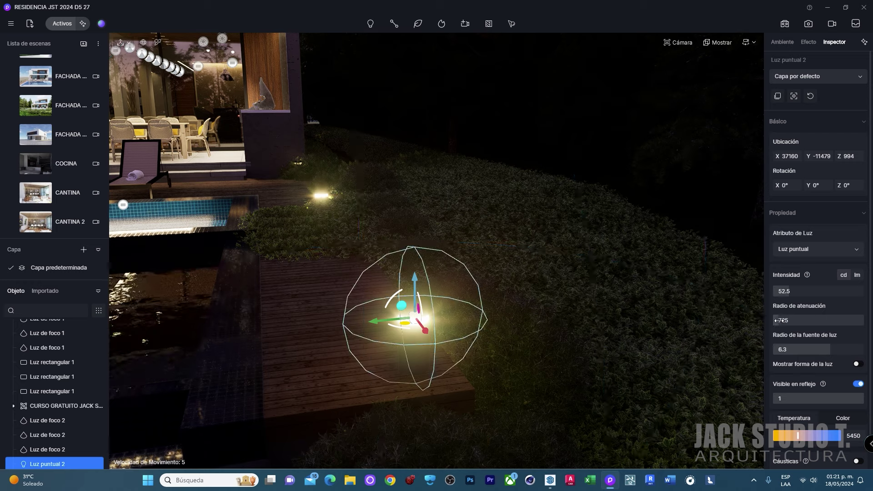
left_click_drag(828, 349, 848, 348)
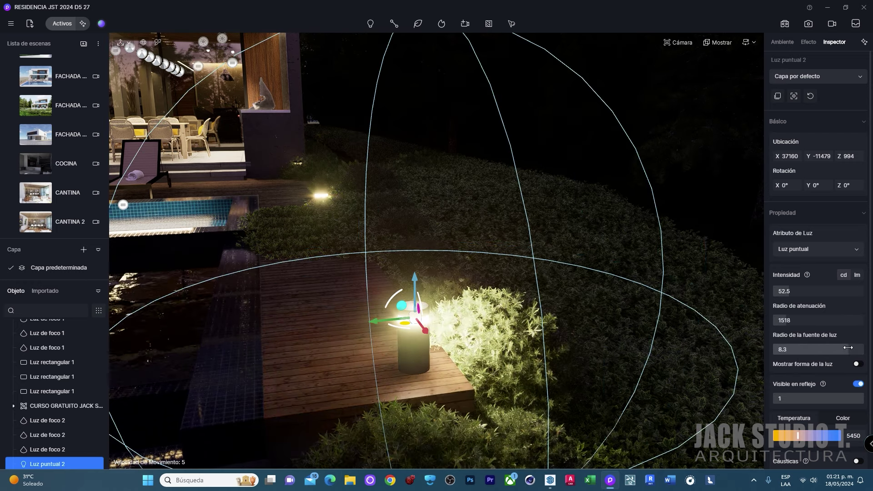
mouse_move(506, 326)
middle_mouse_down()
mouse_move(438, 333)
mouse_move(652, 327)
middle_mouse_up()
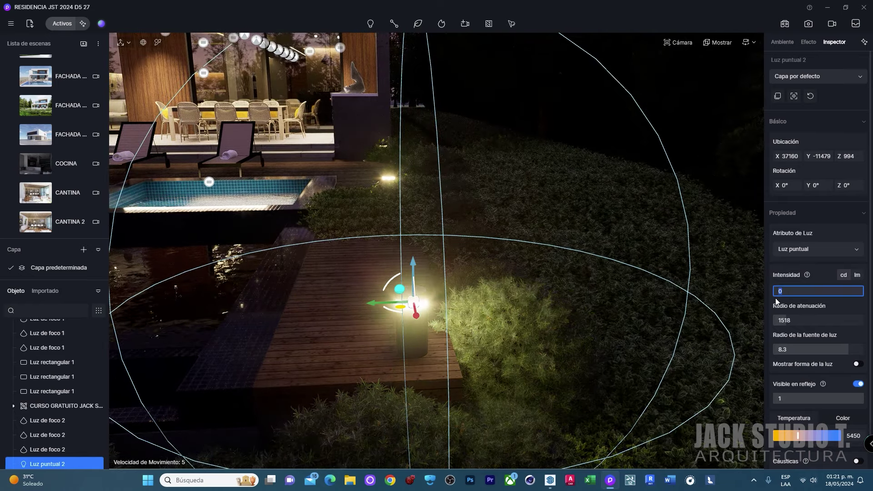
left_click(777, 295)
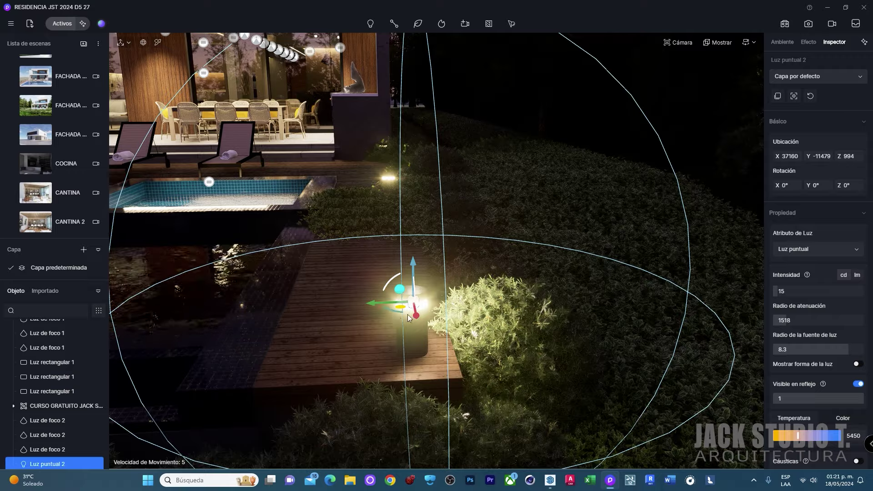
mouse_move(409, 318)
middle_mouse_down()
mouse_move(591, 306)
mouse_move(413, 319)
mouse_move(503, 315)
mouse_move(421, 312)
mouse_move(465, 320)
mouse_move(467, 348)
middle_mouse_up()
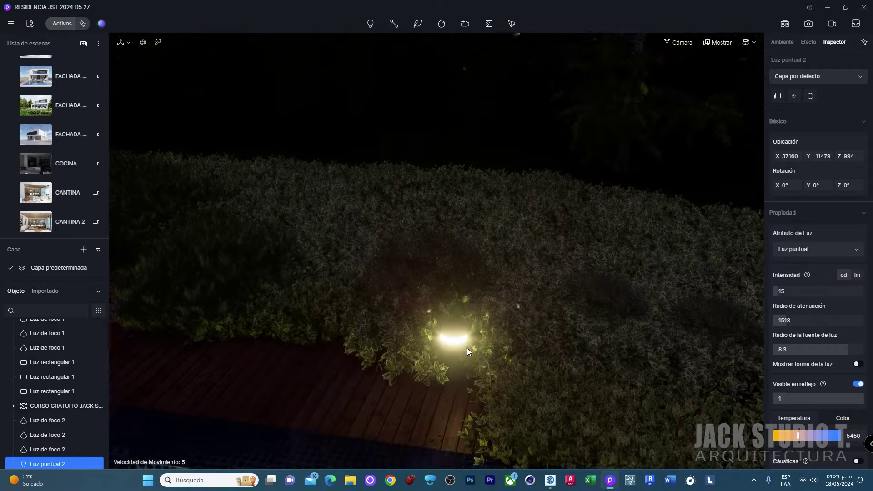
- Copy the bollard point light and lower the copy into the shrubs by the concrete wall
mouse_move(467, 348)
left_mouse_down("alt")
mouse_move(455, 293)
mouse_move(454, 309)
left_mouse_up("alt")
mouse_move(454, 308)
middle_mouse_down()
mouse_move(398, 359)
mouse_move(358, 339)
mouse_move(339, 260)
mouse_move(413, 265)
mouse_move(484, 310)
mouse_move(482, 345)
mouse_move(441, 376)
mouse_move(430, 372)
mouse_move(445, 425)
mouse_move(439, 417)
middle_mouse_up()
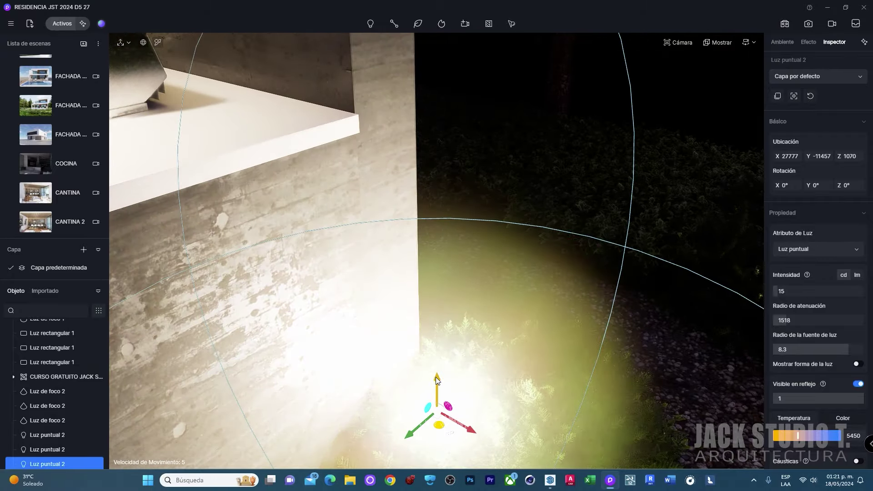
left_click_drag(436, 377, 436, 412)
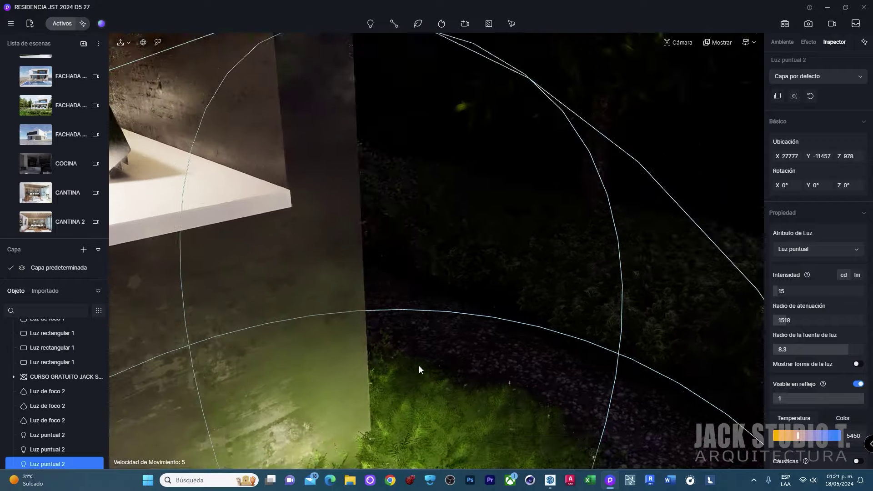